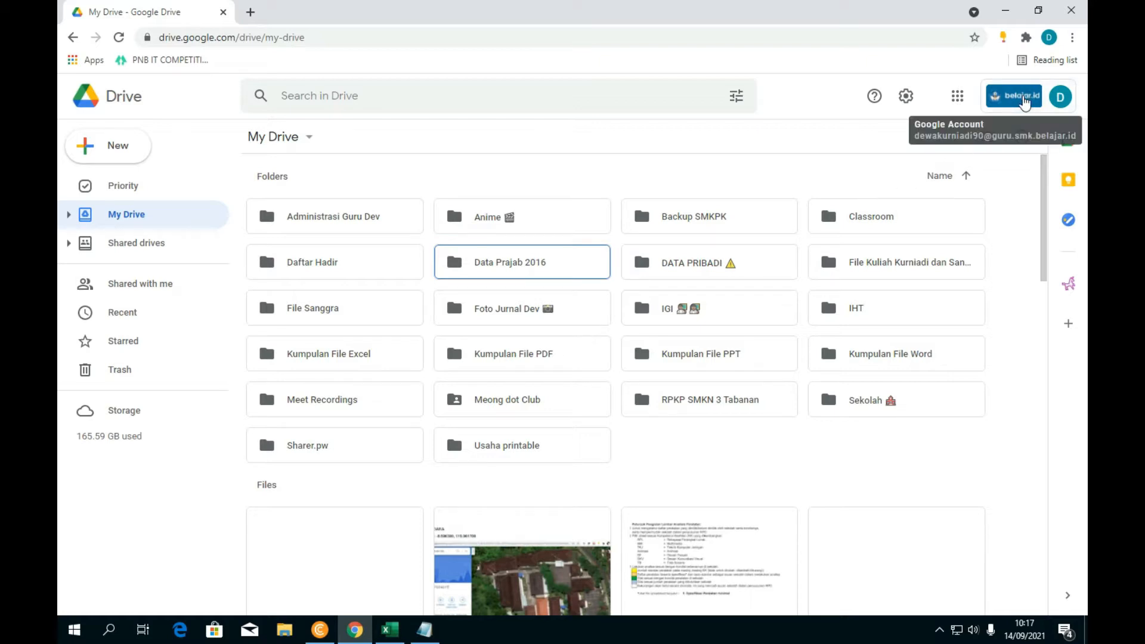
Step: Create a folder named DAFTAR HADIR BARU in My Drive and open it
click(666, 168)
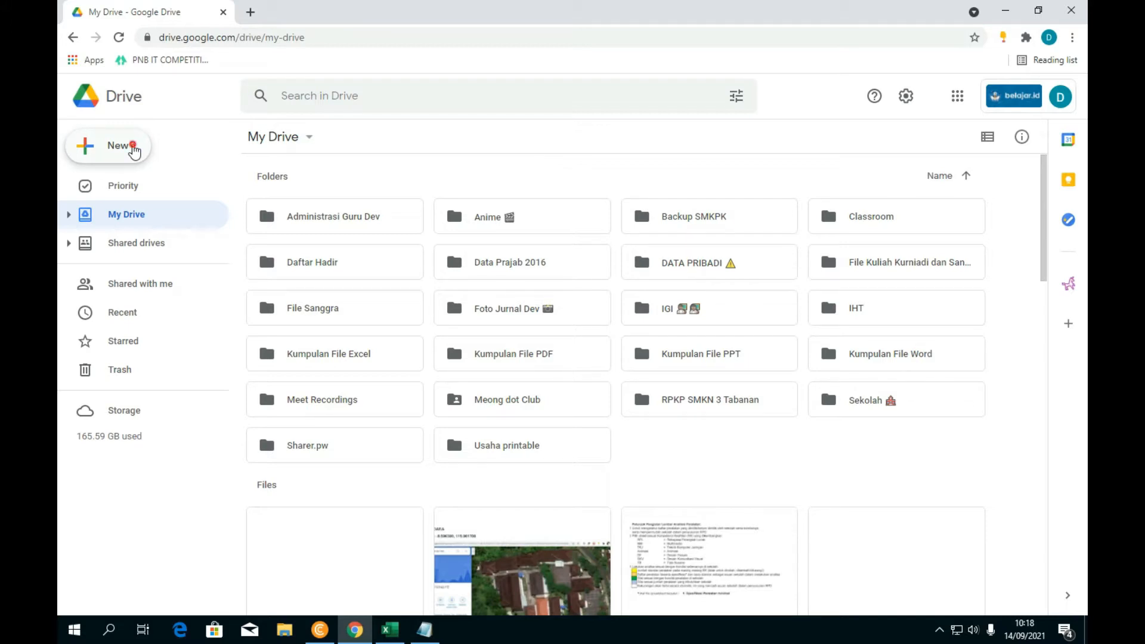
click(134, 151)
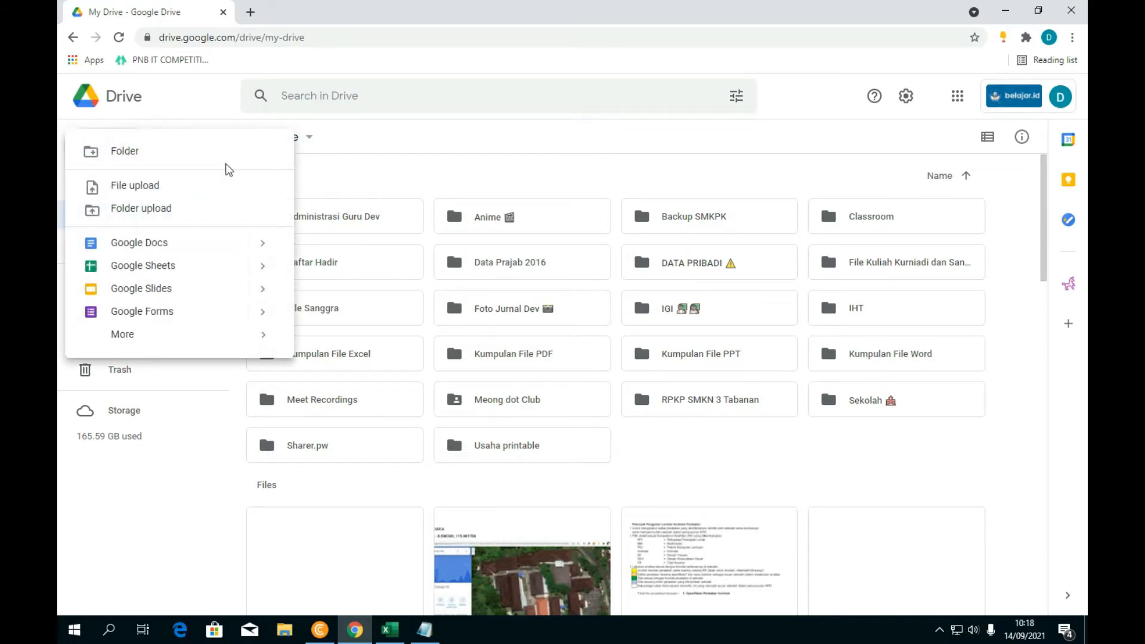
click(178, 156)
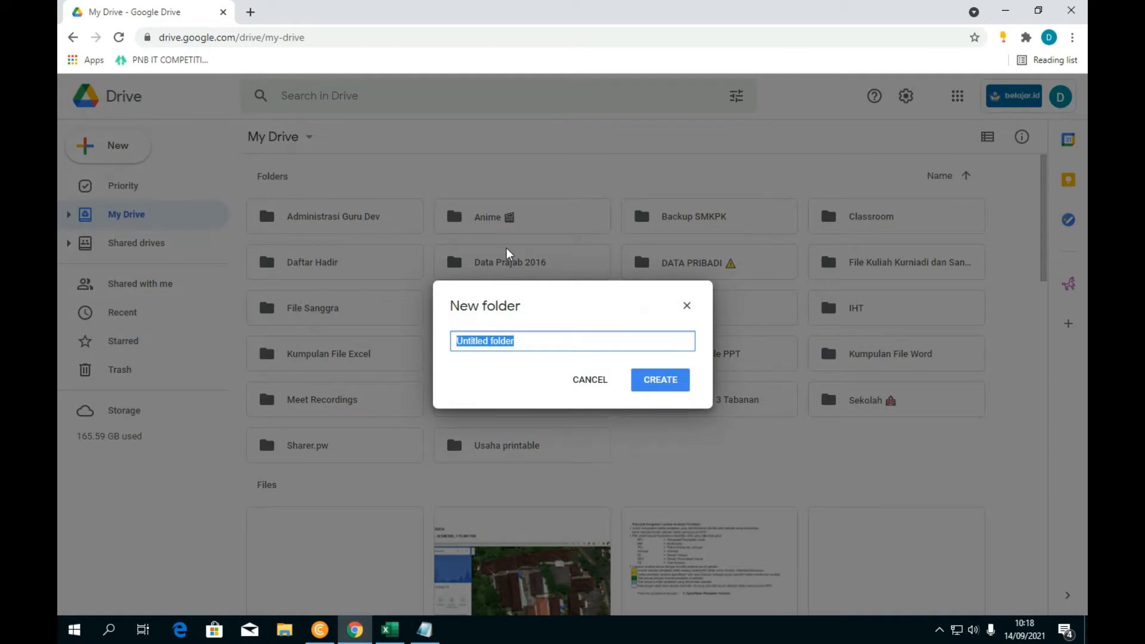
text(dAFTAR)
key(BackSpace)
key(BackSpace)
key(BackSpace)
key(BackSpace)
key(BackSpace)
key(BackSpace)
text(DAFTAR HA)
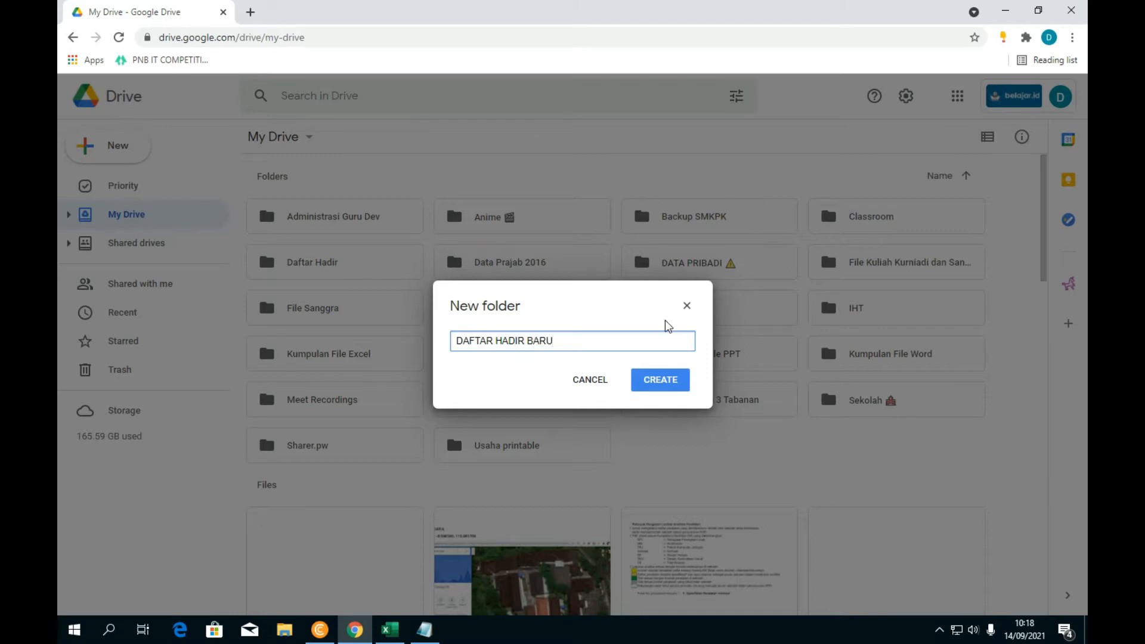
click(660, 381)
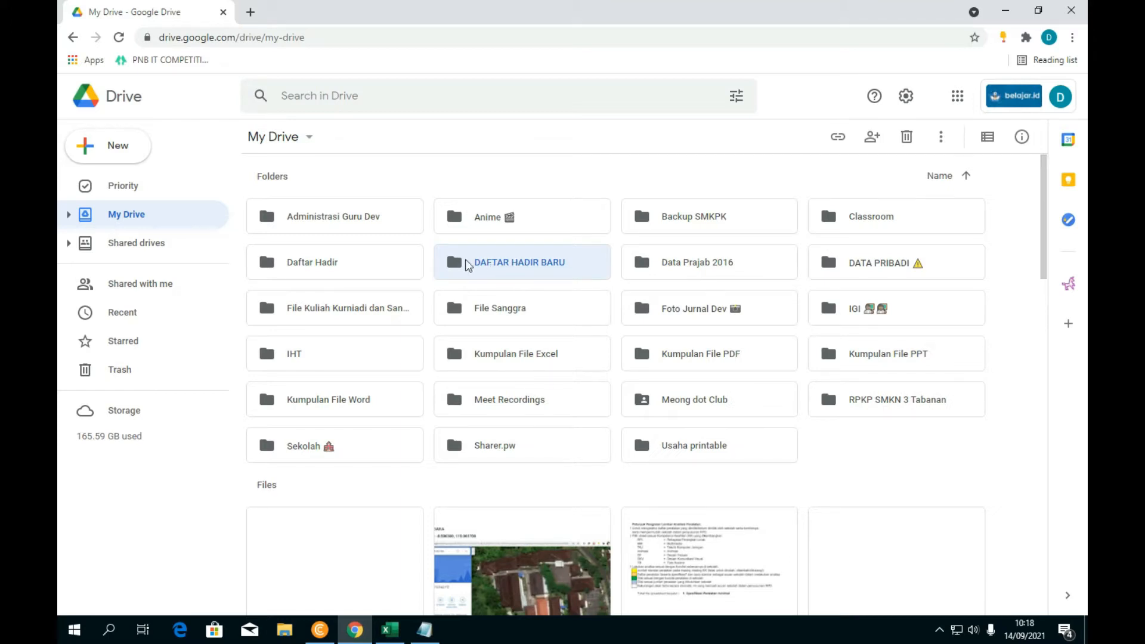
double_click(489, 266)
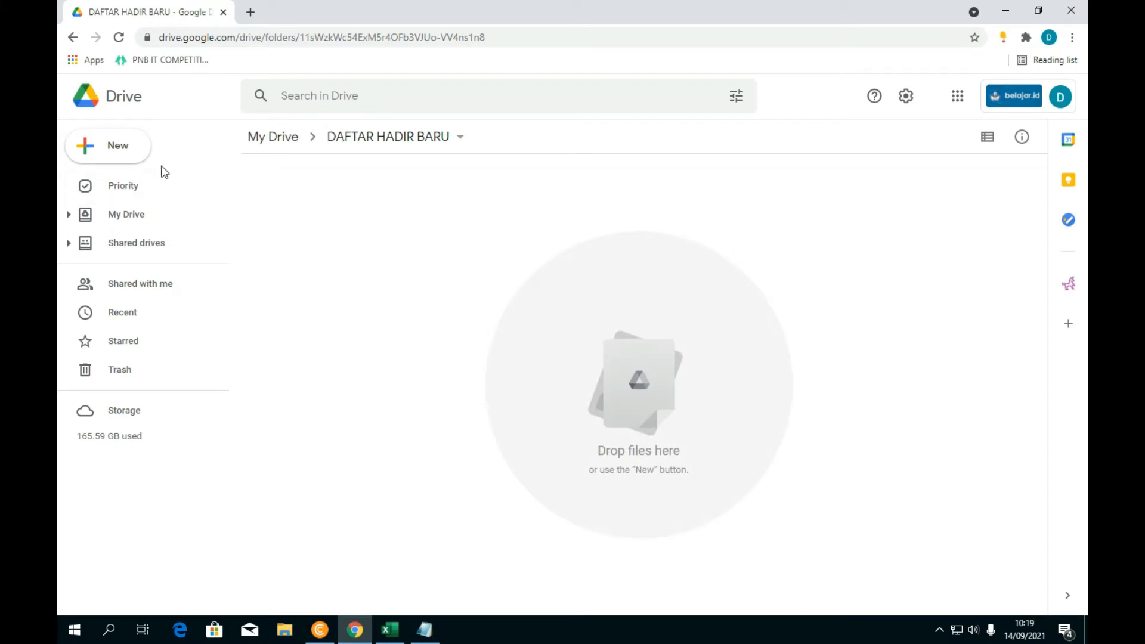
click(131, 153)
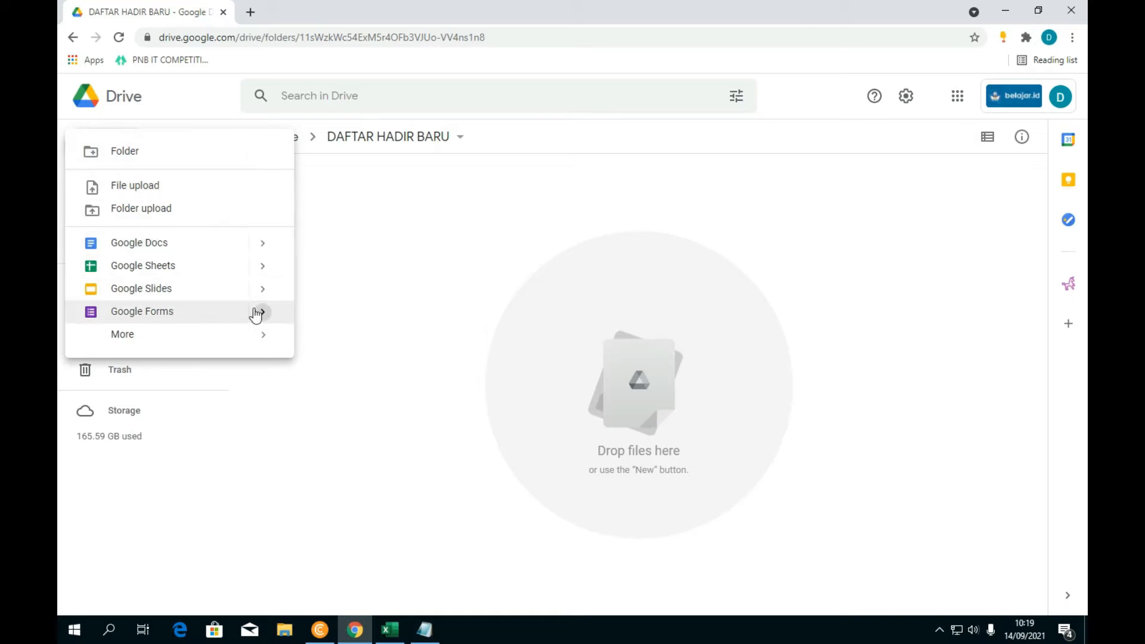
mouse_move(273, 321)
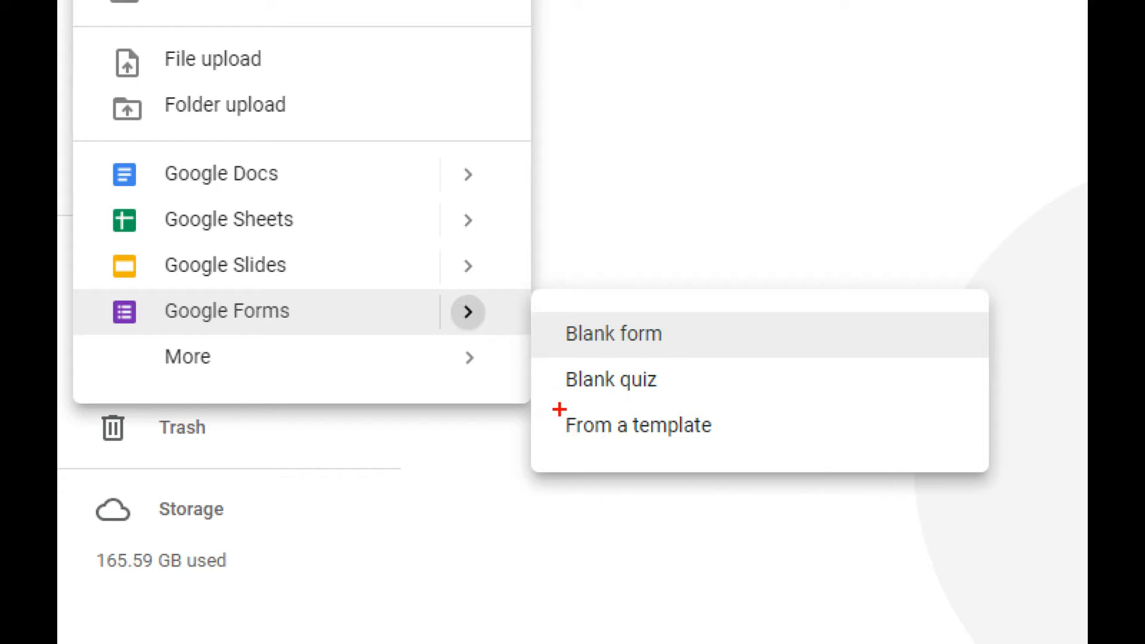
mouse_move(564, 403)
mouse_down()
mouse_move(582, 398)
mouse_move(749, 458)
mouse_move(536, 438)
mouse_move(577, 413)
mouse_up()
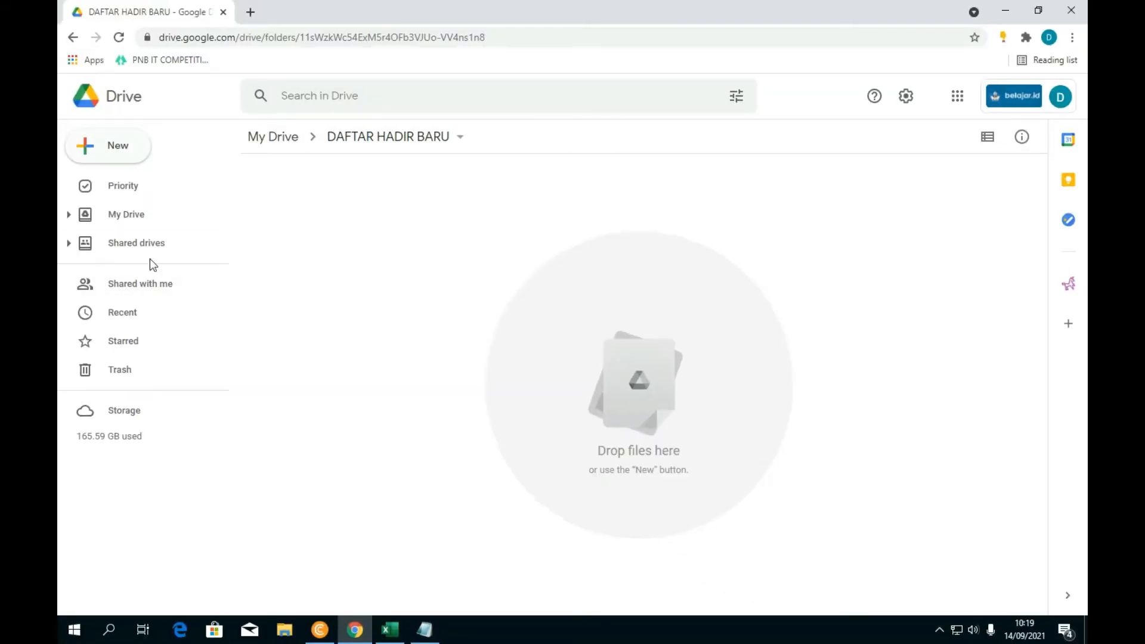
Step: Create a Google Form in the folder from the BLANKO ABSENSI PEMBELAJARAN KELAS XII TKJ SAKTI template
click(123, 149)
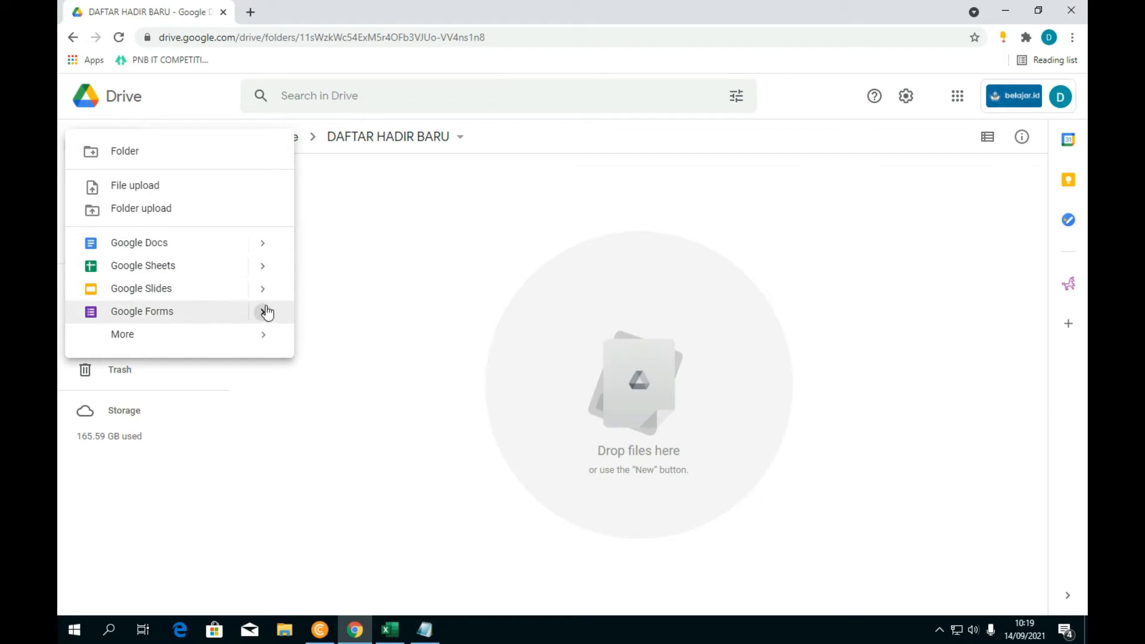
mouse_move(264, 313)
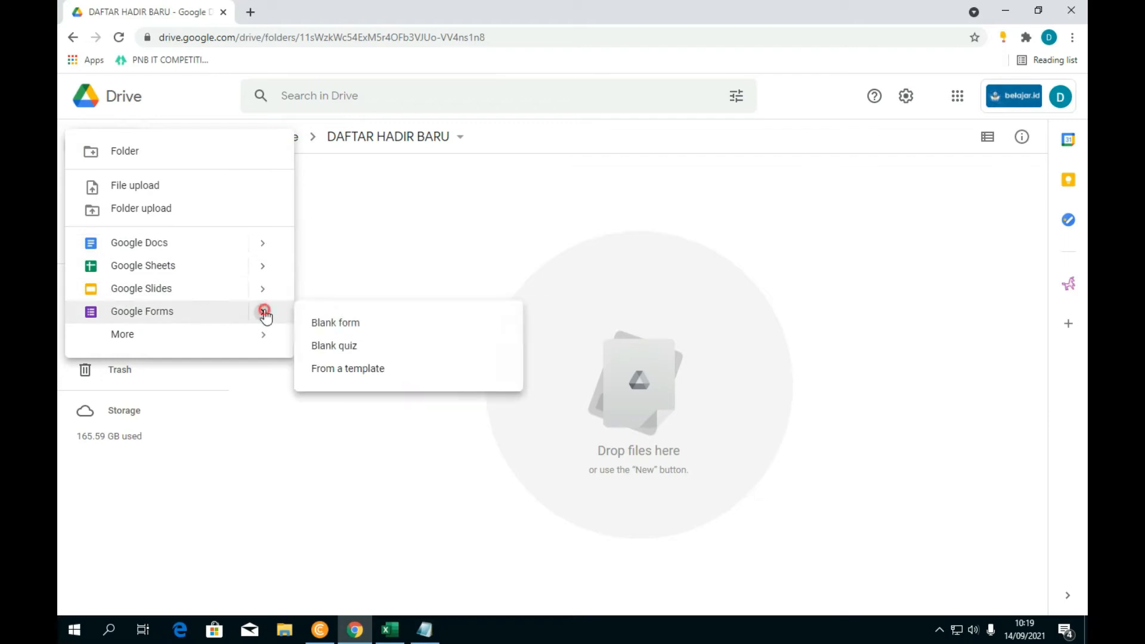
click(352, 371)
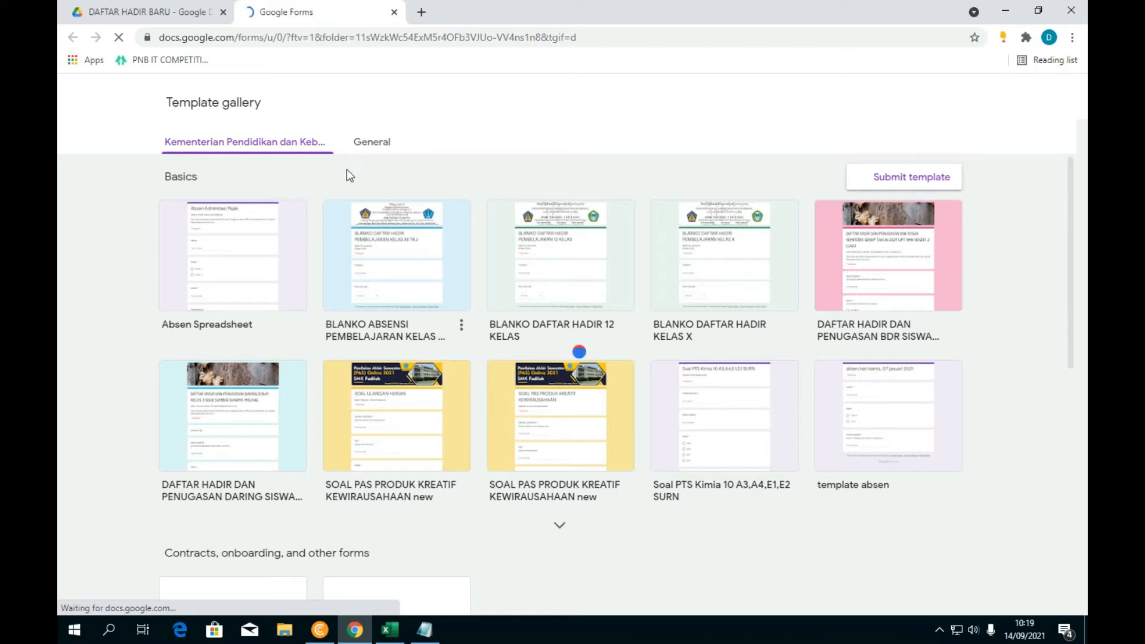
scroll(835, 257, down, 1)
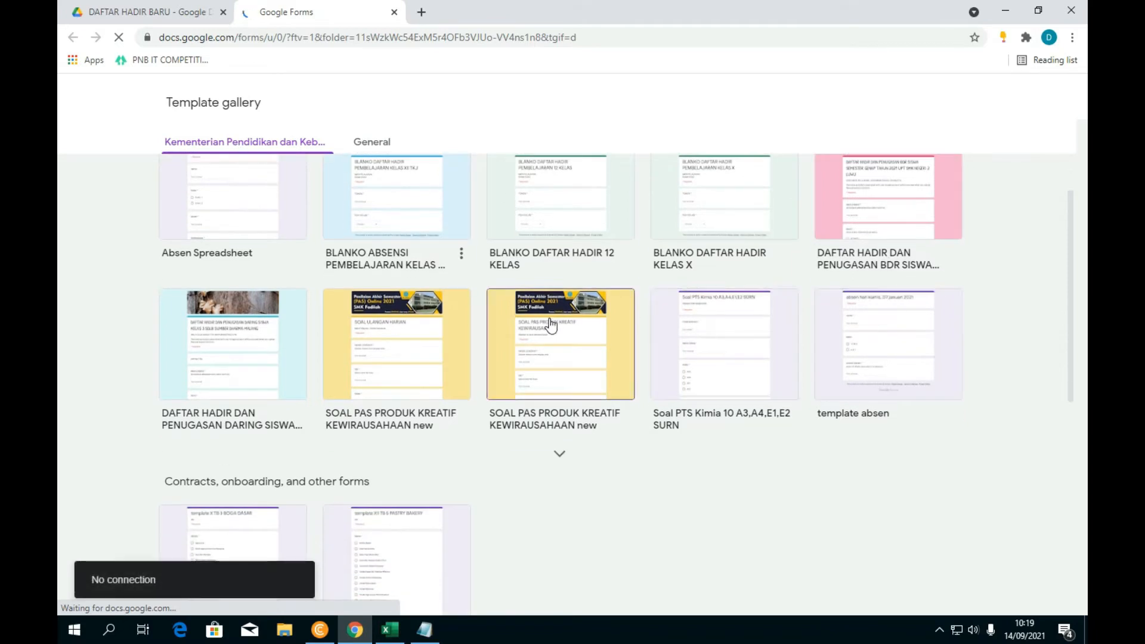
scroll(556, 325, up, 1)
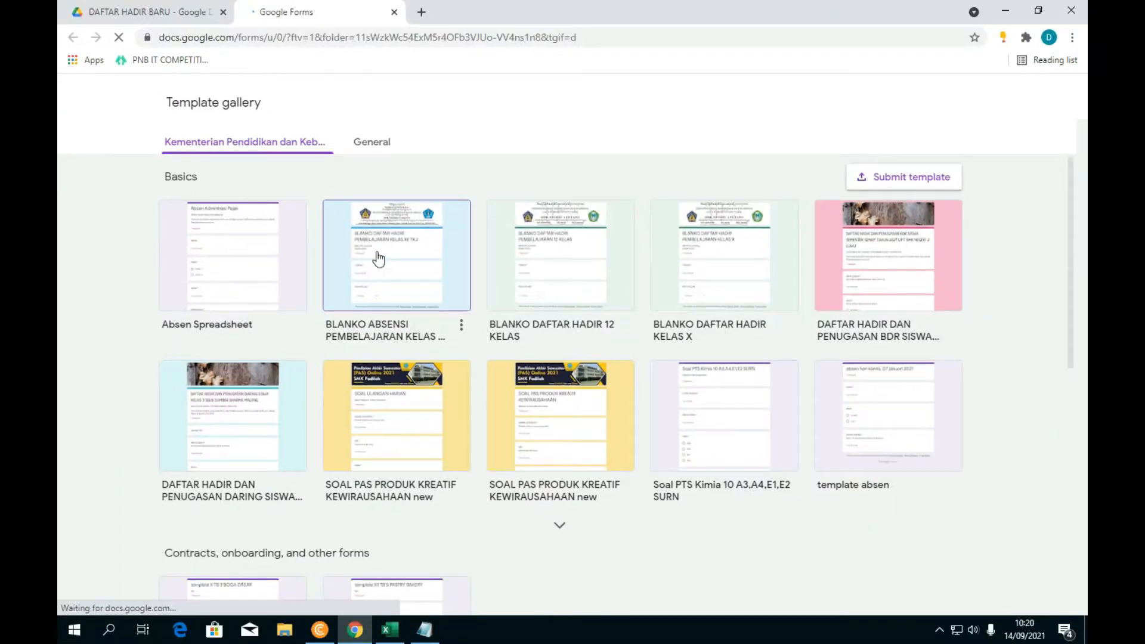
click(507, 266)
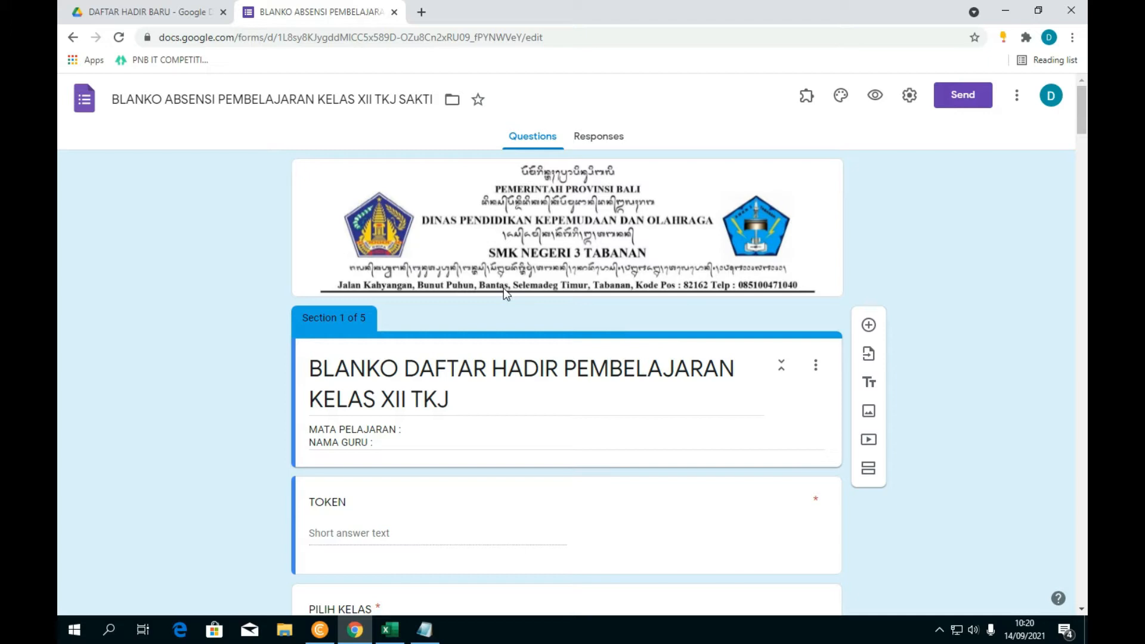
Step: Review the form's school header, title, subject and teacher description, and the TOKEN and PILIH KELAS questions
scroll(592, 333, down, 1)
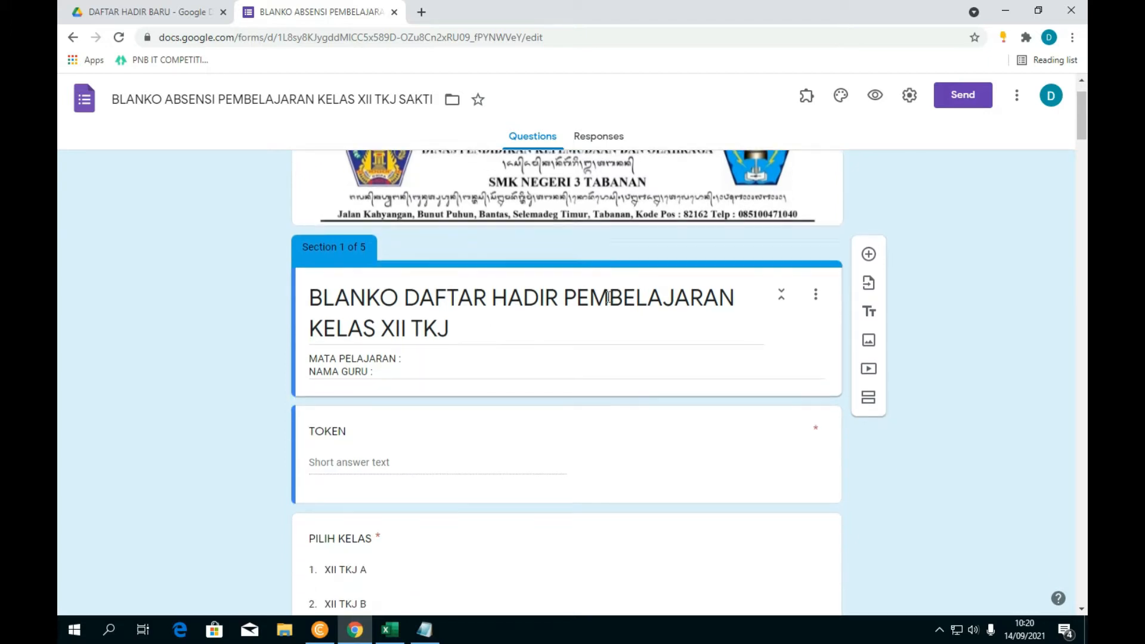
scroll(820, 265, up, 1)
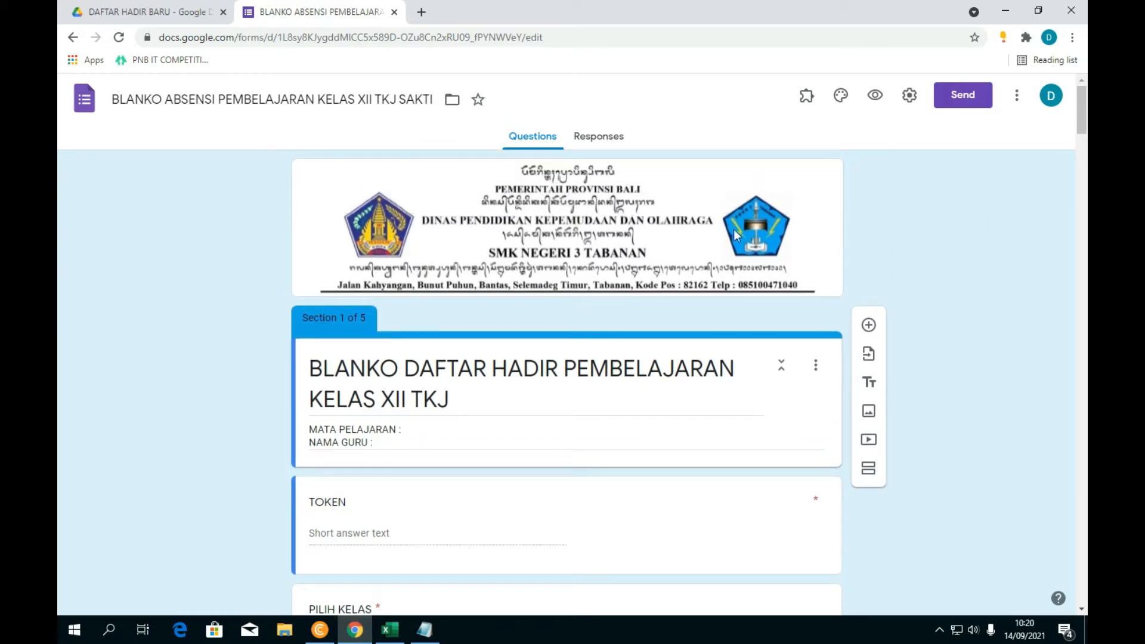
scroll(485, 294, down, 1)
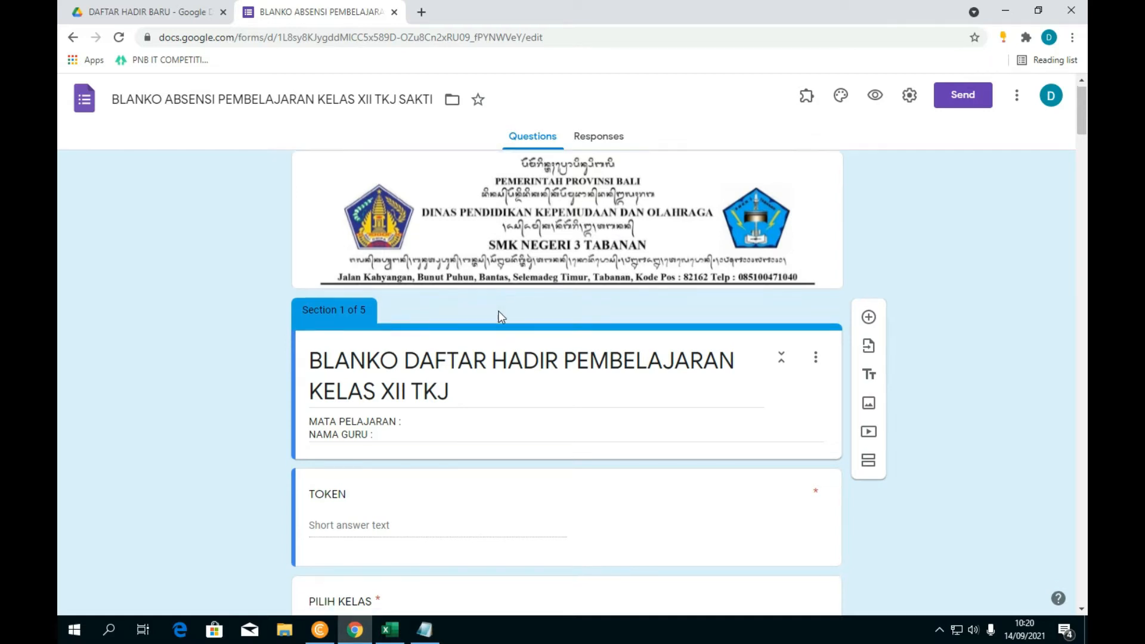
scroll(989, 309, down, 3)
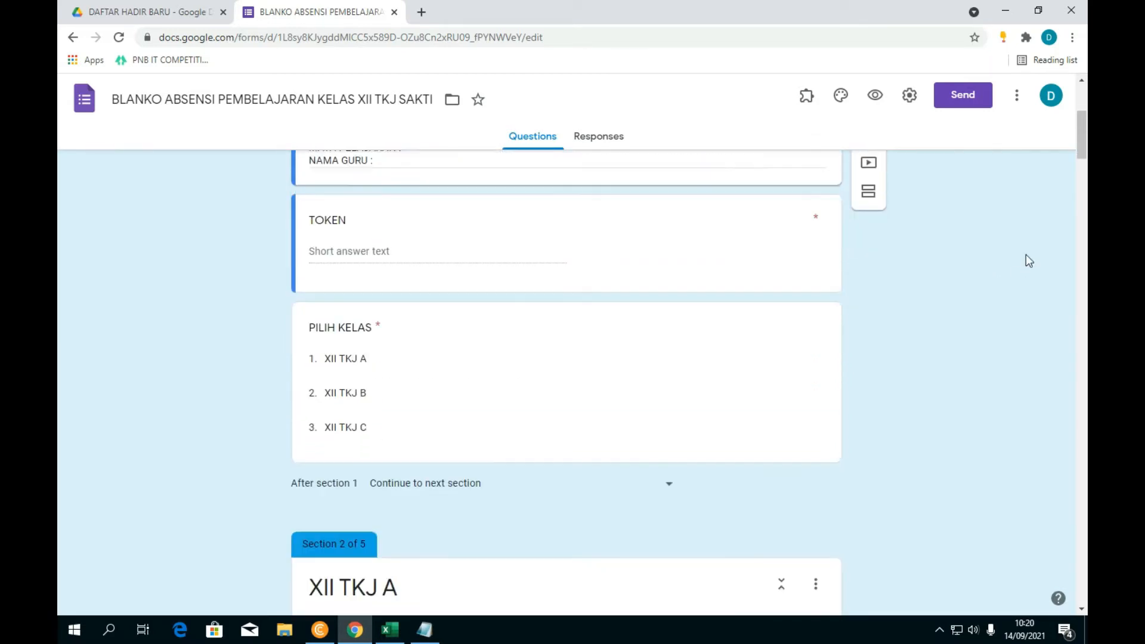
scroll(582, 304, up, 4)
scroll(521, 346, down, 4)
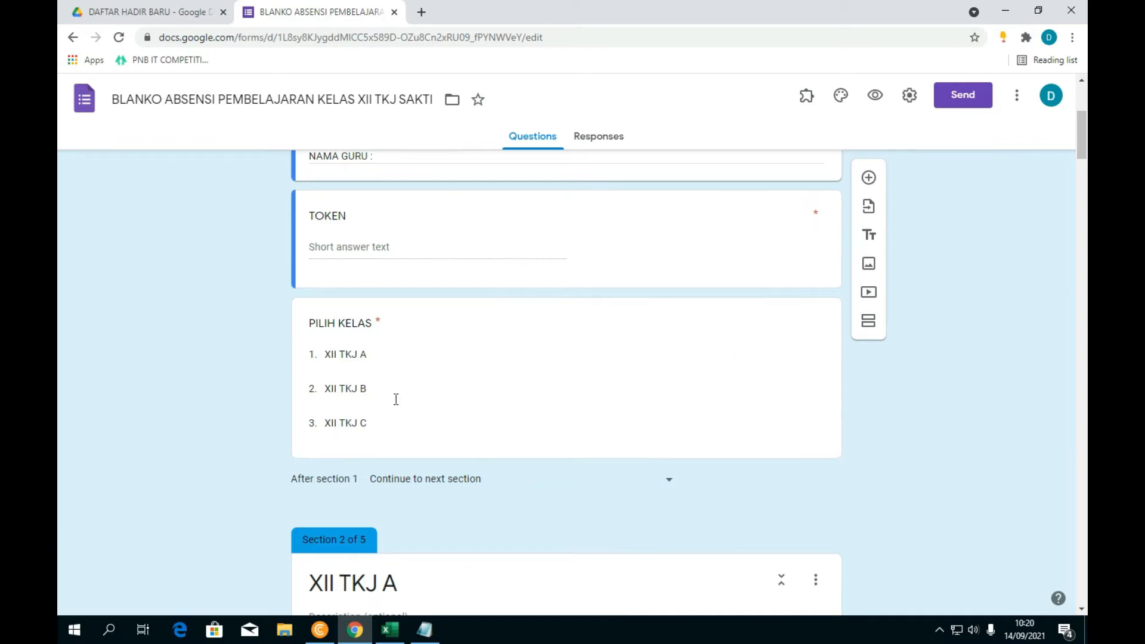
scroll(620, 286, down, 3)
scroll(629, 309, up, 5)
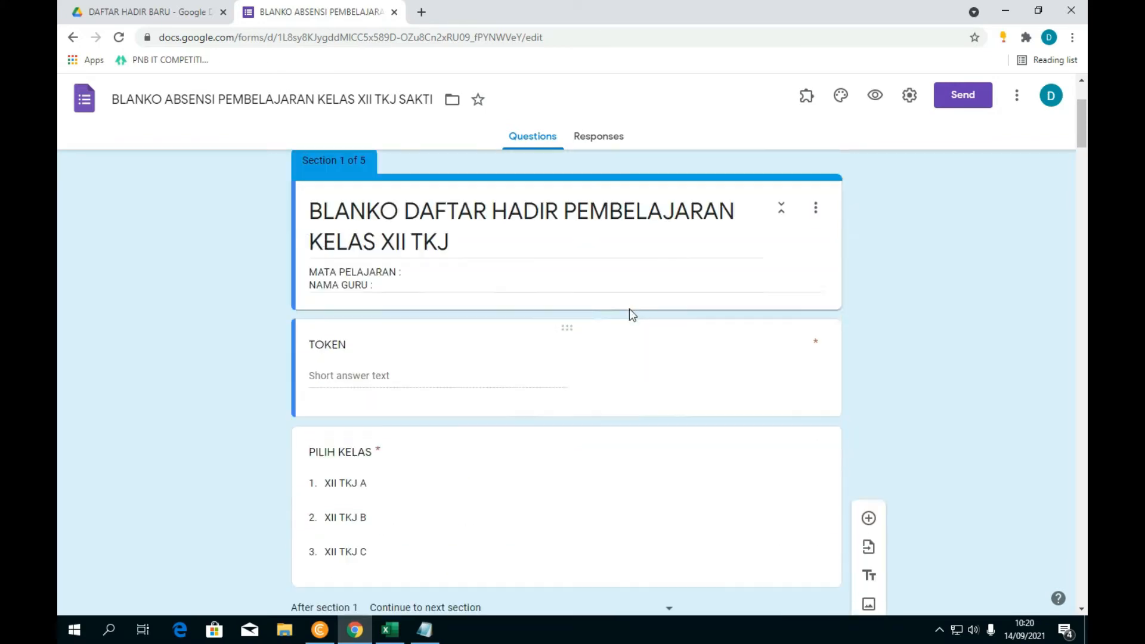
scroll(628, 308, up, 2)
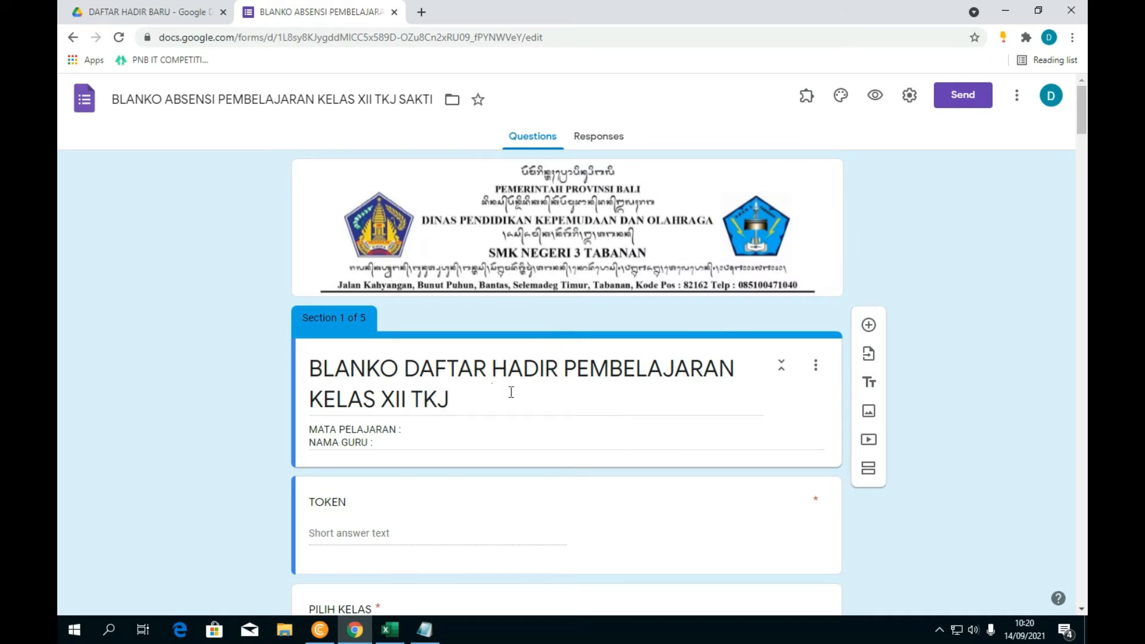
scroll(480, 396, down, 3)
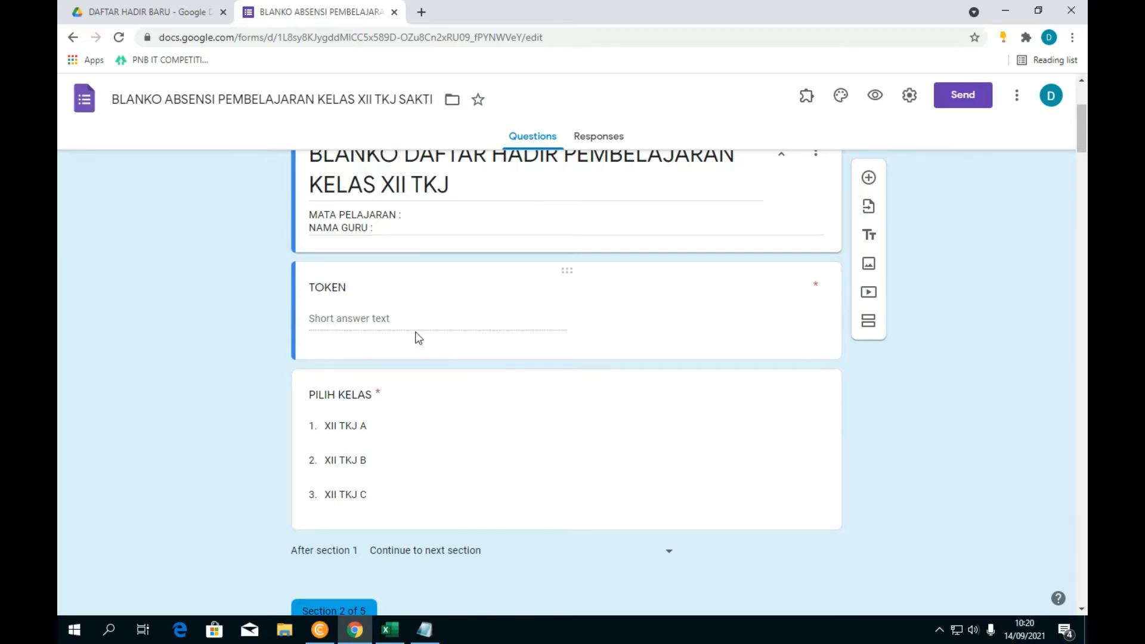
scroll(449, 288, up, 2)
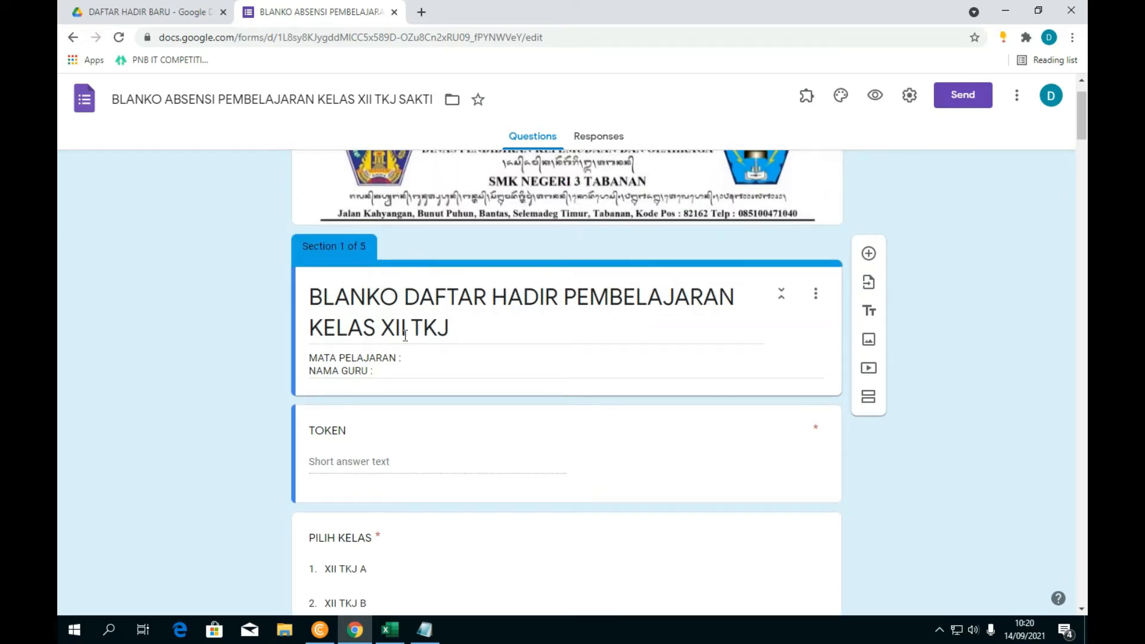
click(430, 358)
click(414, 359)
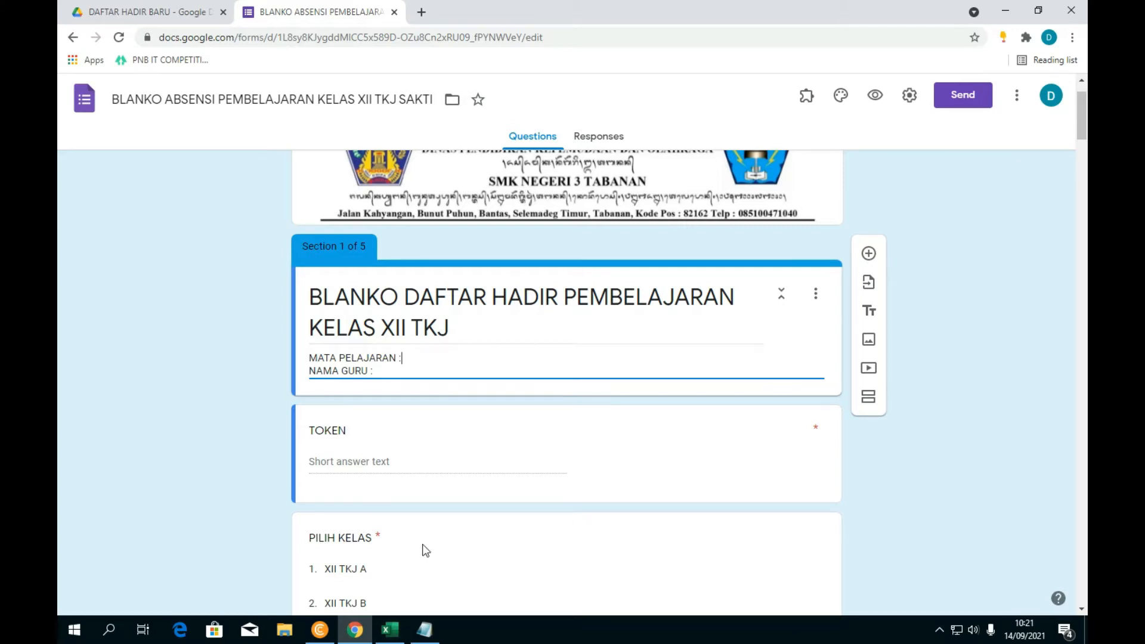
Step: Examine the class sections with their student name lists and return to the form's title block
scroll(424, 547, down, 15)
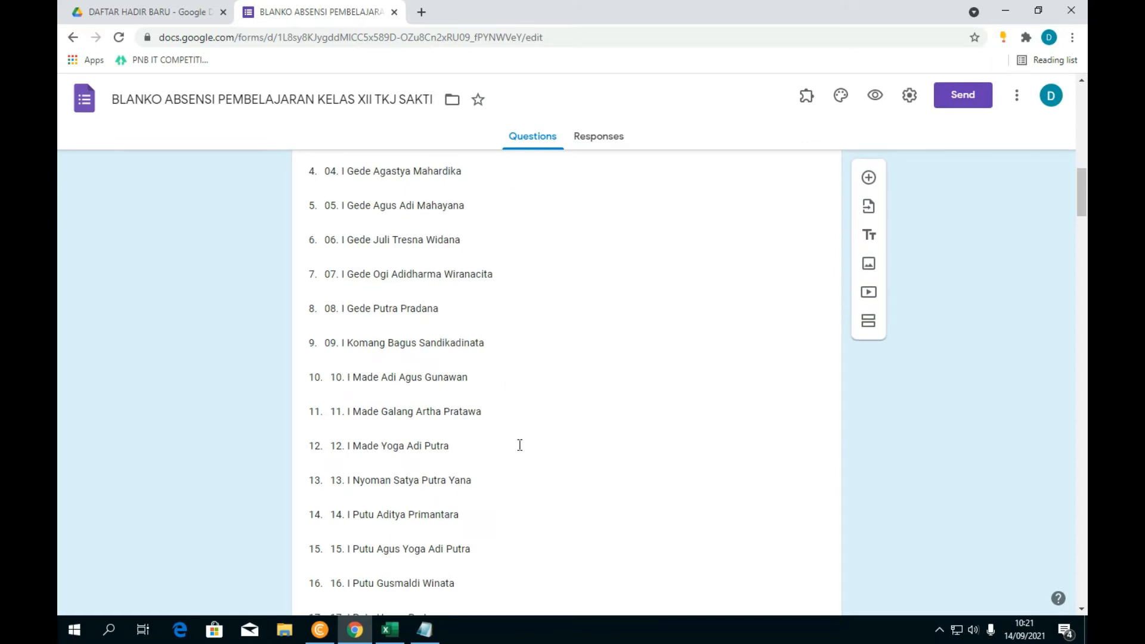
scroll(525, 432, up, 4)
scroll(529, 422, down, 19)
scroll(529, 417, up, 20)
scroll(486, 286, up, 1)
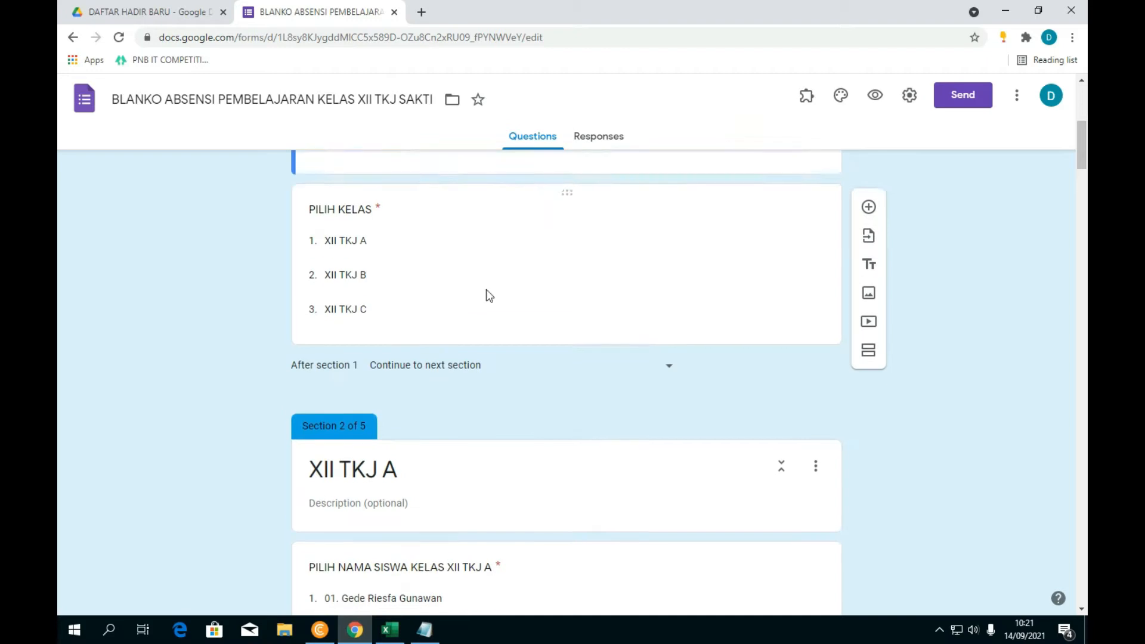
scroll(488, 295, up, 4)
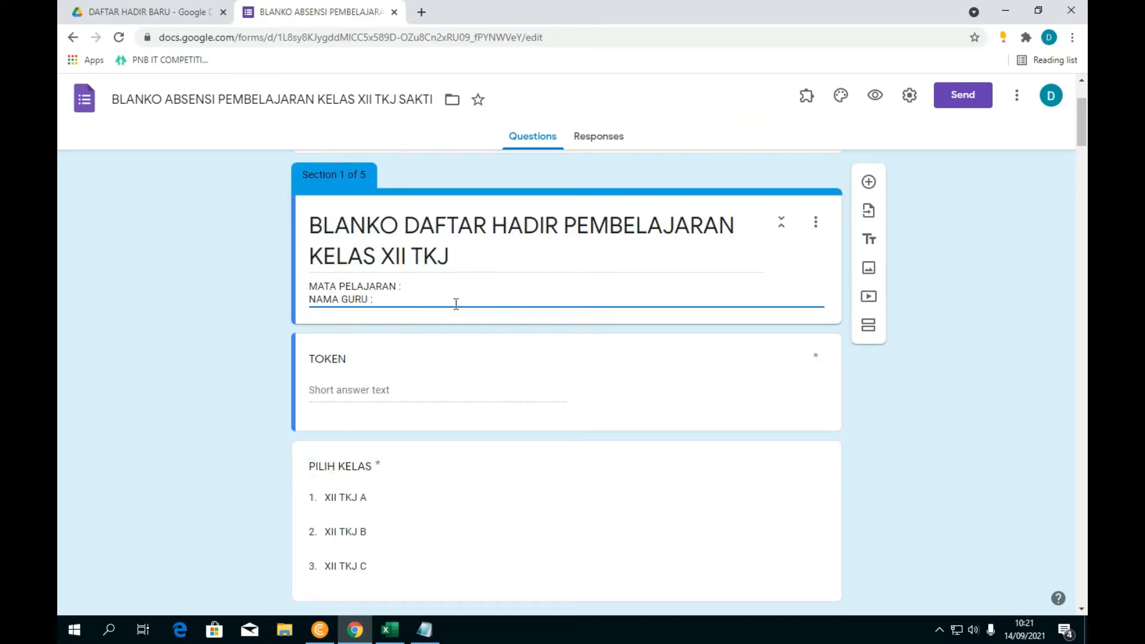
scroll(453, 312, up, 2)
scroll(445, 328, down, 1)
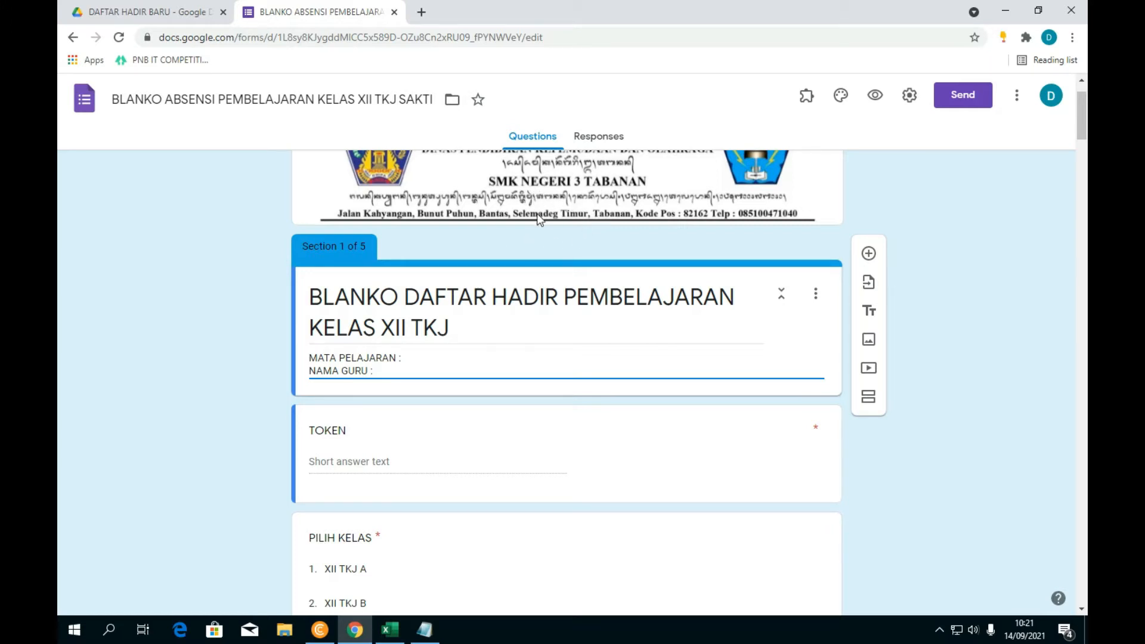
Step: Inspect the form's response options and spreadsheet destination choices without creating one, and return to the DAFTAR HADIR BARU folder in Drive
click(603, 138)
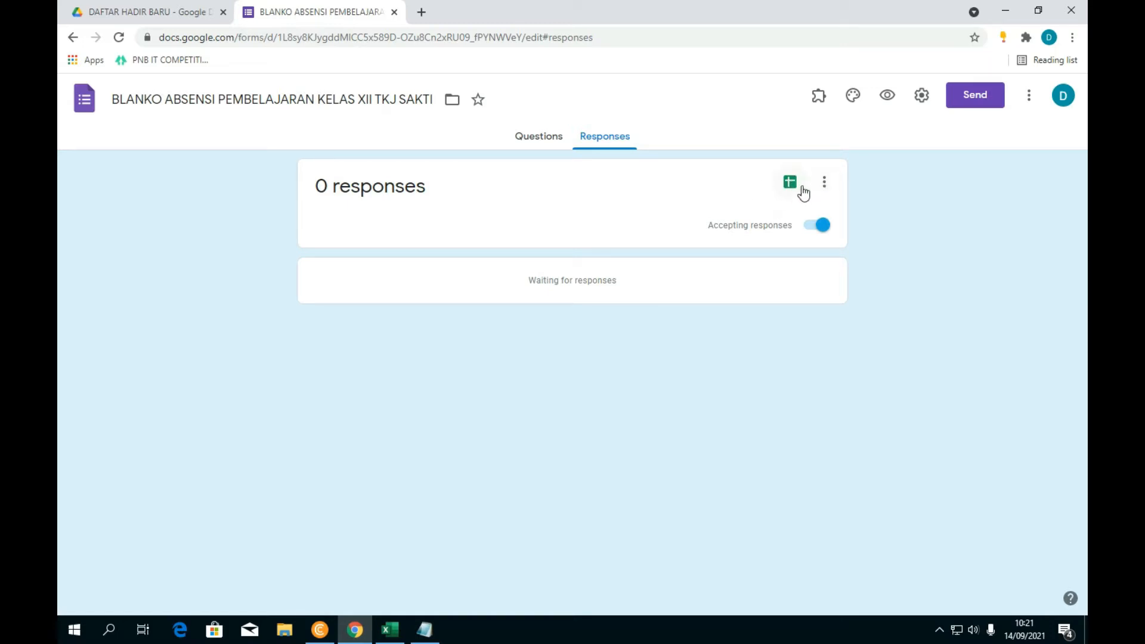
click(824, 183)
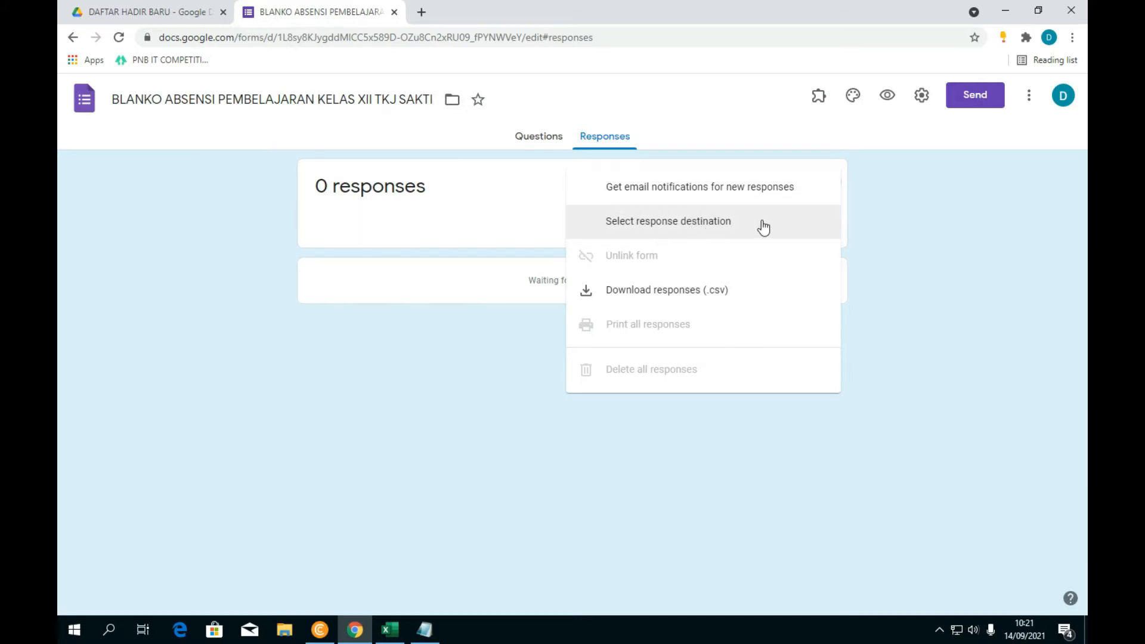
click(940, 238)
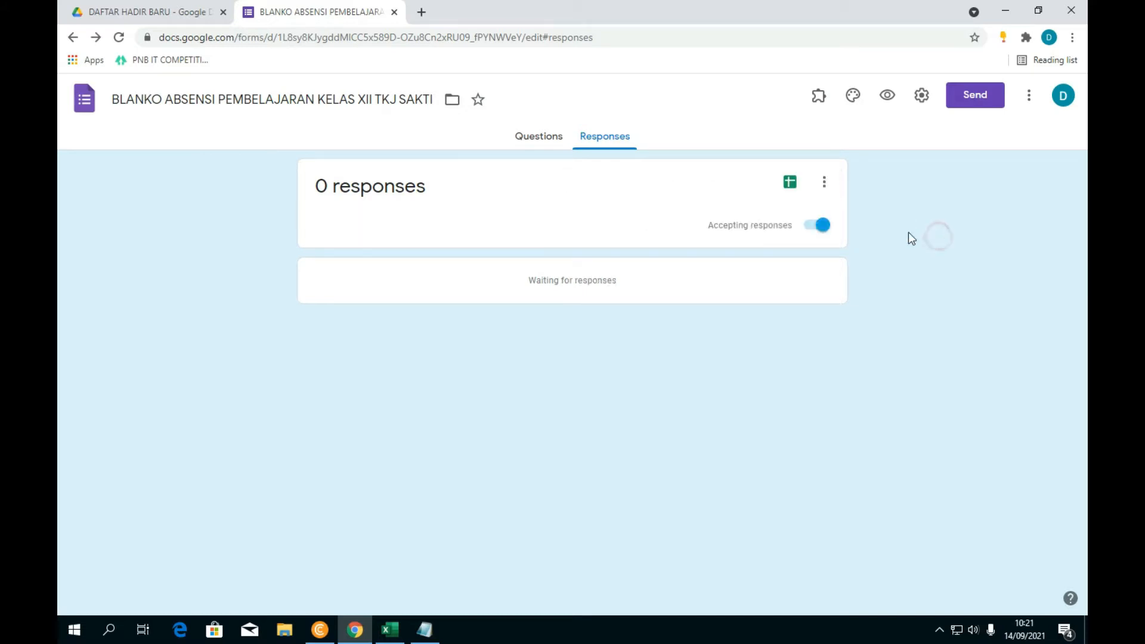
click(784, 183)
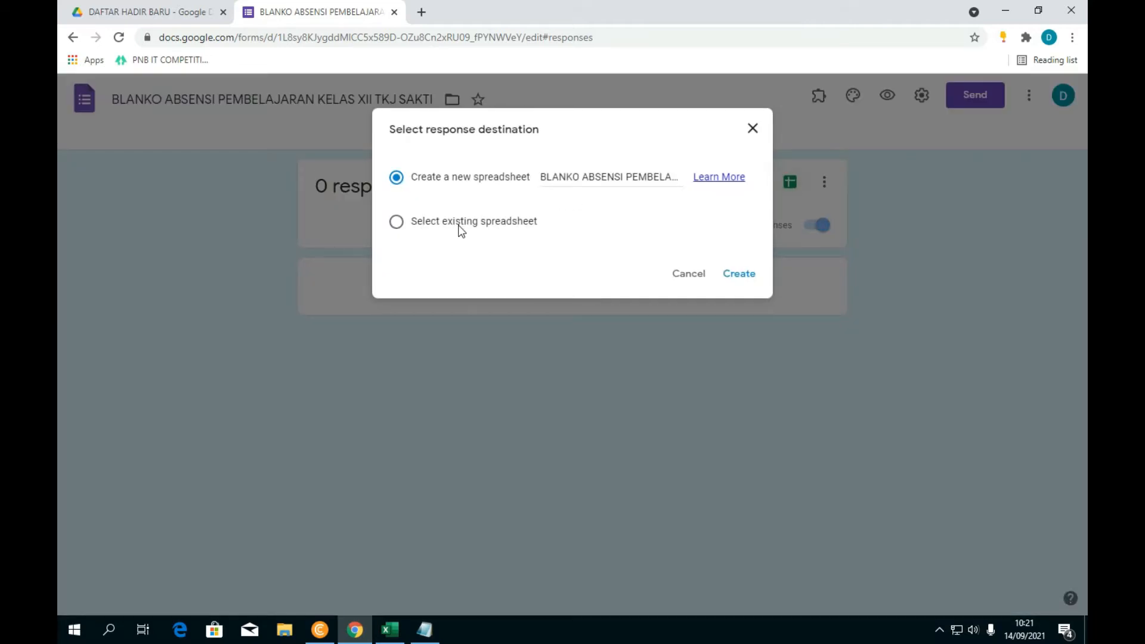
click(688, 277)
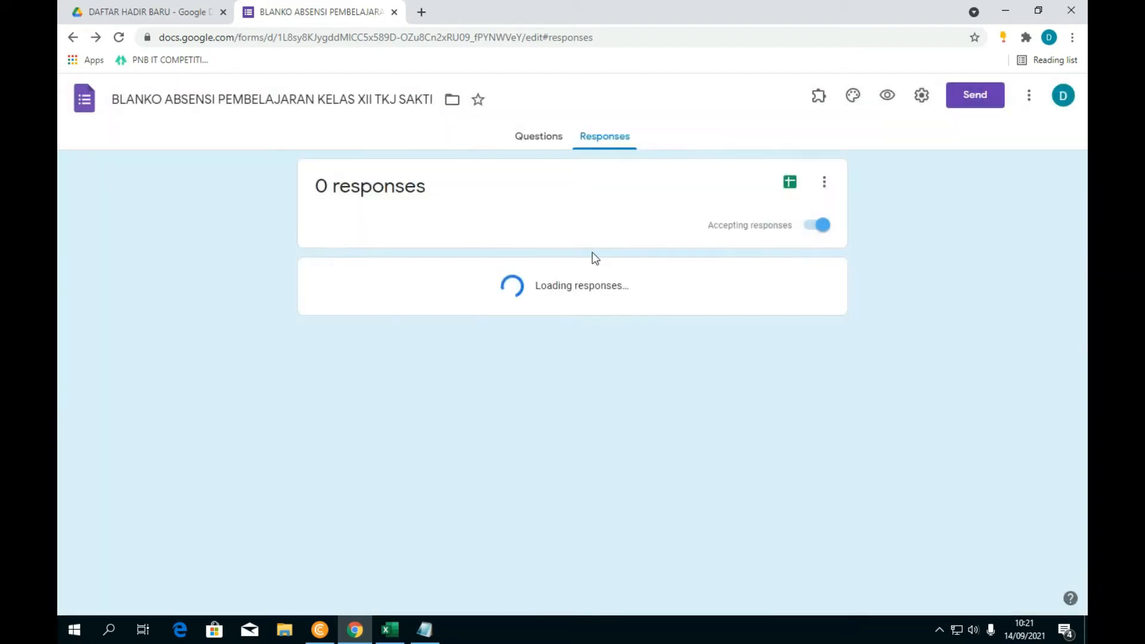
click(174, 16)
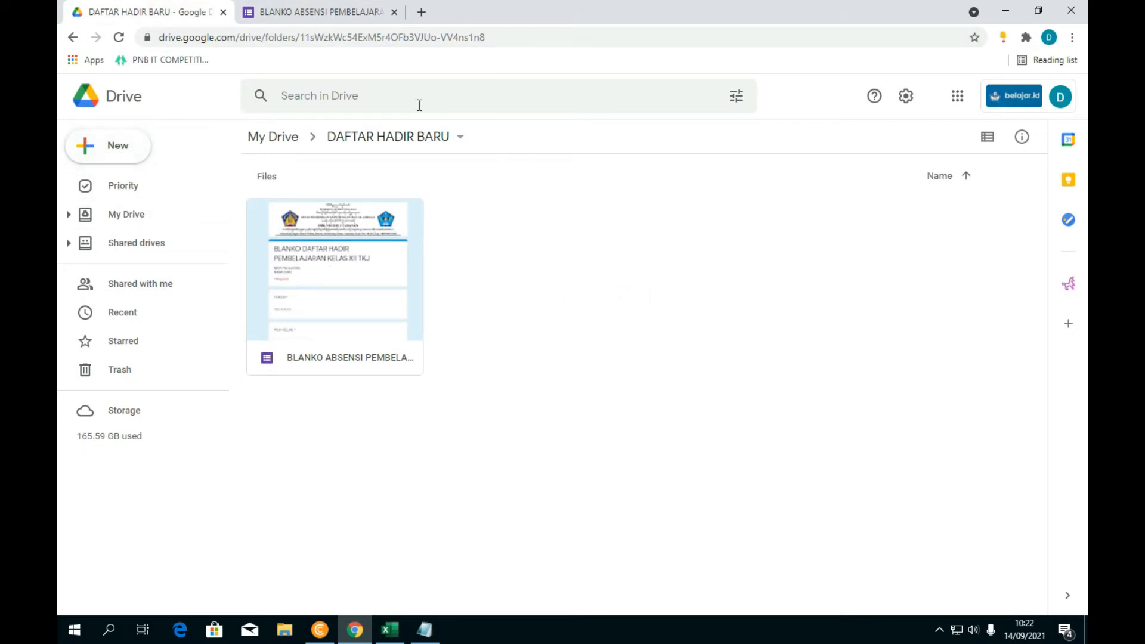
Step: Create a Google Sheets spreadsheet in the folder from the BLANKO DAFTAR HADIR KELAS XII TKJ SAKTI template
click(122, 154)
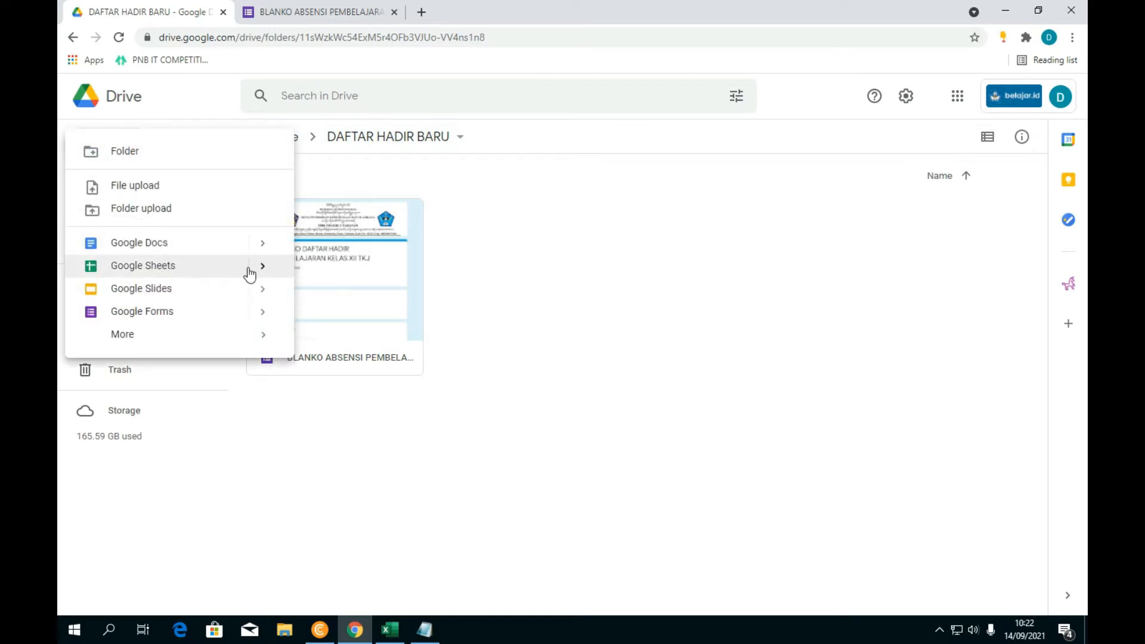
mouse_move(265, 271)
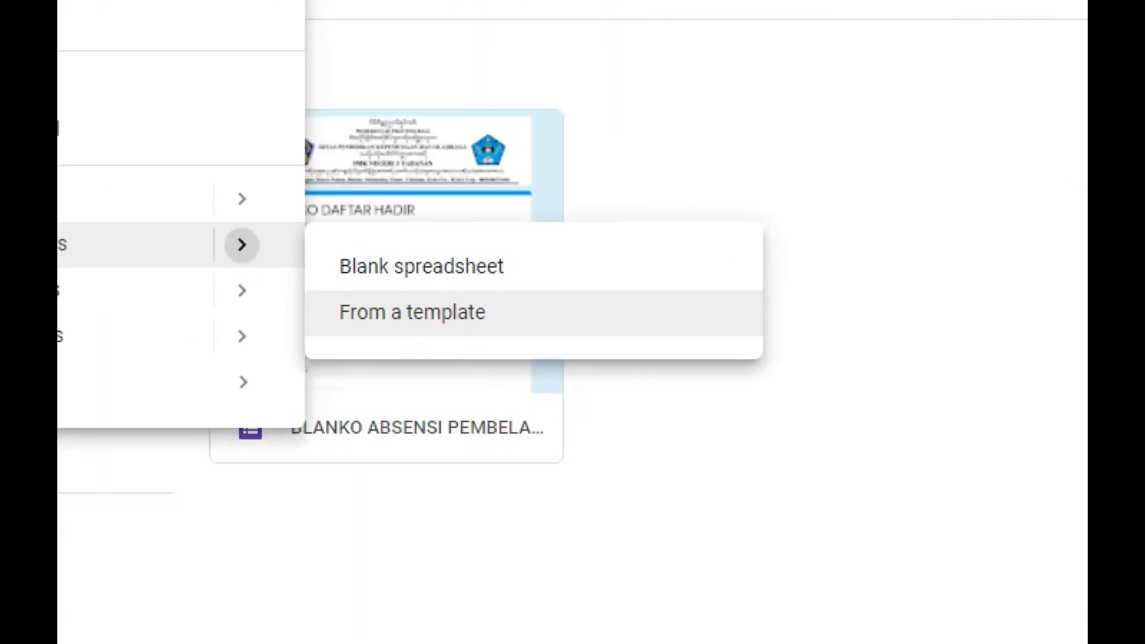
mouse_move(505, 297)
mouse_down()
mouse_move(295, 315)
mouse_move(383, 350)
mouse_move(524, 301)
mouse_move(477, 297)
mouse_up()
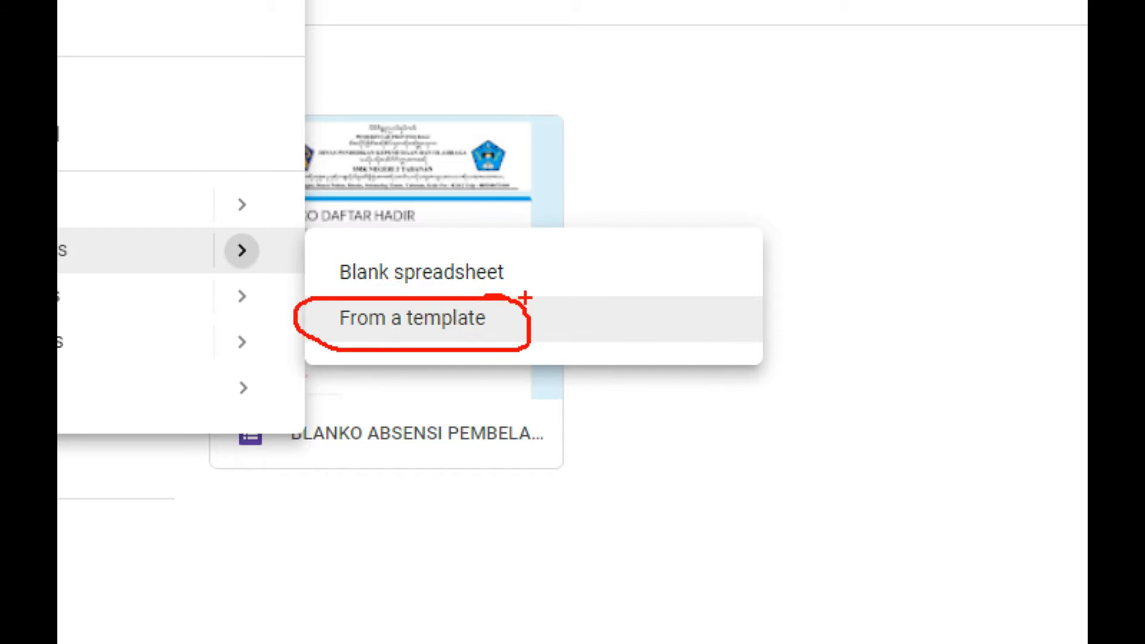
click(131, 157)
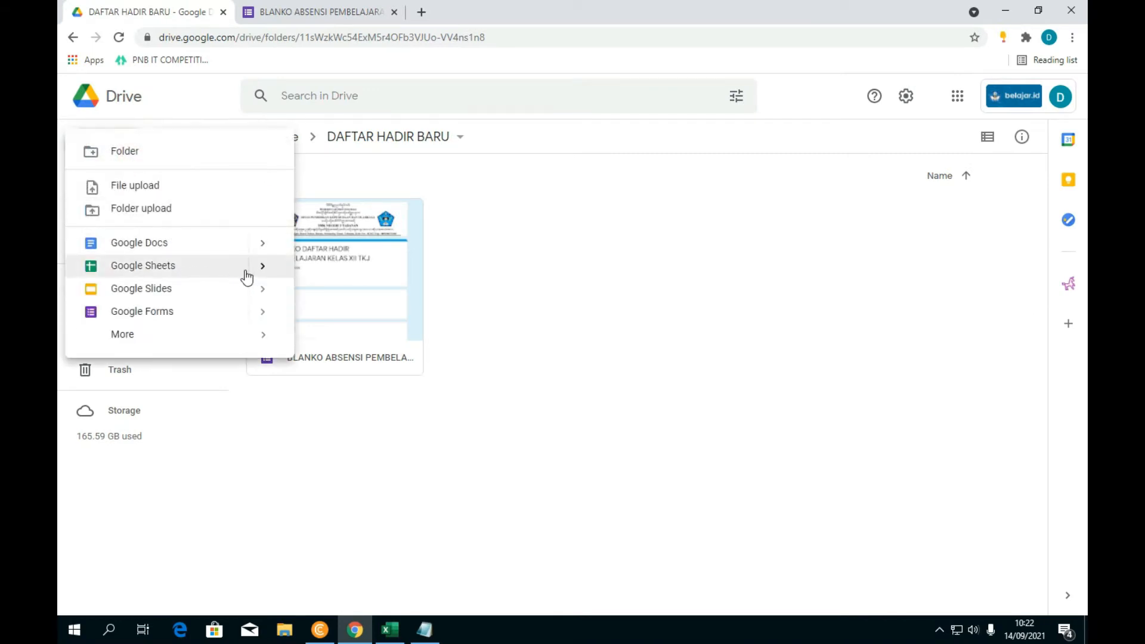
click(271, 273)
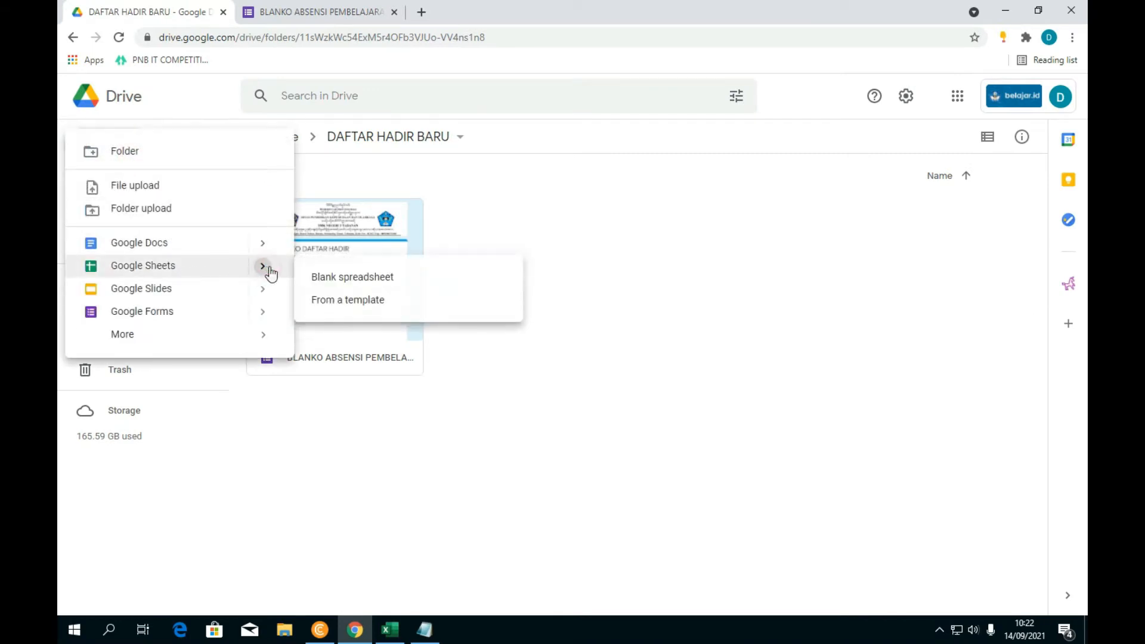
click(342, 304)
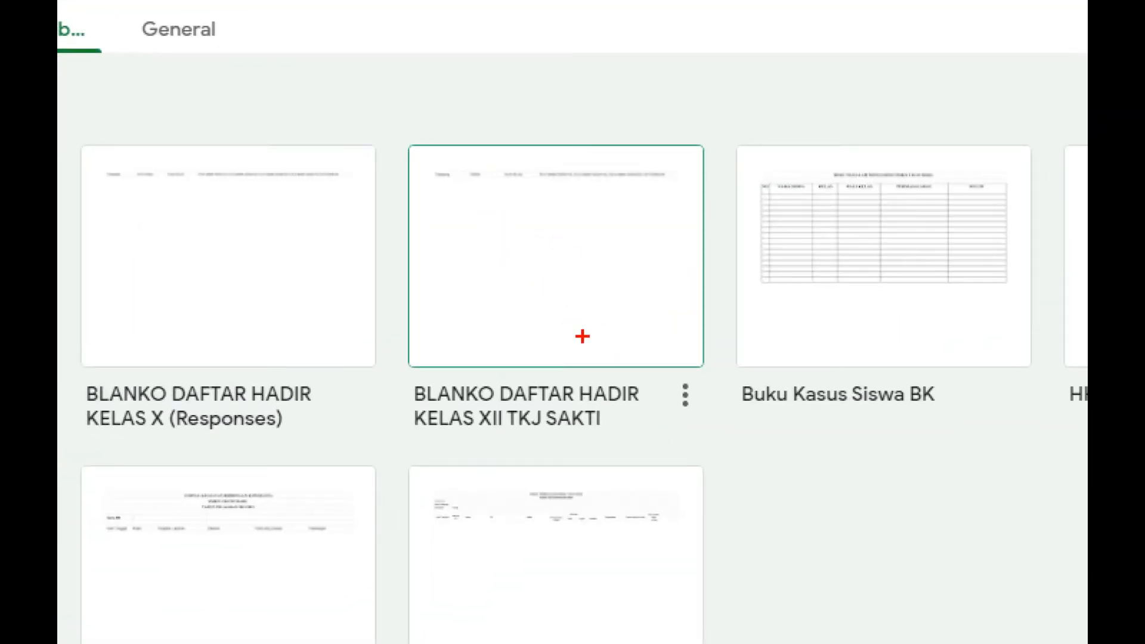
mouse_move(552, 101)
mouse_down()
mouse_move(451, 110)
mouse_move(698, 460)
mouse_move(519, 21)
mouse_up()
key(Escape)
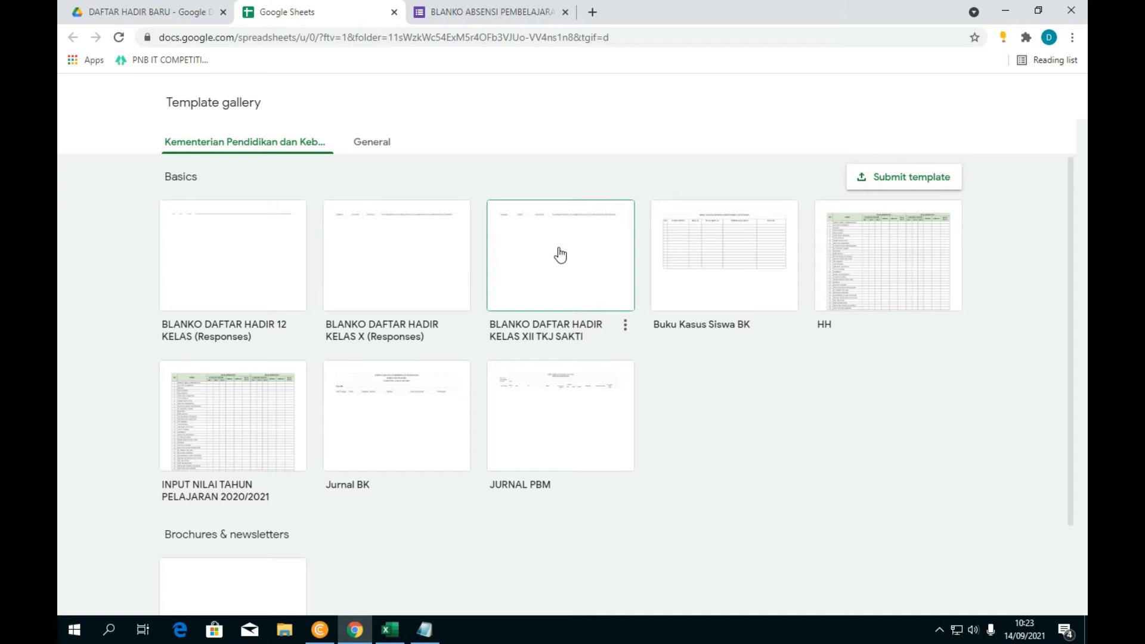
click(538, 249)
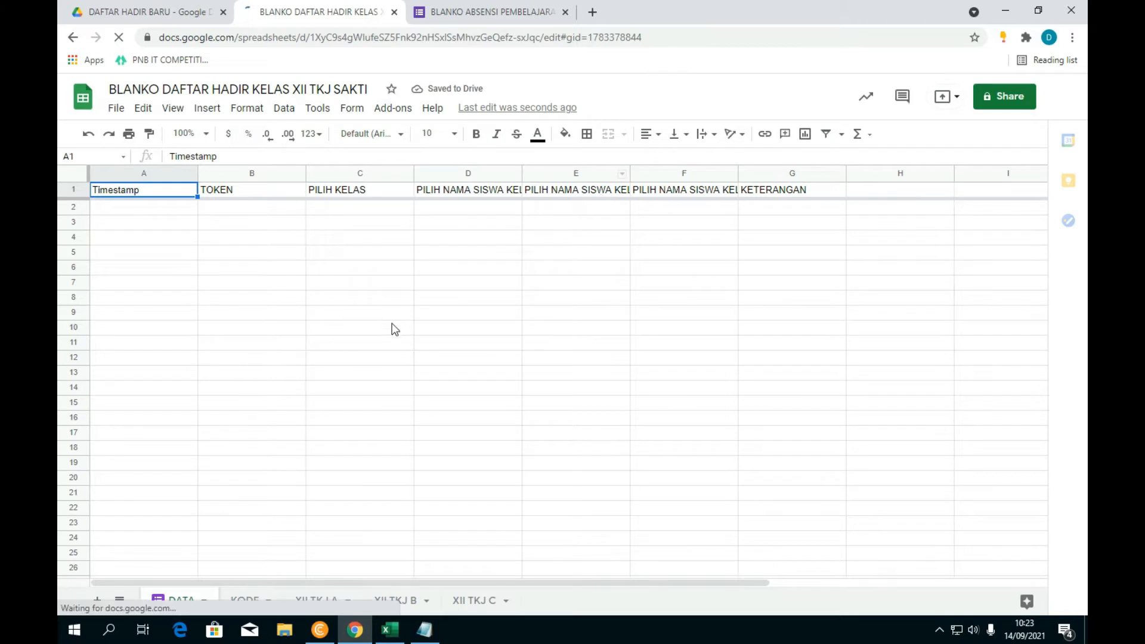
Step: Look over the DATA sheet's response columns, including TOKEN, PILIH KELAS, the student name columns and KETERANGAN
click(365, 344)
click(468, 268)
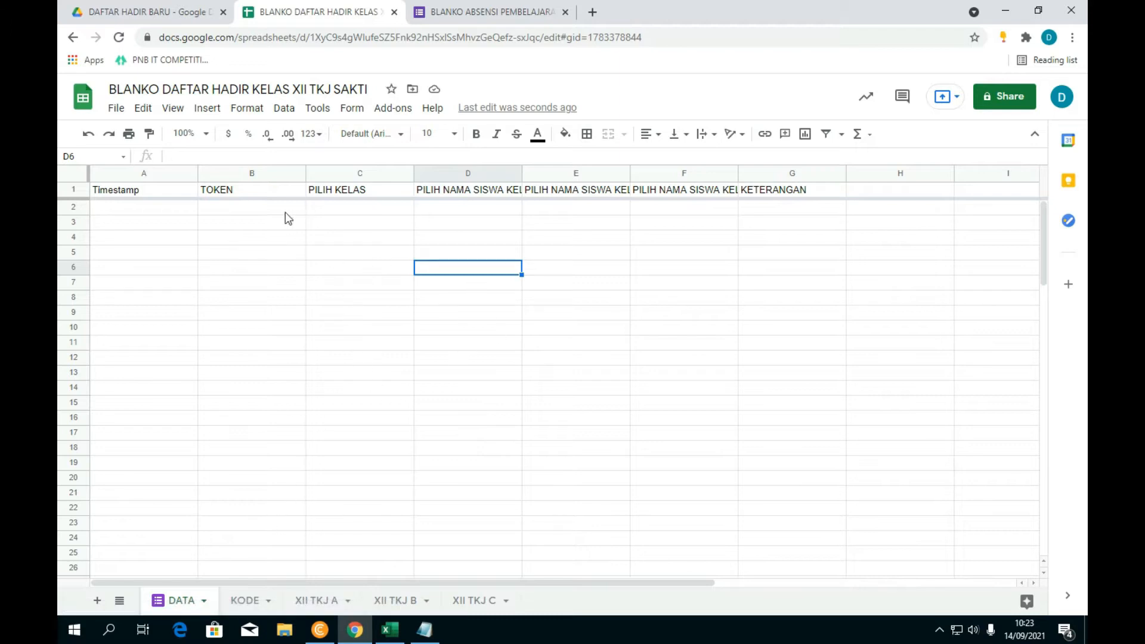
click(379, 236)
click(163, 209)
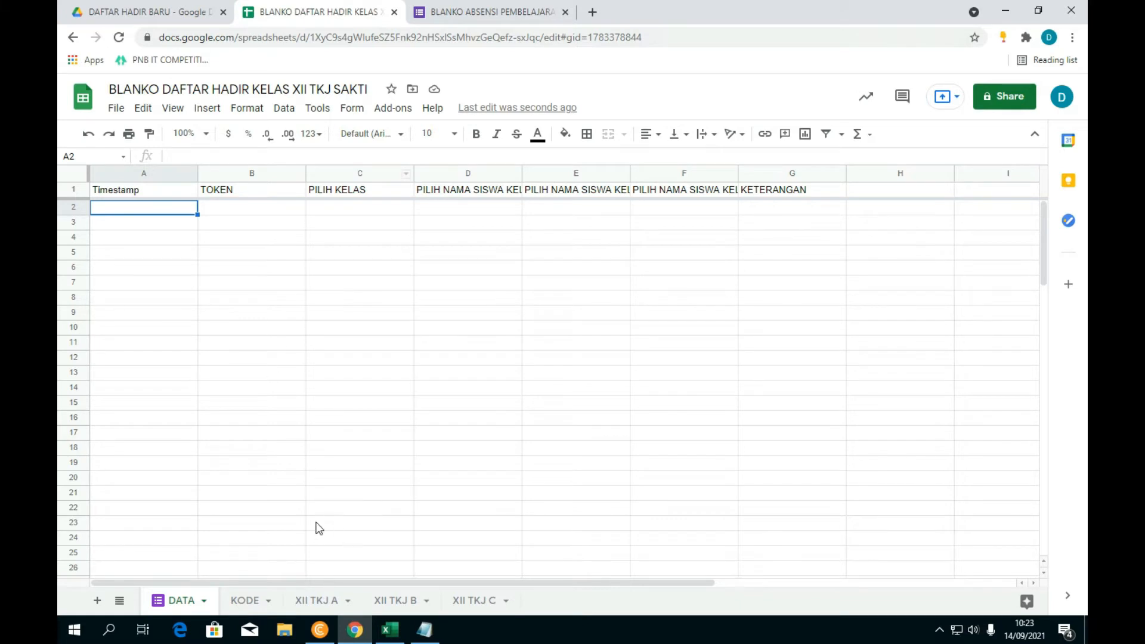
Step: Examine the XII TKJ A sheet's student list, meeting dates and the formulas in its attendance cells
click(314, 599)
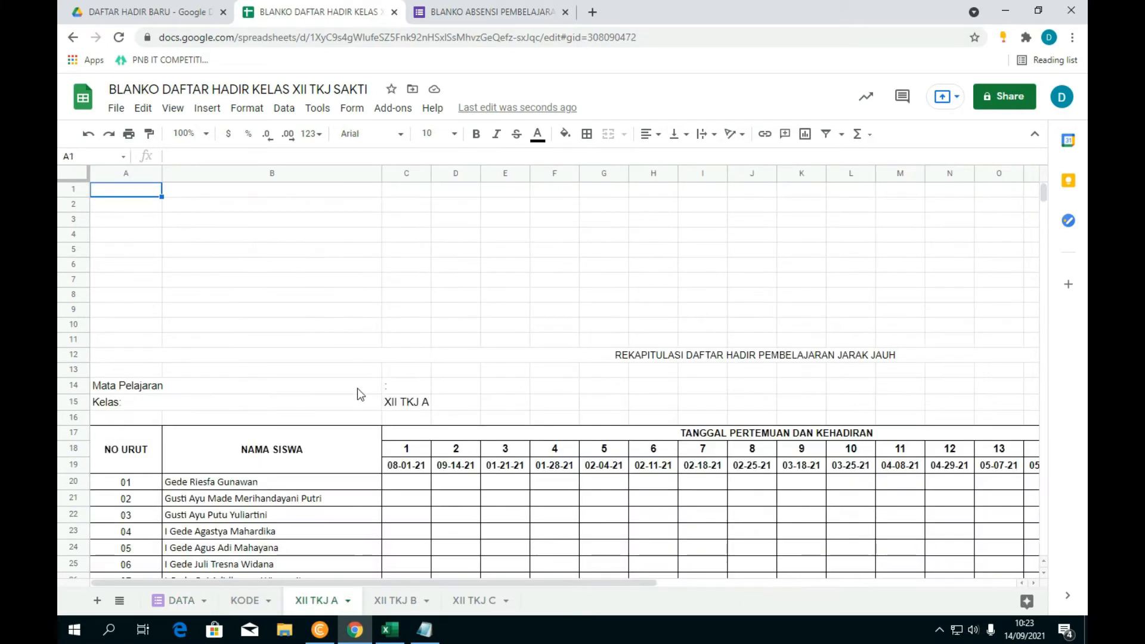
scroll(610, 371, down, 4)
scroll(567, 388, down, 1)
scroll(568, 388, up, 6)
scroll(568, 388, down, 5)
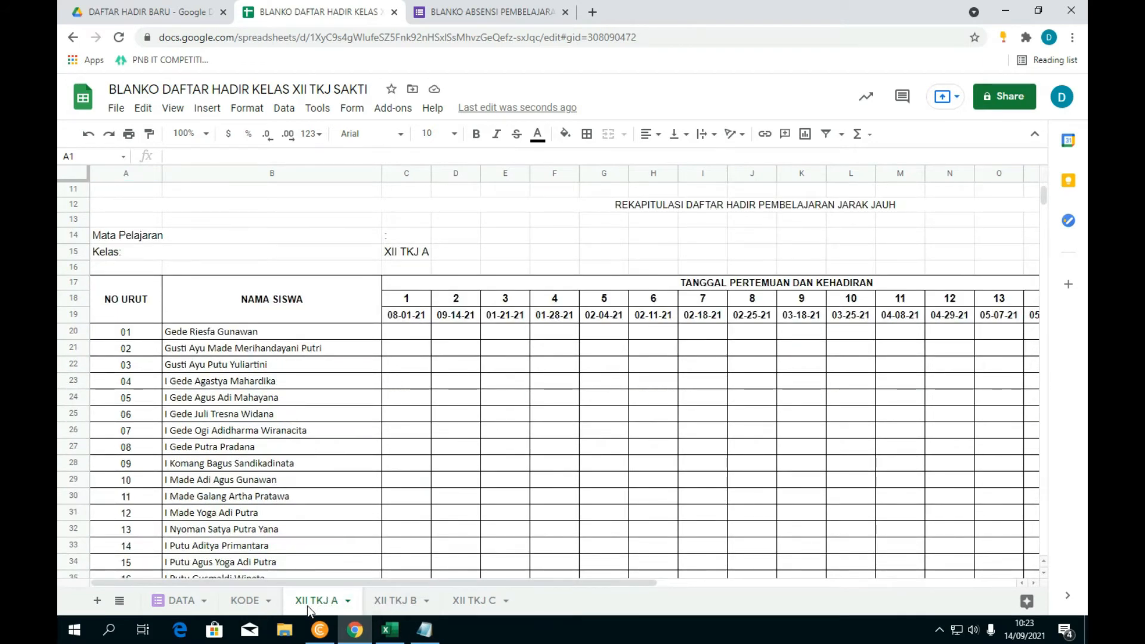
scroll(501, 374, down, 2)
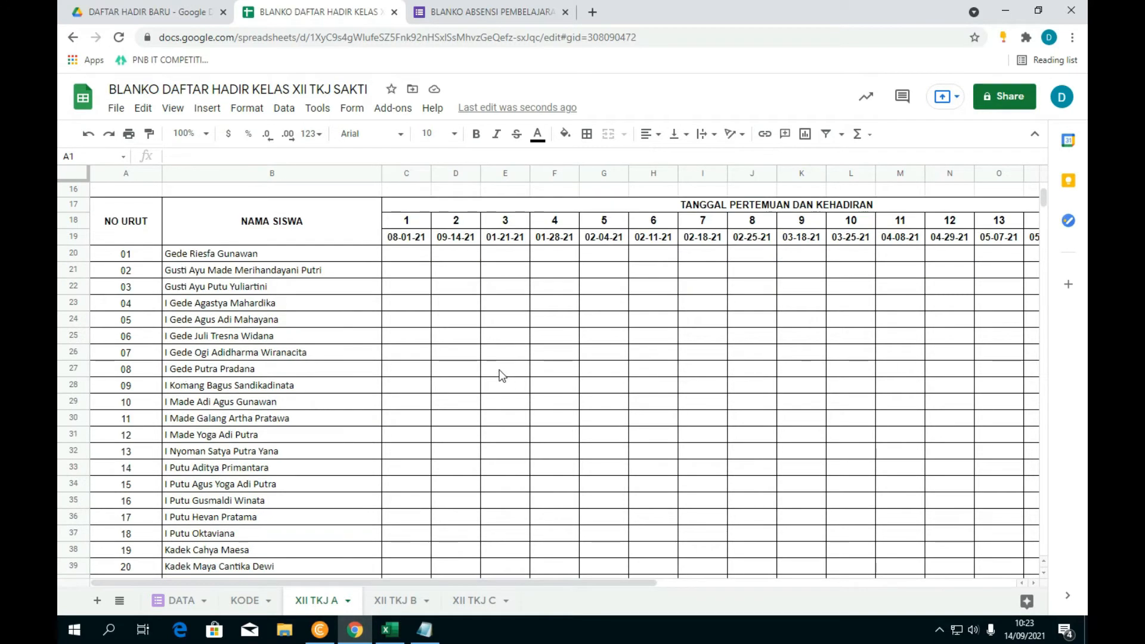
click(479, 343)
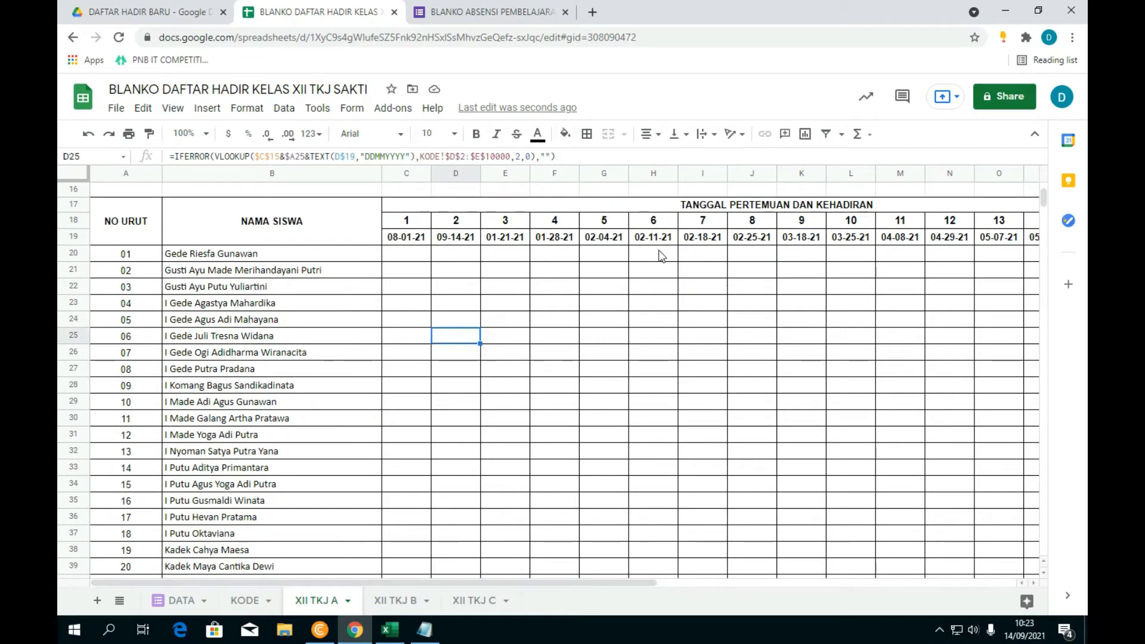
click(416, 271)
click(418, 342)
click(517, 324)
click(484, 357)
click(474, 414)
click(518, 406)
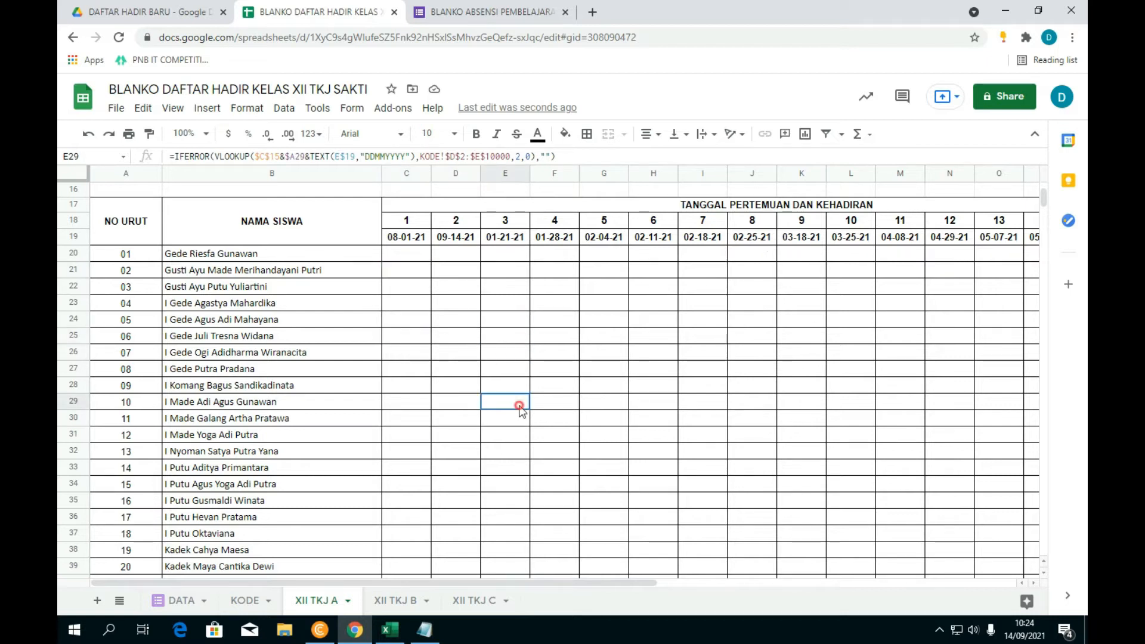
click(476, 324)
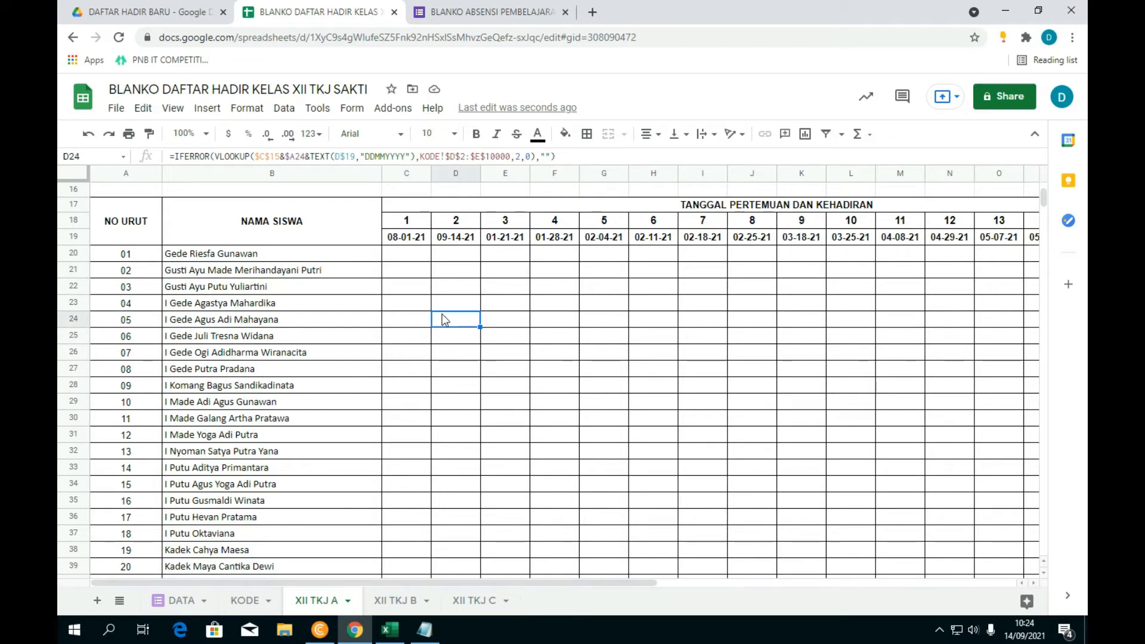
Step: Examine the XII TKJ A sheet's daily and class summary rows and the attendance and absence total and percentage columns
scroll(469, 358, down, 9)
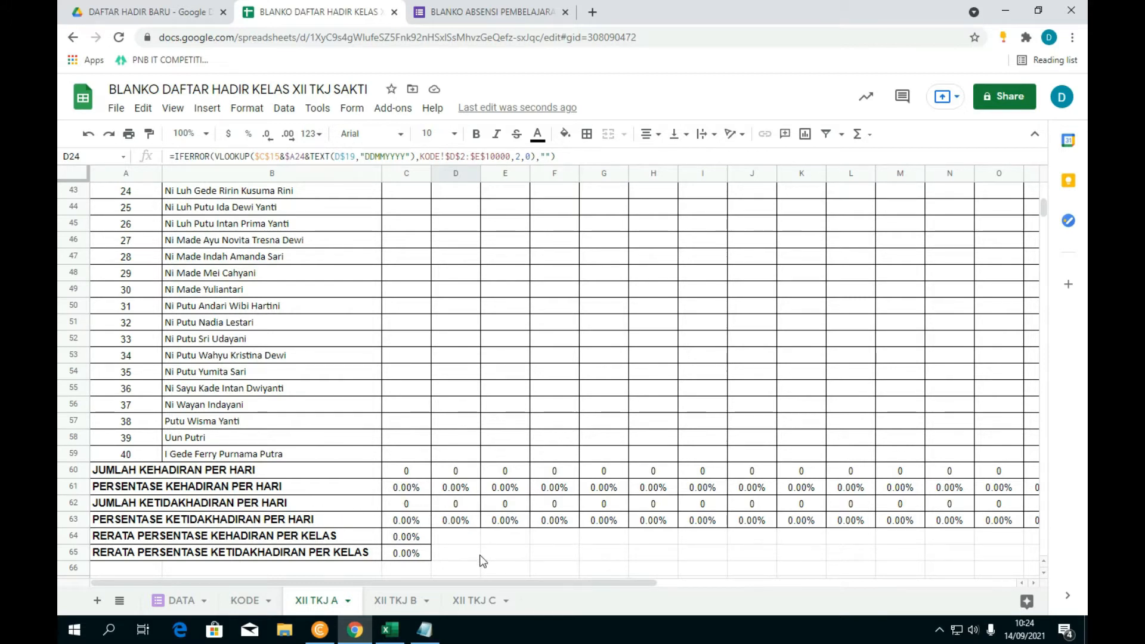
scroll(501, 566, up, 3)
drag(517, 583, 813, 583)
scroll(711, 424, up, 3)
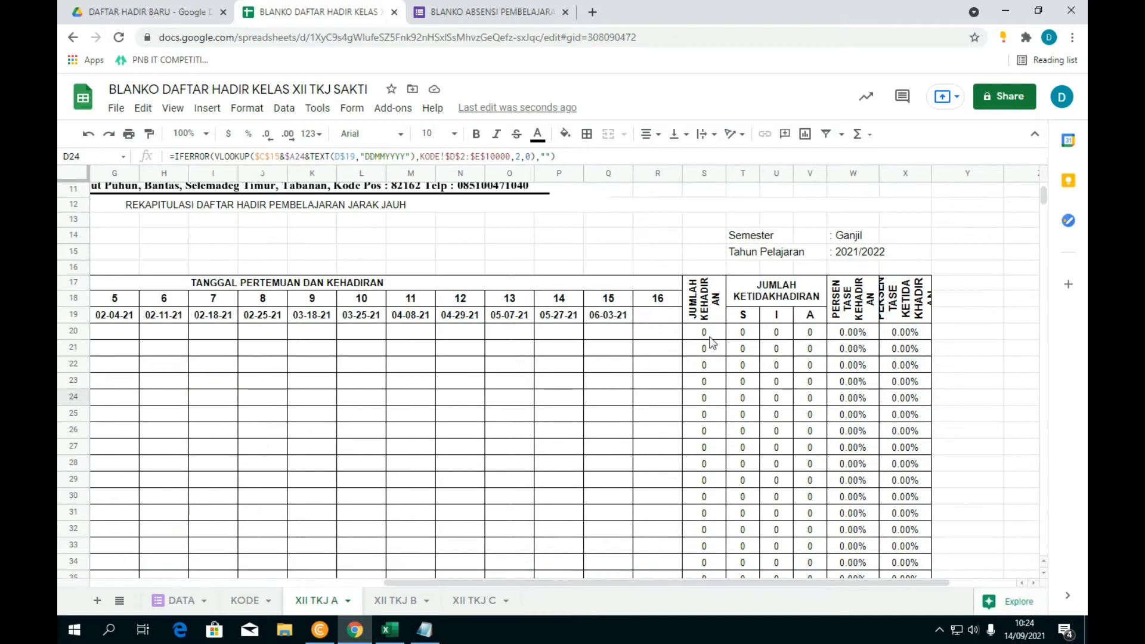
scroll(814, 352, down, 3)
drag(821, 582, 514, 582)
scroll(542, 371, up, 4)
click(544, 378)
click(408, 361)
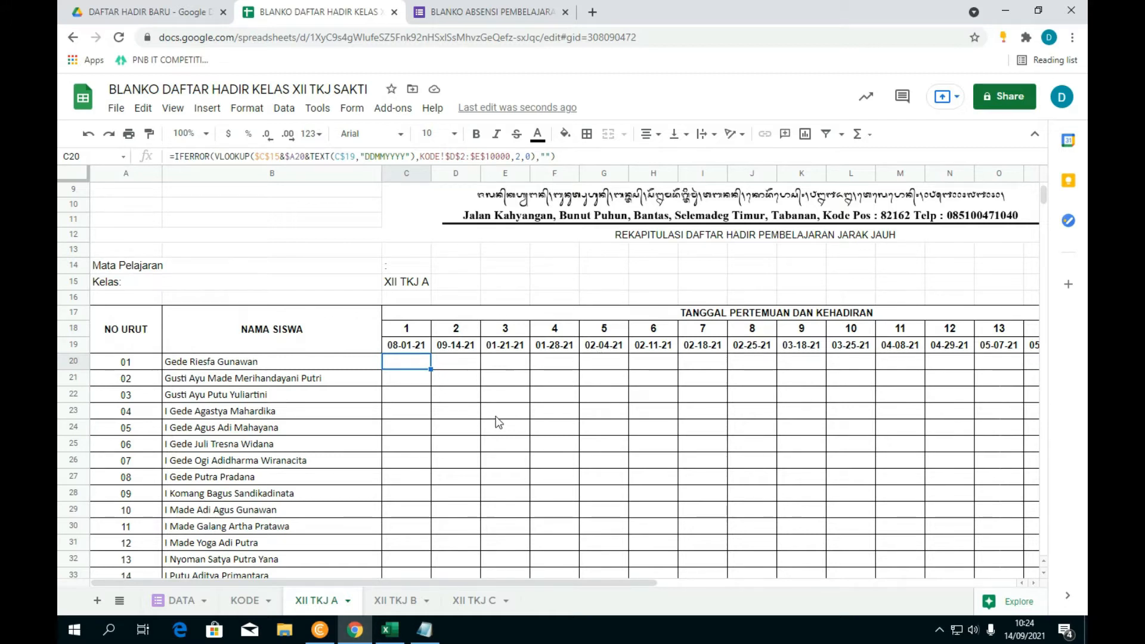
click(558, 414)
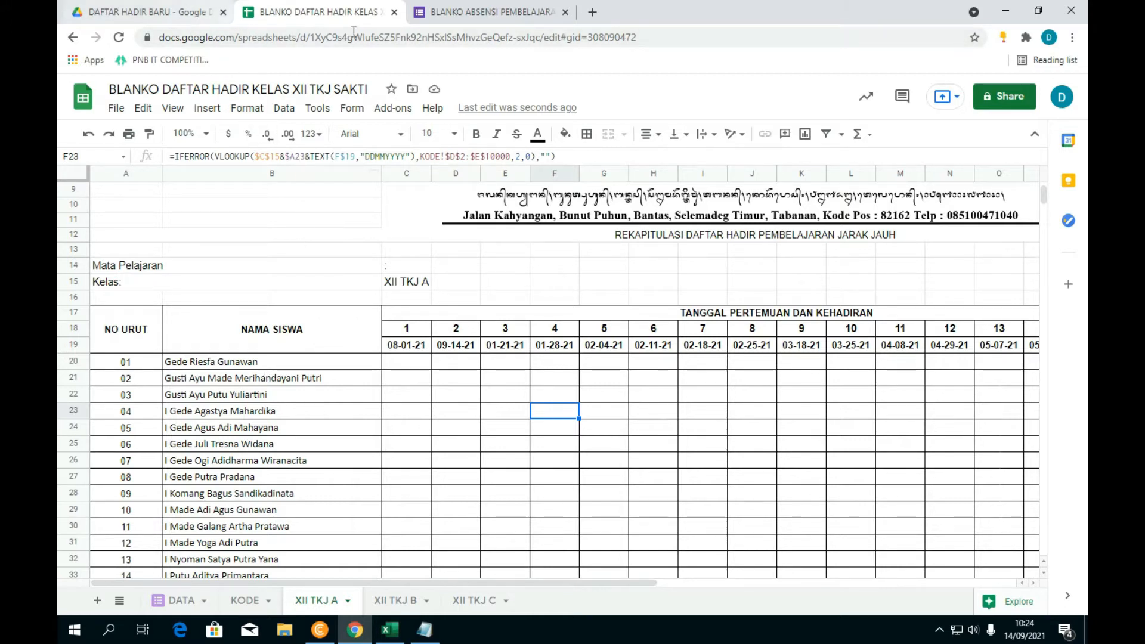
Step: Check the form and the spreadsheet as files in the DAFTAR HADIR BARU folder and return to the form's responses
click(498, 13)
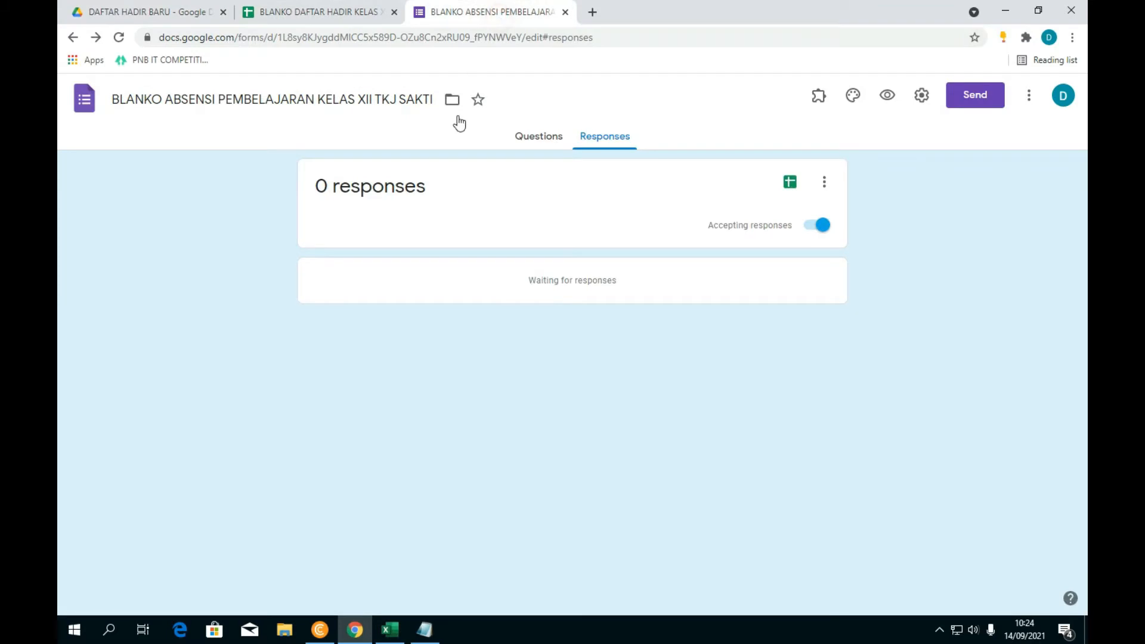
click(350, 13)
click(463, 11)
click(320, 11)
click(159, 6)
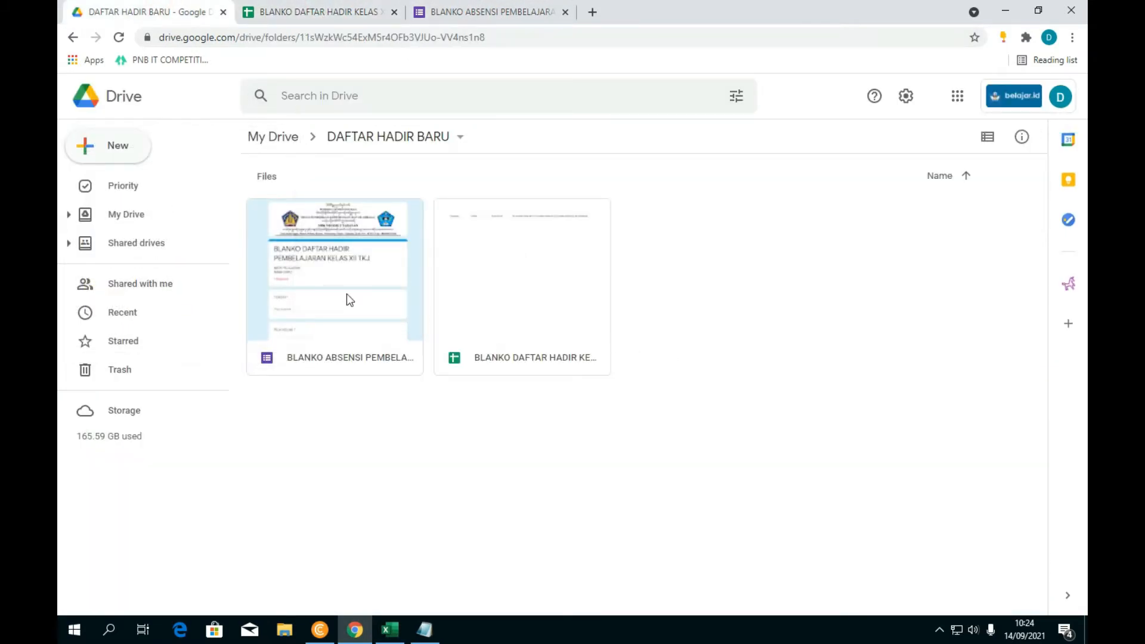
click(328, 293)
click(432, 486)
click(531, 314)
click(665, 471)
click(354, 13)
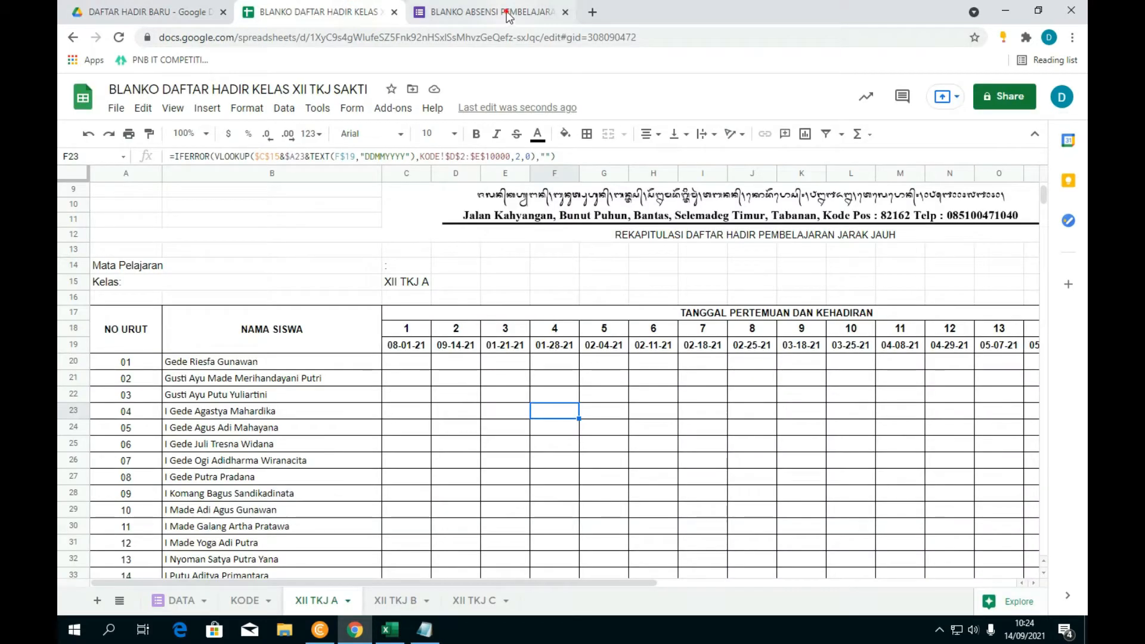
click(501, 12)
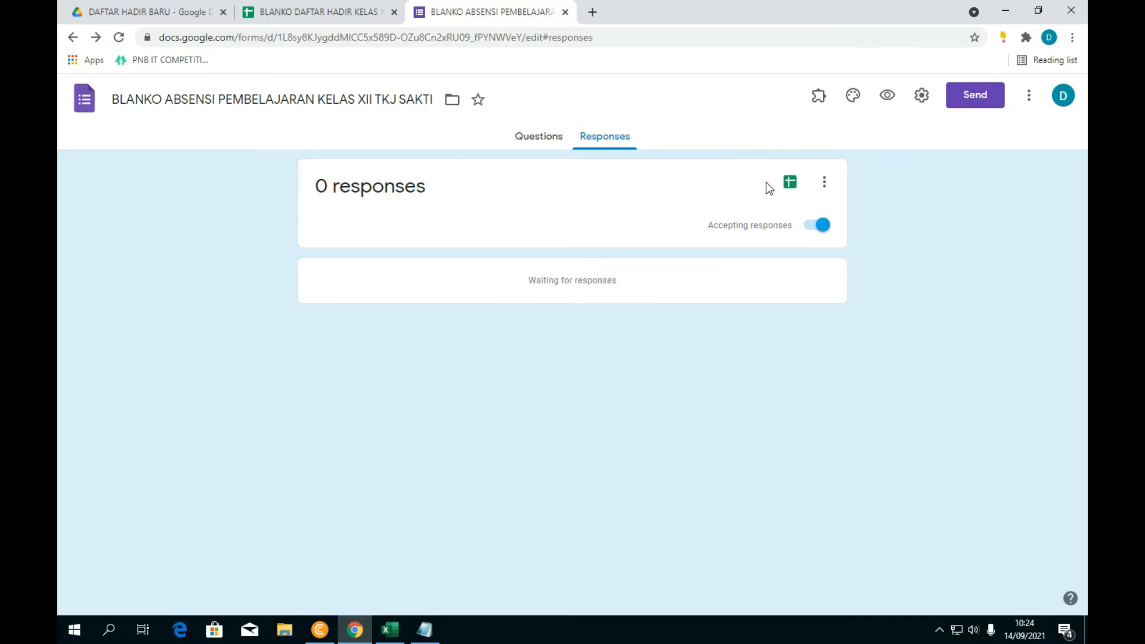
click(787, 181)
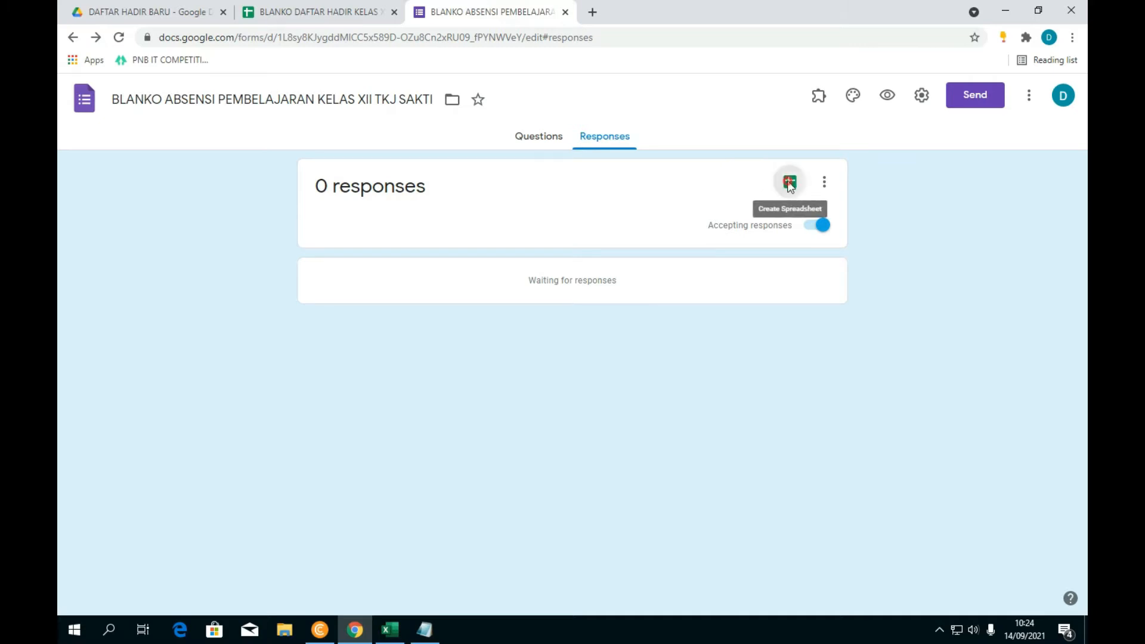
click(689, 273)
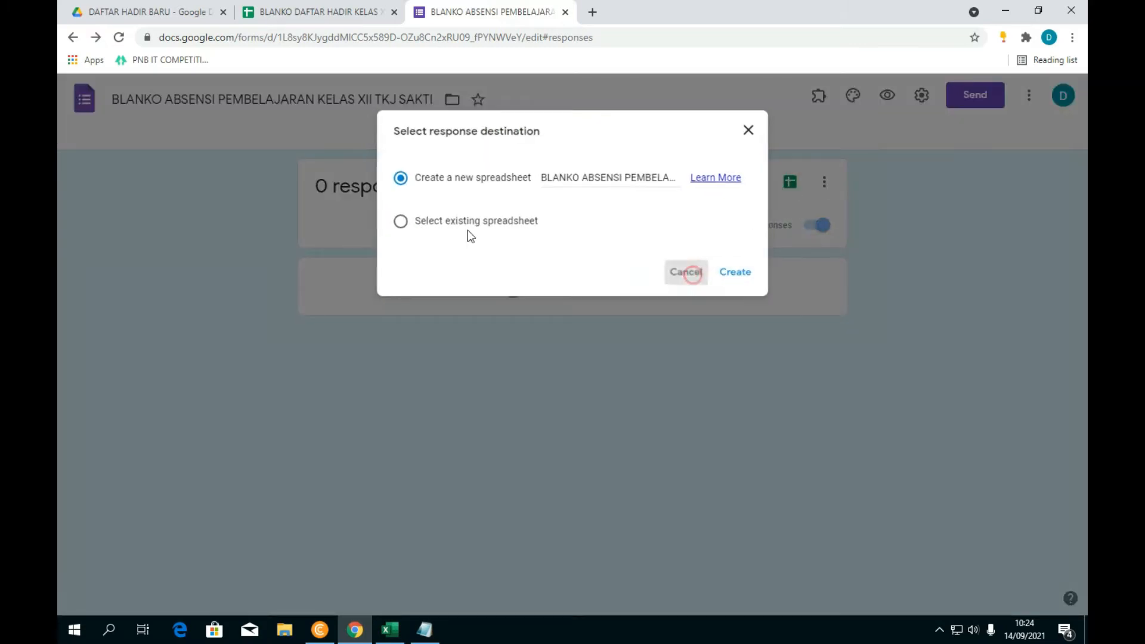
click(531, 138)
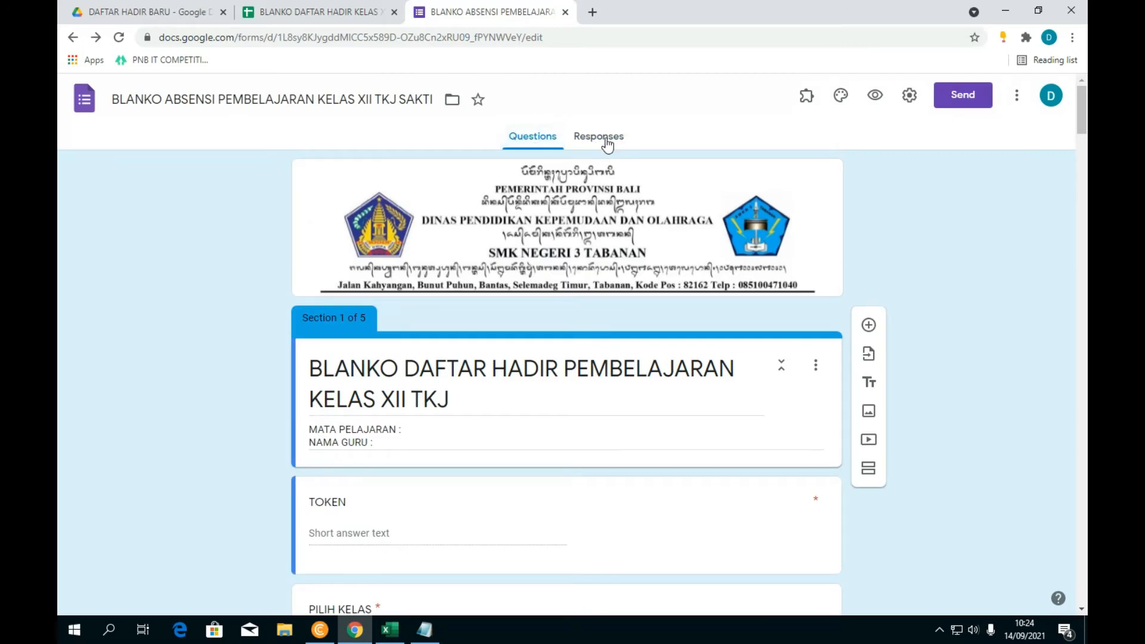
click(598, 137)
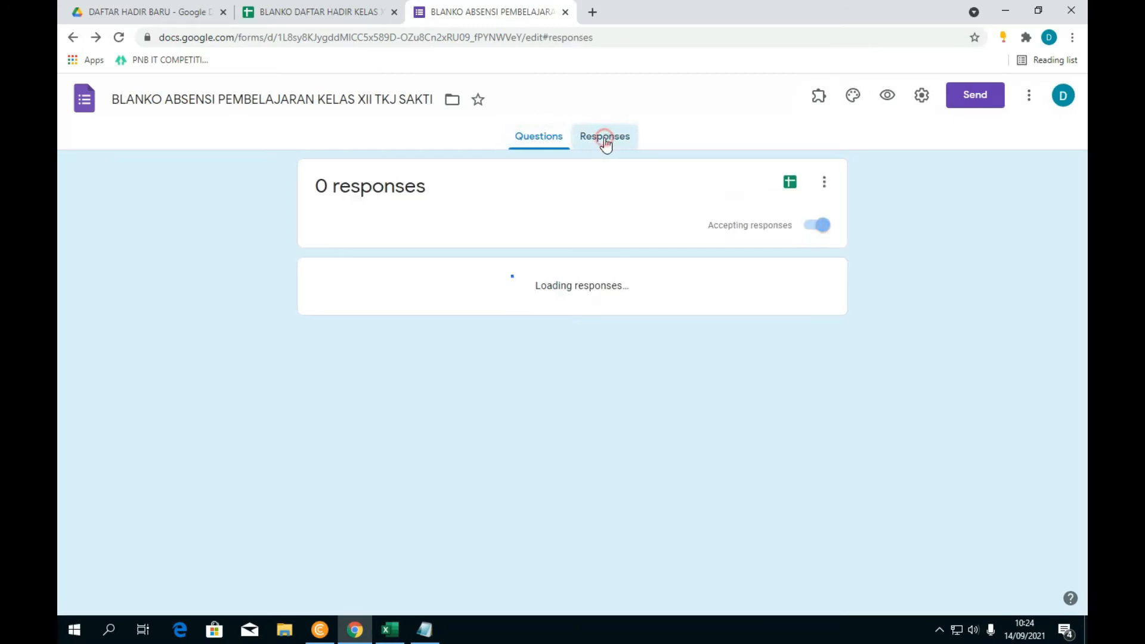
Step: Set the form's response destination to an existing spreadsheet and browse the list of available spreadsheets
click(792, 190)
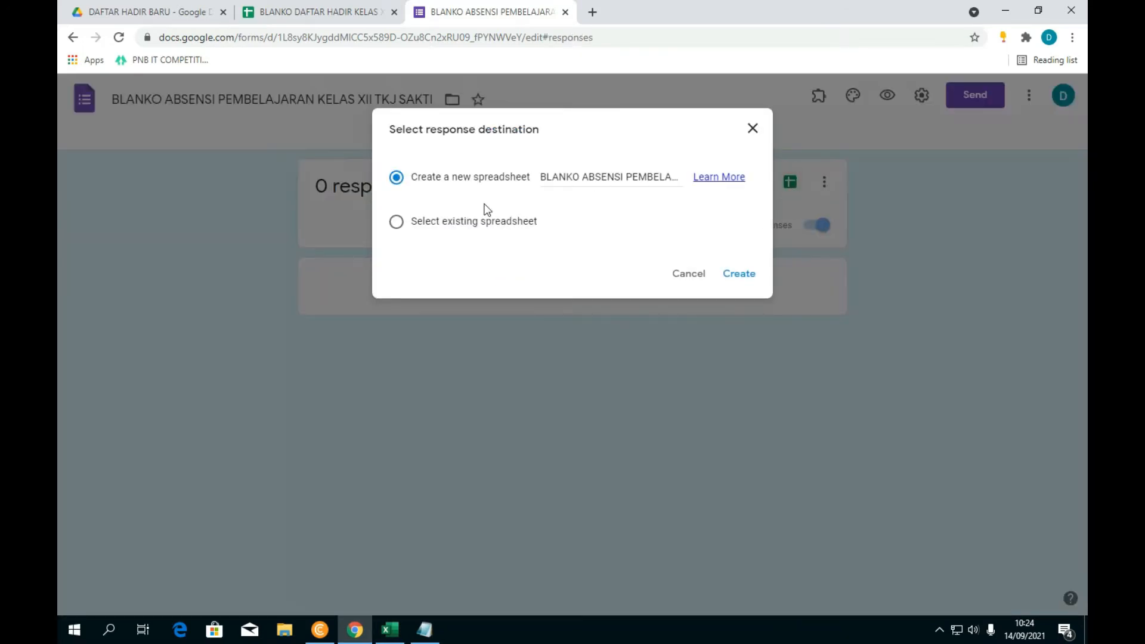
click(397, 222)
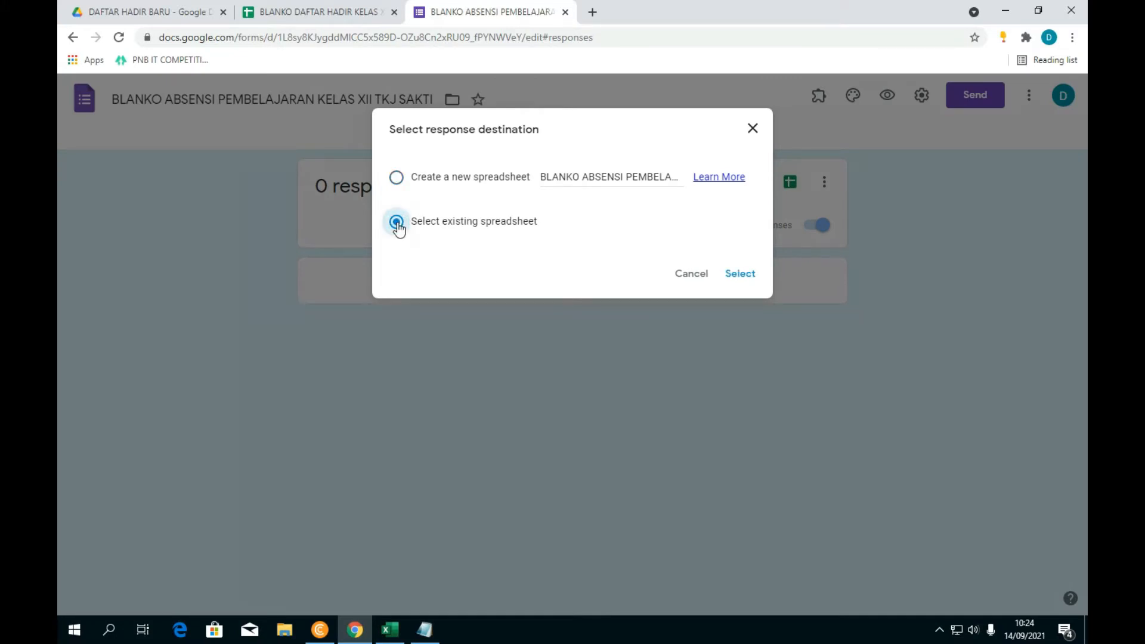
click(746, 274)
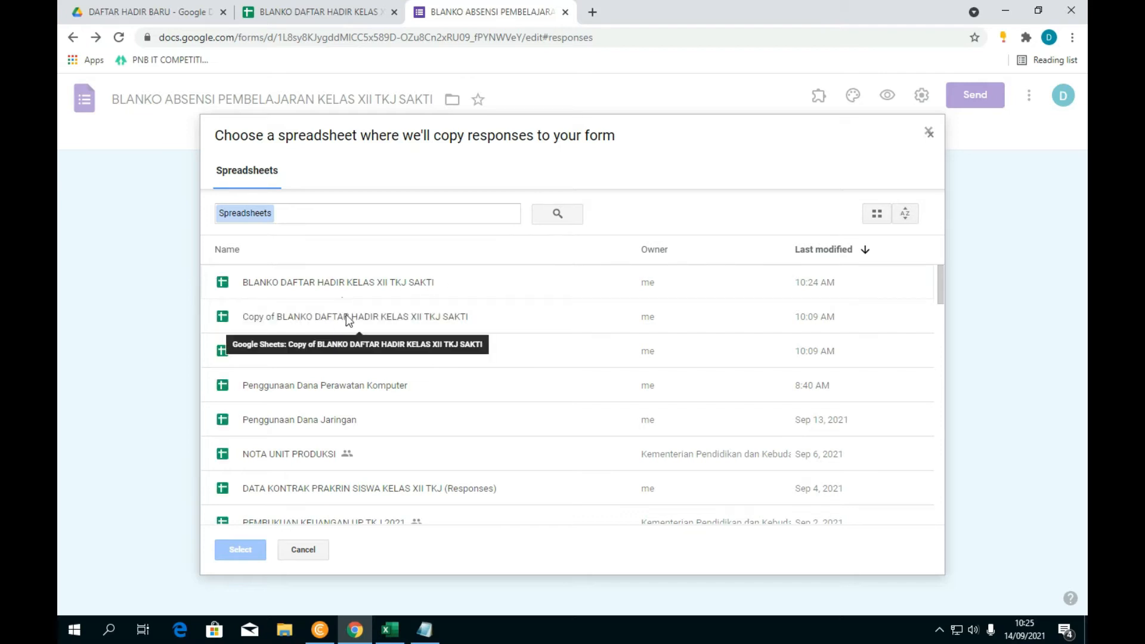
scroll(414, 296, down, 1)
scroll(537, 304, up, 1)
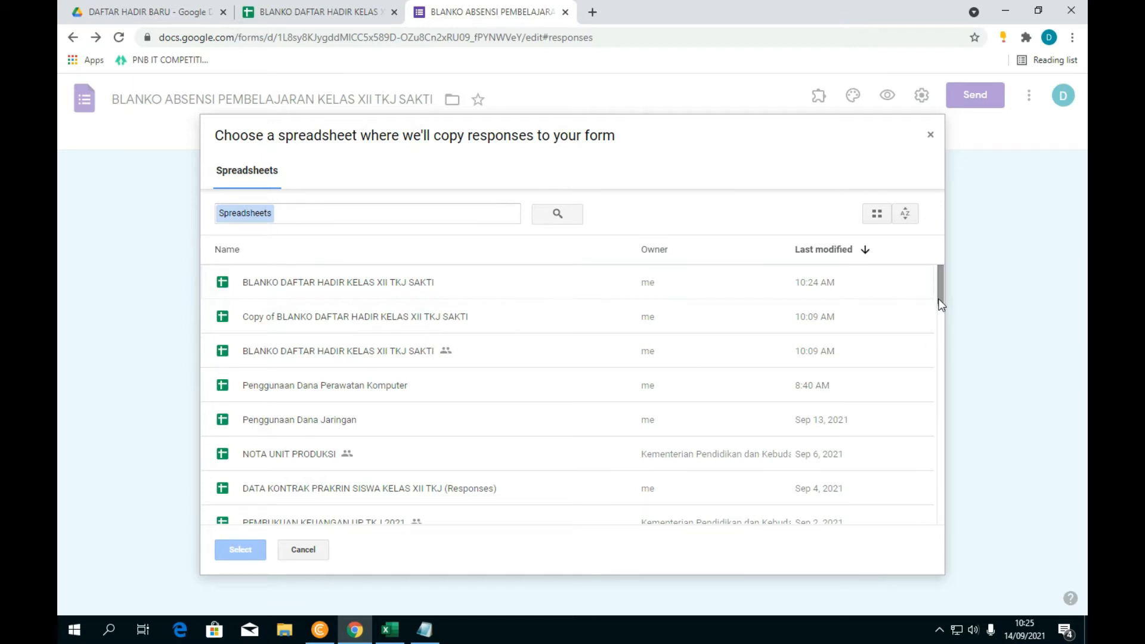
drag(939, 292, 939, 267)
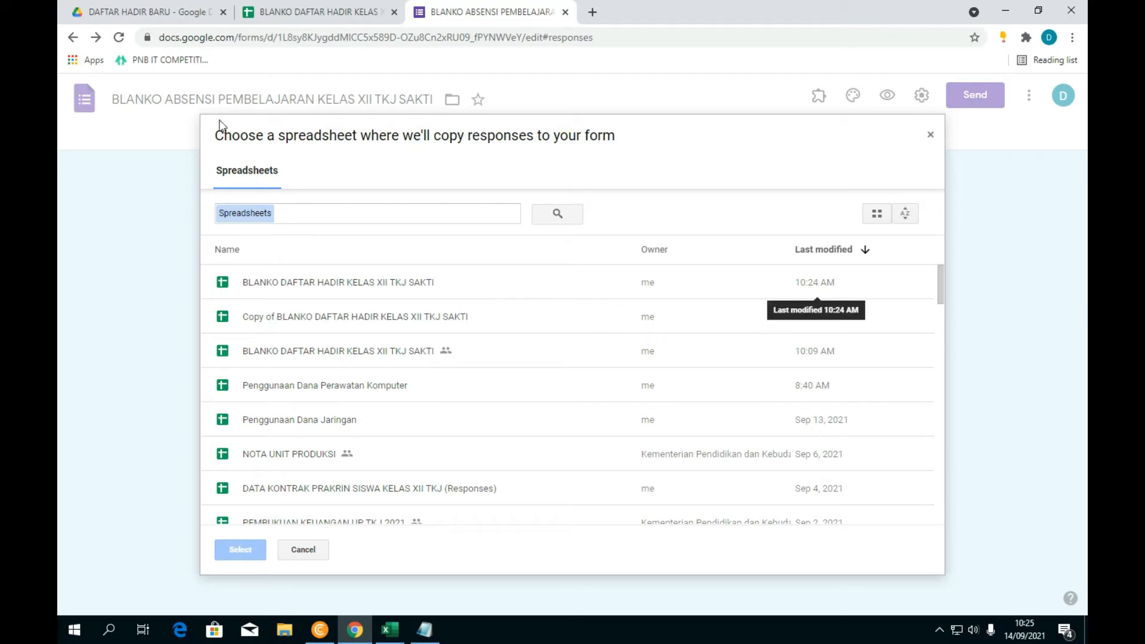
Step: Rename the attendance spreadsheet as BLANKO DAFTAR HADIR KELAS XII TKJ 2021
click(304, 12)
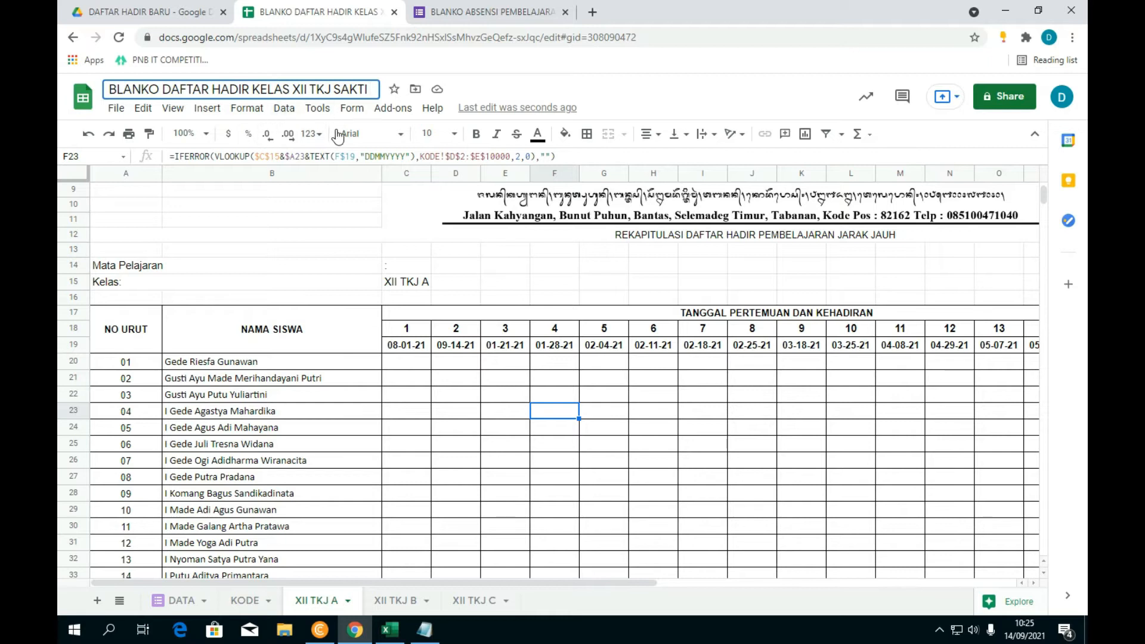
click(228, 91)
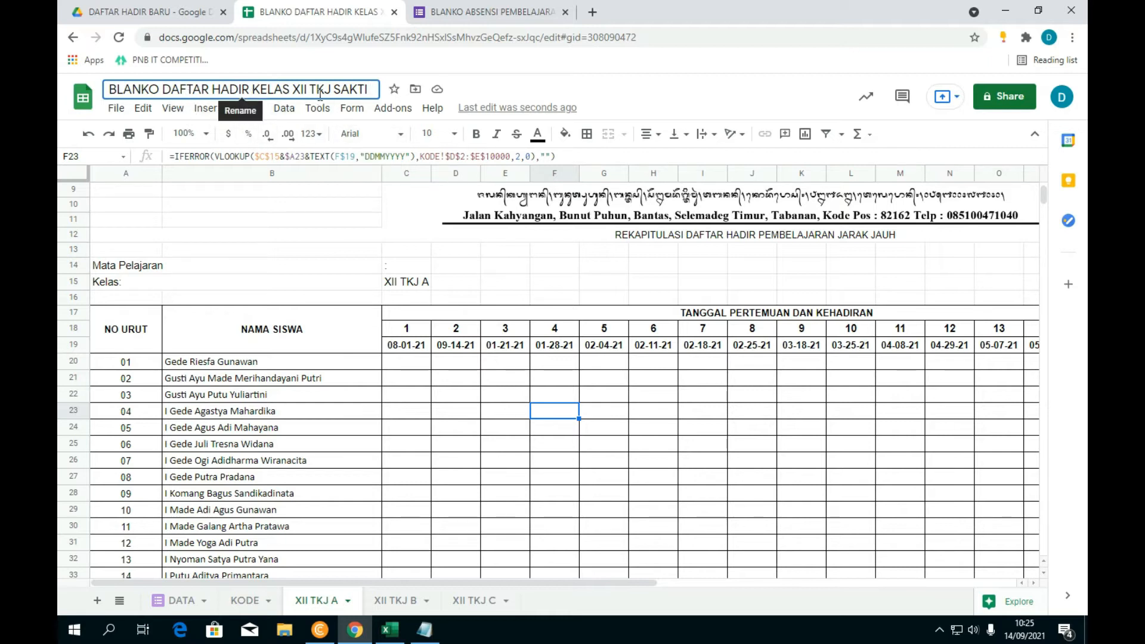
drag(371, 89, 334, 89)
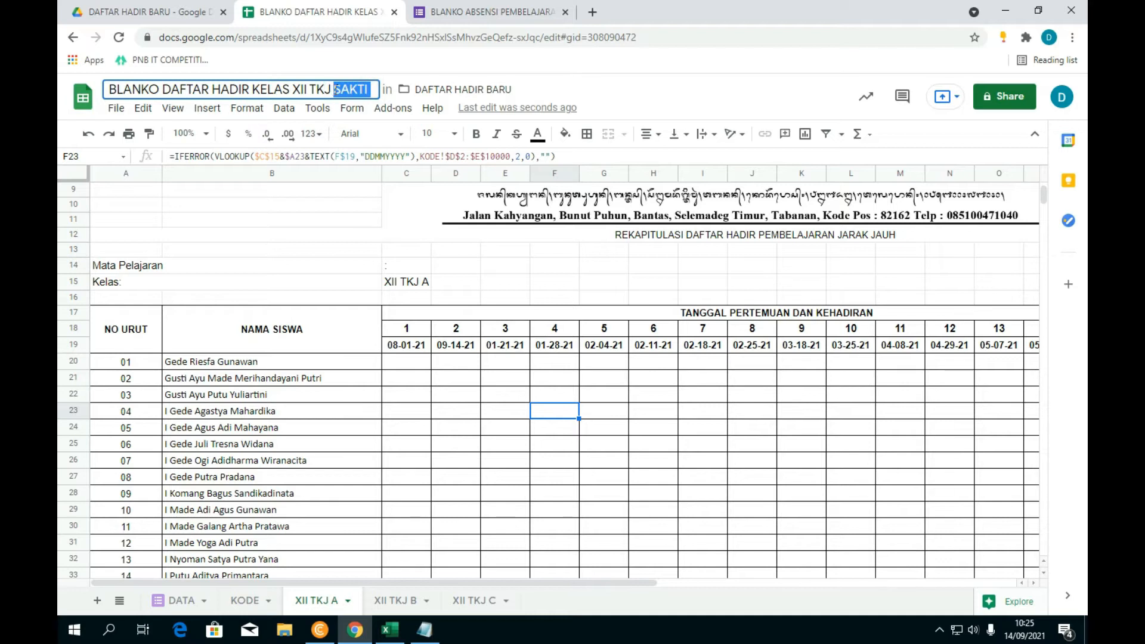
text(2021)
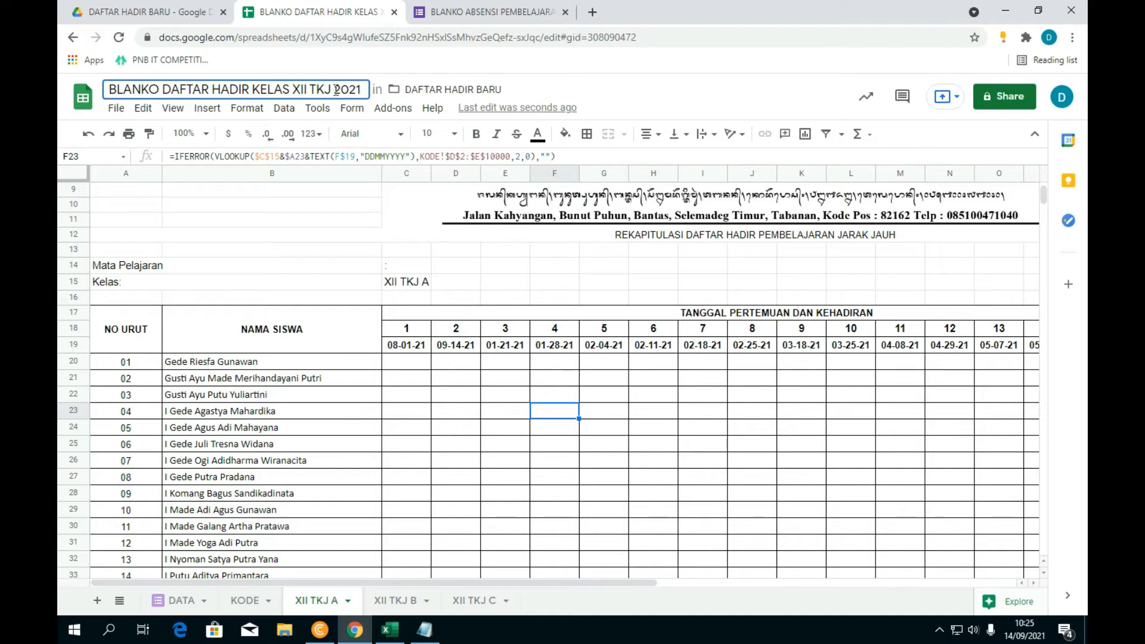
click(322, 265)
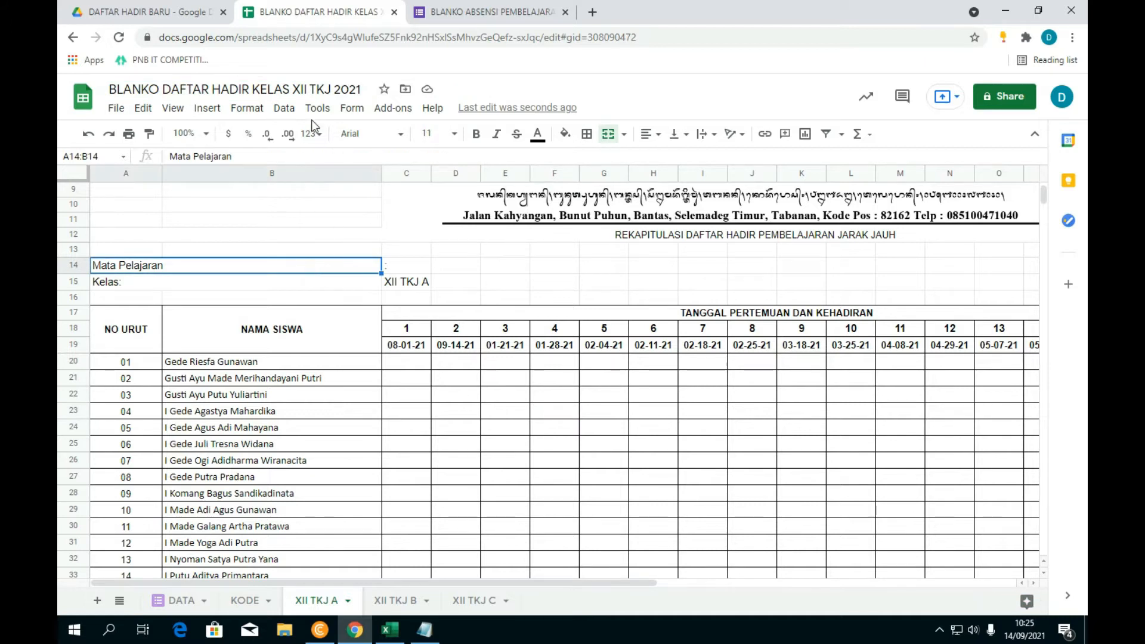
Step: Check the attendance spreadsheet's full file name in the DAFTAR HADIR BARU folder and return to the open spreadsheet
click(192, 17)
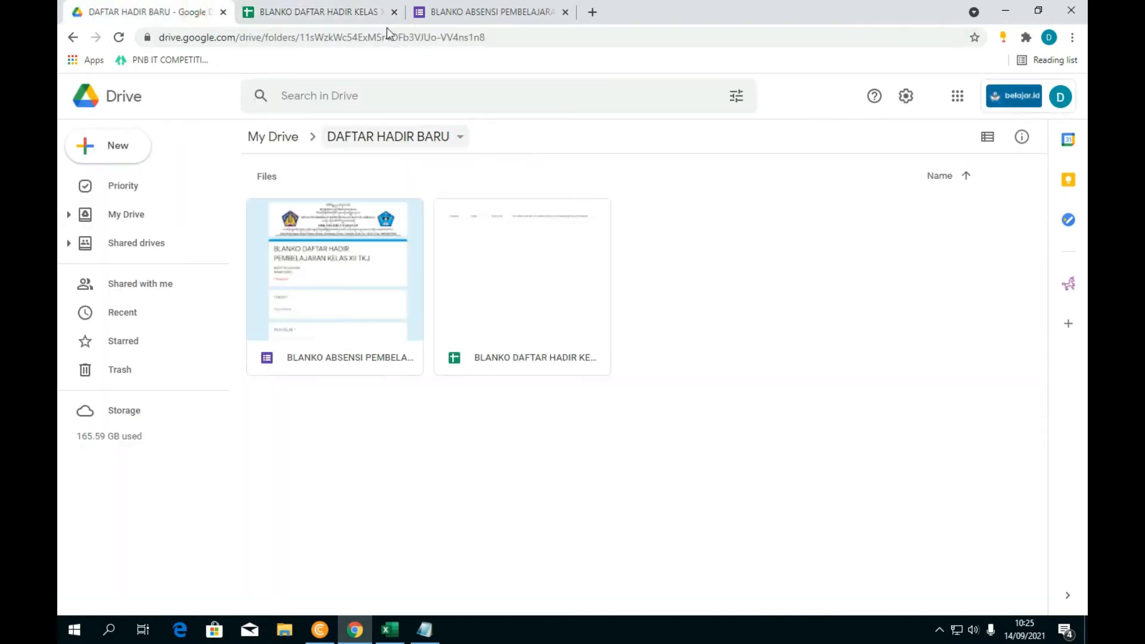
click(551, 343)
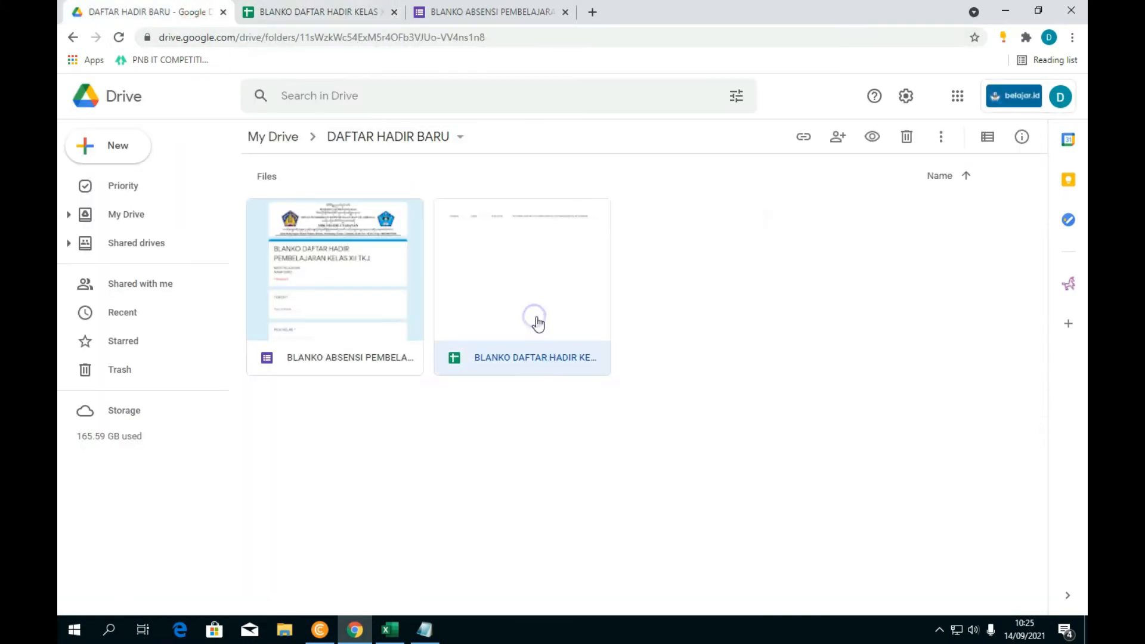
right_click(535, 320)
click(597, 451)
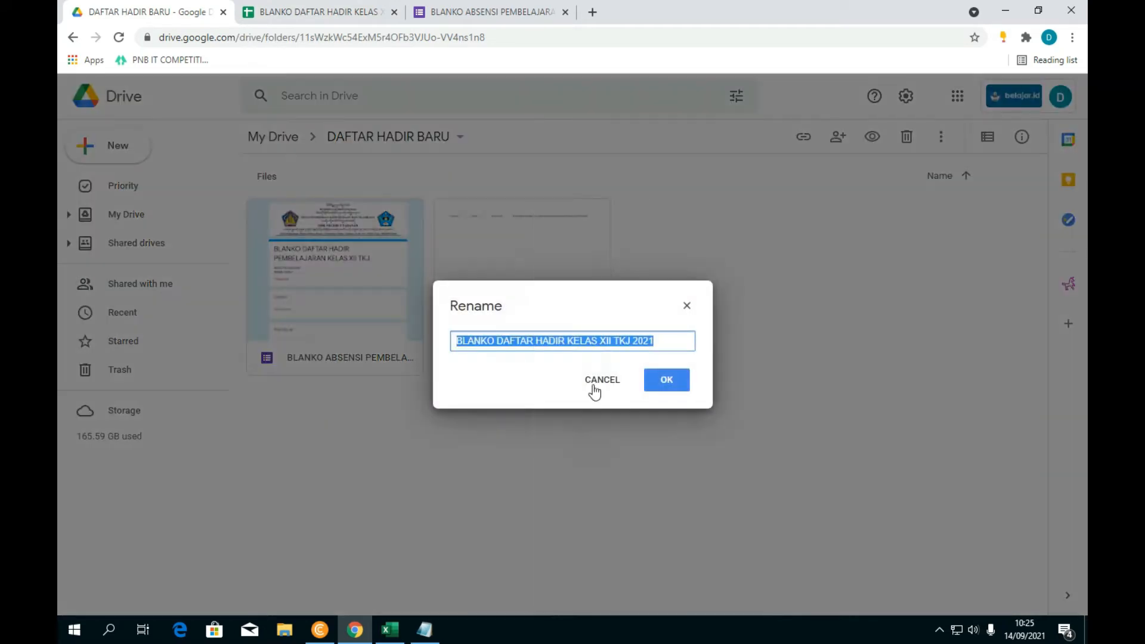
click(666, 380)
click(346, 12)
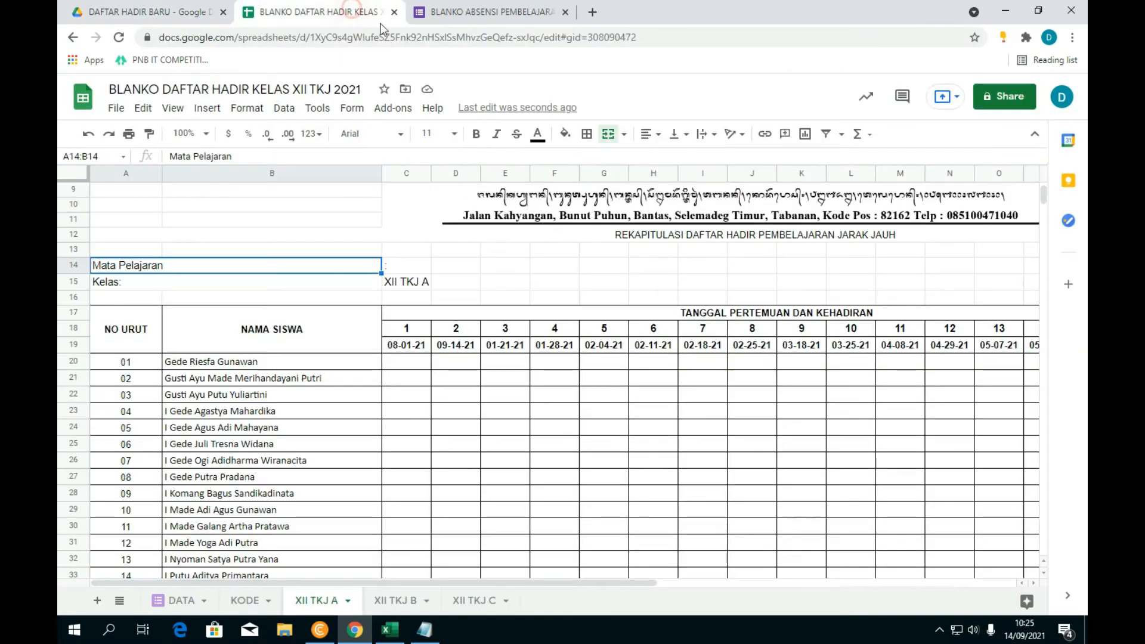
Step: Reload the form's list of existing spreadsheets and link the responses to BLANKO DAFTAR HADIR KELAS XII TKJ 2021
click(478, 18)
scroll(450, 317, down, 2)
scroll(448, 317, up, 2)
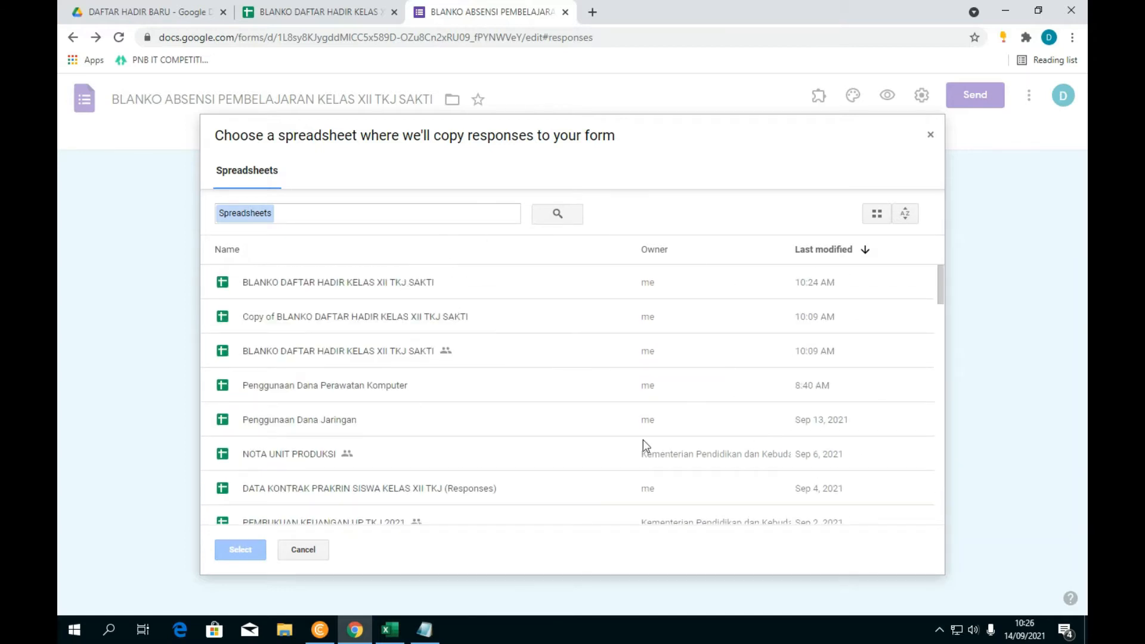
click(300, 550)
click(432, 222)
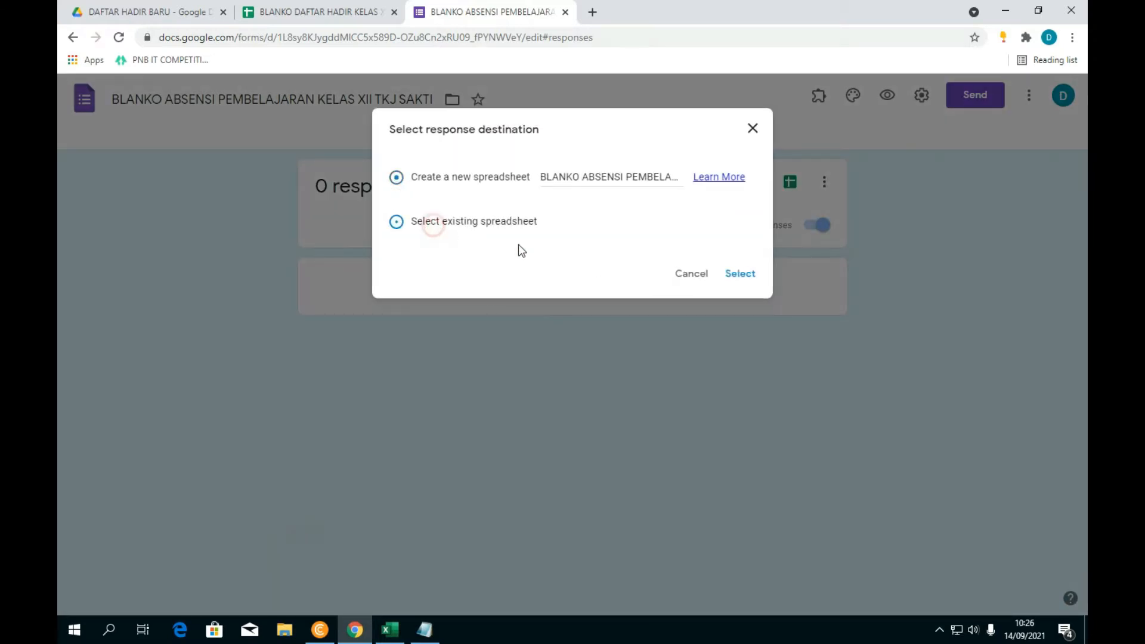
click(737, 276)
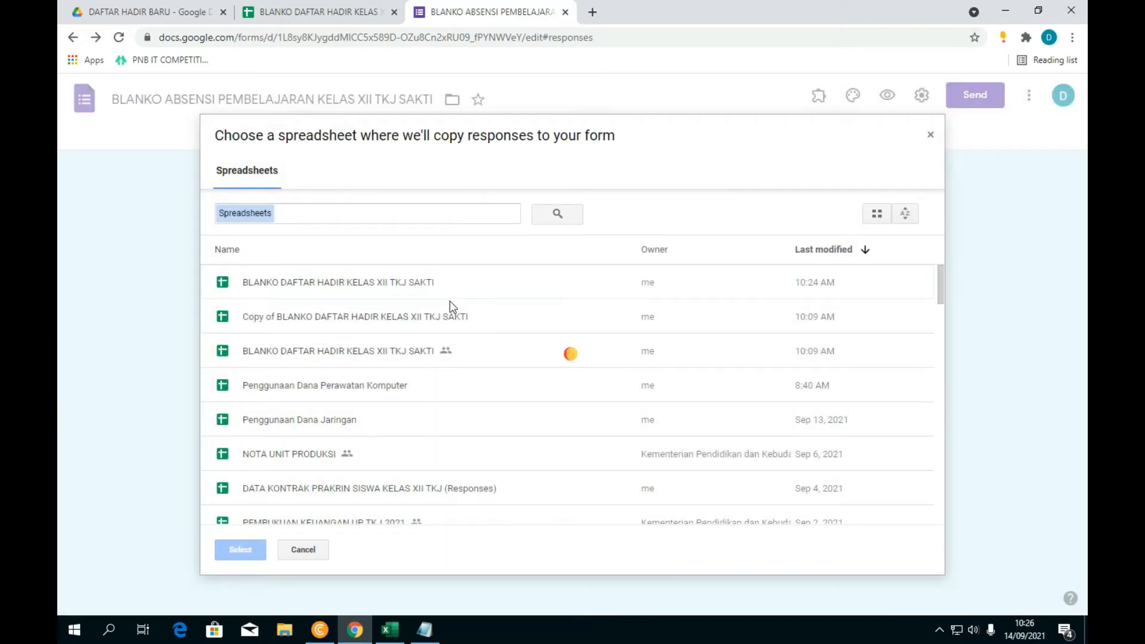
click(386, 289)
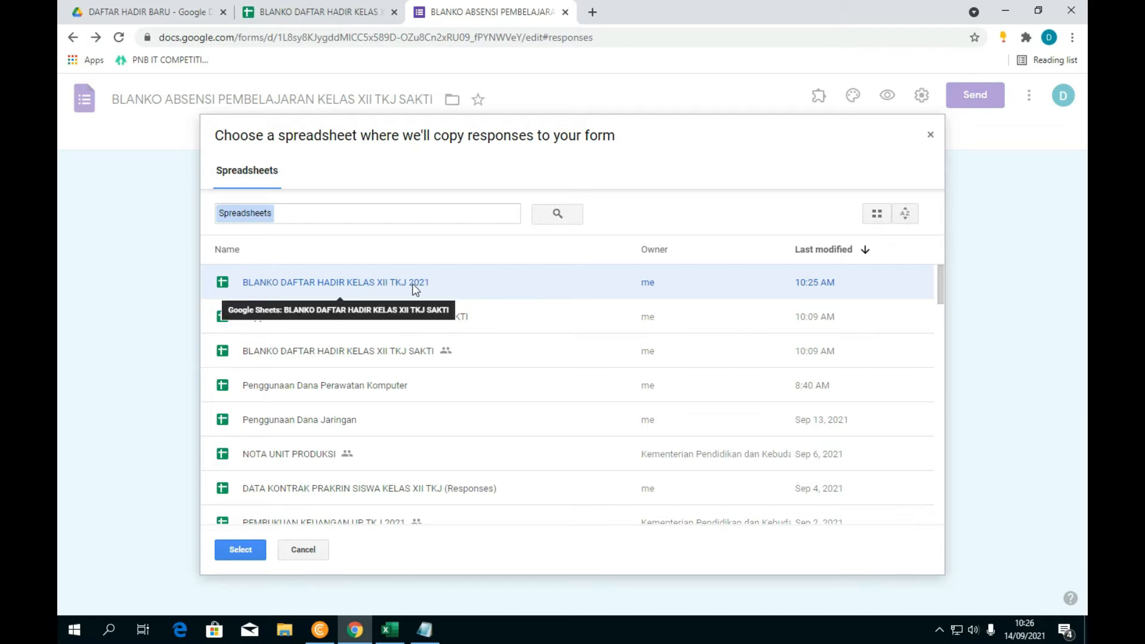
click(244, 550)
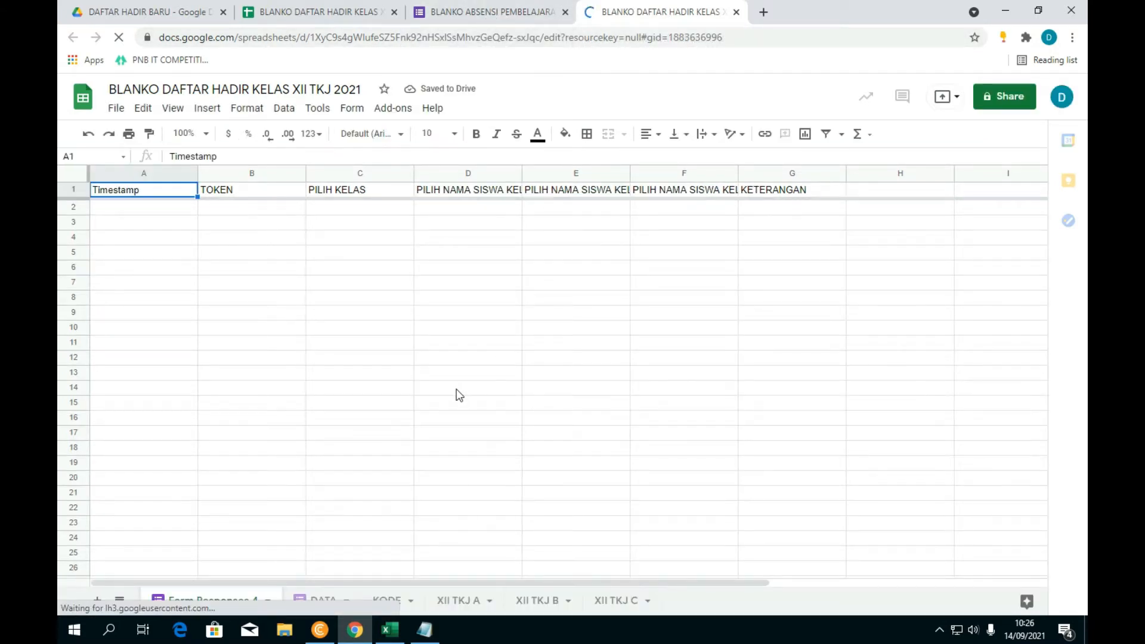
Step: Examine the Form Responses 4 sheet's columns and its sheet options in the linked spreadsheet
scroll(365, 516, down, 1)
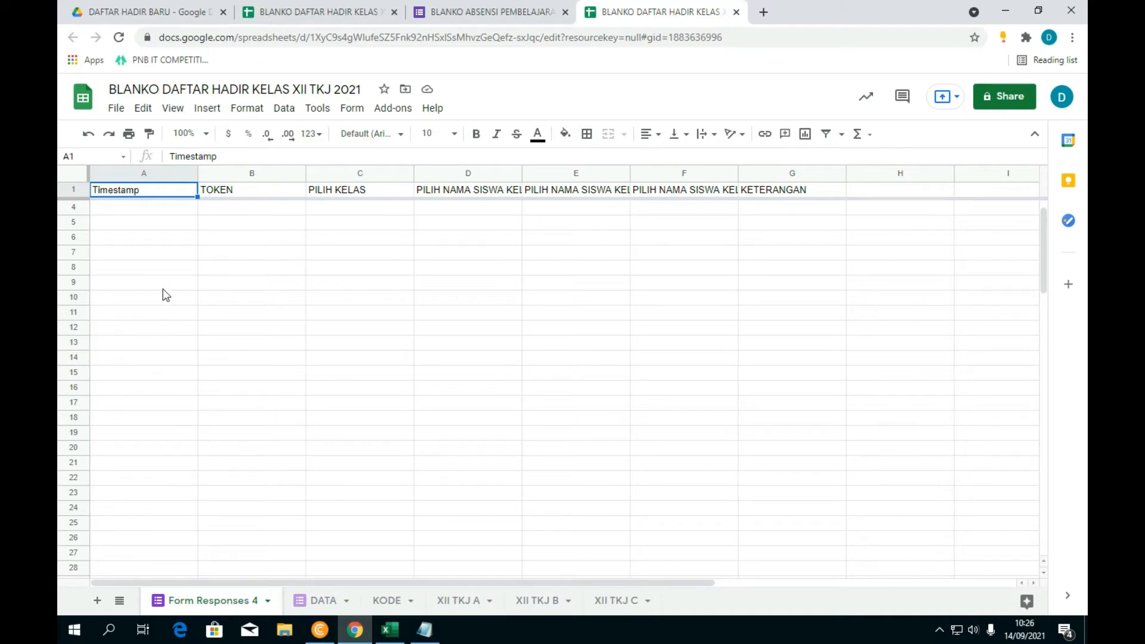
click(317, 602)
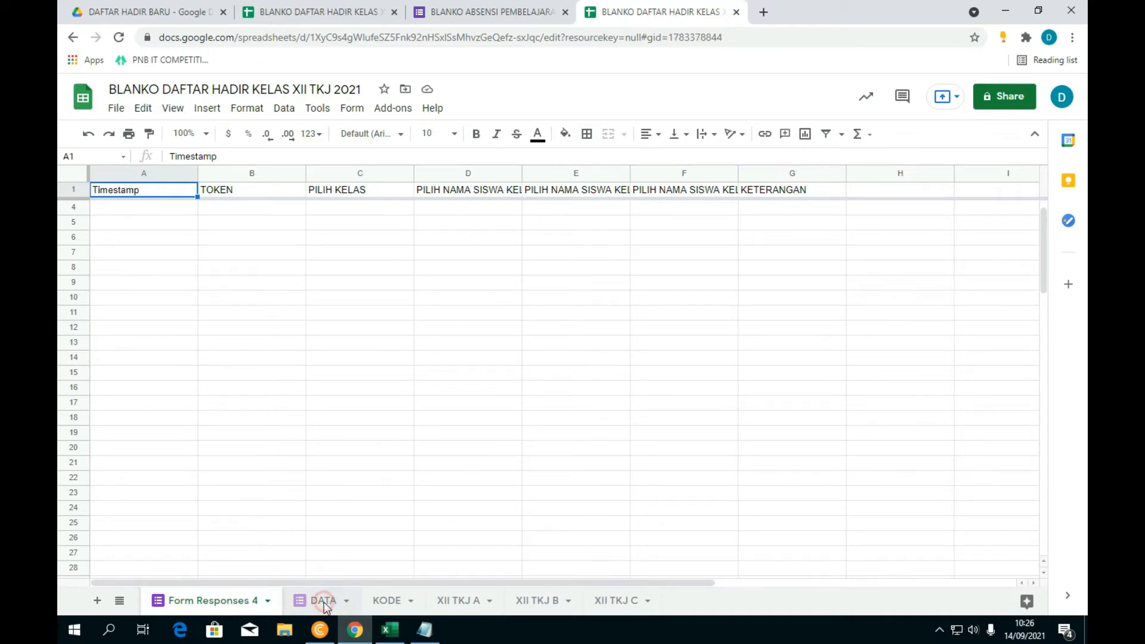
click(226, 602)
click(469, 405)
click(146, 210)
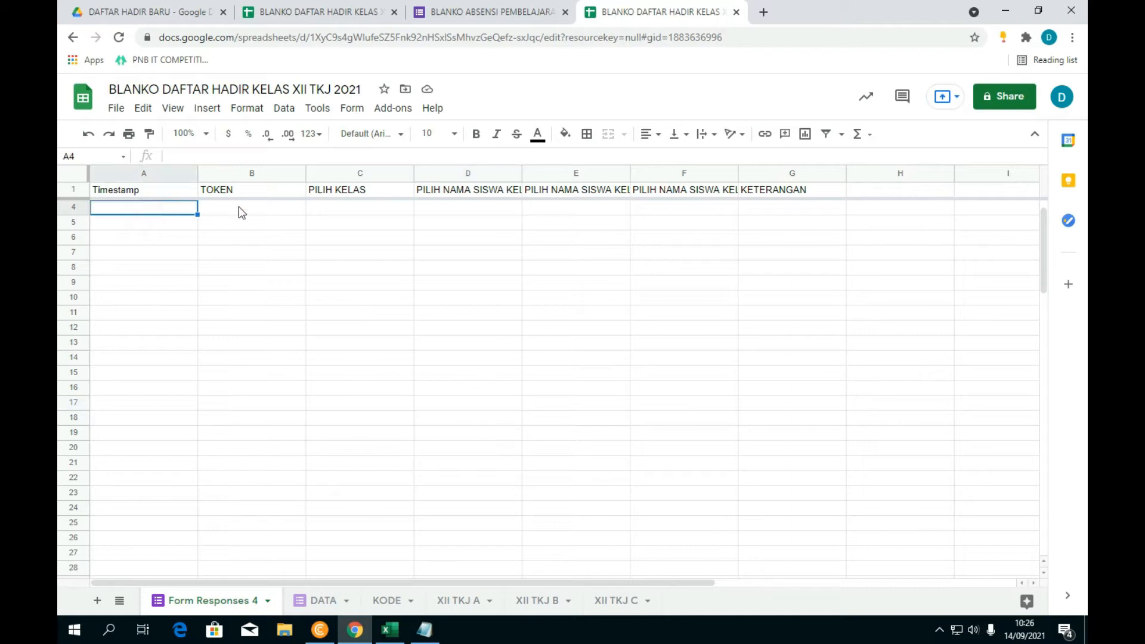
click(244, 208)
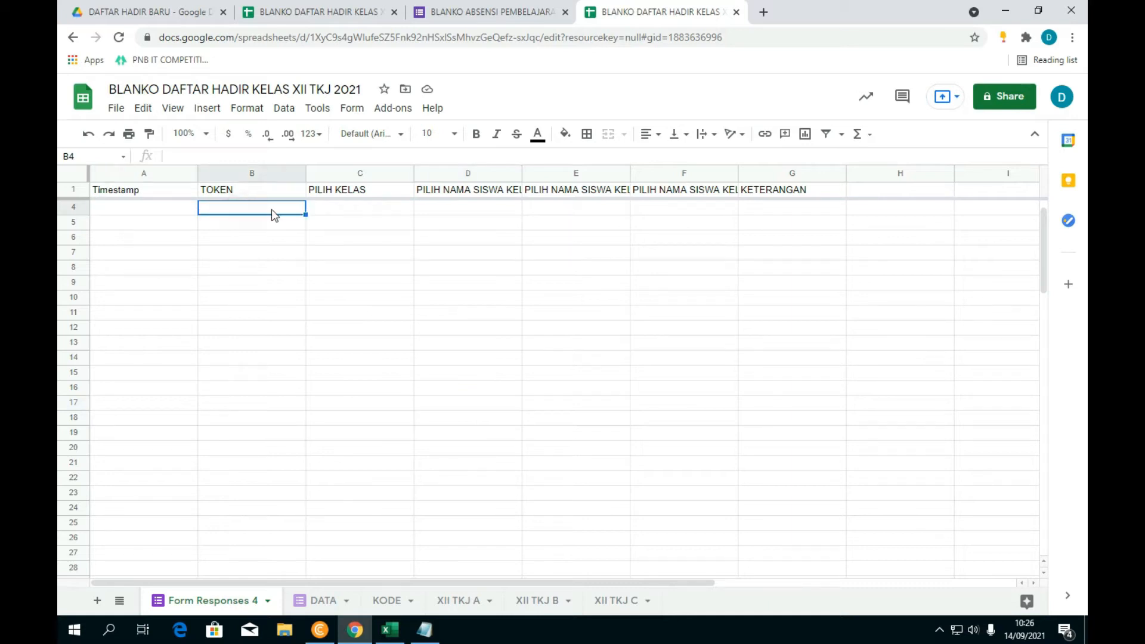
click(268, 601)
click(325, 517)
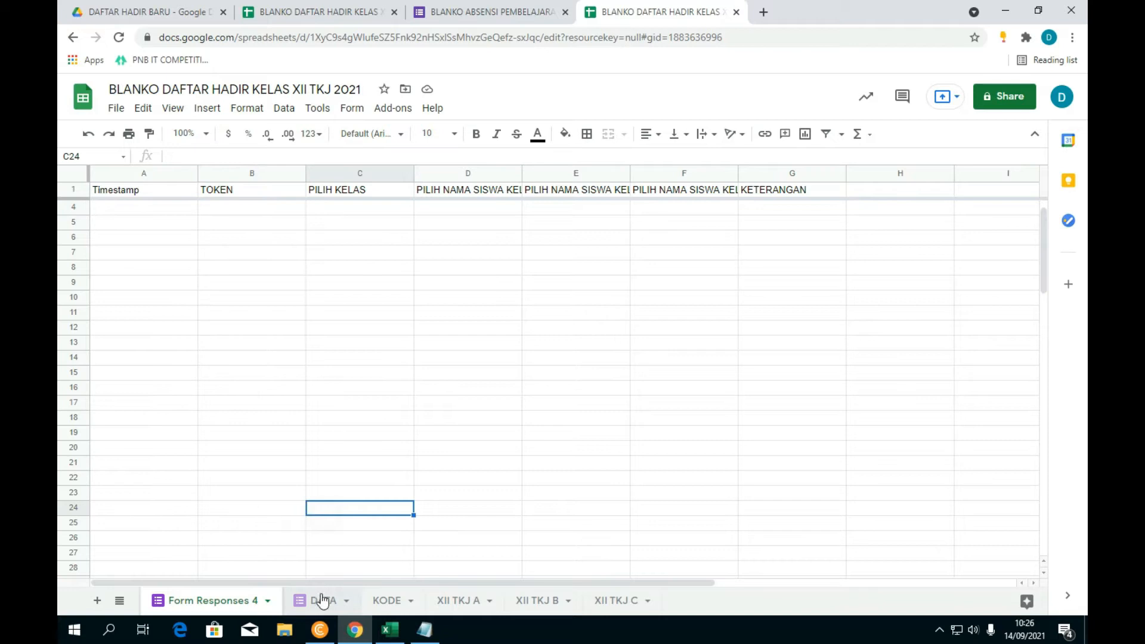
Step: Compare the DATA sheet with the Form Responses 4 sheet and check the DATA sheet's options
click(322, 600)
click(243, 601)
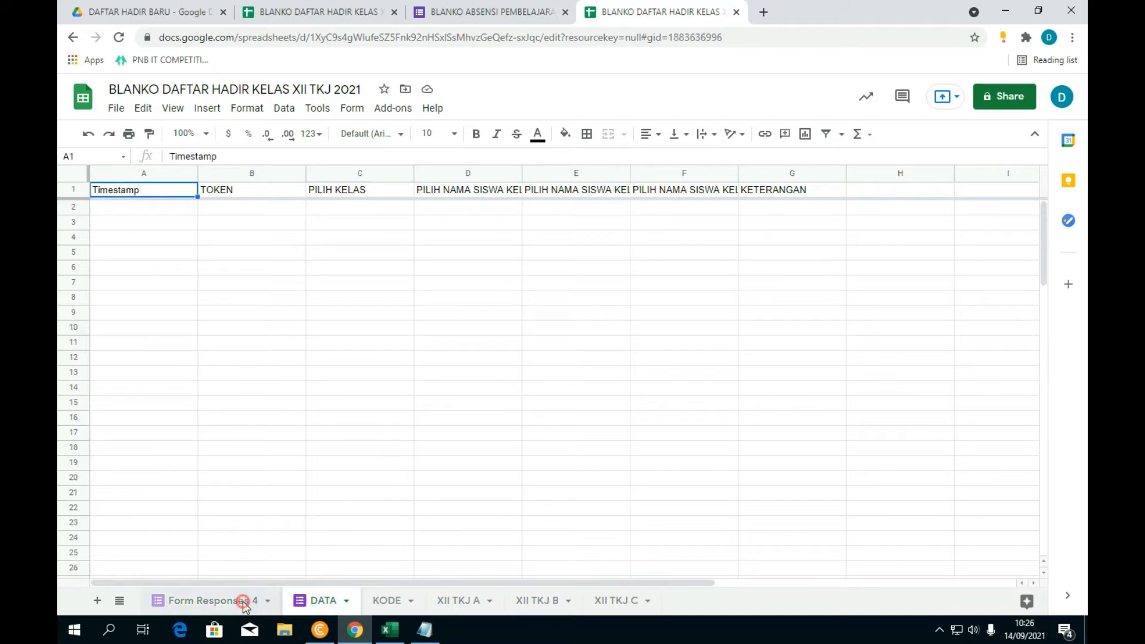
click(338, 601)
click(346, 602)
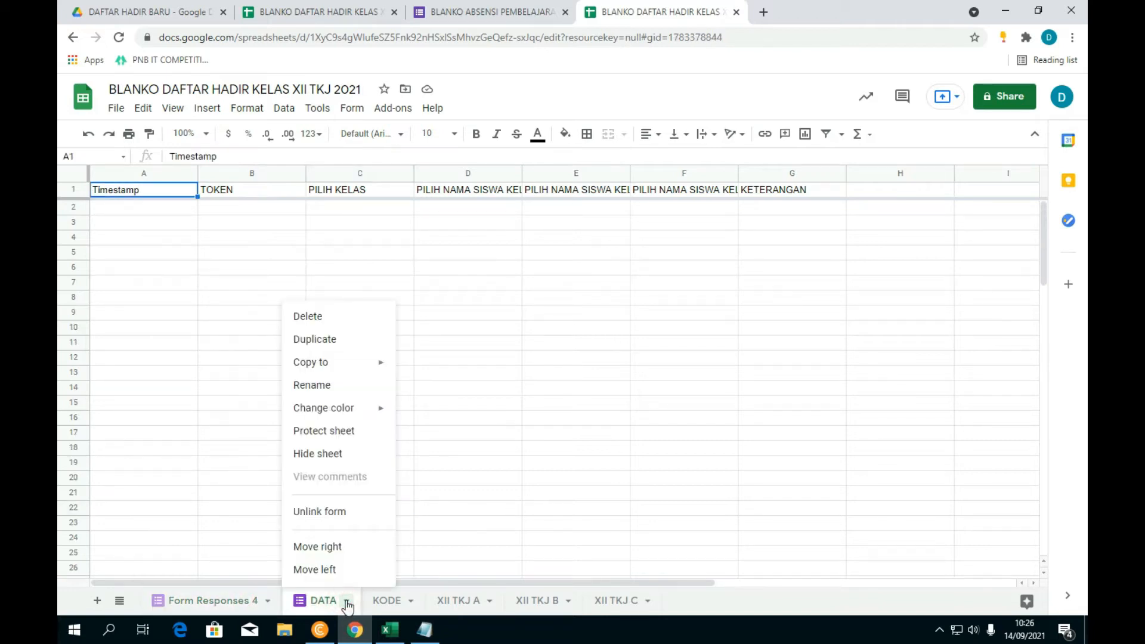
click(520, 462)
click(227, 600)
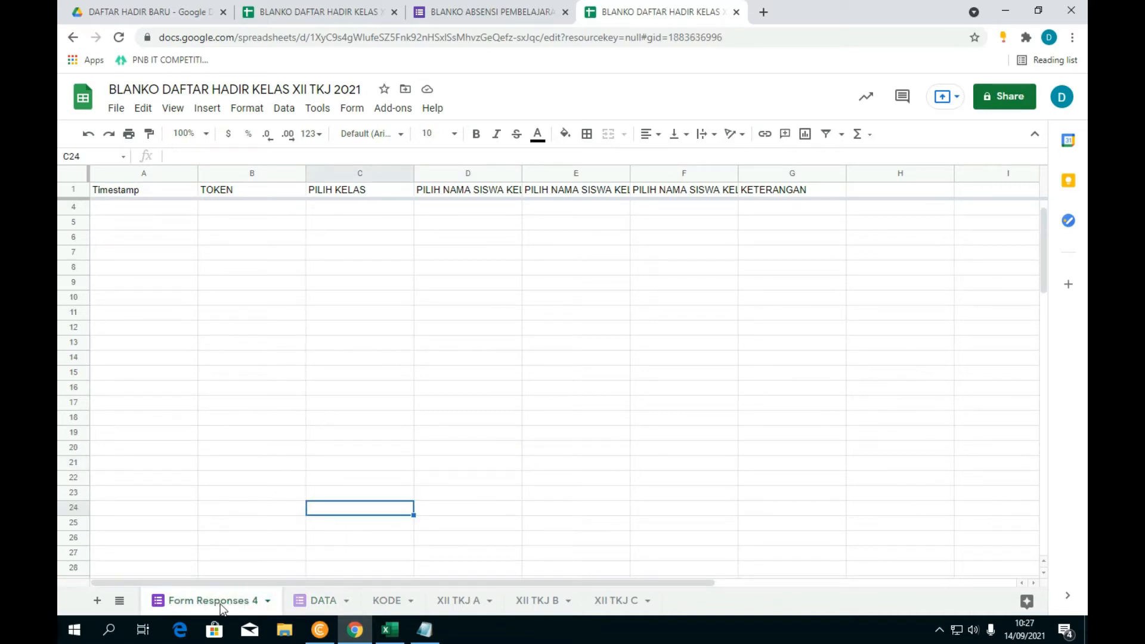
click(325, 601)
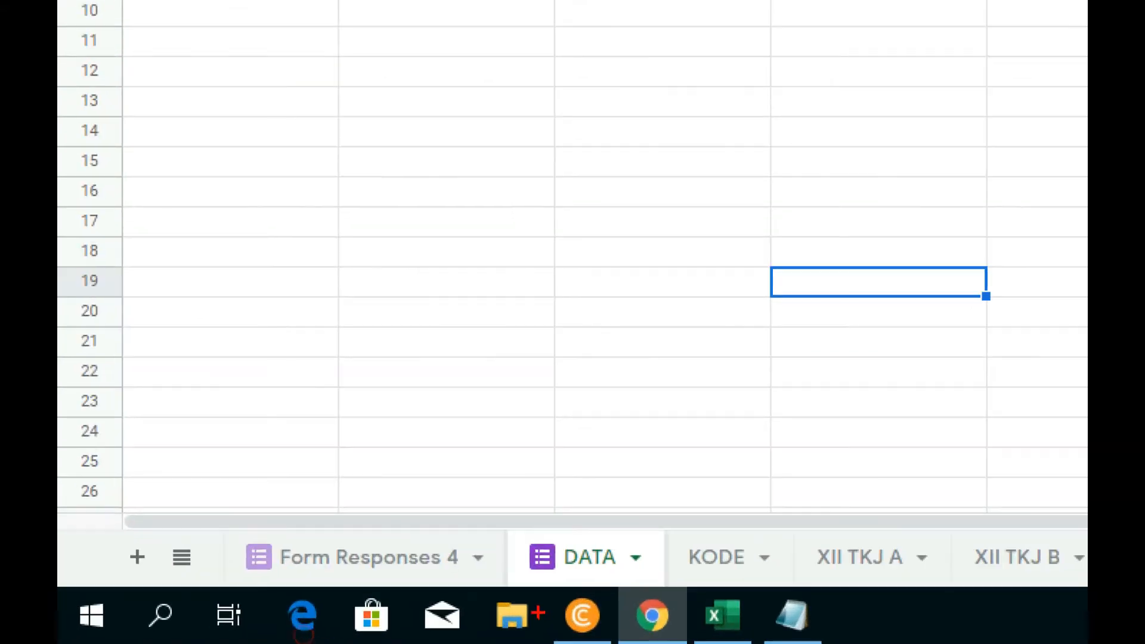
drag(457, 431, 409, 581)
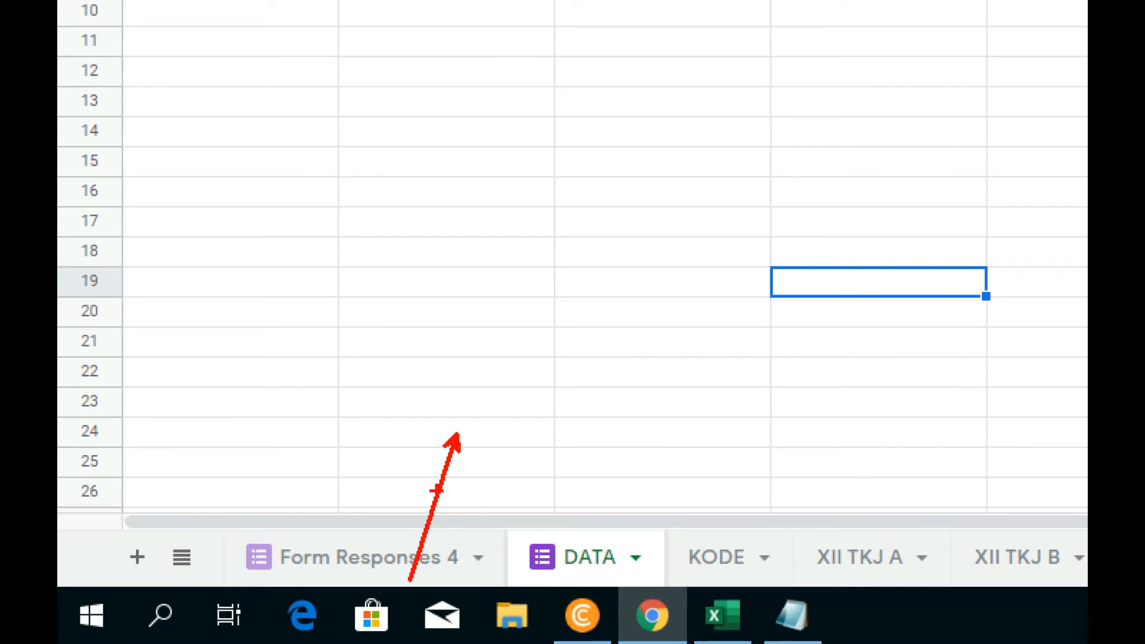
drag(474, 401, 401, 566)
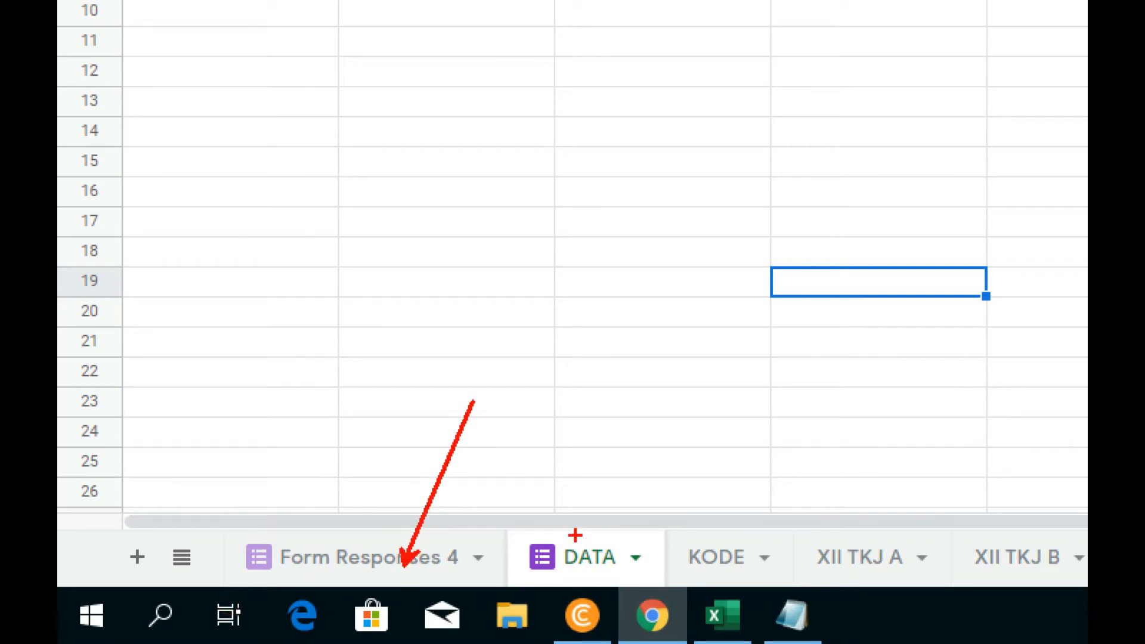
drag(514, 526, 672, 581)
drag(622, 494, 533, 585)
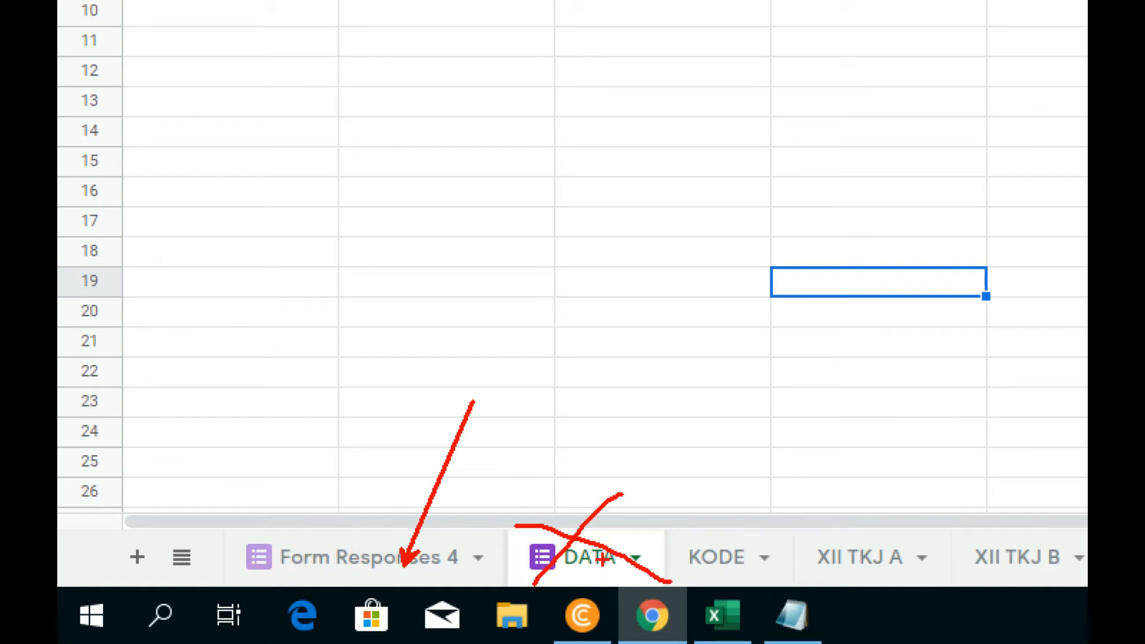
key(Escape)
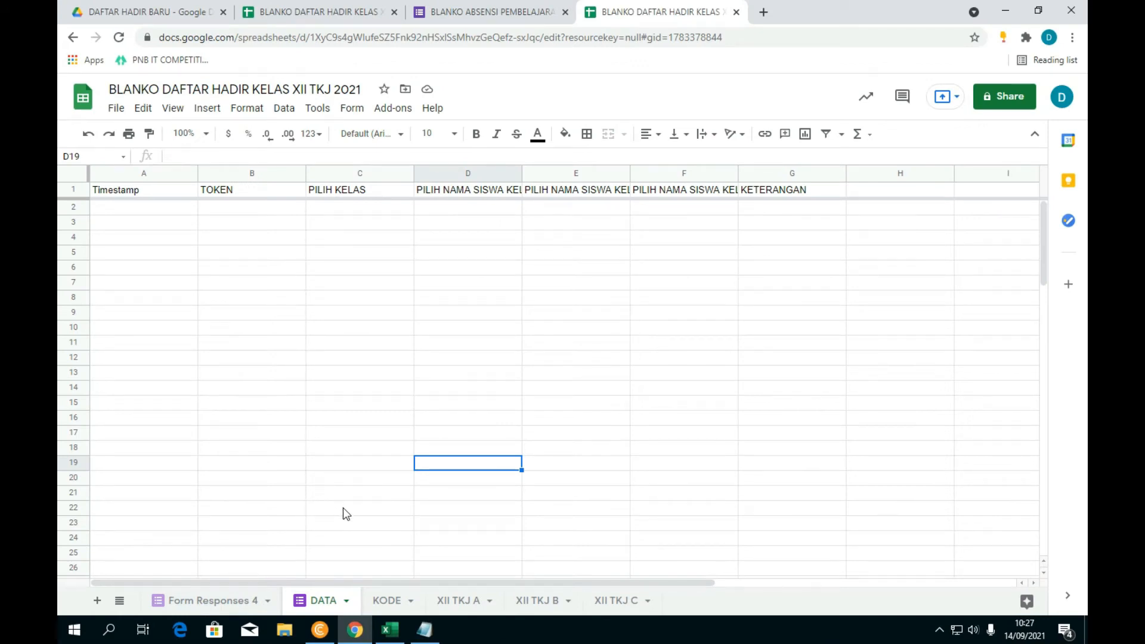
Step: Unlink the form from the old DATA sheet and delete that sheet
click(346, 601)
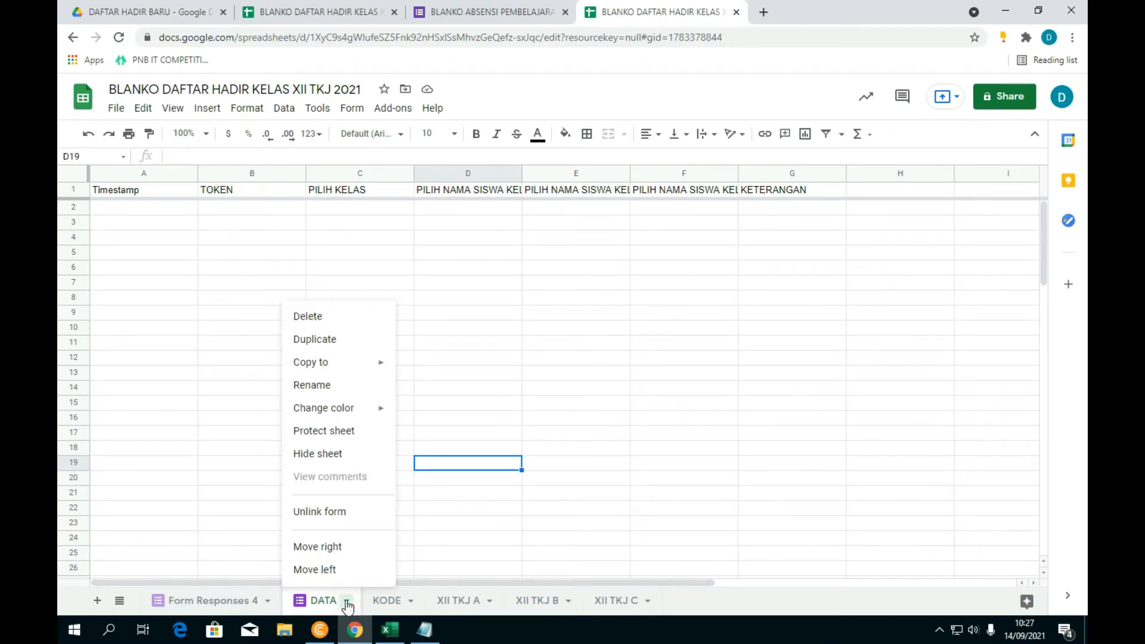
click(313, 517)
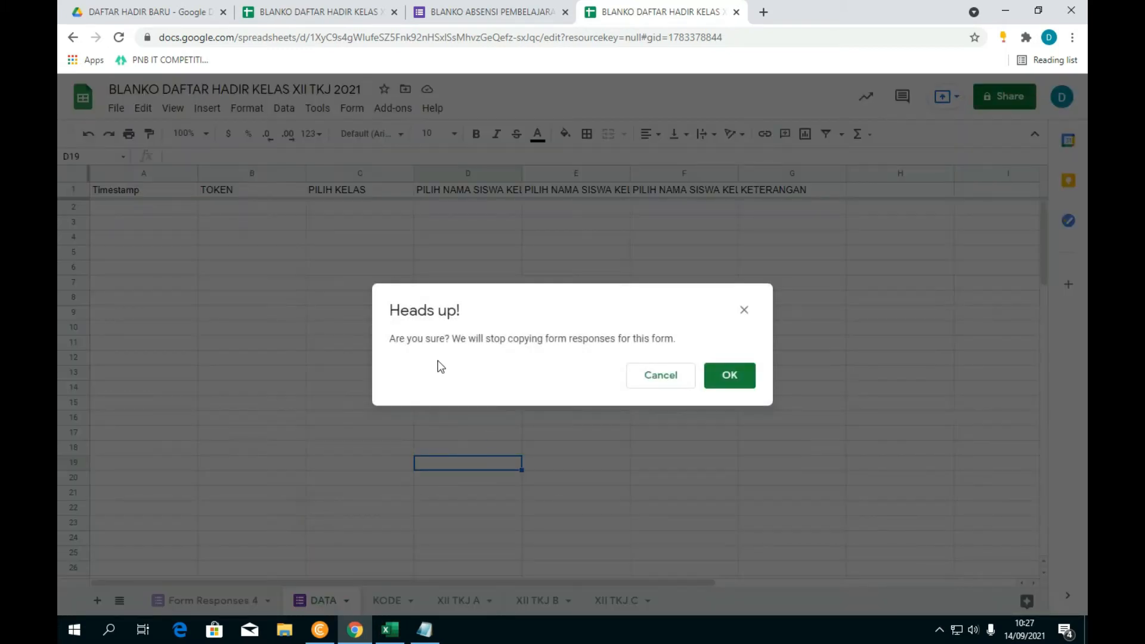
click(707, 376)
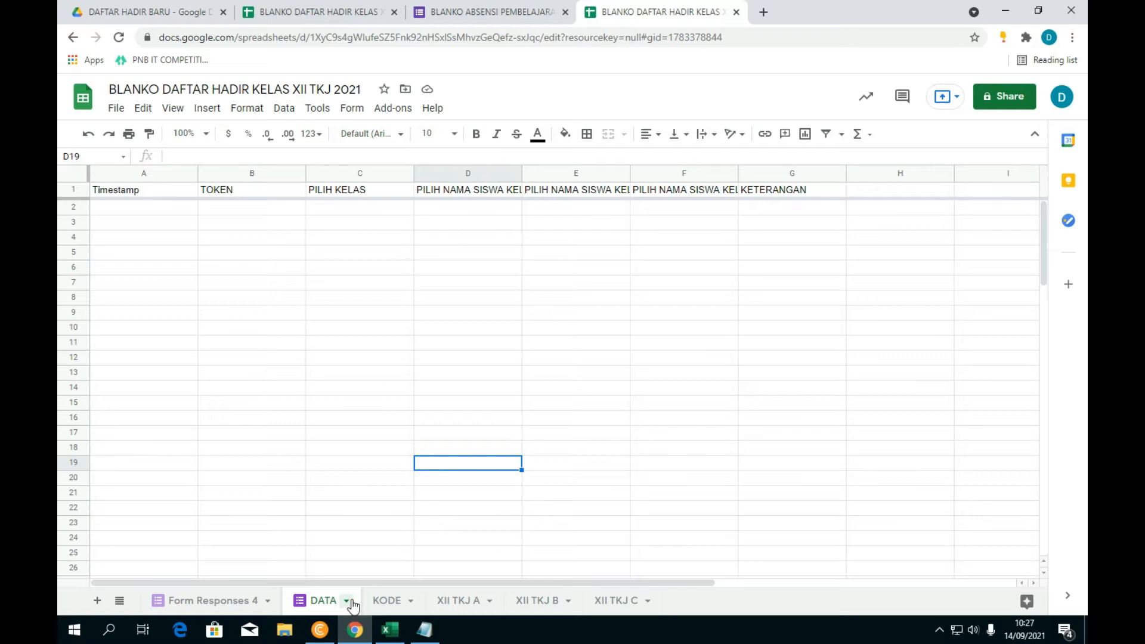
click(349, 602)
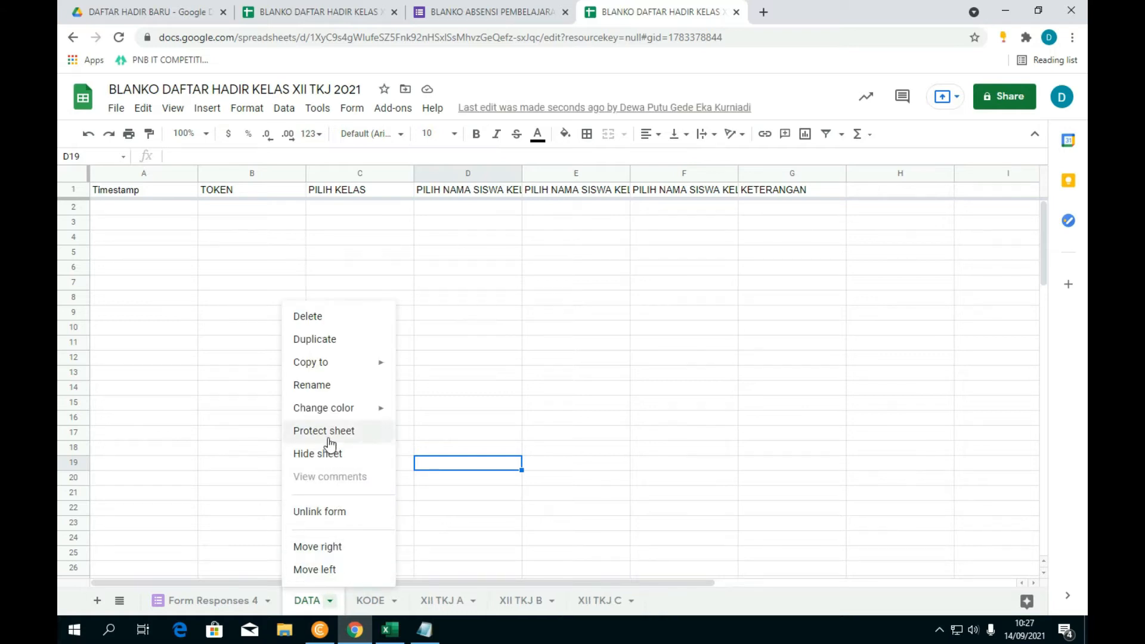
click(321, 317)
click(728, 376)
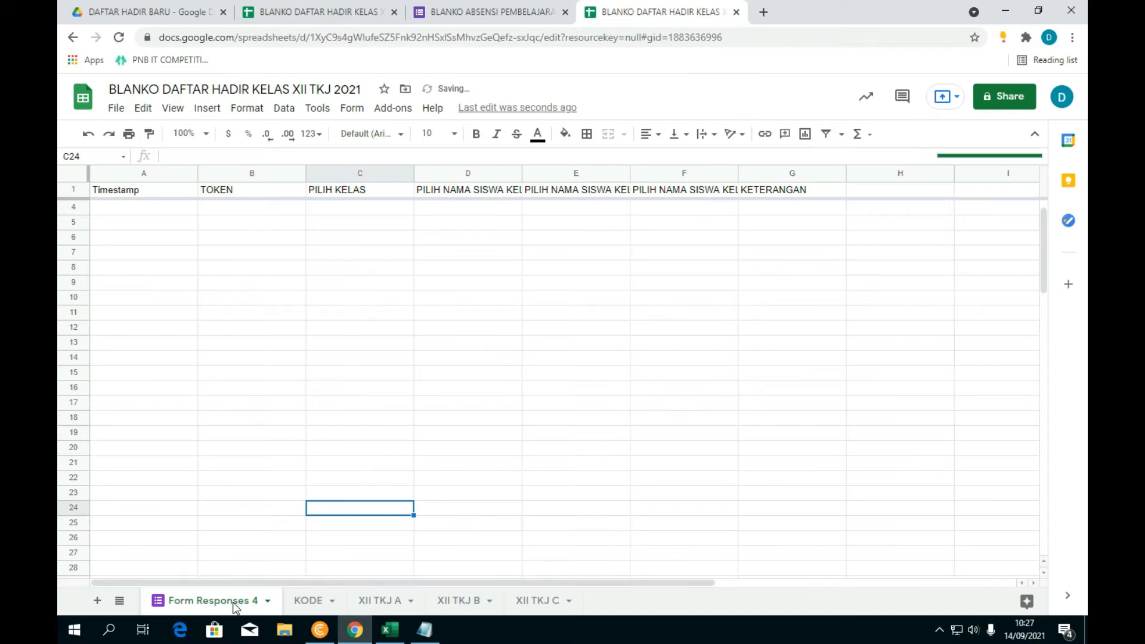
Step: Rename the Form Responses 4 sheet as DATA
click(266, 602)
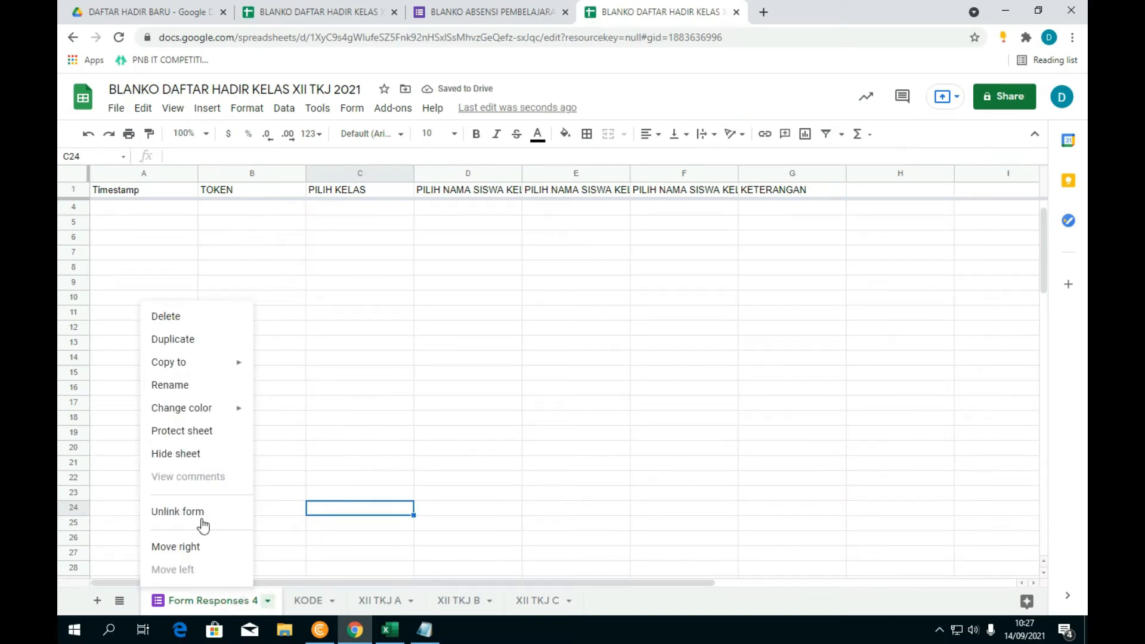
click(177, 387)
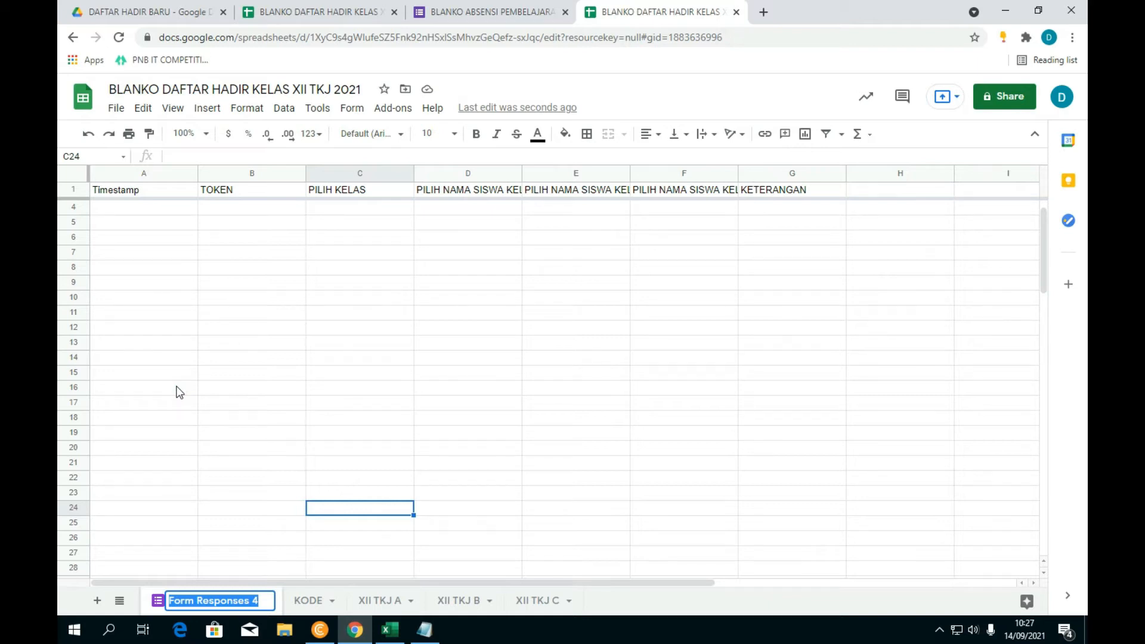
text(DATA)
click(261, 404)
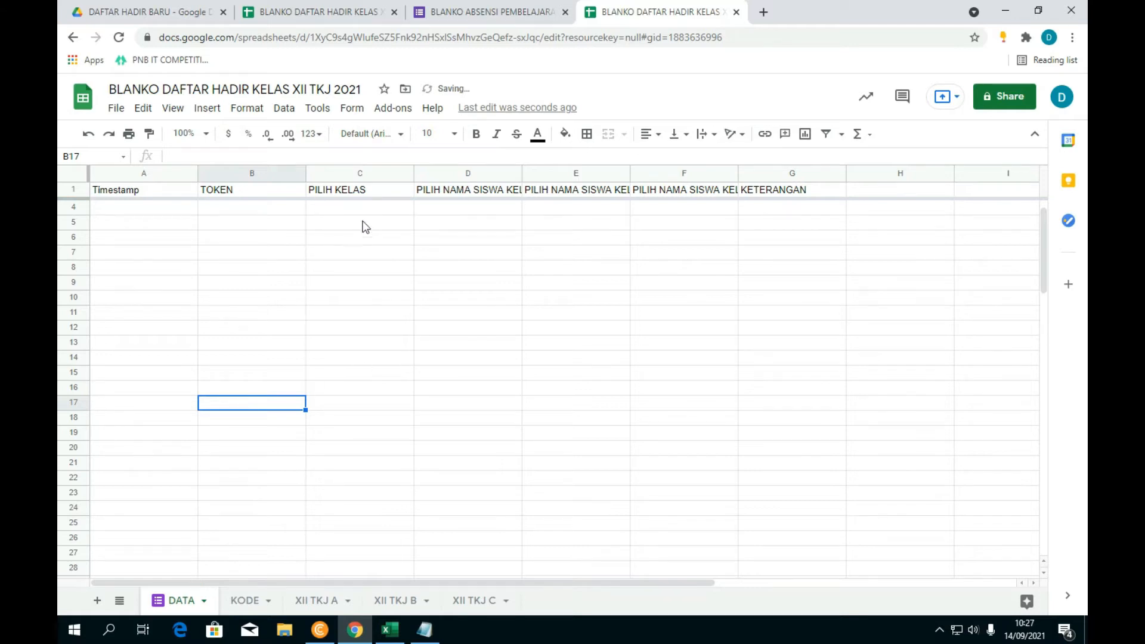
Step: Compare the attendance form's questions with the column headers of the linked spreadsheet's DATA sheet
click(431, 17)
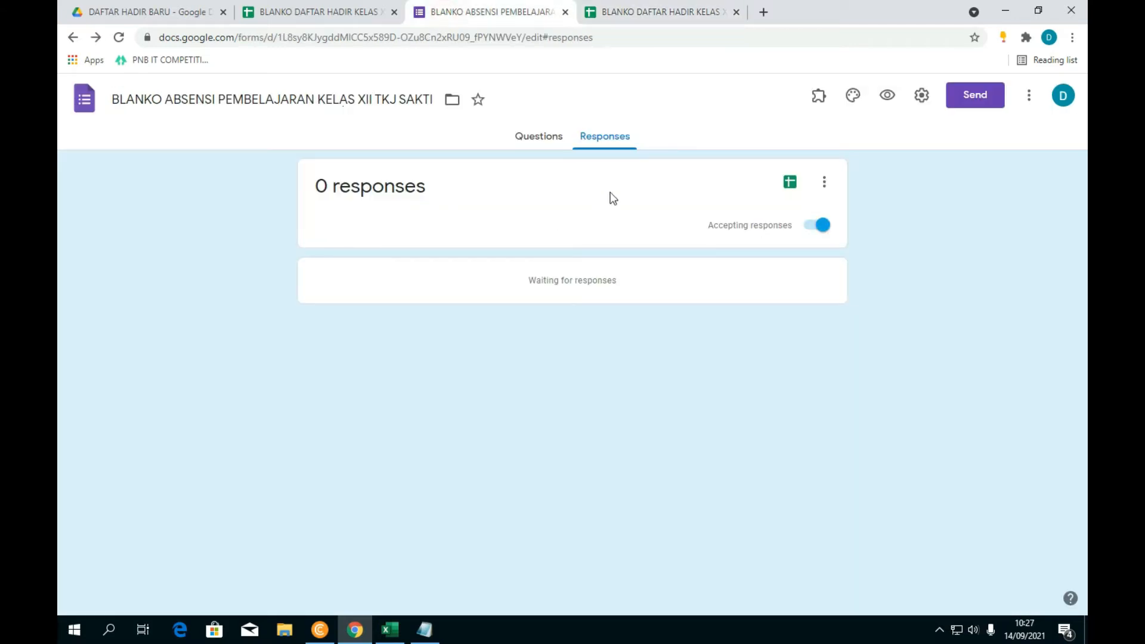
click(545, 139)
scroll(429, 407, down, 2)
scroll(437, 391, up, 2)
click(659, 13)
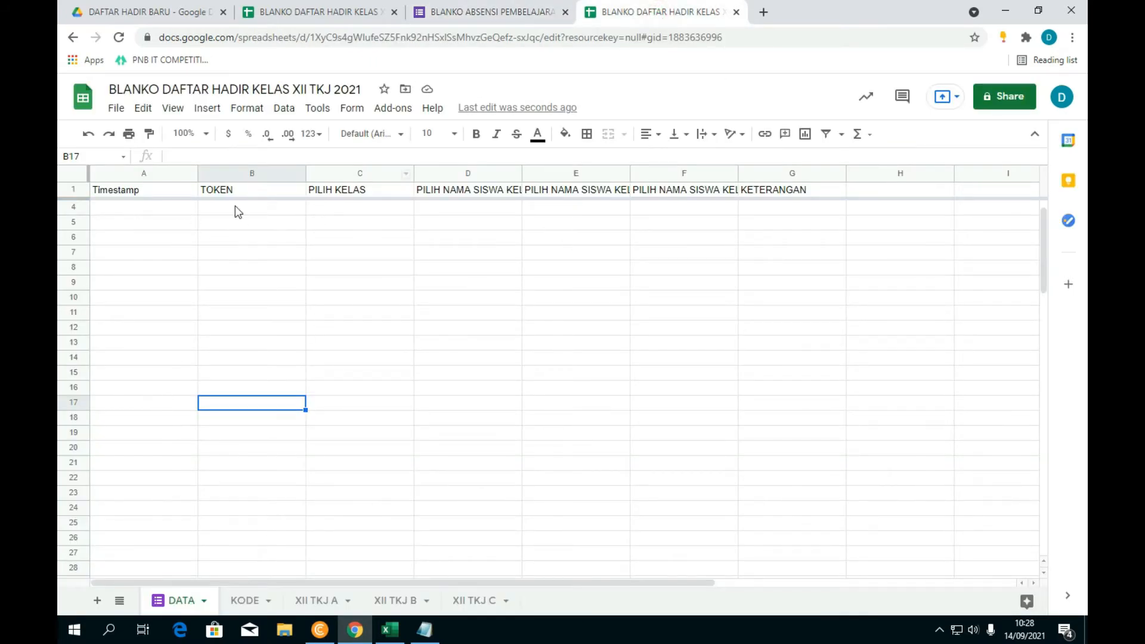
Step: Examine the KODE sheet's formulas and the XII TKJ A sheet's attendance table
click(256, 600)
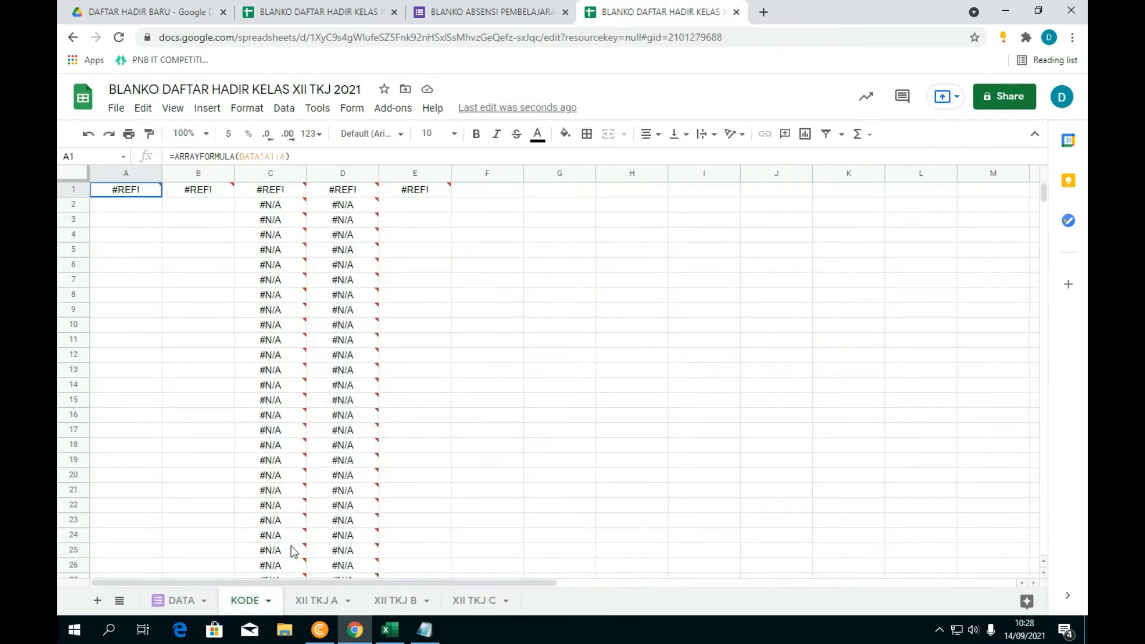
click(317, 600)
scroll(453, 495, down, 2)
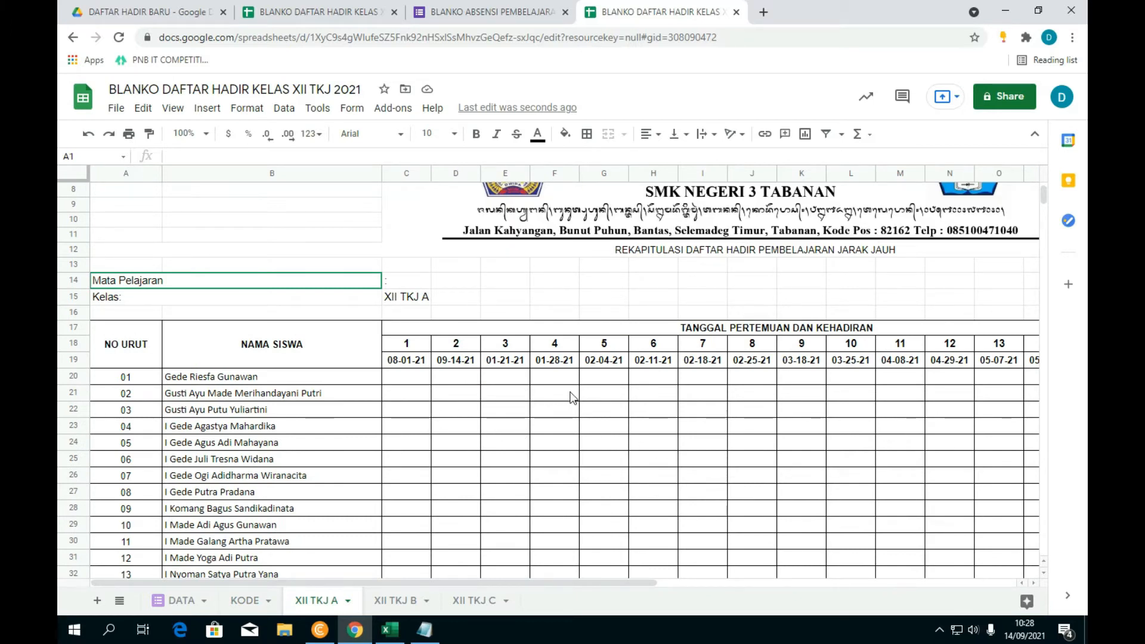
scroll(559, 417, up, 2)
scroll(561, 399, down, 3)
scroll(559, 404, up, 2)
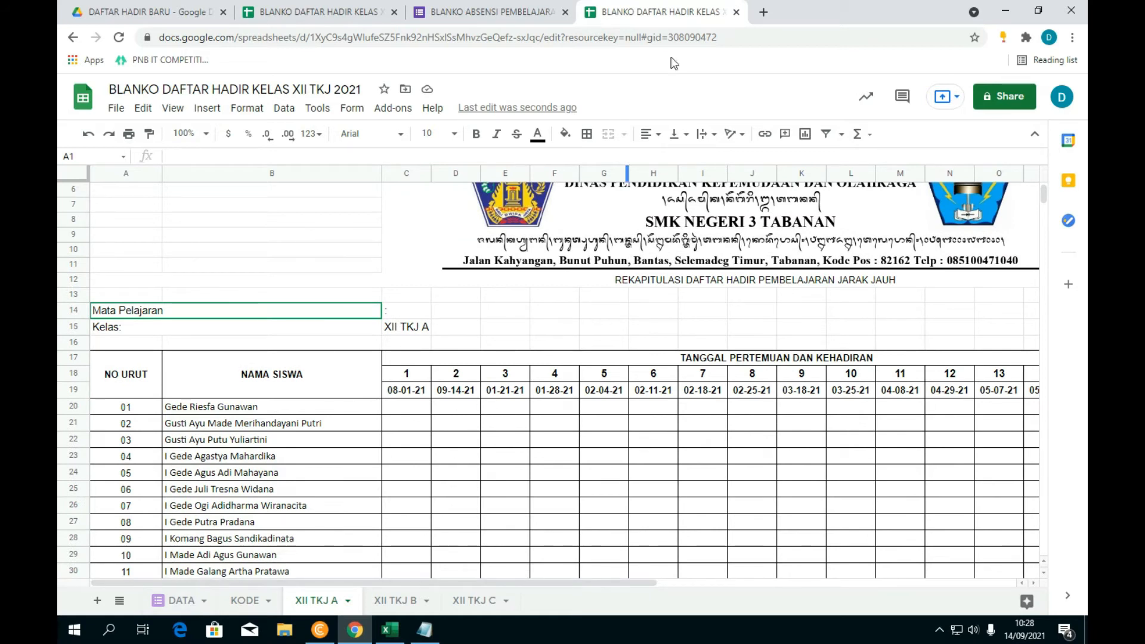
Step: Close both open copies of the BLANKO DAFTAR HADIR KELAS XII TKJ 2021 spreadsheet
click(352, 18)
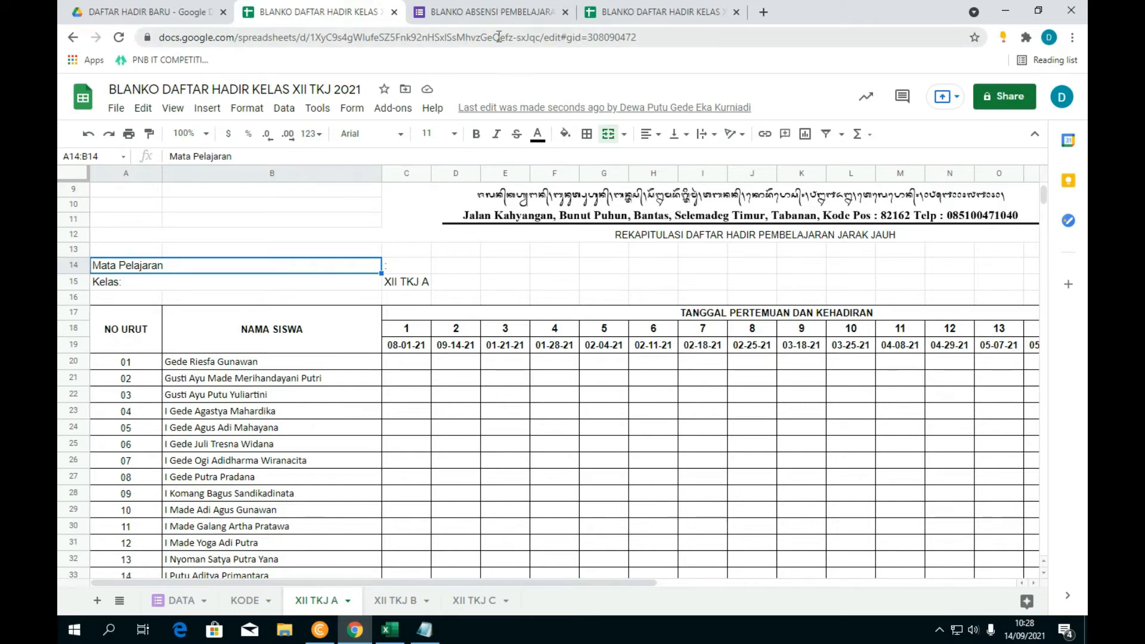
click(394, 11)
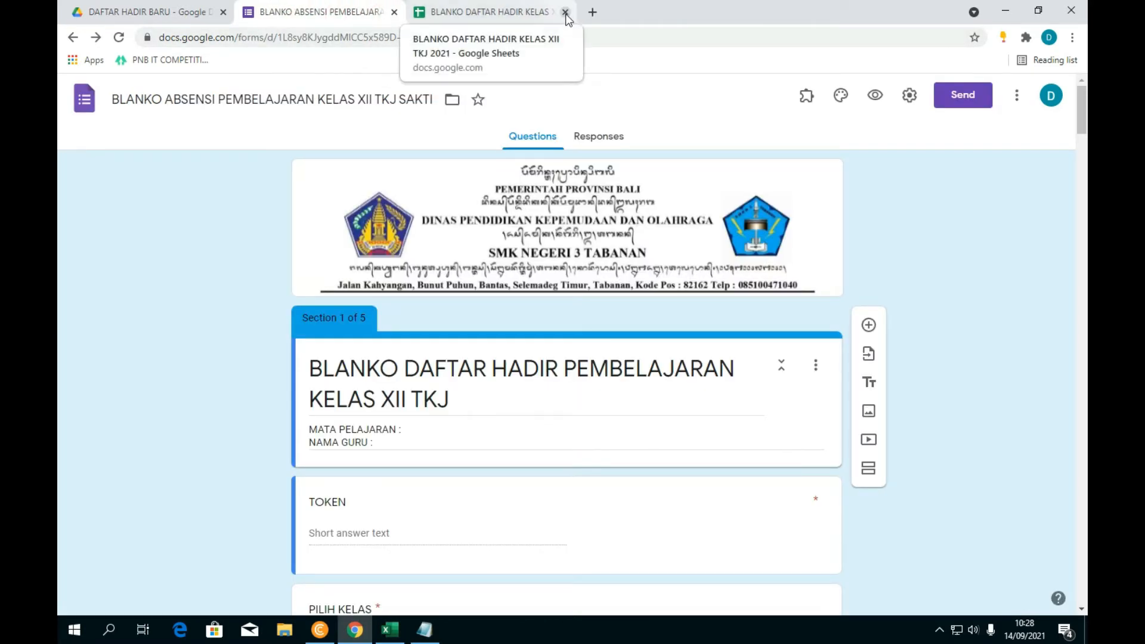
click(565, 12)
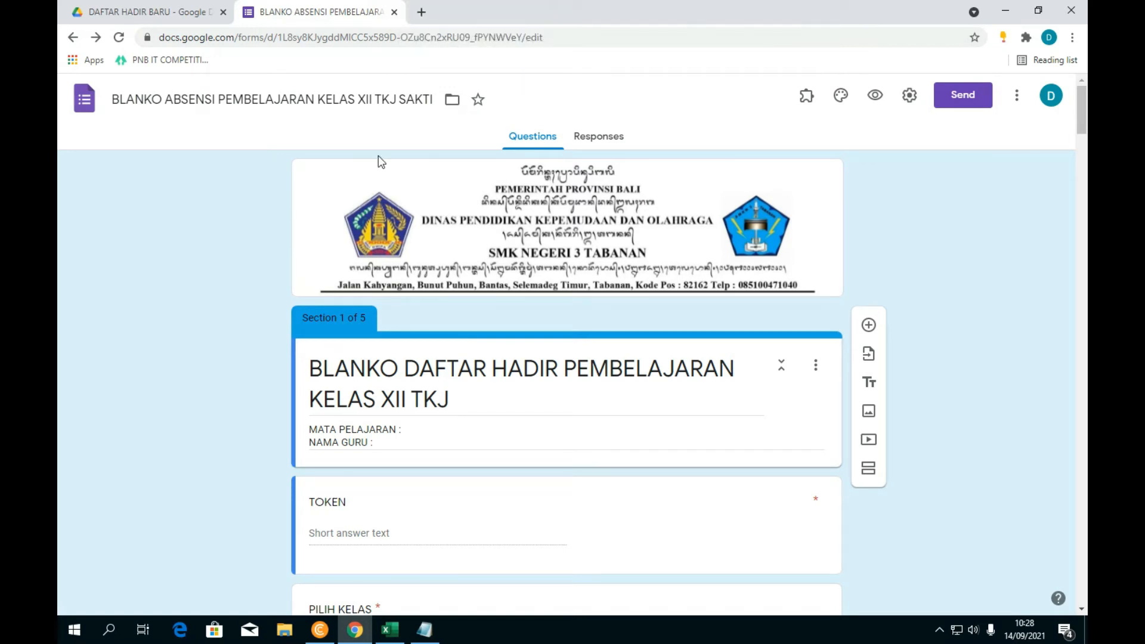
Step: Review the form's first section and open the form's preview
scroll(487, 280, down, 1)
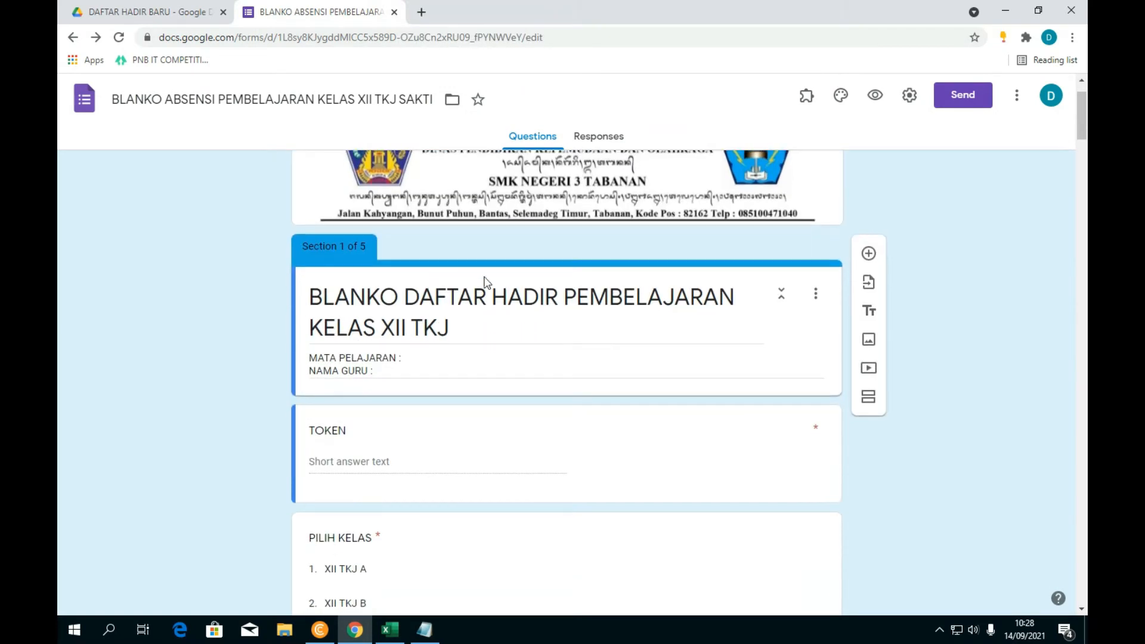
scroll(487, 340, down, 3)
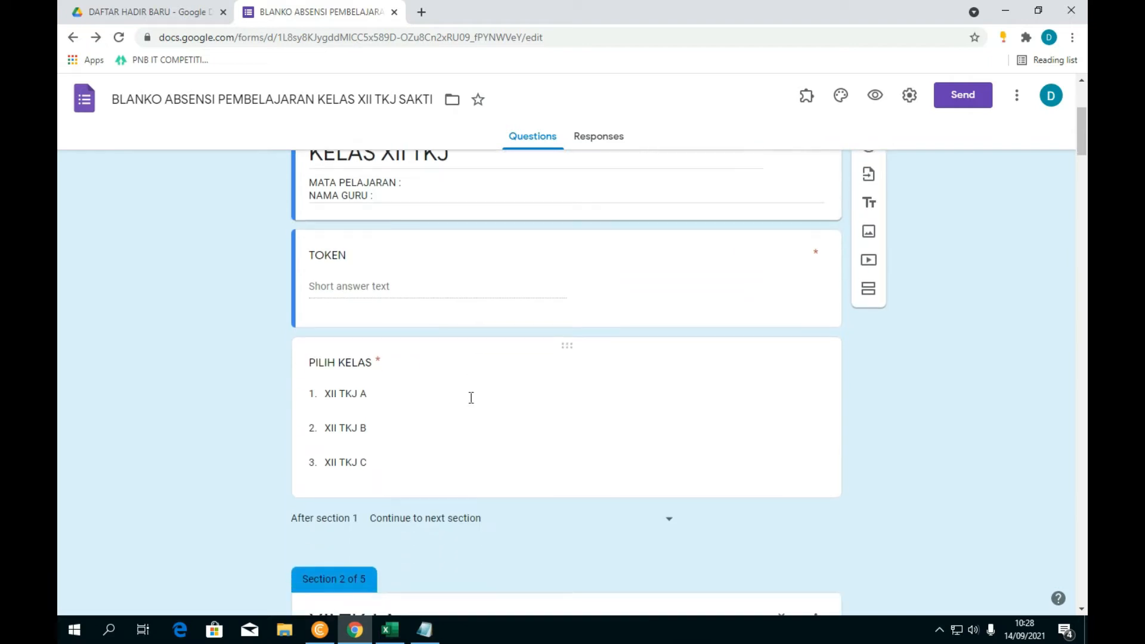
scroll(470, 396, up, 4)
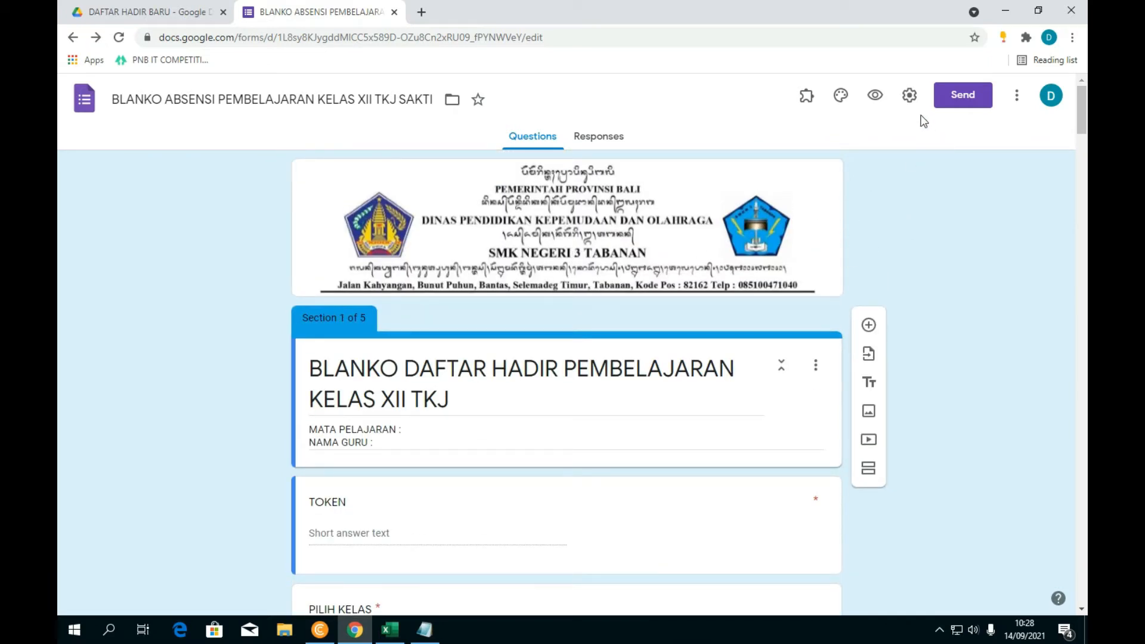
click(876, 99)
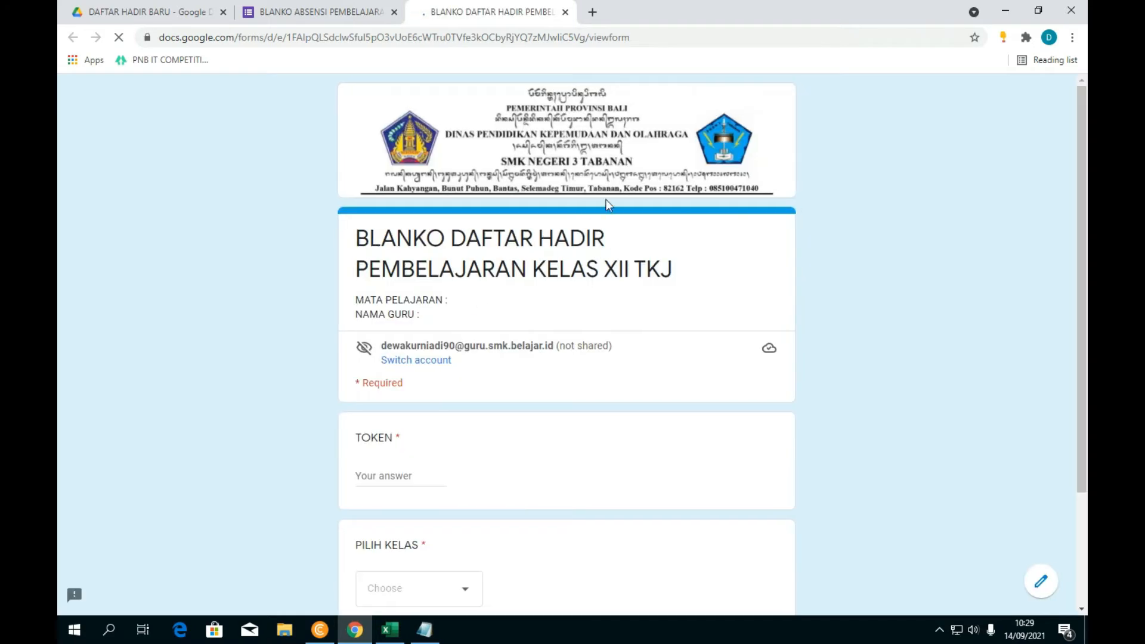
scroll(897, 281, down, 3)
scroll(835, 281, up, 3)
scroll(452, 322, down, 1)
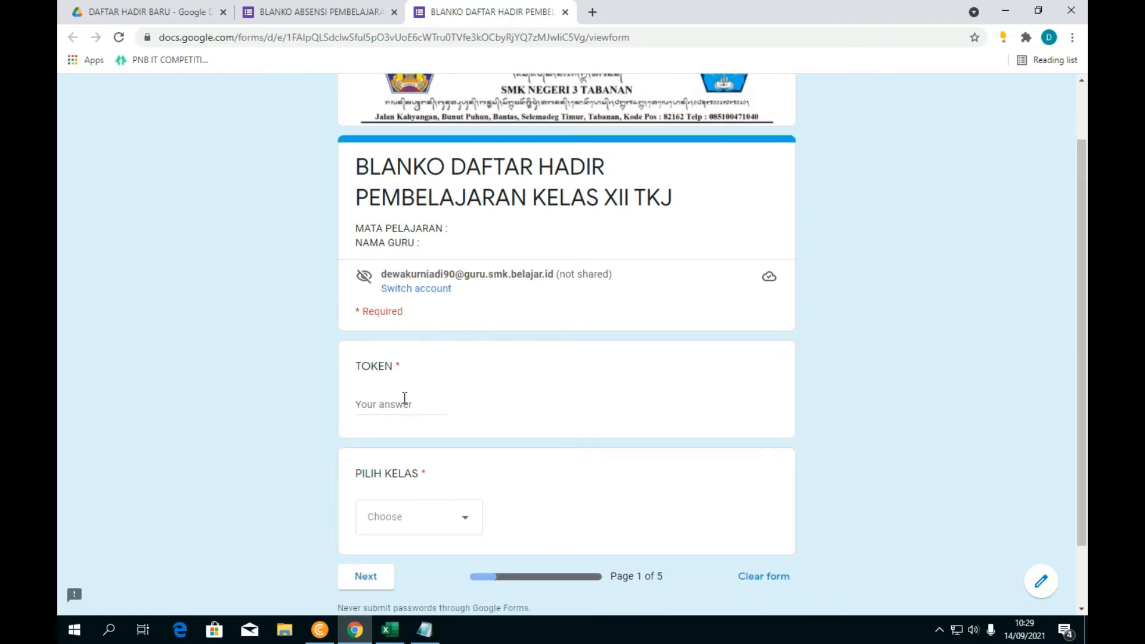
Step: Fill in the TOKEN field, choose XII TKJ A for PILIH KELAS, and continue to the student selection page
click(385, 405)
text(1234)
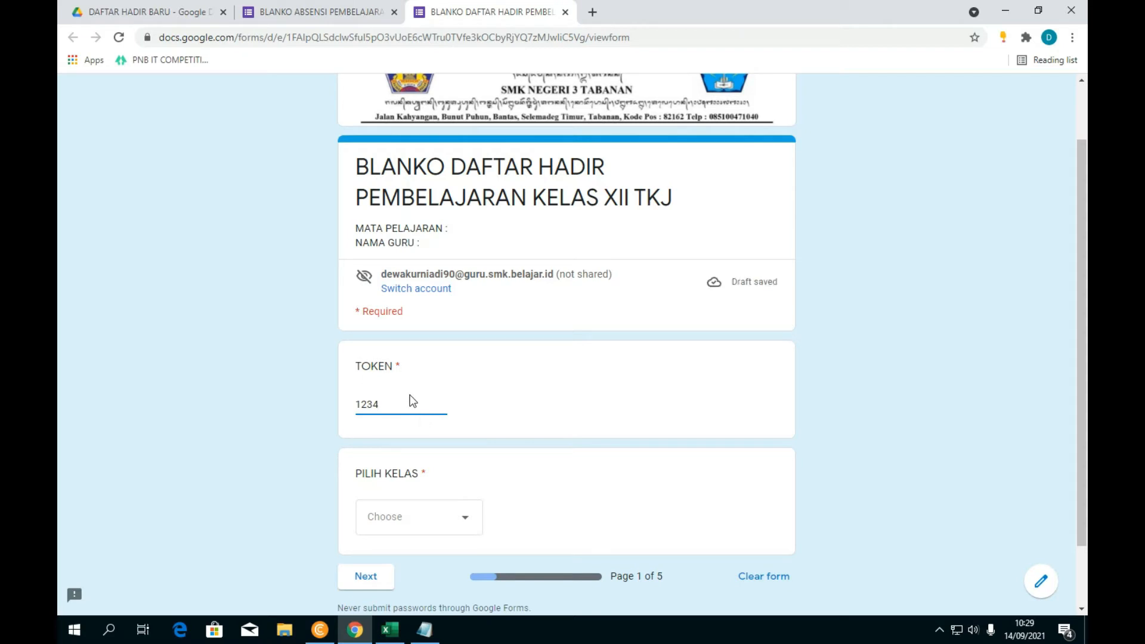
scroll(421, 391, down, 1)
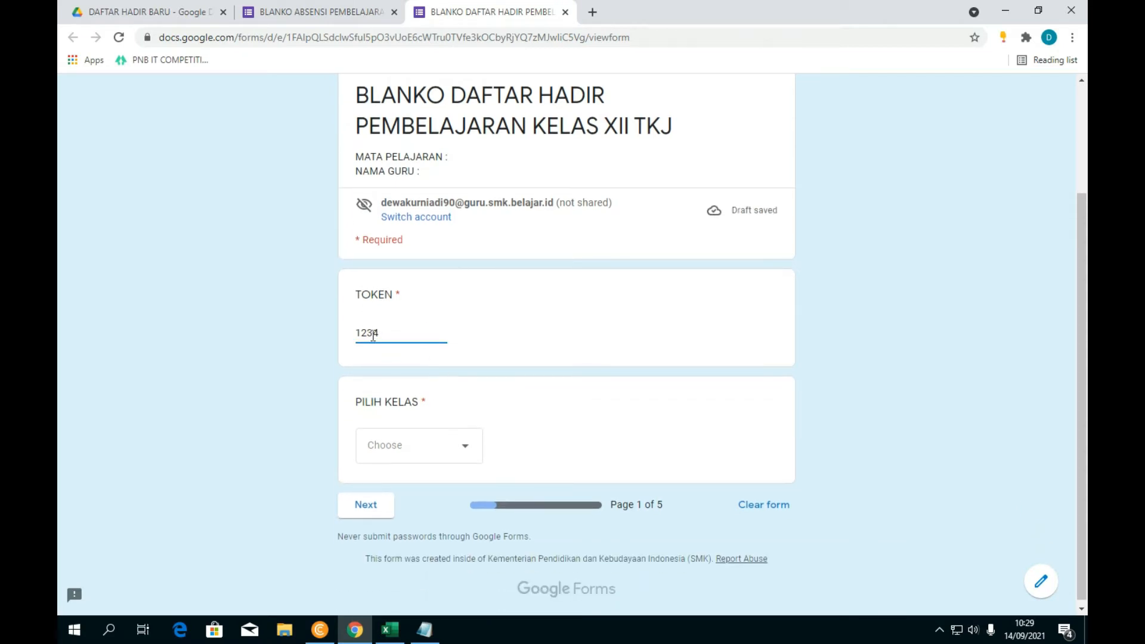
click(466, 453)
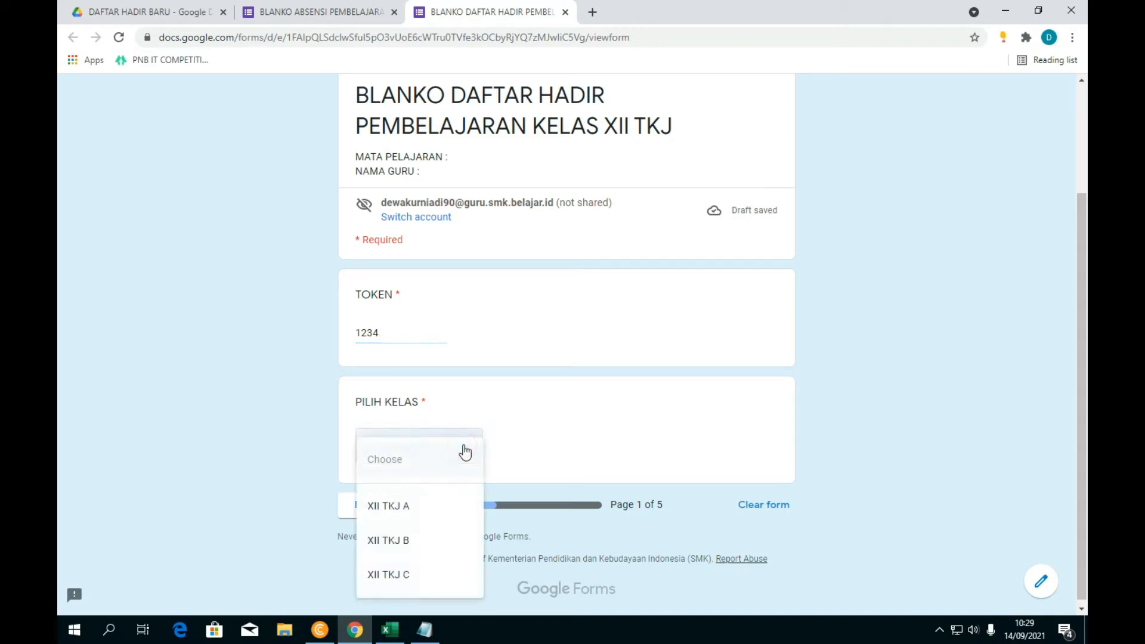
click(407, 511)
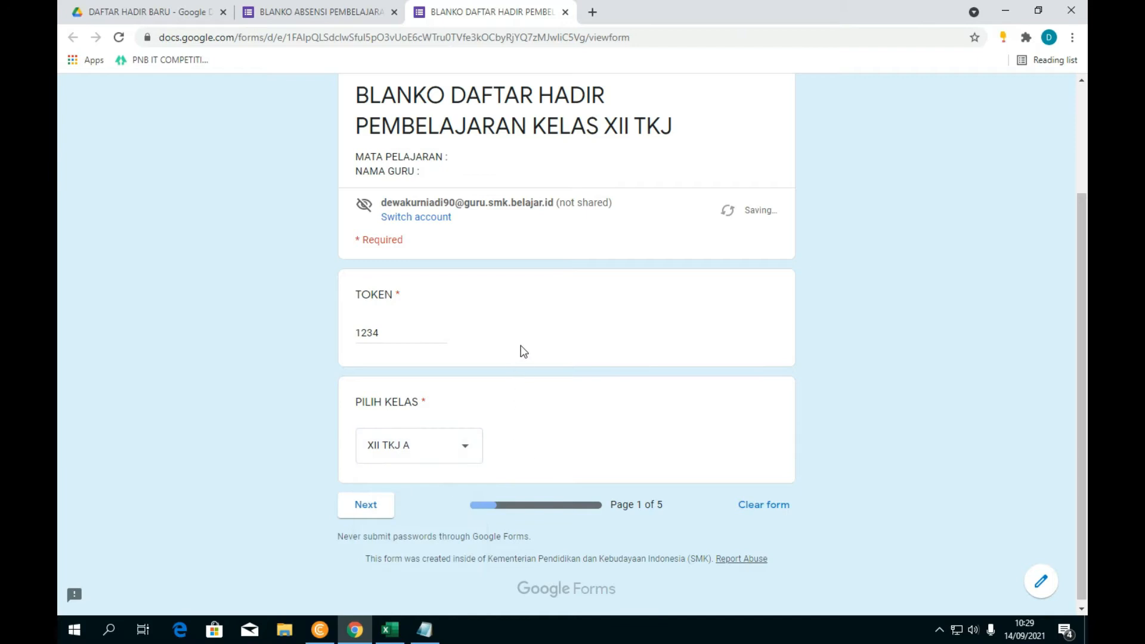
click(370, 507)
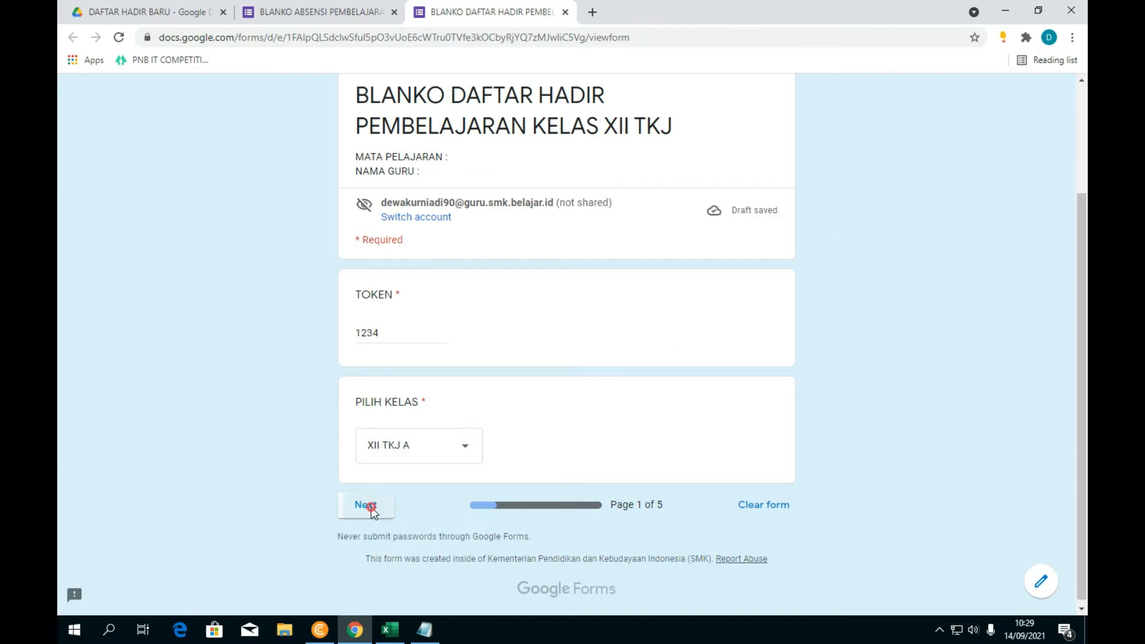
Step: Choose student number 03 from the XII TKJ A name list and continue to the KETERANGAN page
scroll(470, 341, down, 1)
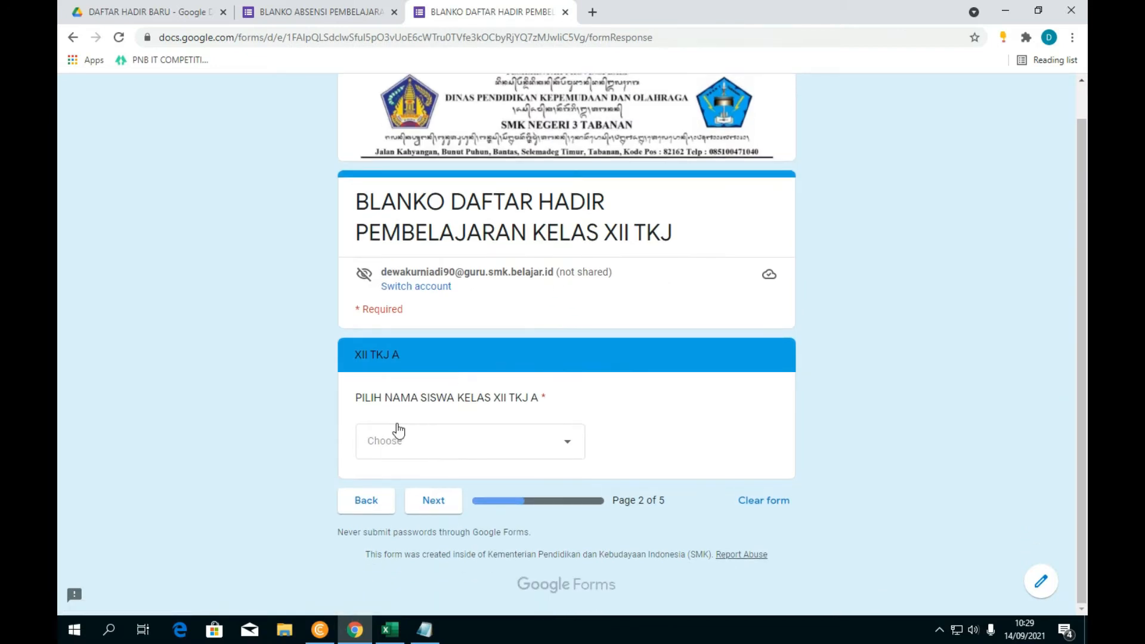
click(482, 442)
scroll(494, 280, down, 2)
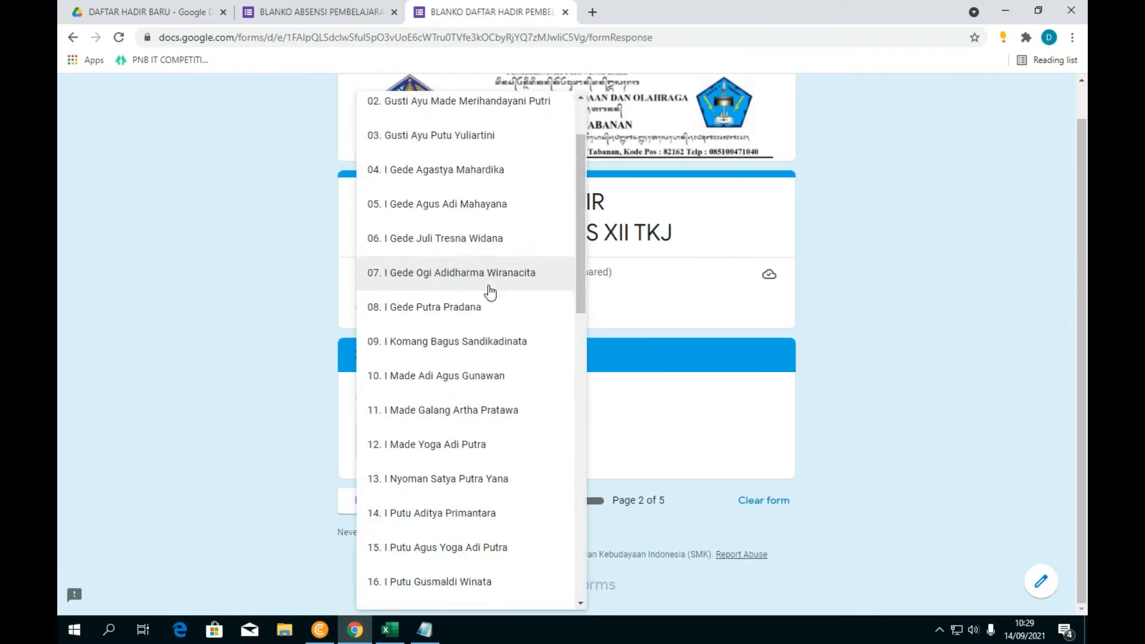
scroll(486, 296, up, 2)
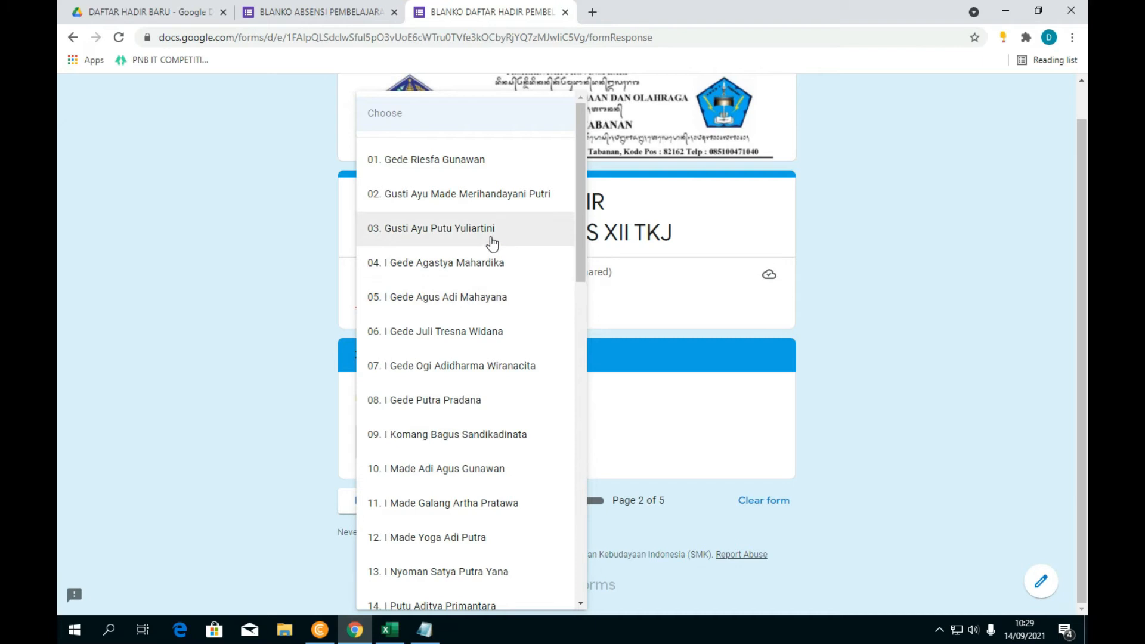
click(469, 234)
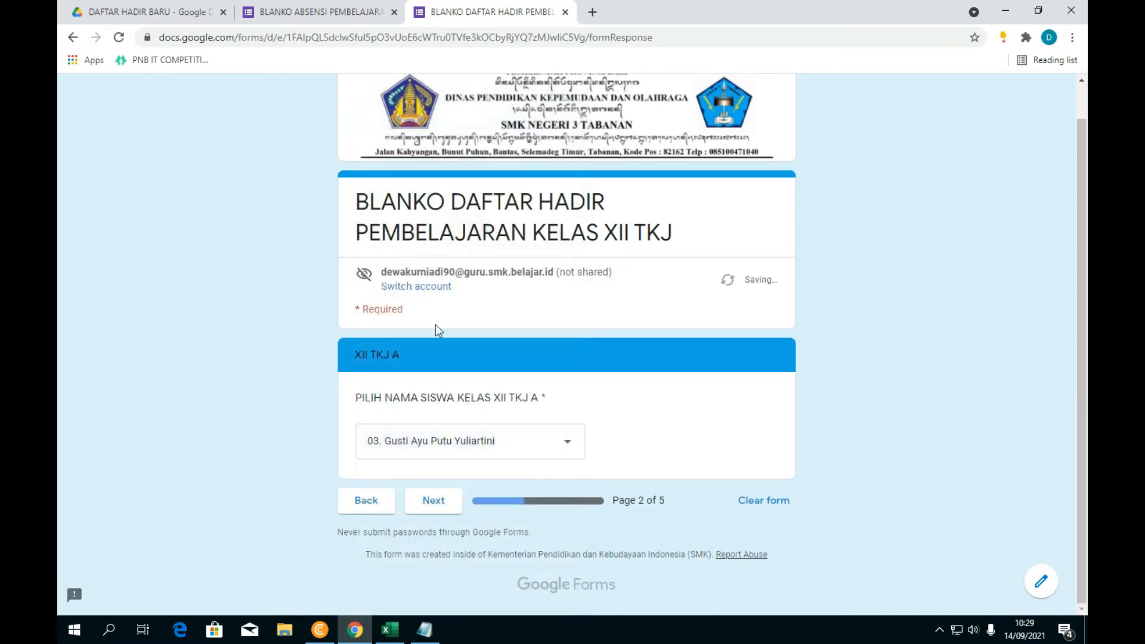
click(434, 503)
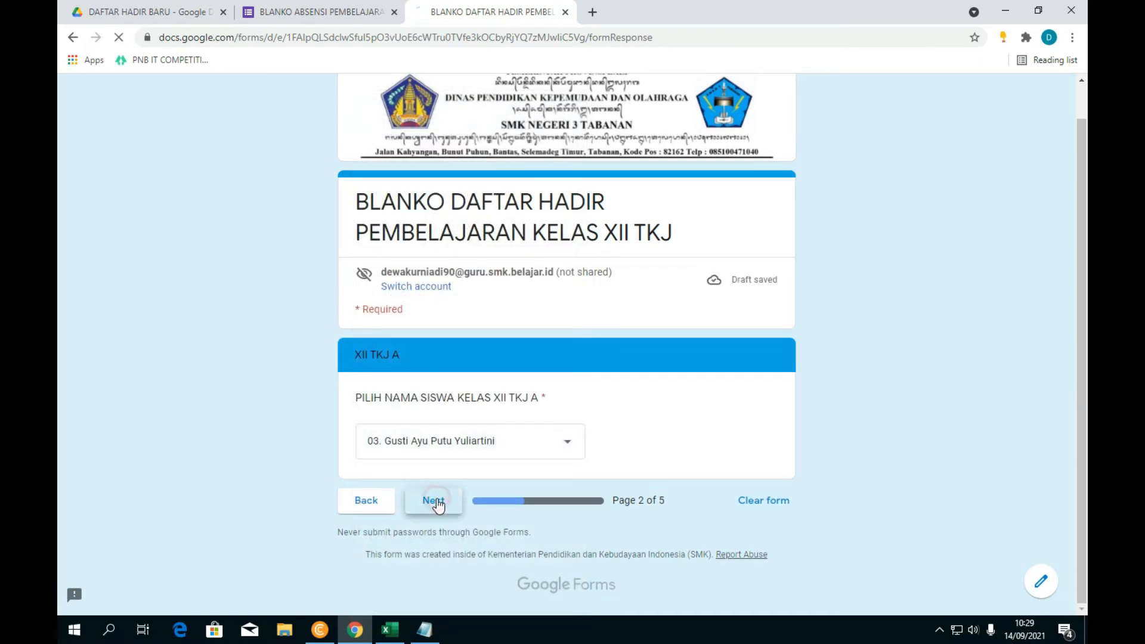
Step: Set KETERANGAN to Hadir, submit the test response, and close the form preview
scroll(413, 337, down, 2)
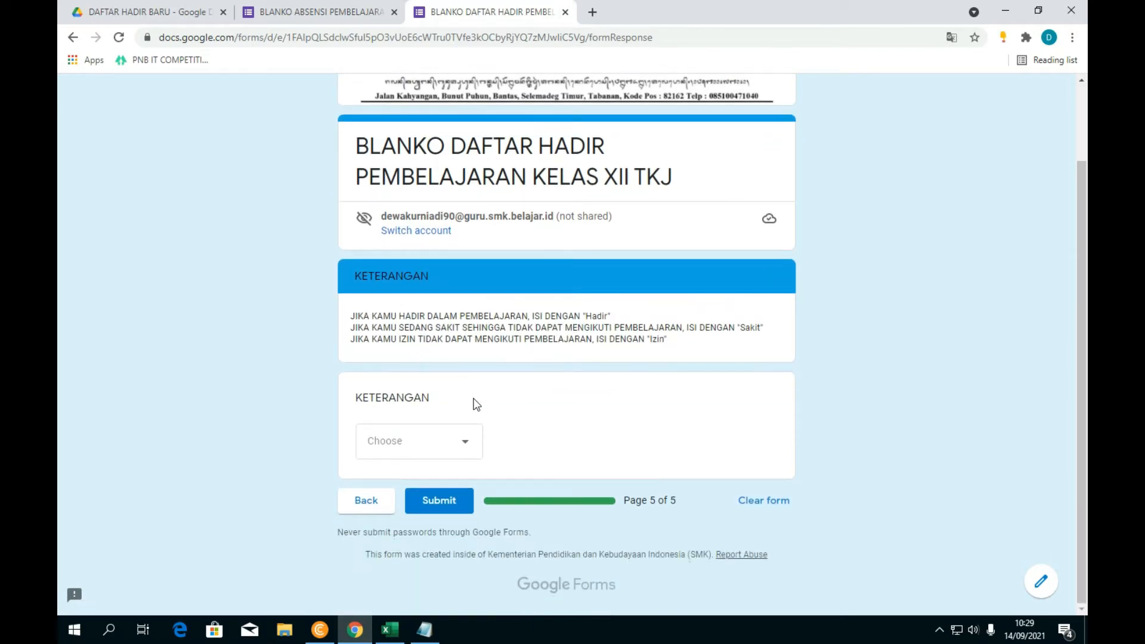
click(459, 443)
click(396, 485)
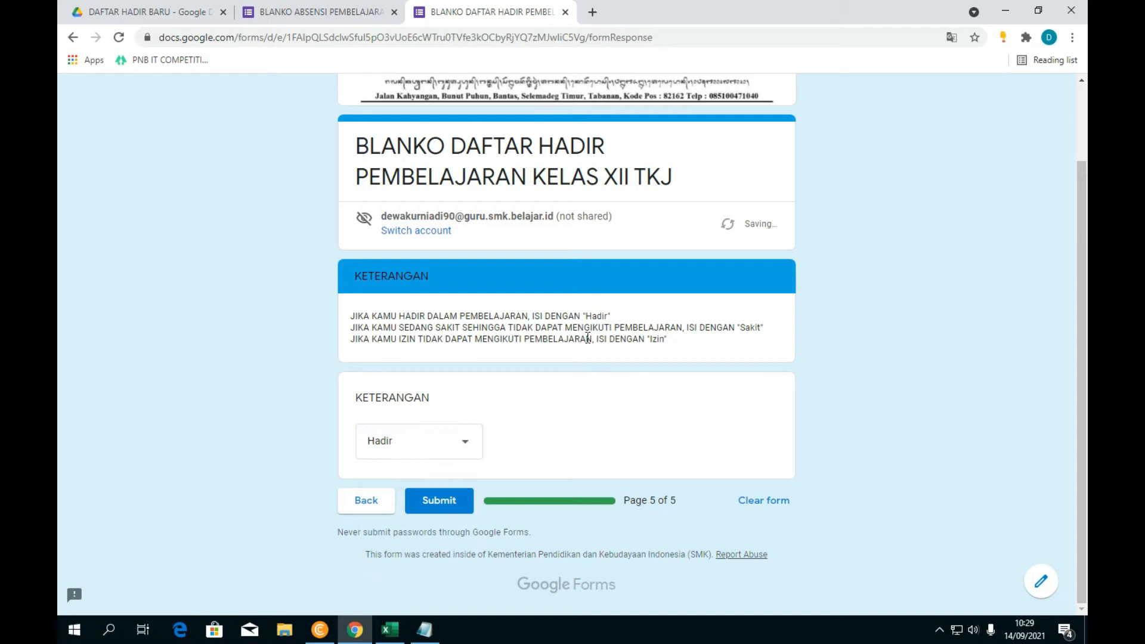
click(438, 504)
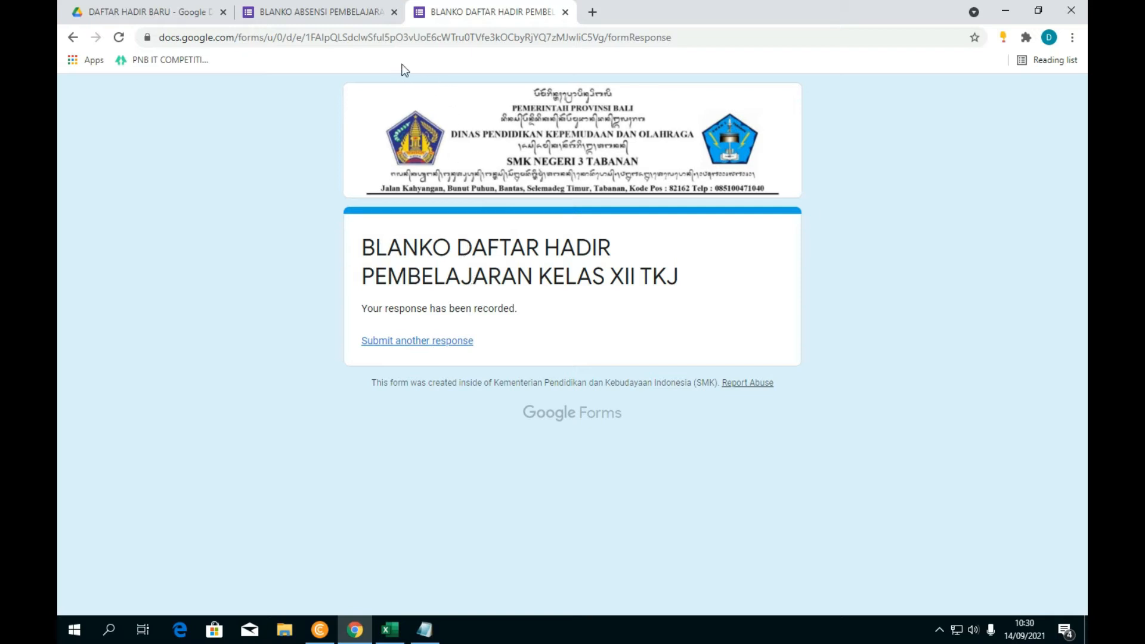
click(566, 12)
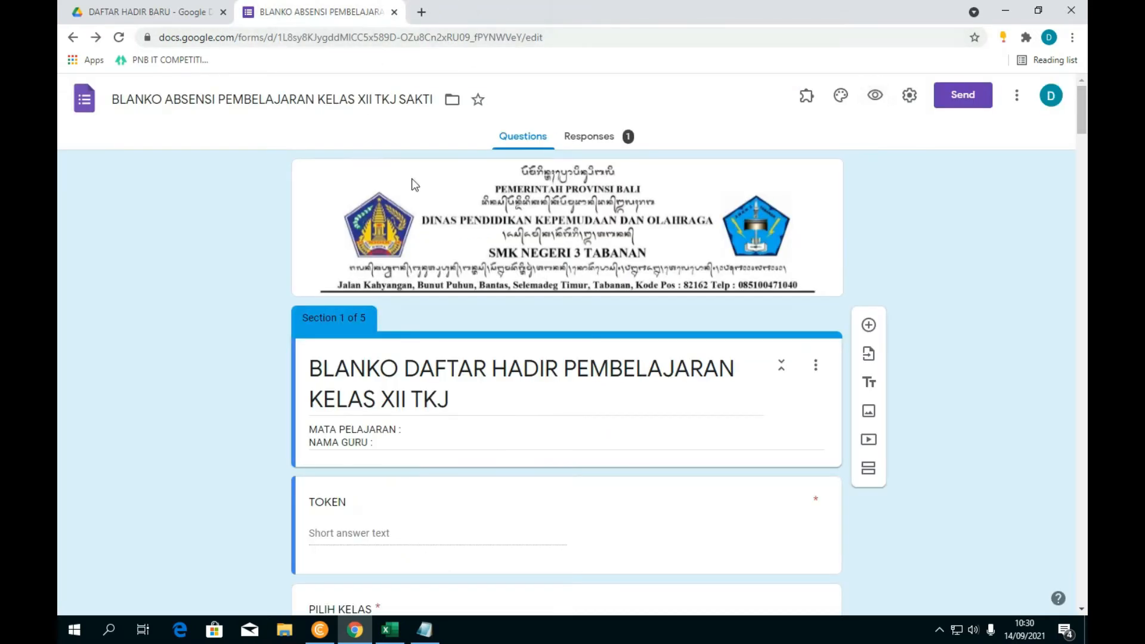
Step: Check the form's responses and open the BLANKO DAFTAR HADIR KELAS XII TKJ 2021 spreadsheet from the DAFTAR HADIR BARU folder in Drive
click(589, 136)
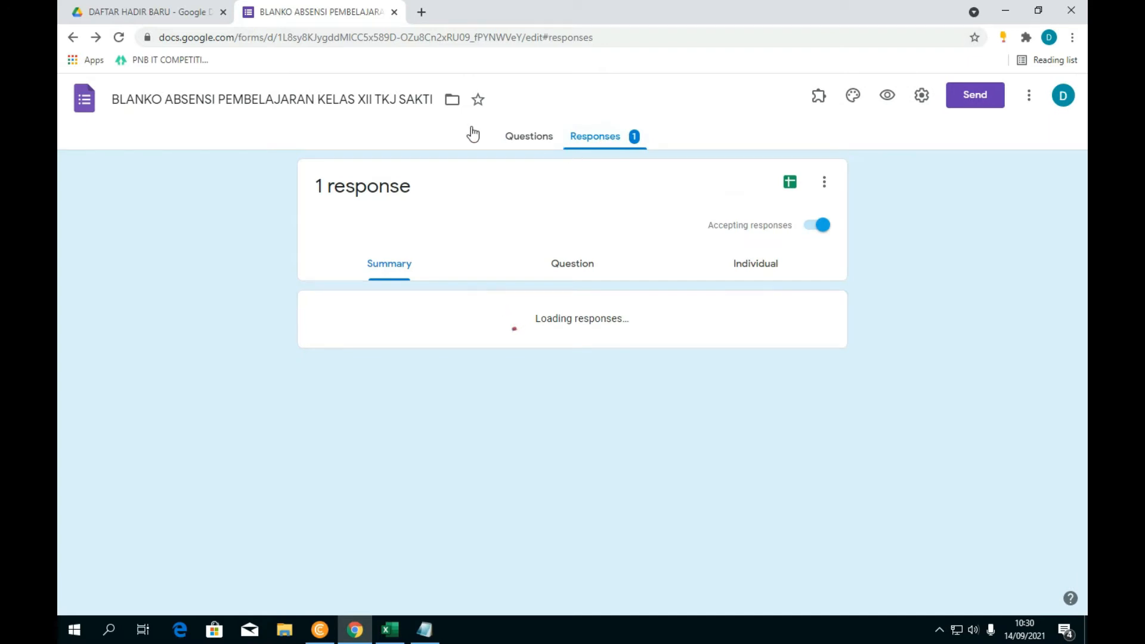
click(525, 140)
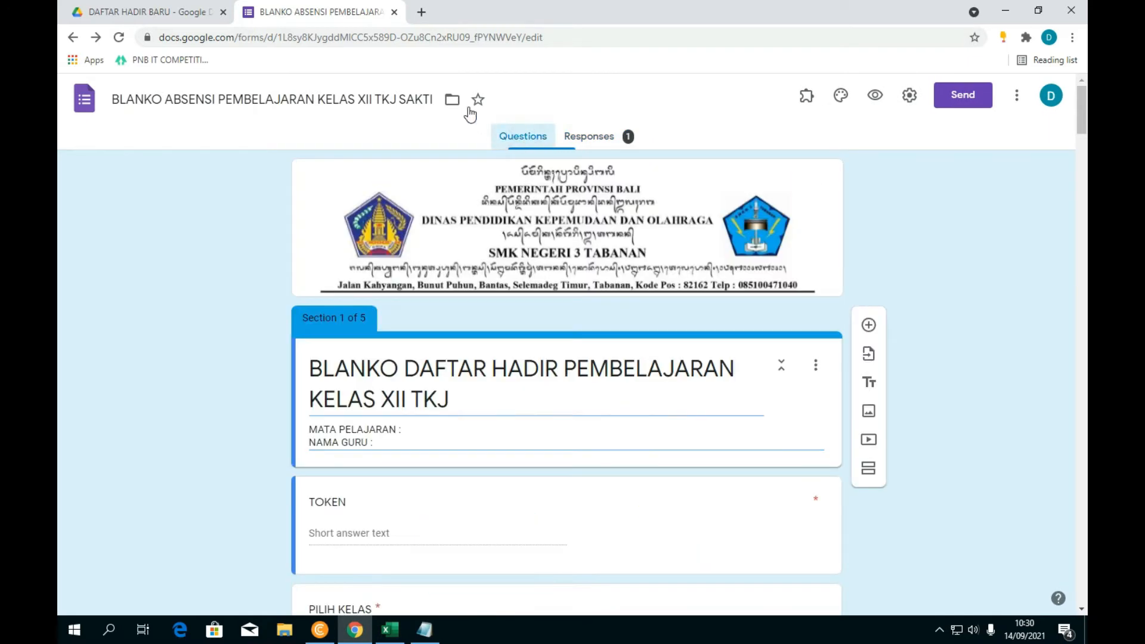
click(173, 12)
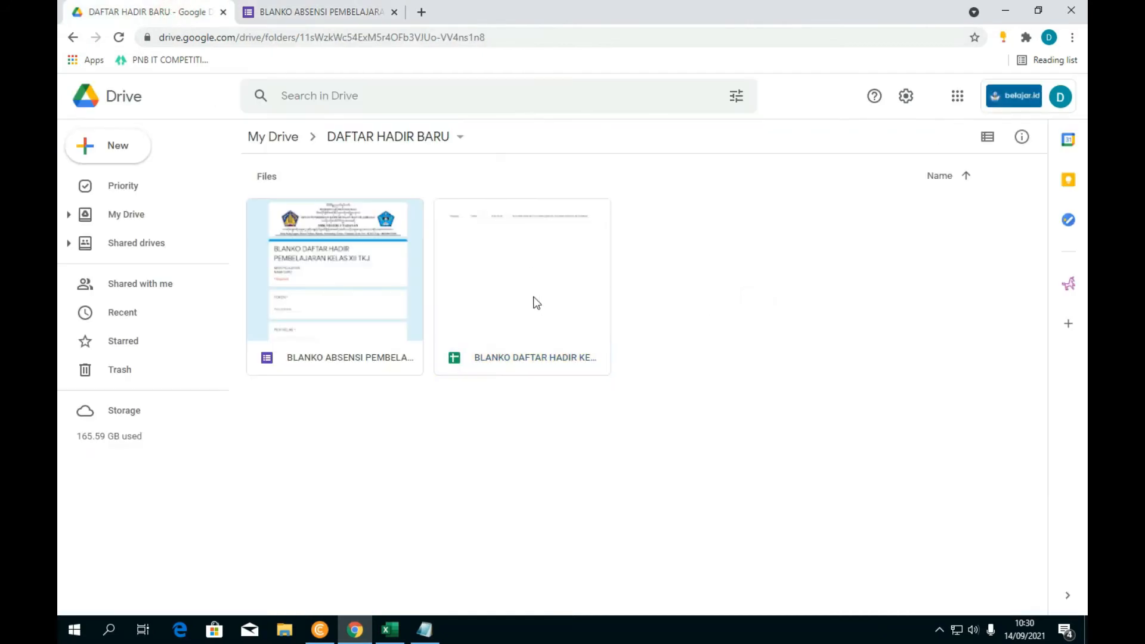
double_click(533, 308)
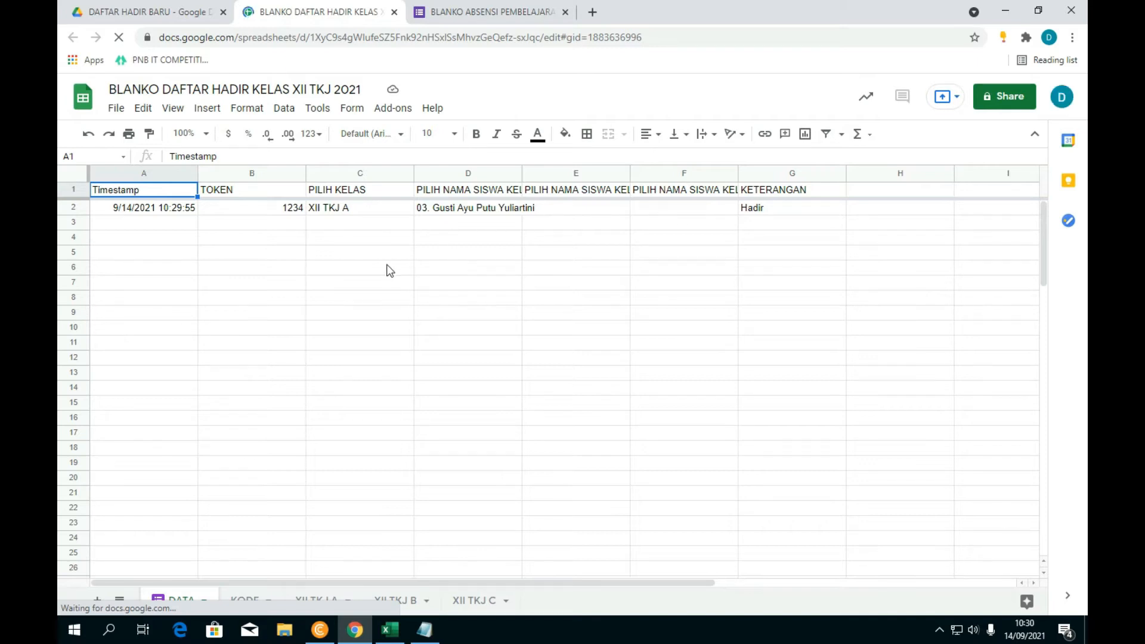
Step: Open the KODE sheet and examine the errors in its first-row formulas that refer to the DATA sheet
click(246, 598)
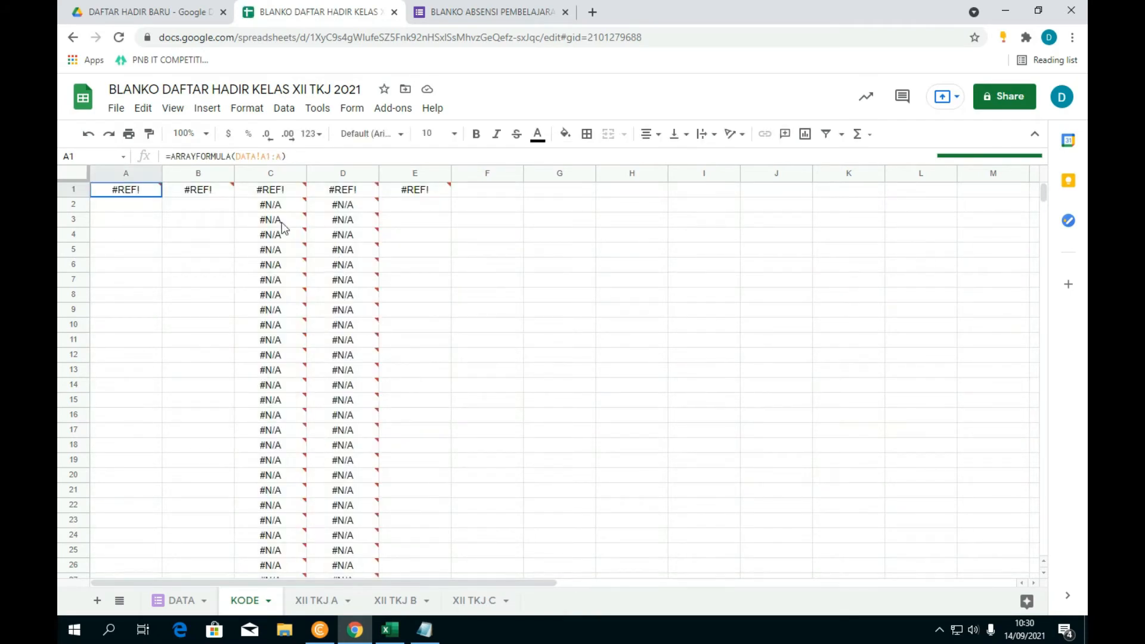
mouse_move(326, 231)
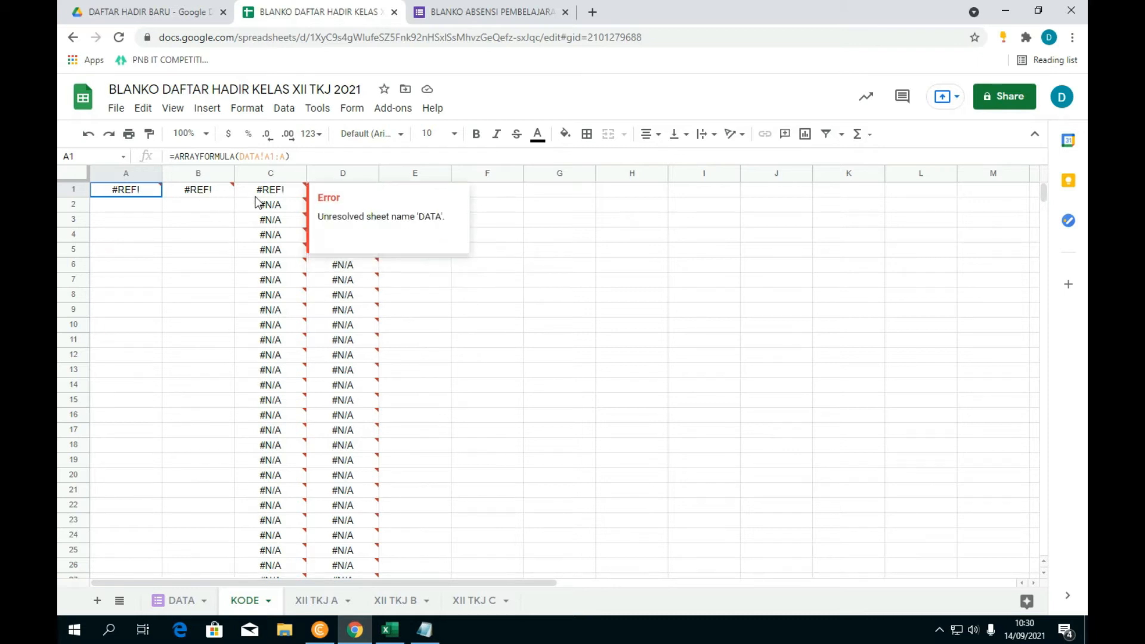
scroll(202, 218, down, 1)
scroll(191, 208, up, 1)
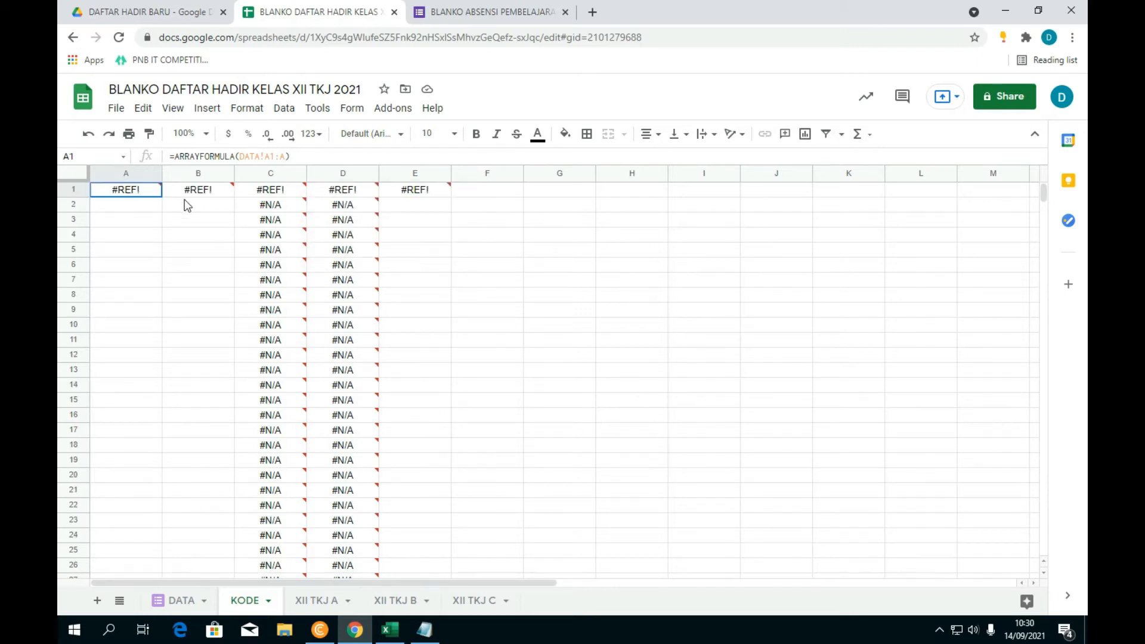
click(270, 602)
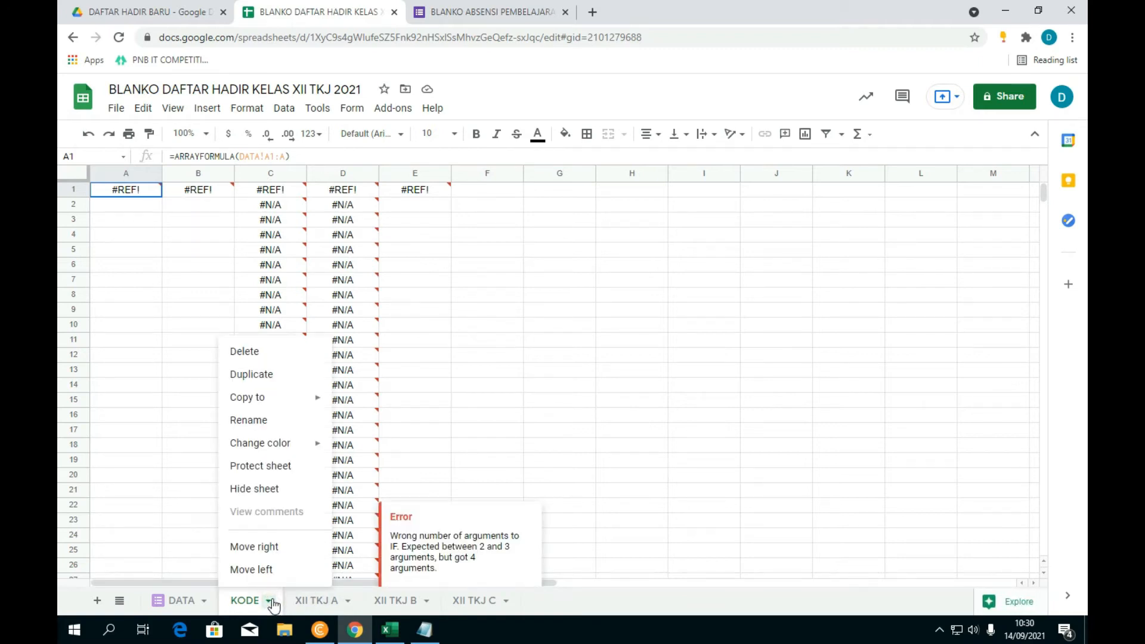
click(534, 307)
click(150, 190)
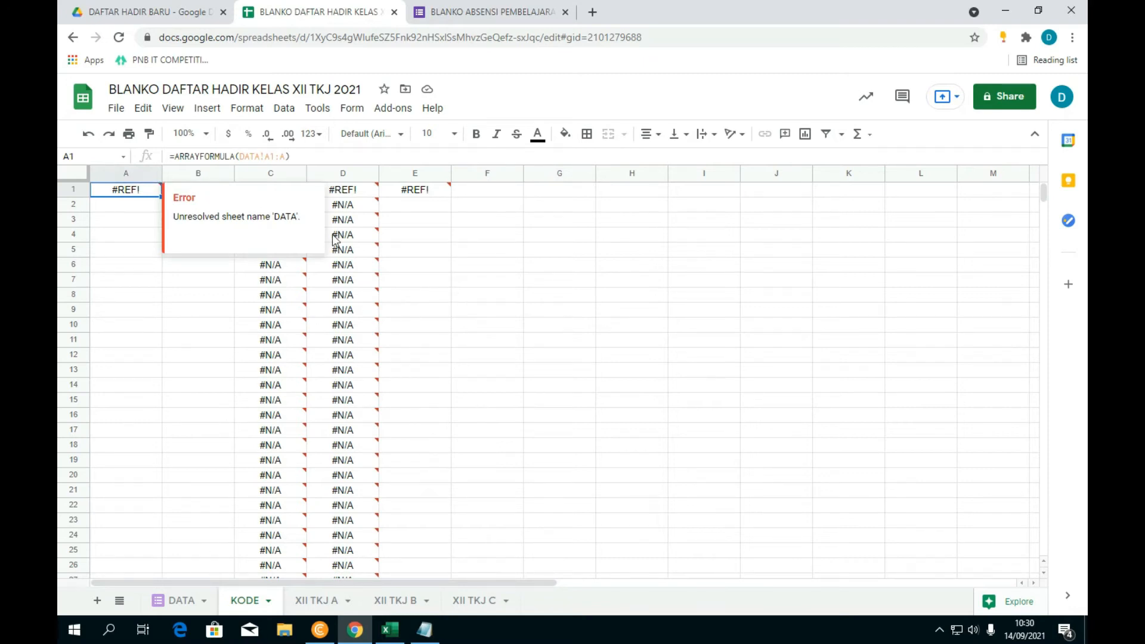
Step: Re-enter the formula =ARRAYFORMULA(DATA!A1:A) in A1 of the KODE sheet to refresh its link to DATA
click(261, 157)
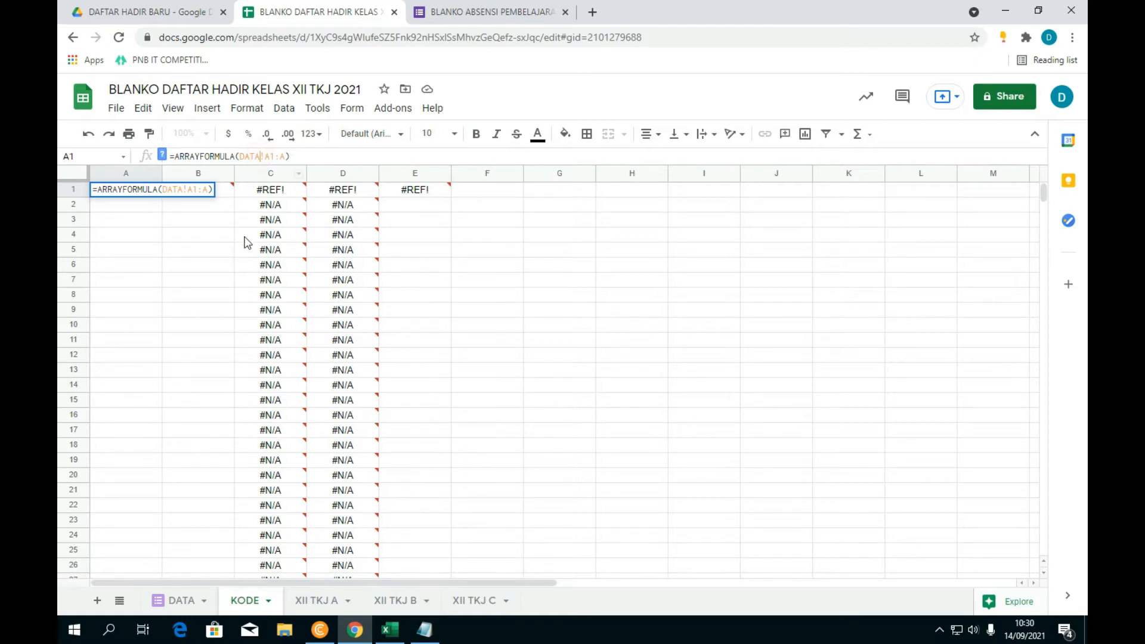
mouse_move(249, 253)
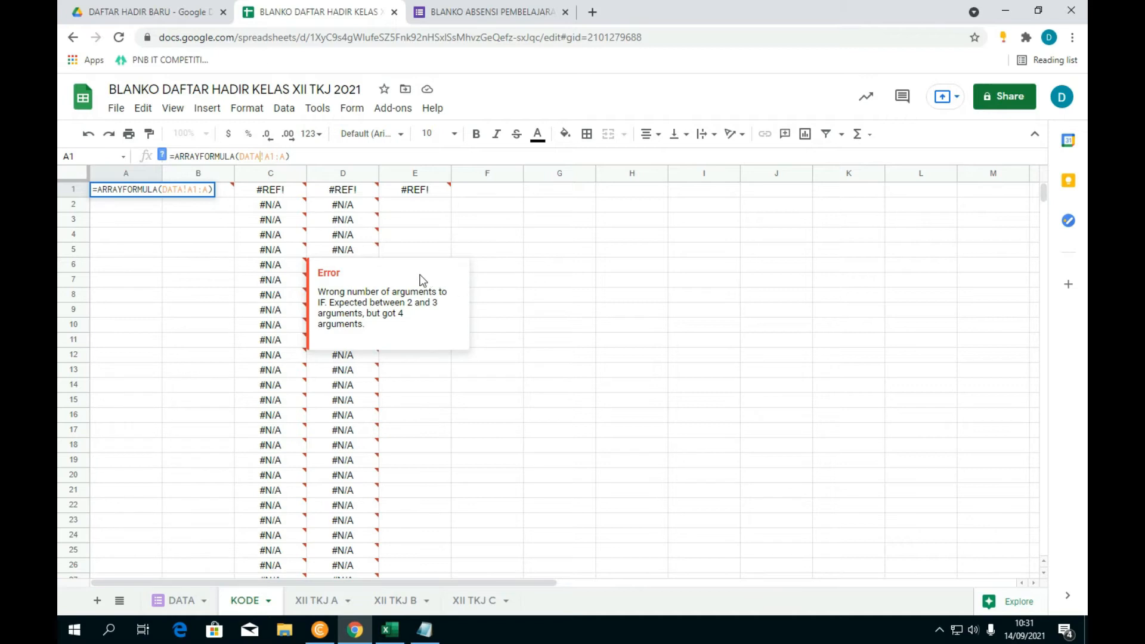
click(412, 189)
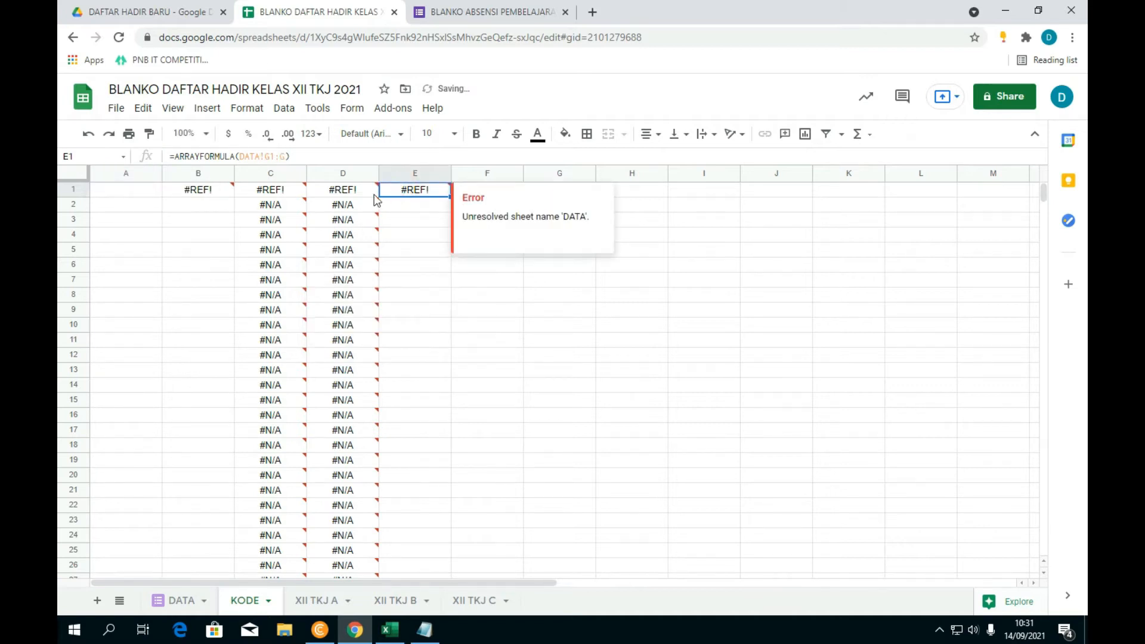
click(130, 193)
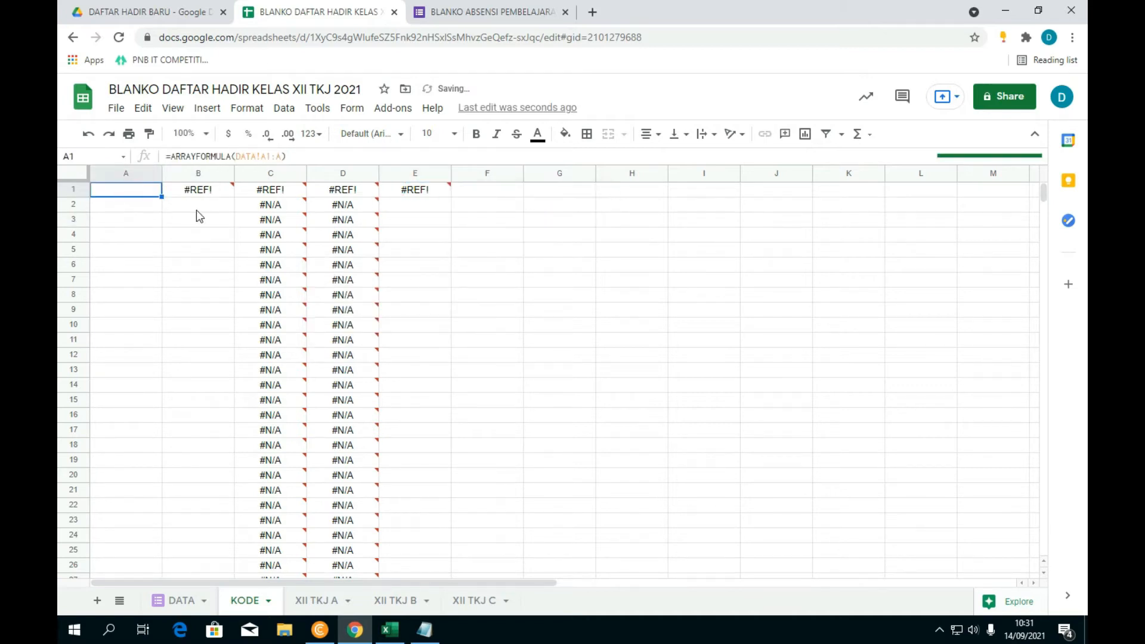
click(200, 195)
click(149, 192)
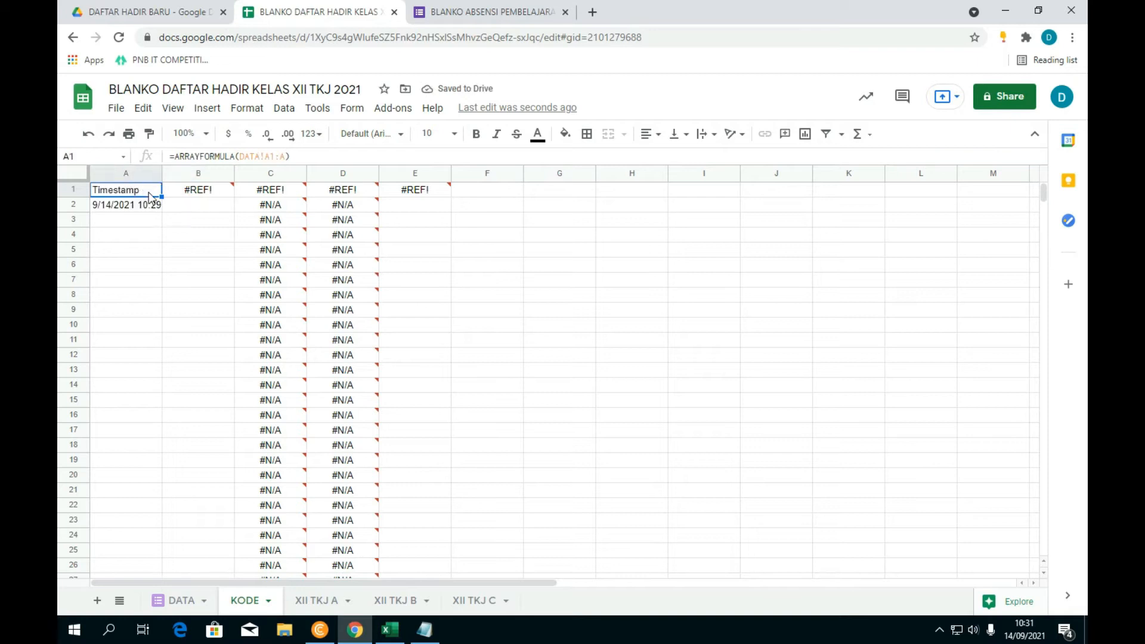
click(185, 250)
Step: Refresh cell B1 of the KODE sheet by re-entering its formula =ARRAYFORMULA(DATA!C1:C)
click(203, 195)
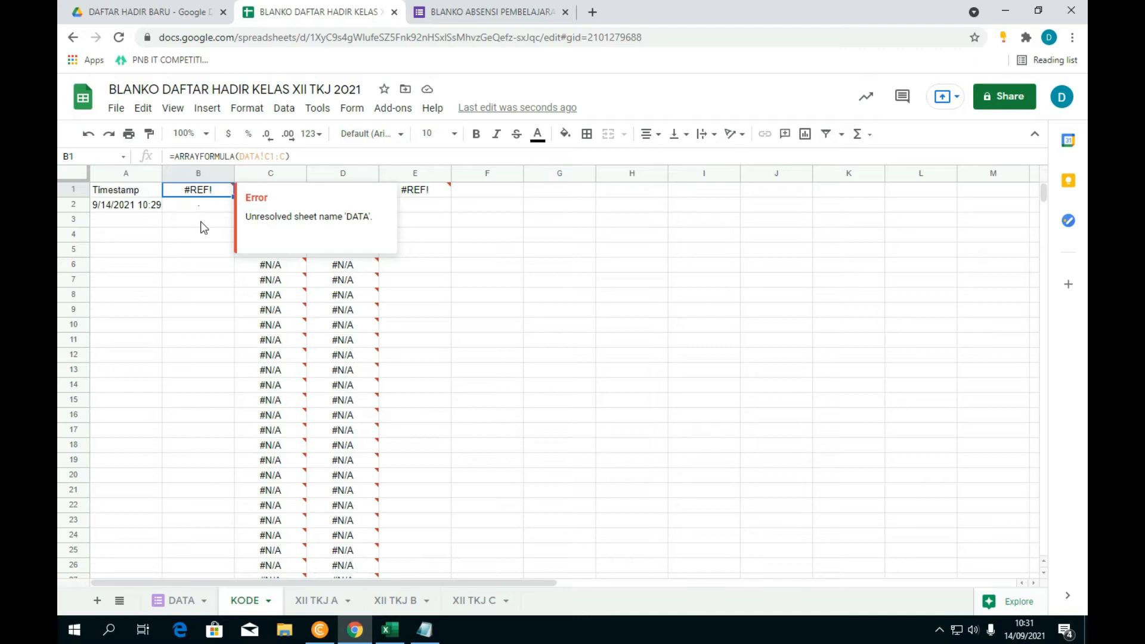
click(207, 210)
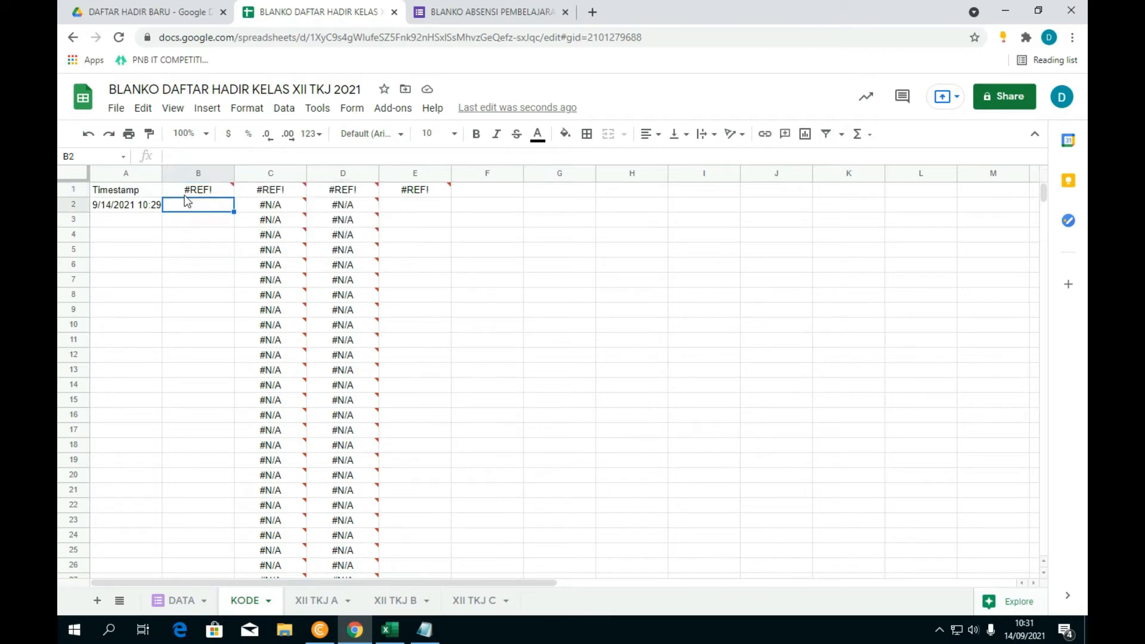
click(257, 206)
click(204, 190)
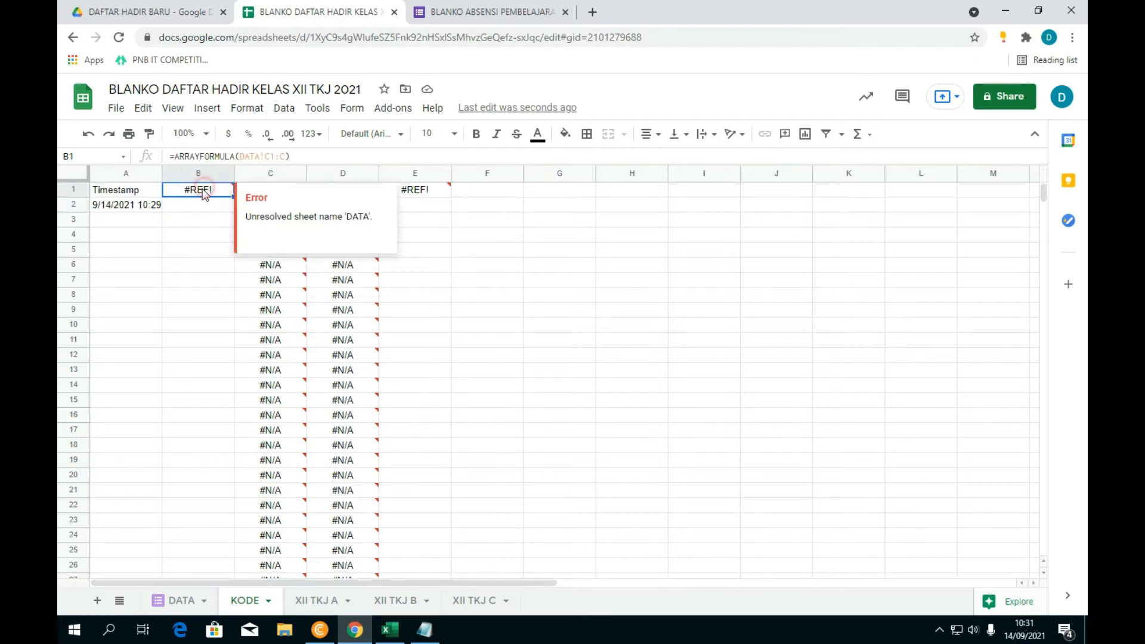
click(129, 194)
click(217, 190)
click(249, 156)
mouse_move(272, 237)
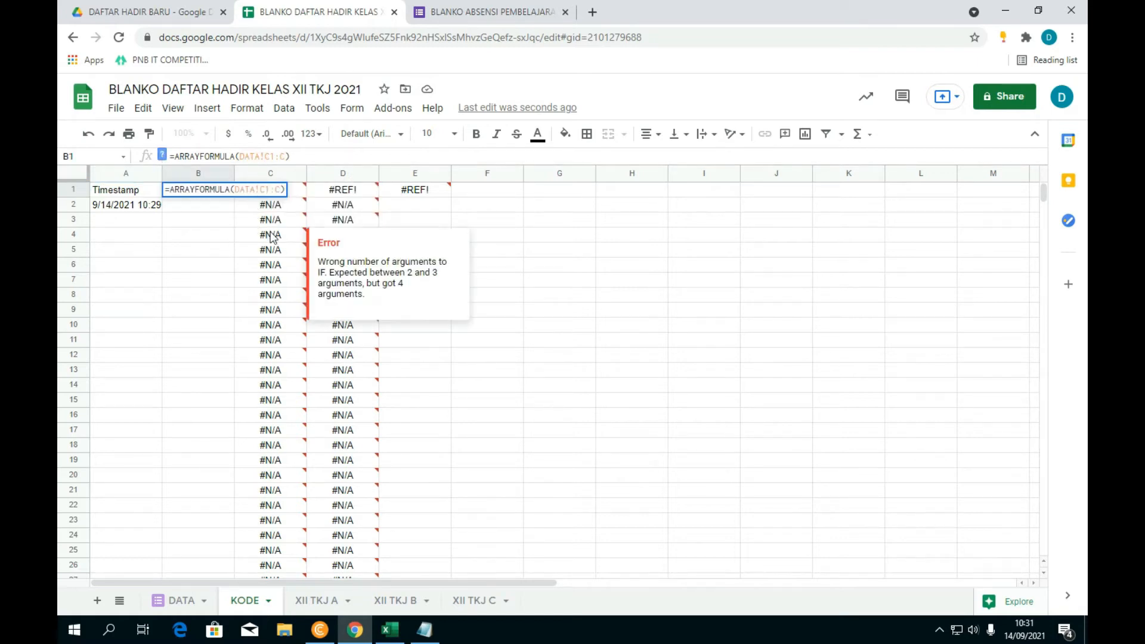
key(Return)
click(484, 265)
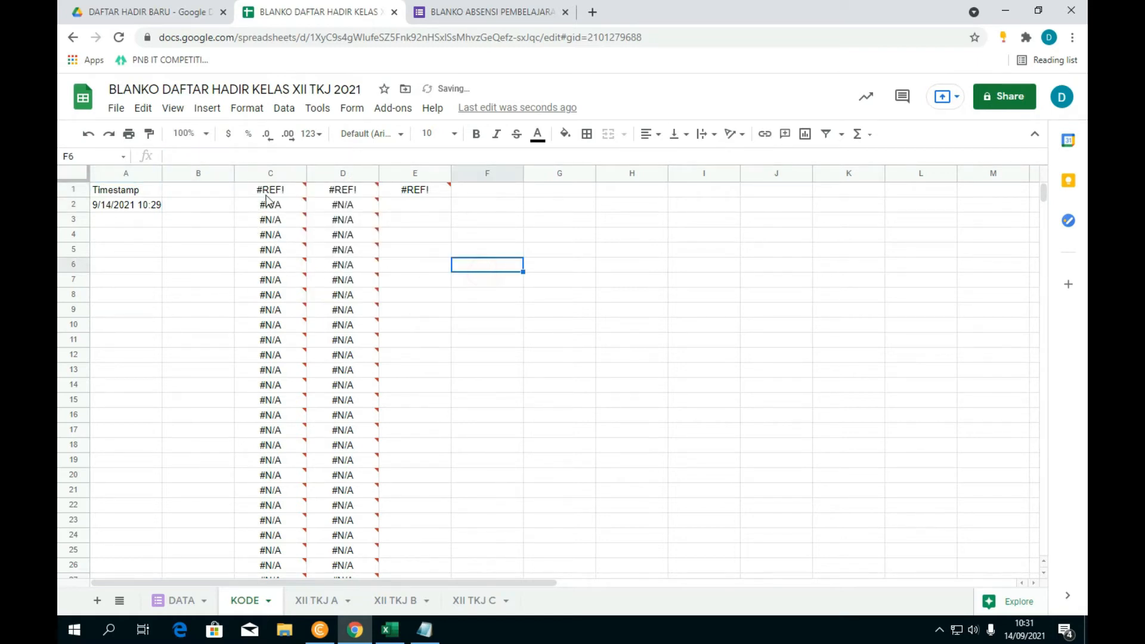
Step: Check the formulas in C1 and D1, and re-enter the NAMA SISWA formula in C1 to refresh it
click(270, 186)
click(505, 282)
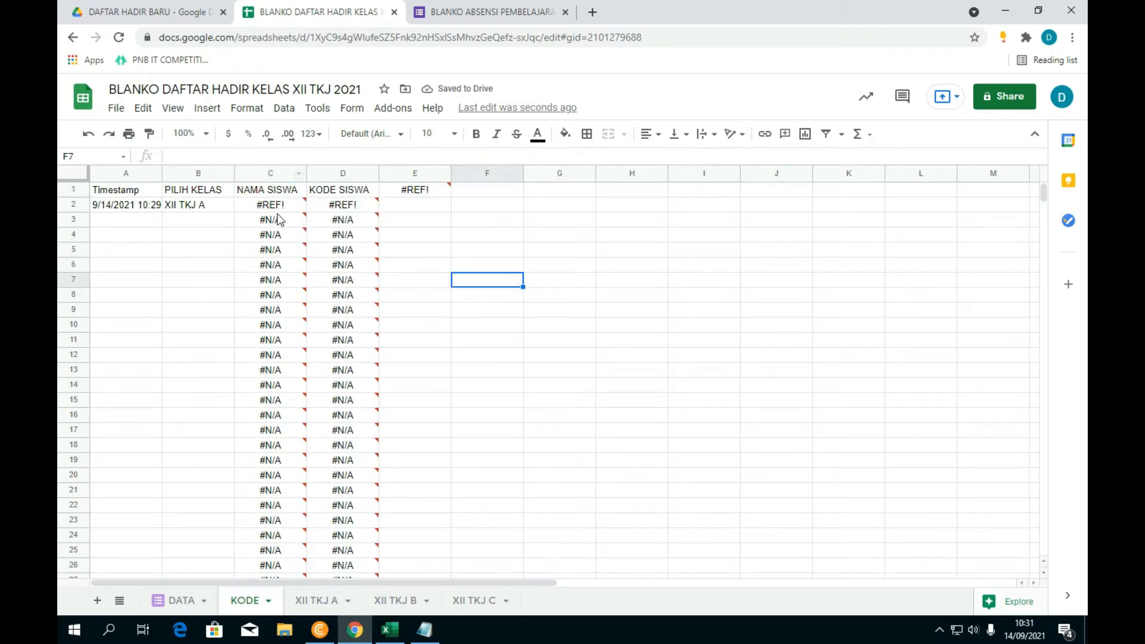
click(272, 192)
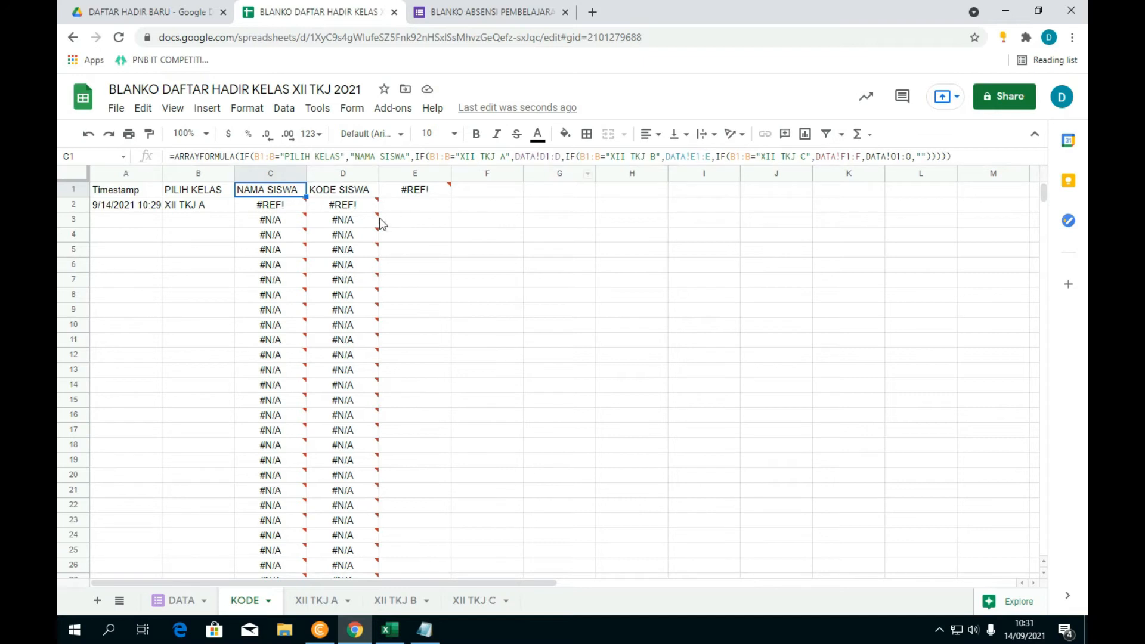
click(338, 191)
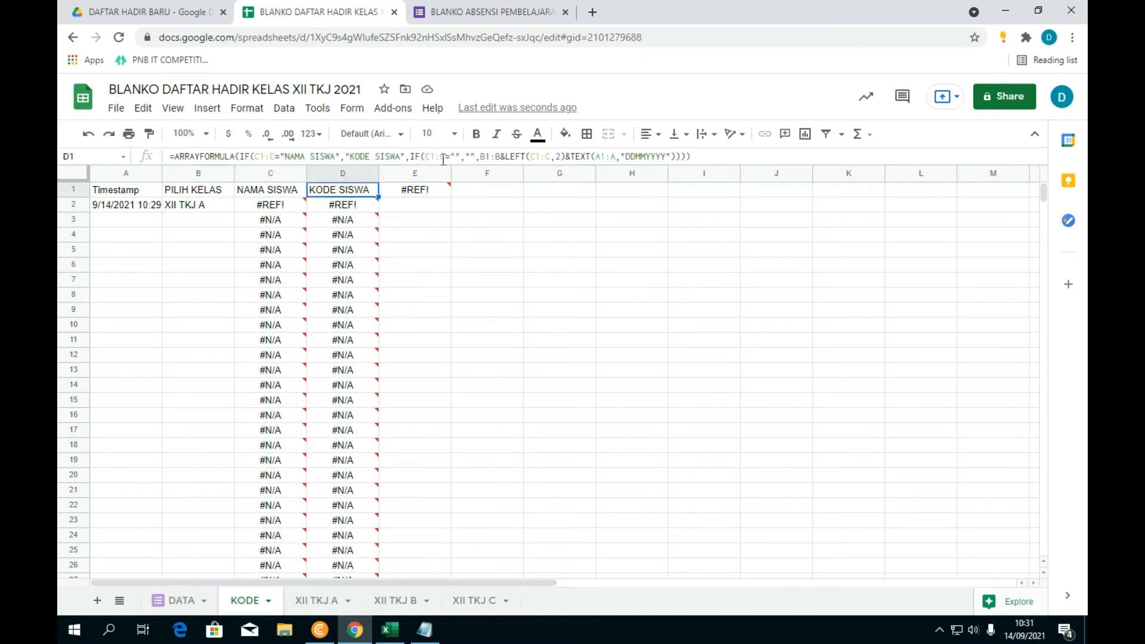
click(481, 222)
click(281, 206)
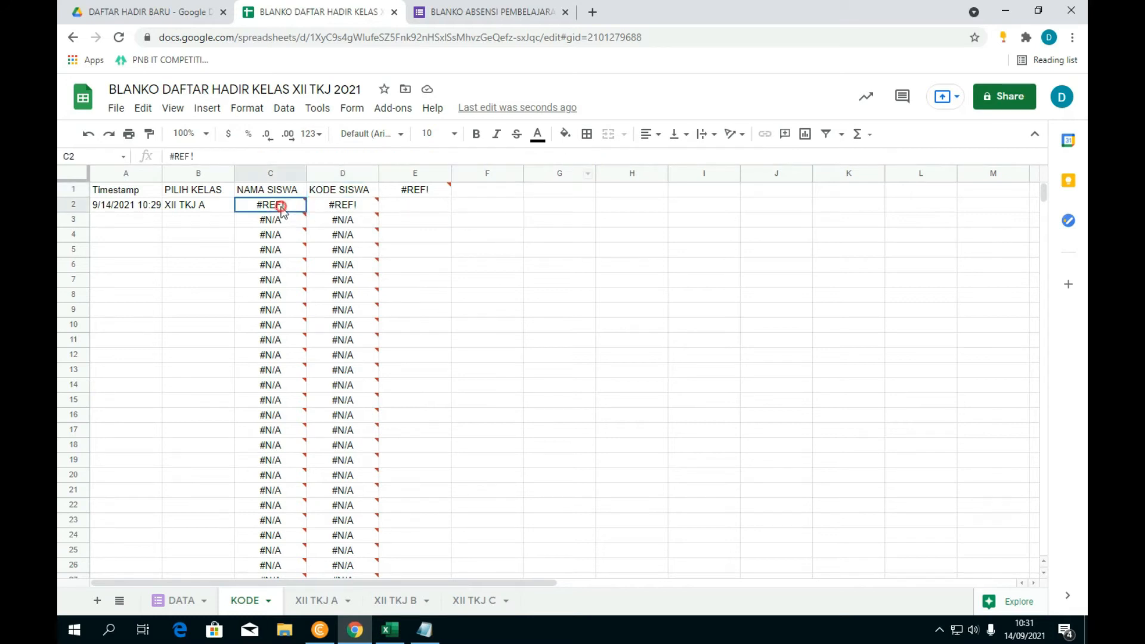
click(265, 189)
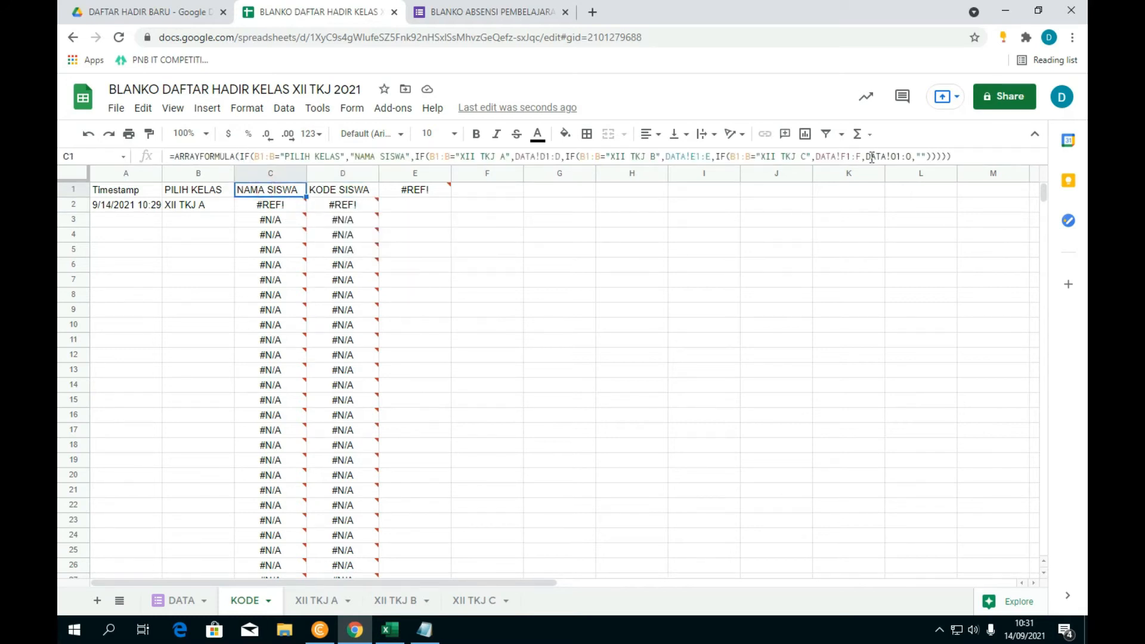
click(957, 158)
key(Return)
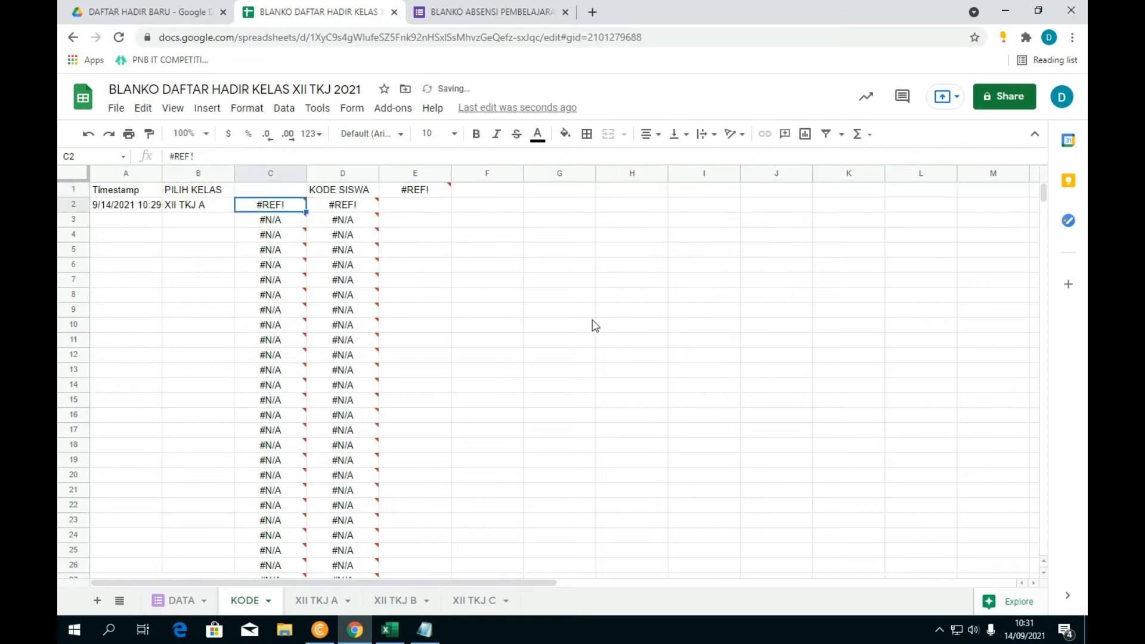
click(590, 325)
Step: Recheck the KODE SISWA formula in D1 and re-enter =ARRAYFORMULA(DATA!G1:G) in E1 to refresh it
click(343, 189)
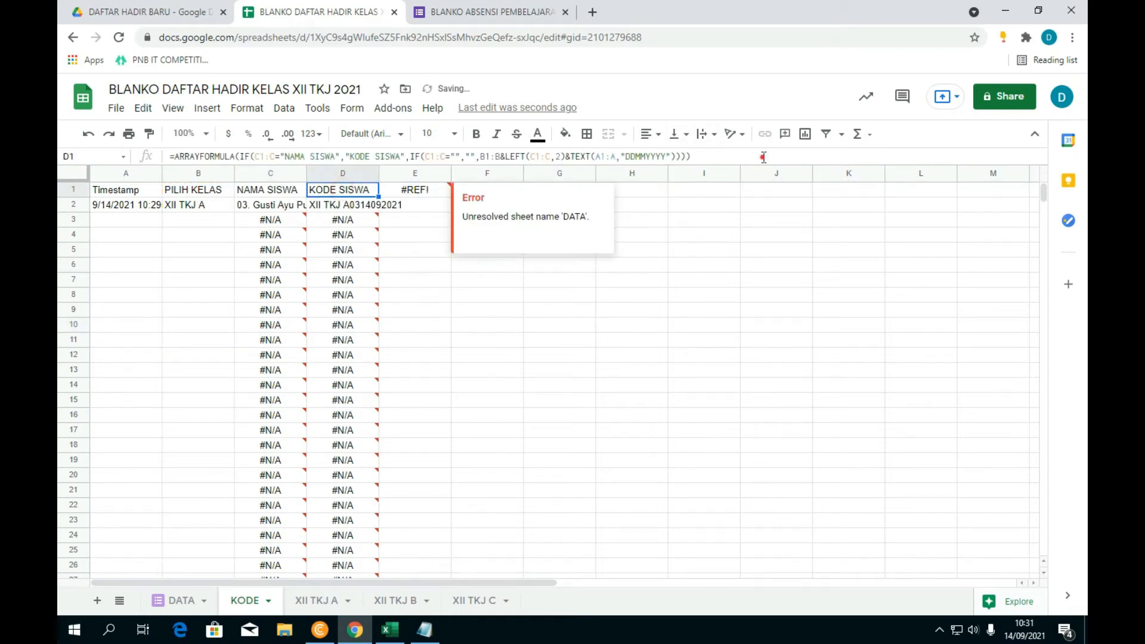
key(Down)
click(585, 280)
click(419, 196)
click(368, 158)
key(Return)
click(574, 290)
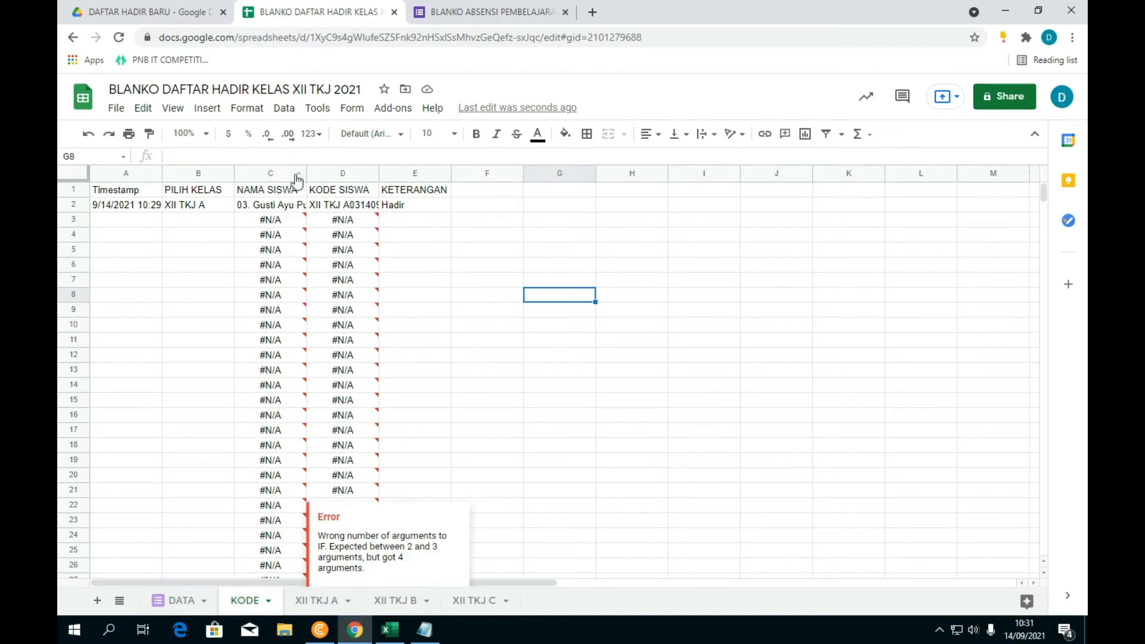
Step: Widen the NAMA SISWA and KODE SISWA columns to fit the full student name and code
drag(306, 172, 349, 172)
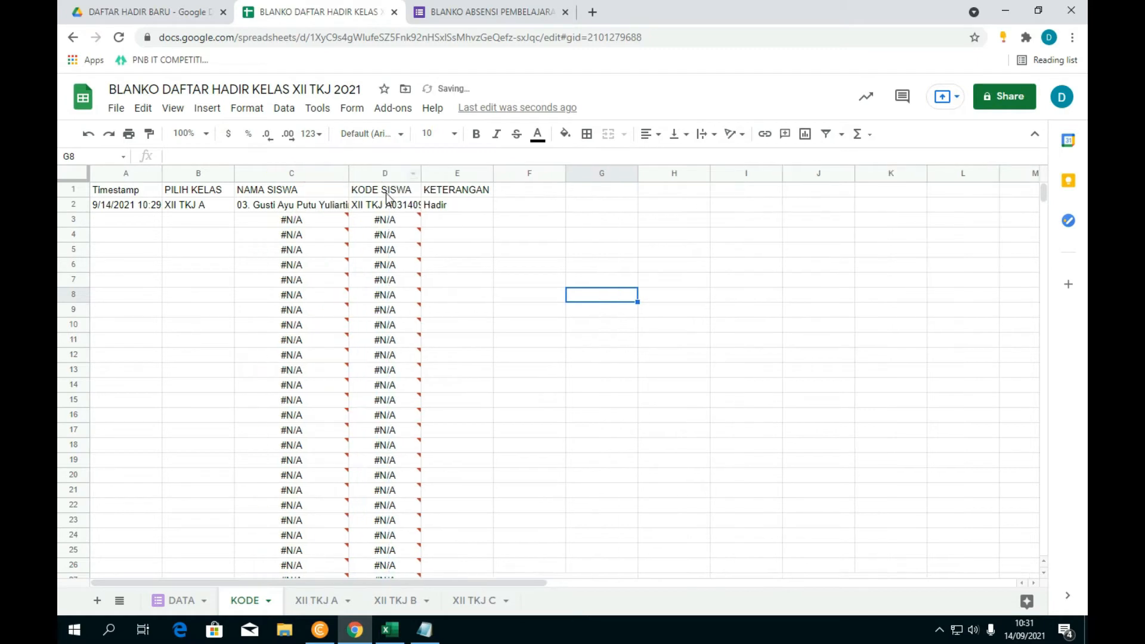
drag(421, 173, 485, 173)
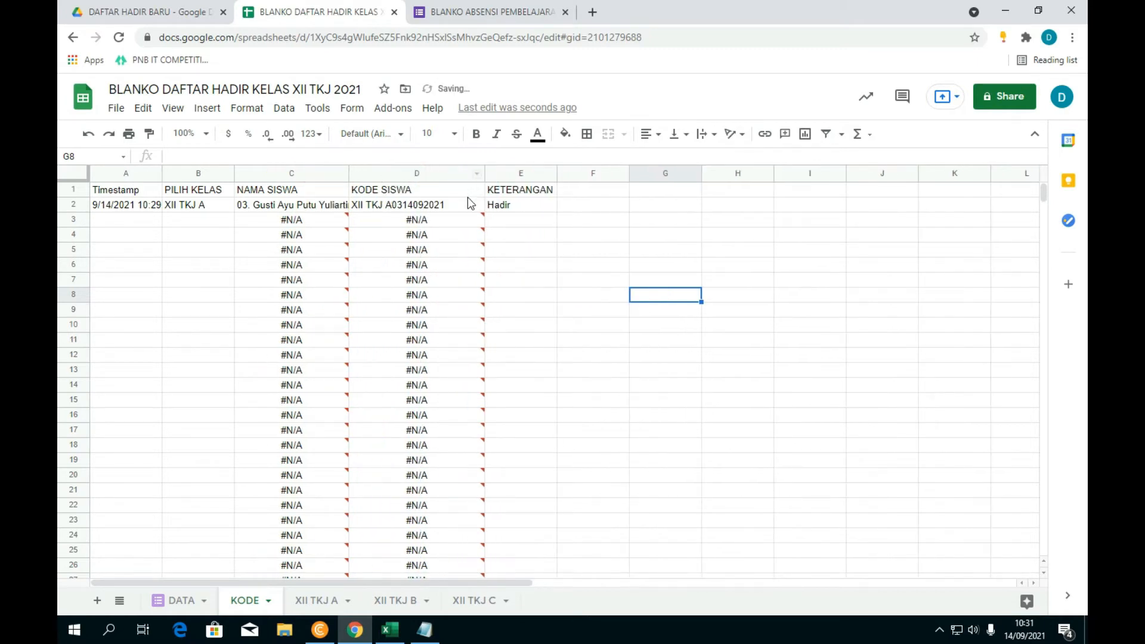
drag(349, 172, 364, 172)
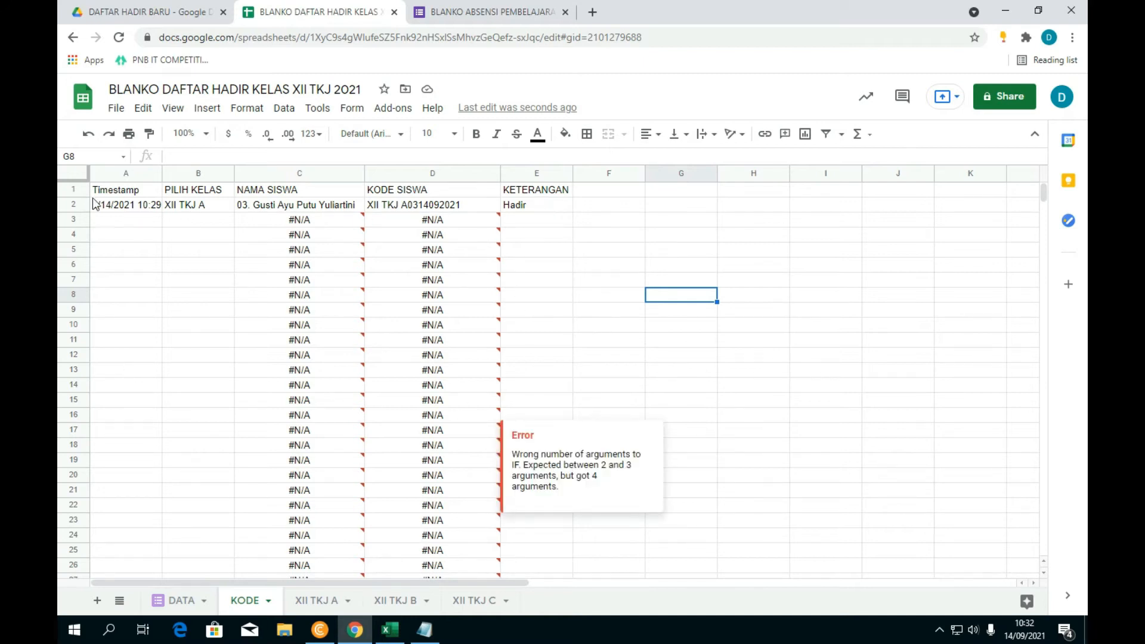
click(586, 323)
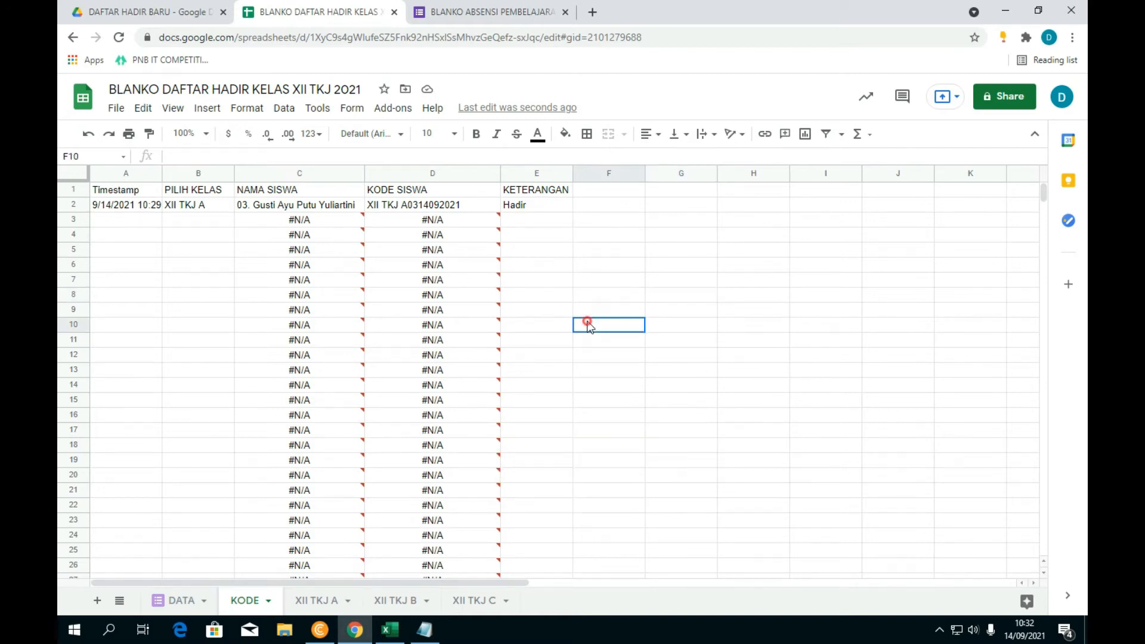
Step: Check the XII TKJ A recap for the submitted attendance and its daily totals below the student list
click(307, 605)
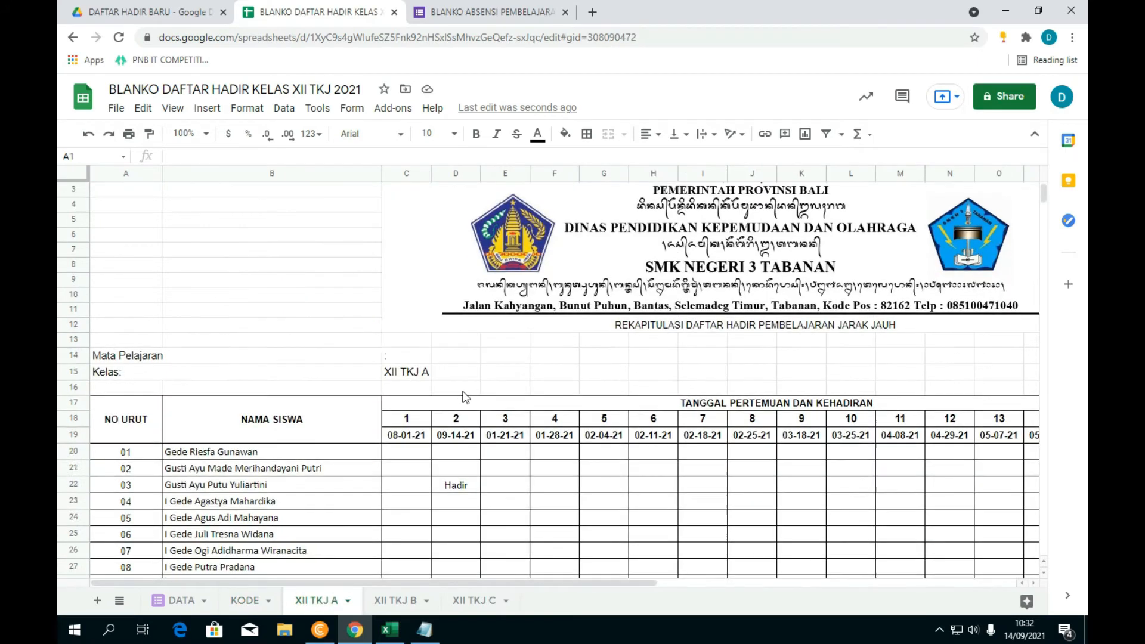
scroll(471, 405, down, 4)
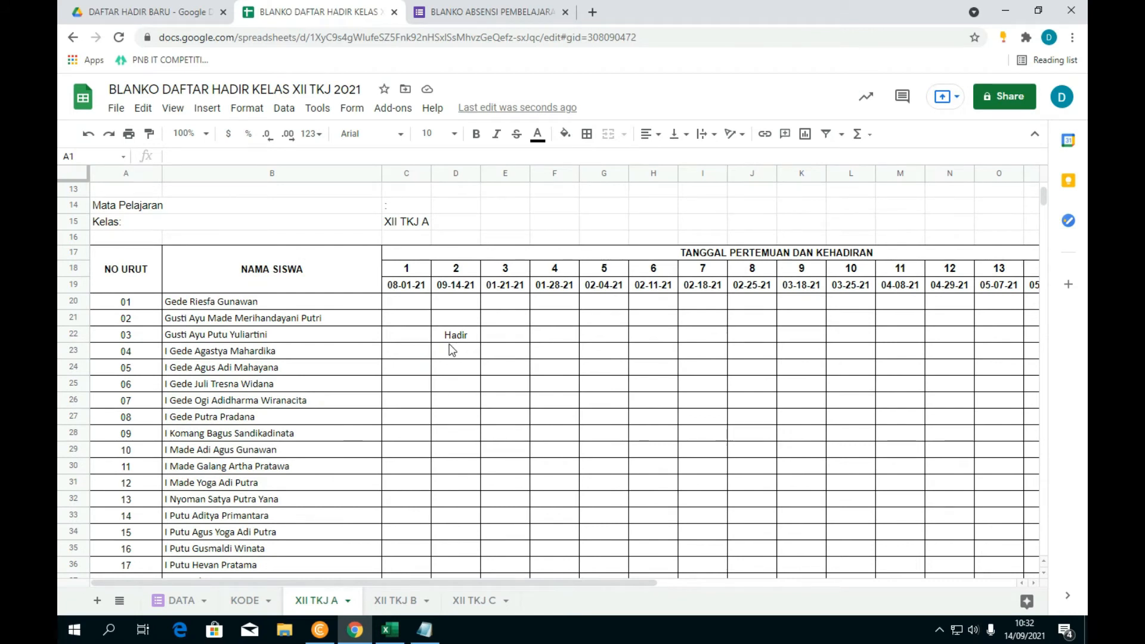
scroll(457, 333, down, 10)
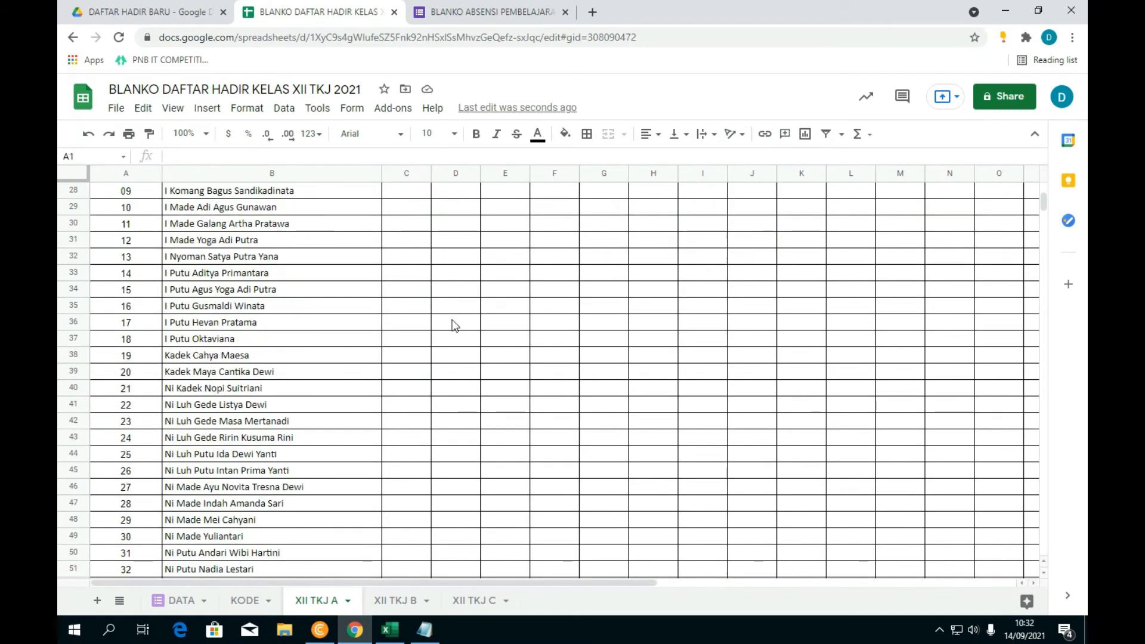
scroll(461, 412, down, 2)
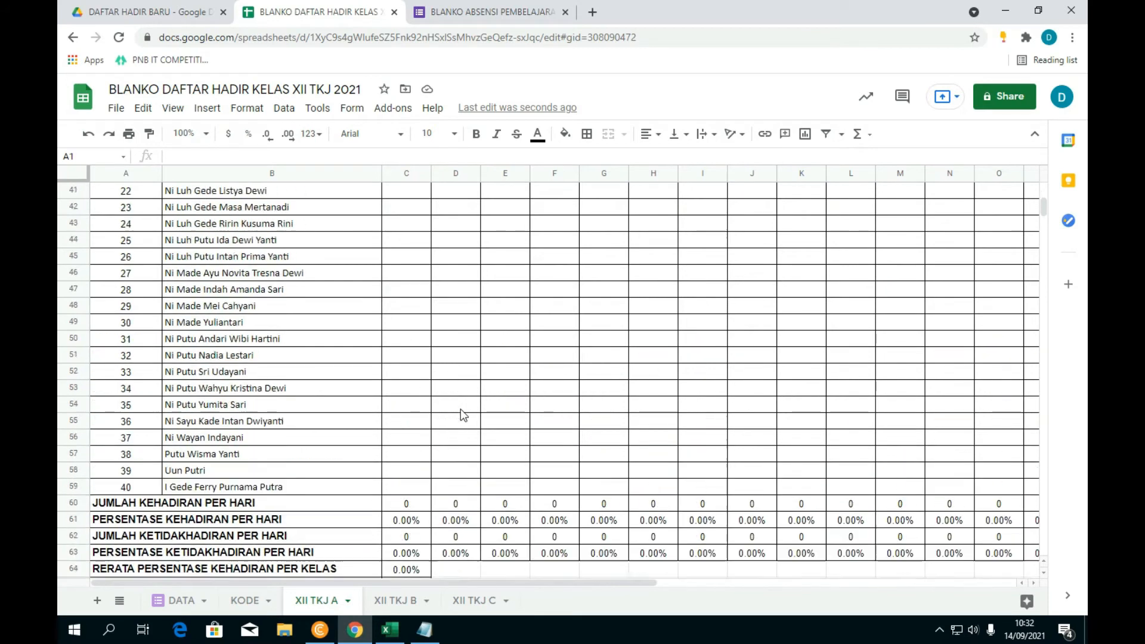
Step: Correct the meeting 2 JUMLAH KEHADIRAN PER HARI formula in D60 to =countif($D$20:$D$59,"Hadir")
click(463, 339)
scroll(503, 337, up, 12)
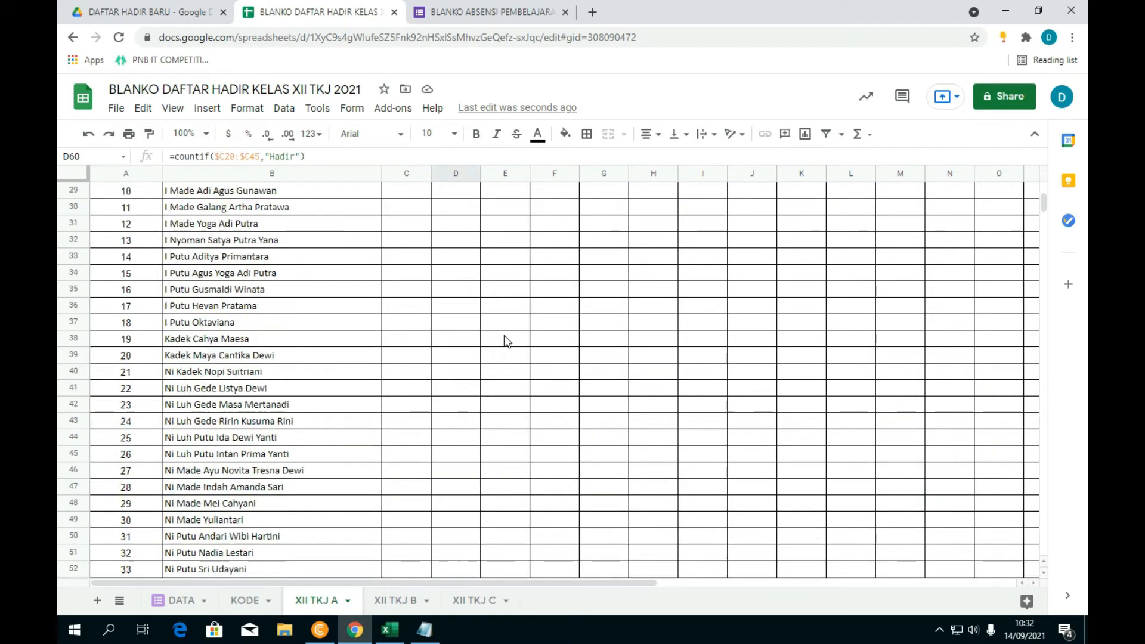
scroll(503, 335, down, 8)
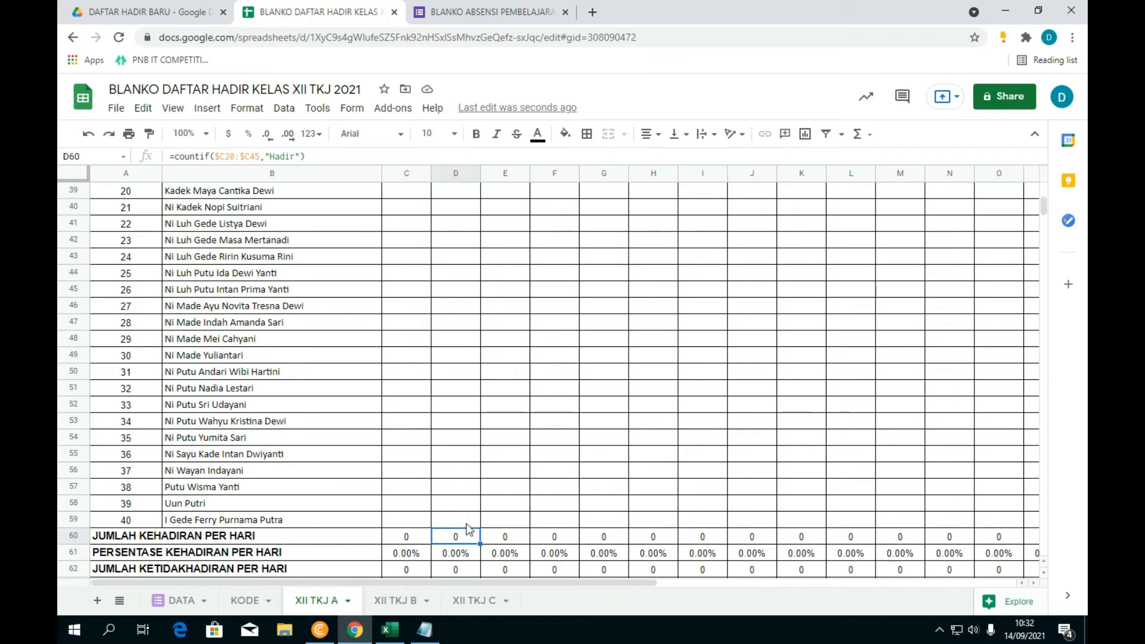
click(234, 158)
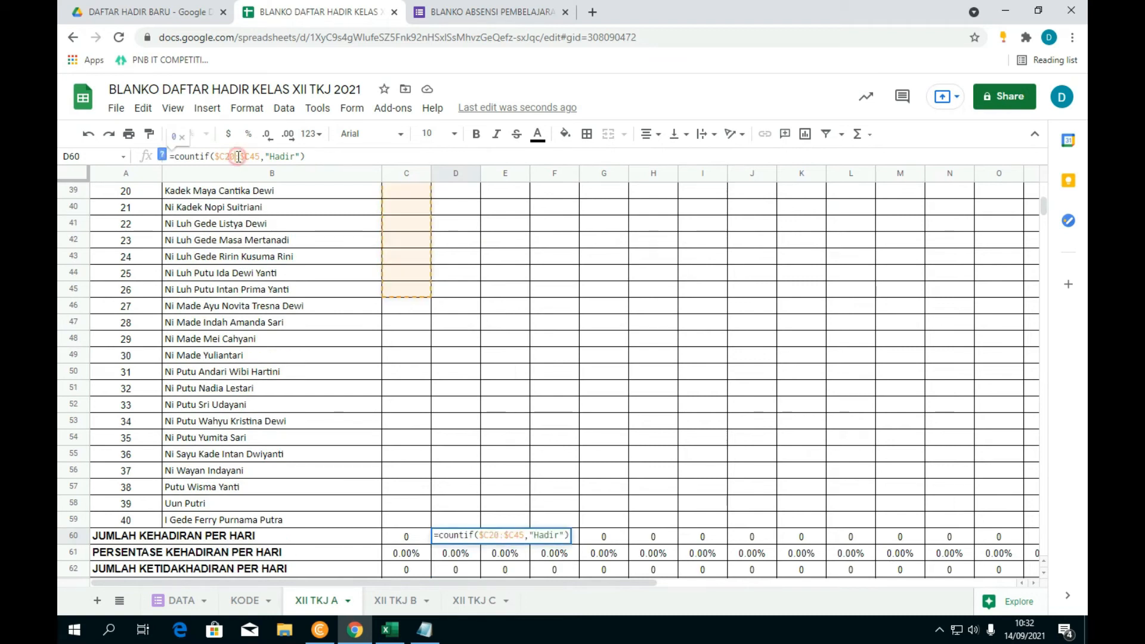
scroll(399, 225, up, 7)
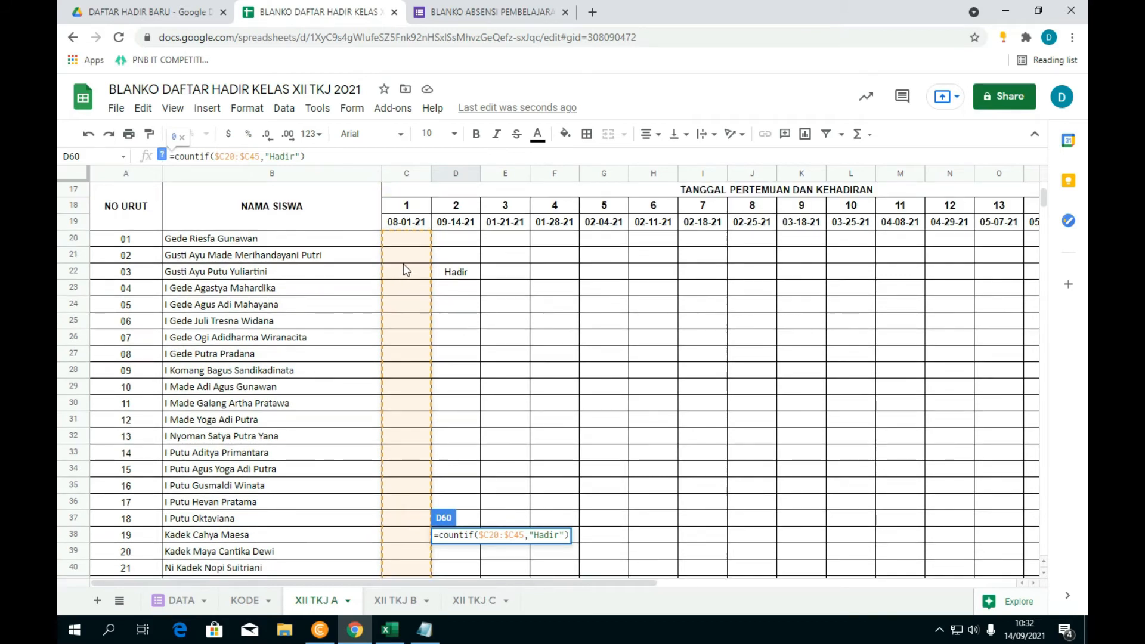
scroll(464, 405, down, 10)
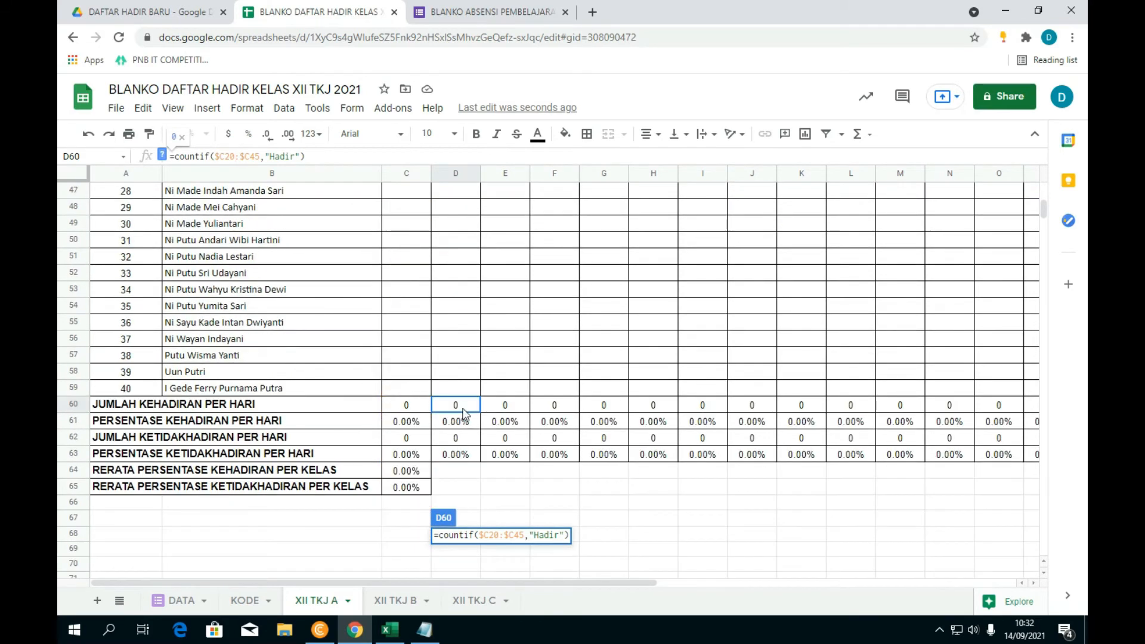
drag(259, 158, 225, 158)
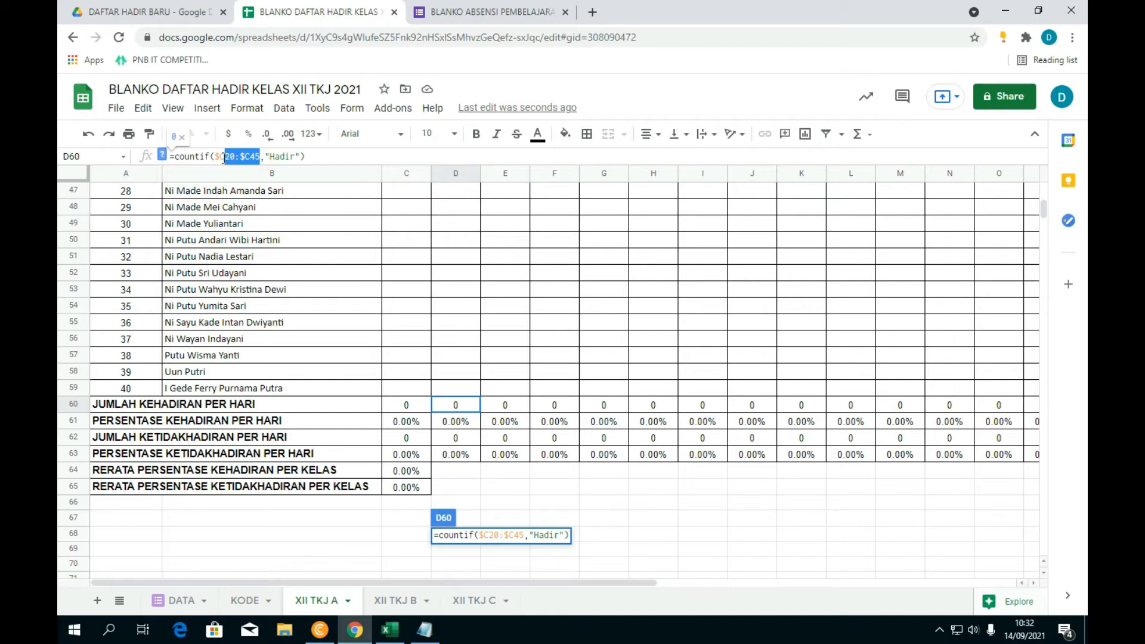
key(BackSpace)
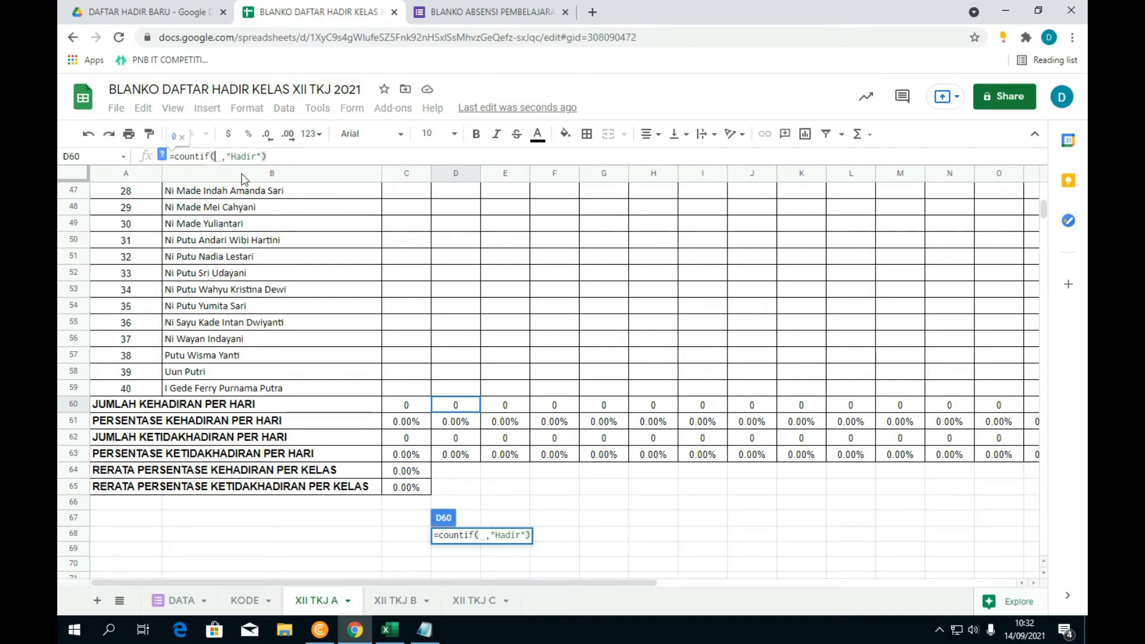
scroll(478, 238, up, 10)
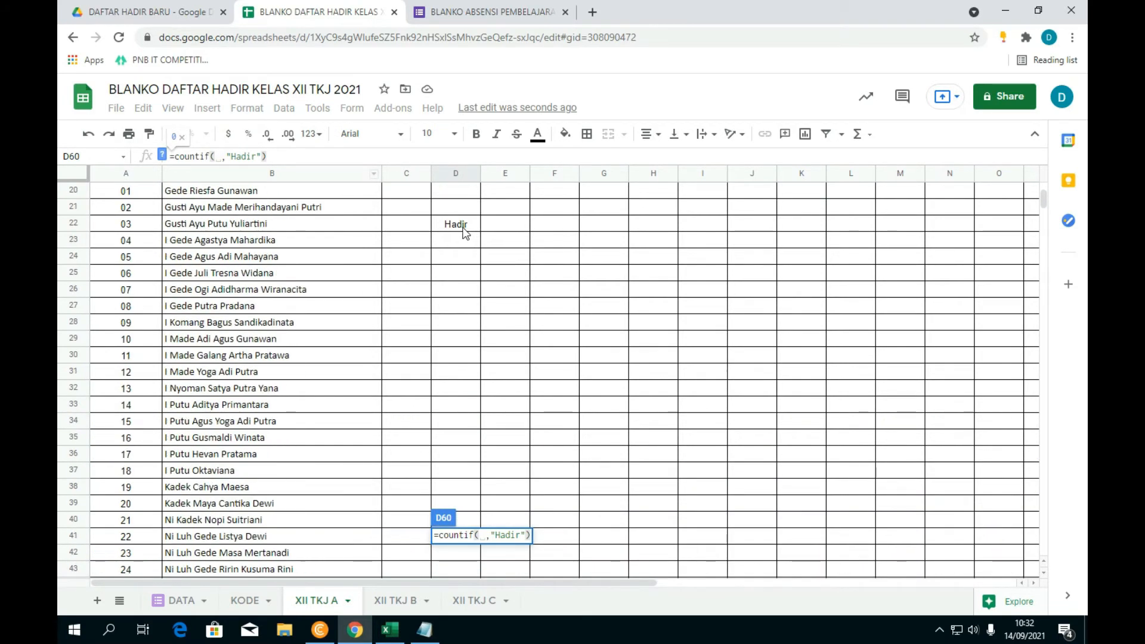
click(457, 239)
drag(457, 239, 454, 397)
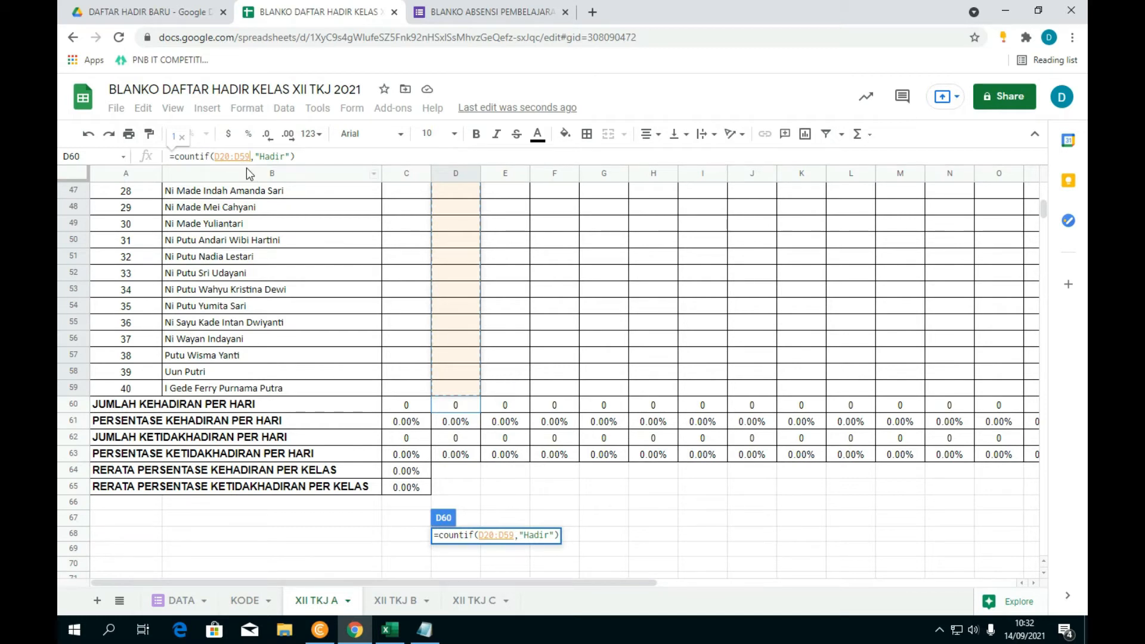
key(F4)
key(Return)
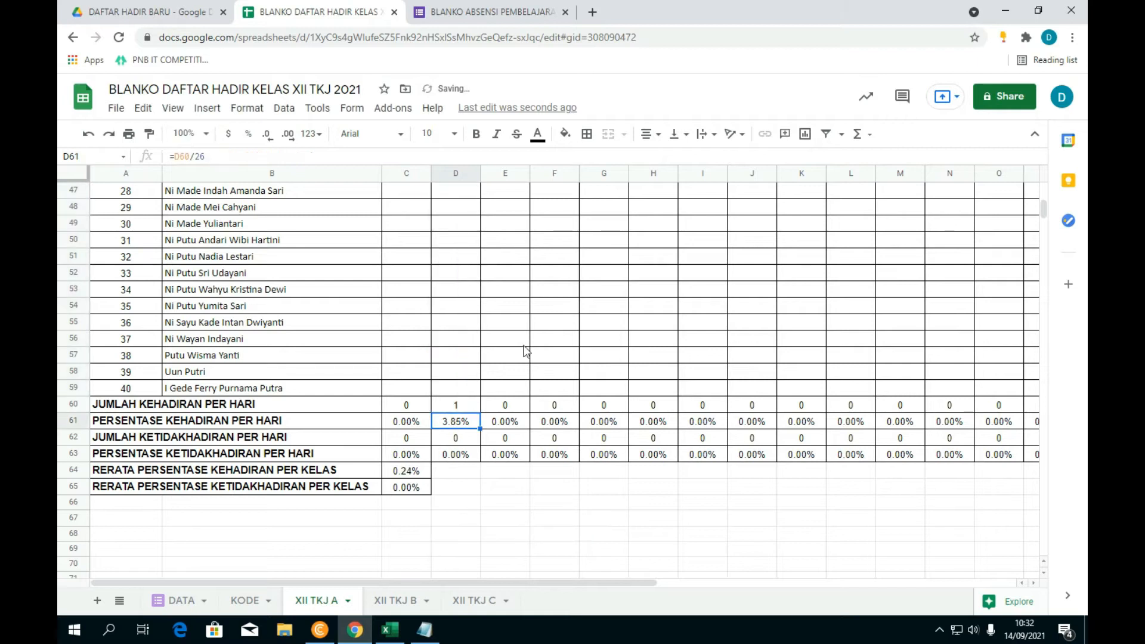
Step: Check the D60 attendance count against the meeting 2 entries and inspect the lookup formulas in D25 and D22
click(548, 360)
click(458, 408)
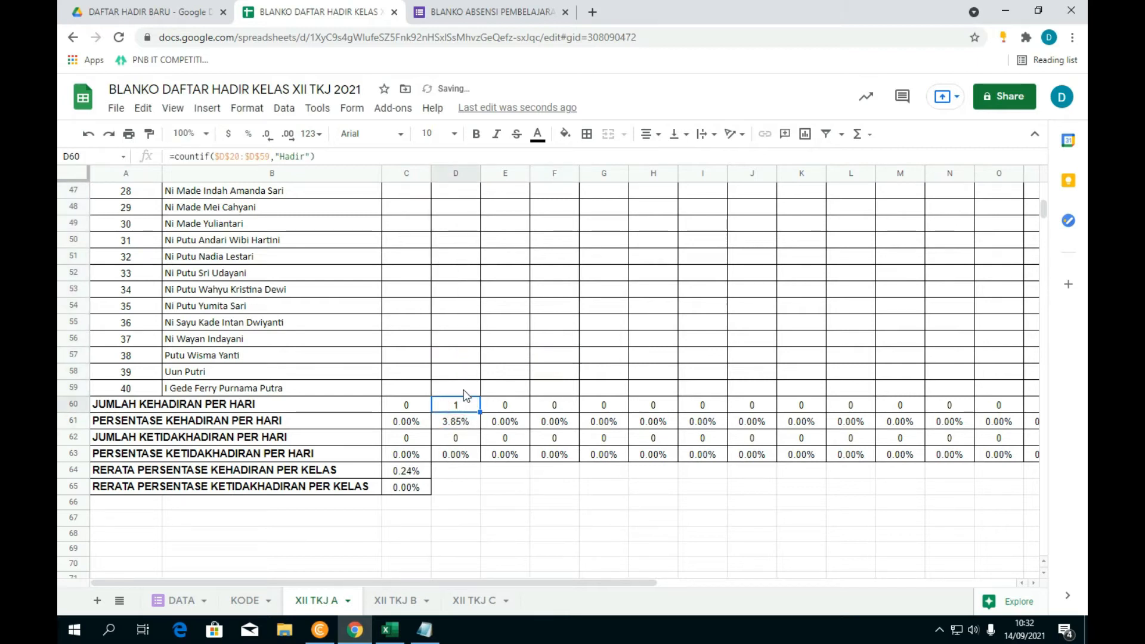
scroll(519, 395, up, 1)
scroll(519, 395, up, 10)
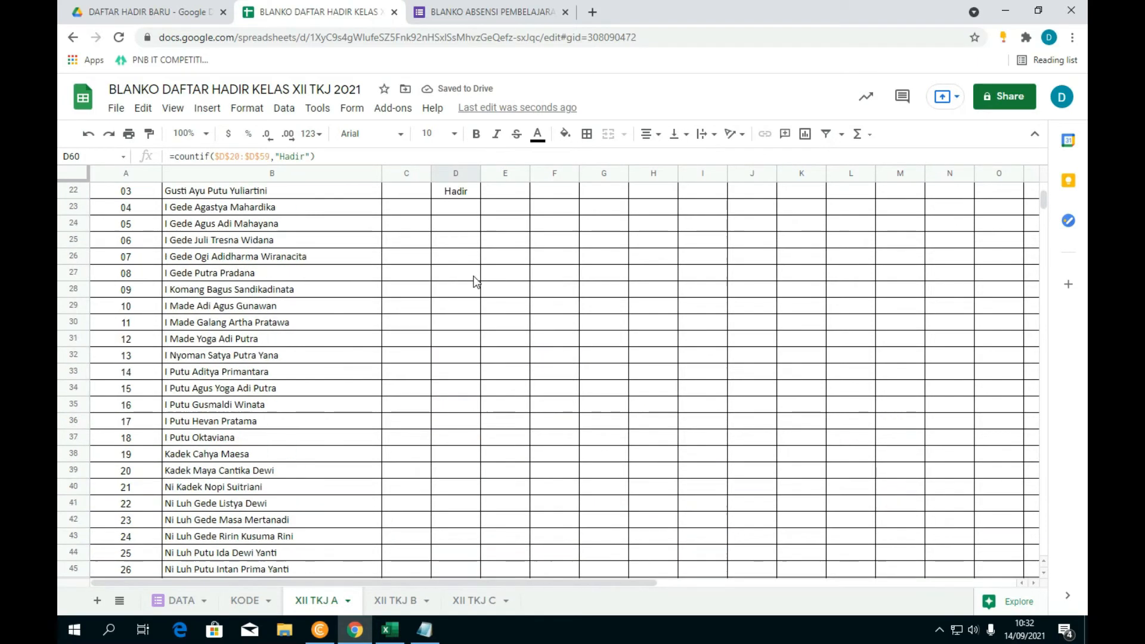
click(459, 425)
scroll(460, 425, down, 3)
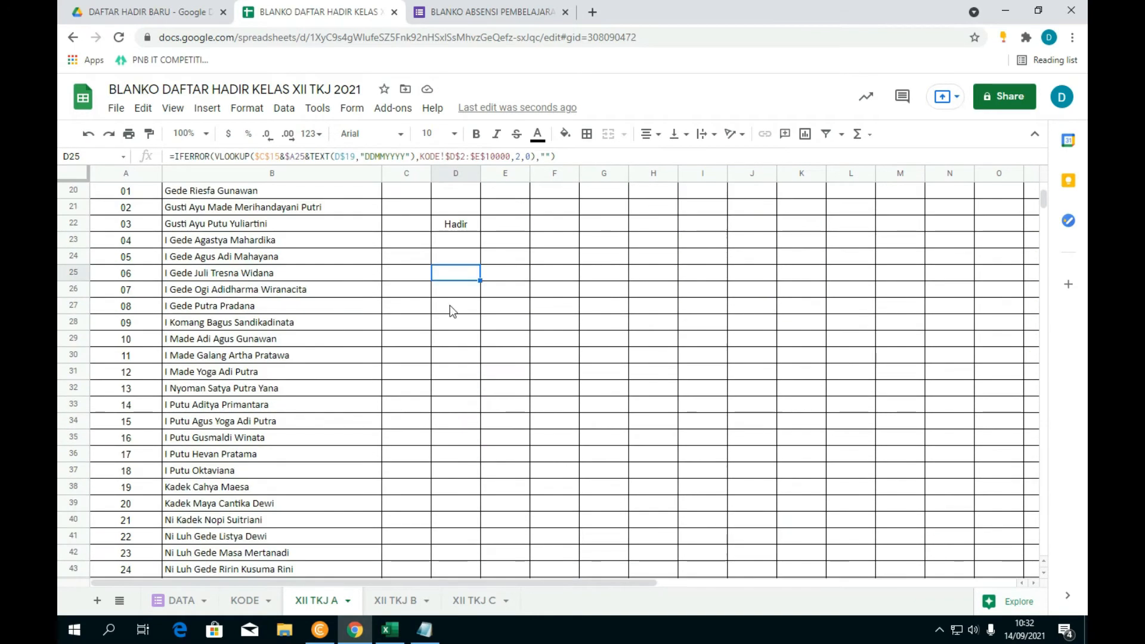
scroll(451, 298, up, 1)
click(456, 259)
scroll(460, 334, down, 1)
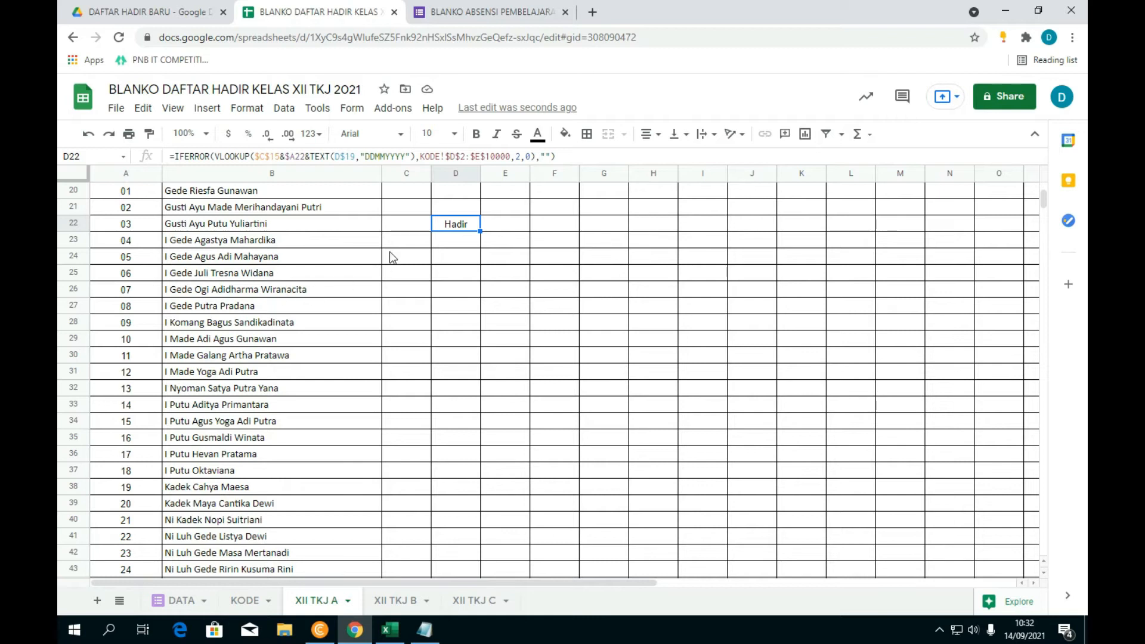
click(493, 13)
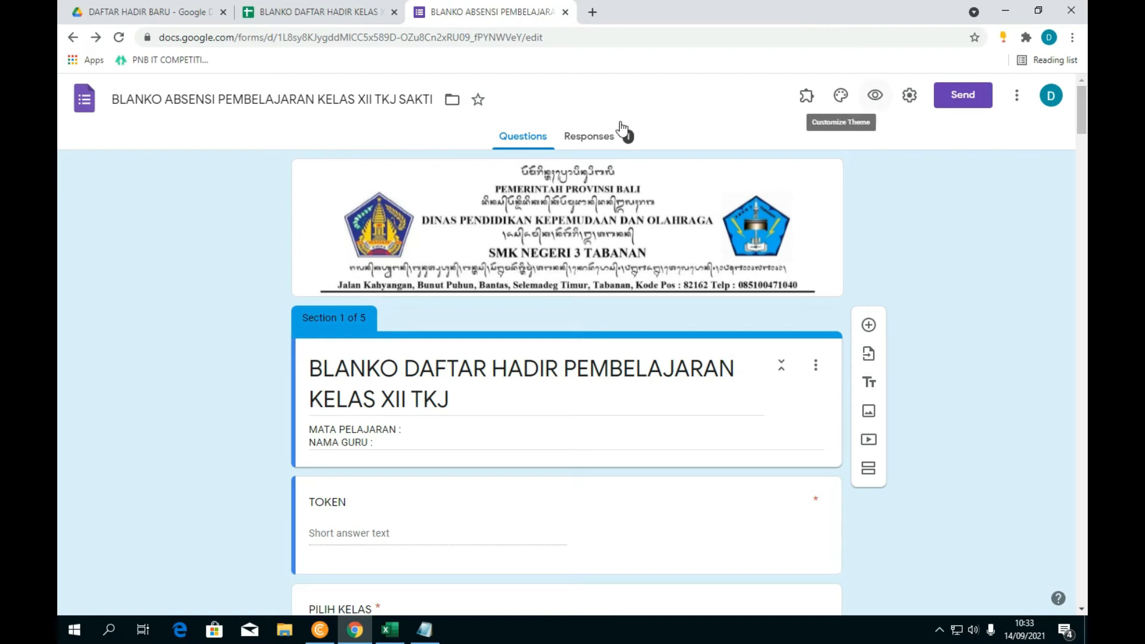
click(313, 14)
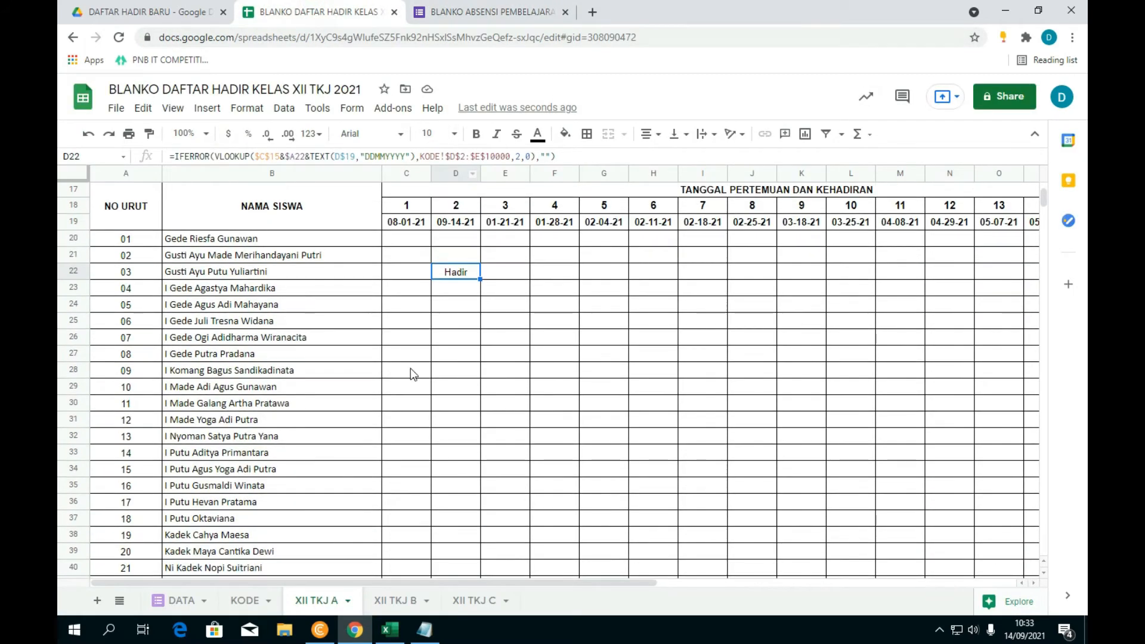
Step: Examine student number 08's row and compare the meeting dates in D19 and E19 with the attendance cells beneath them
click(191, 353)
drag(126, 355, 466, 356)
click(466, 356)
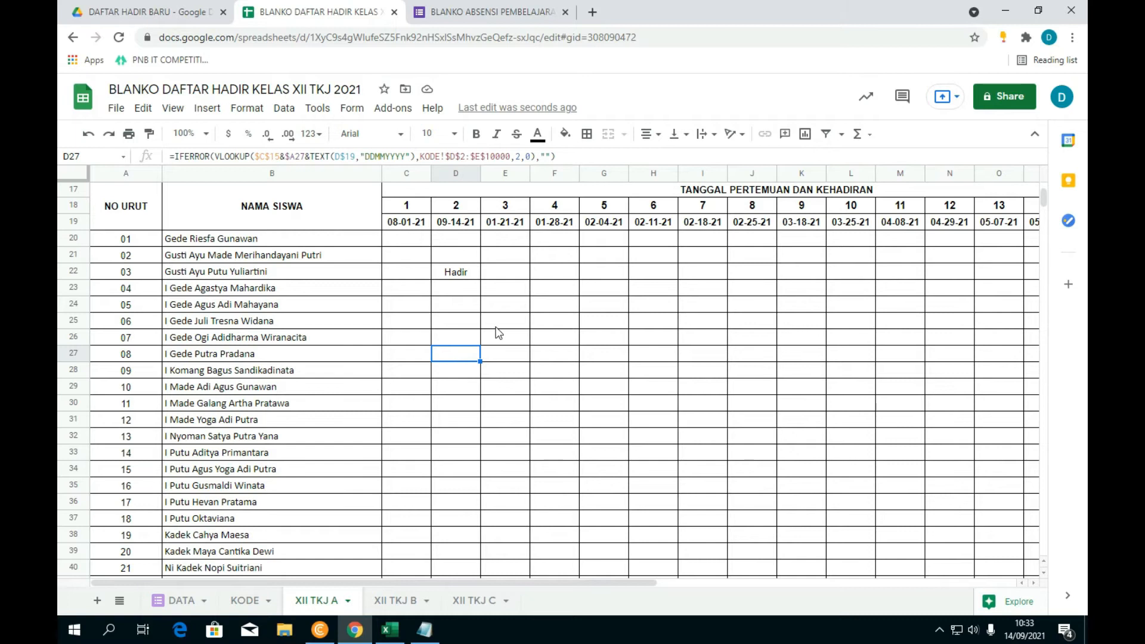
click(465, 228)
click(495, 227)
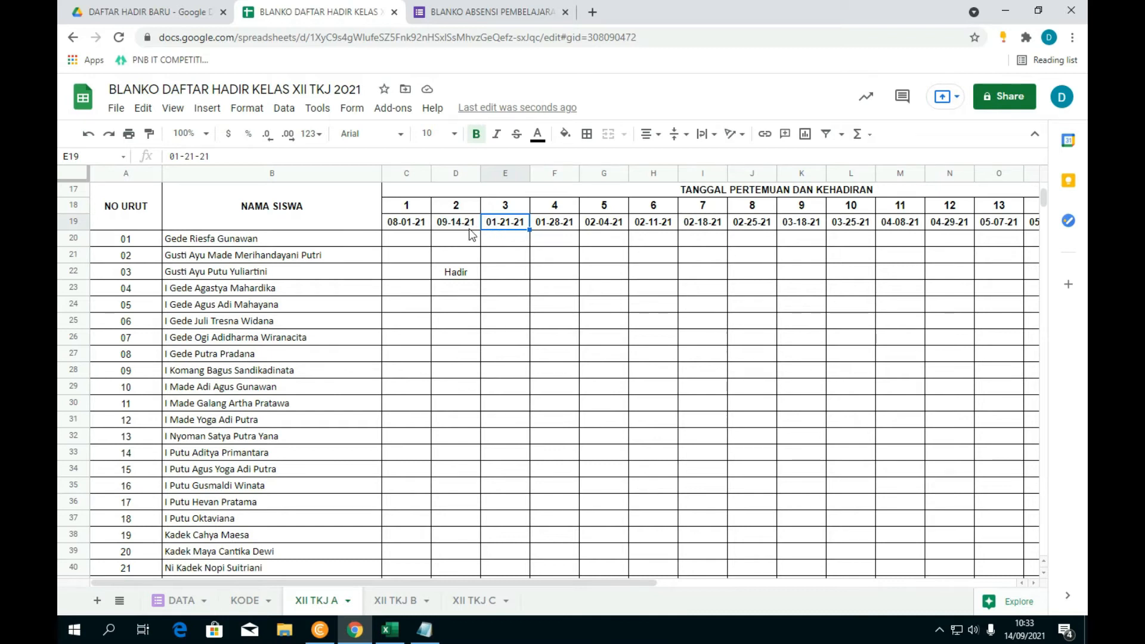
click(441, 222)
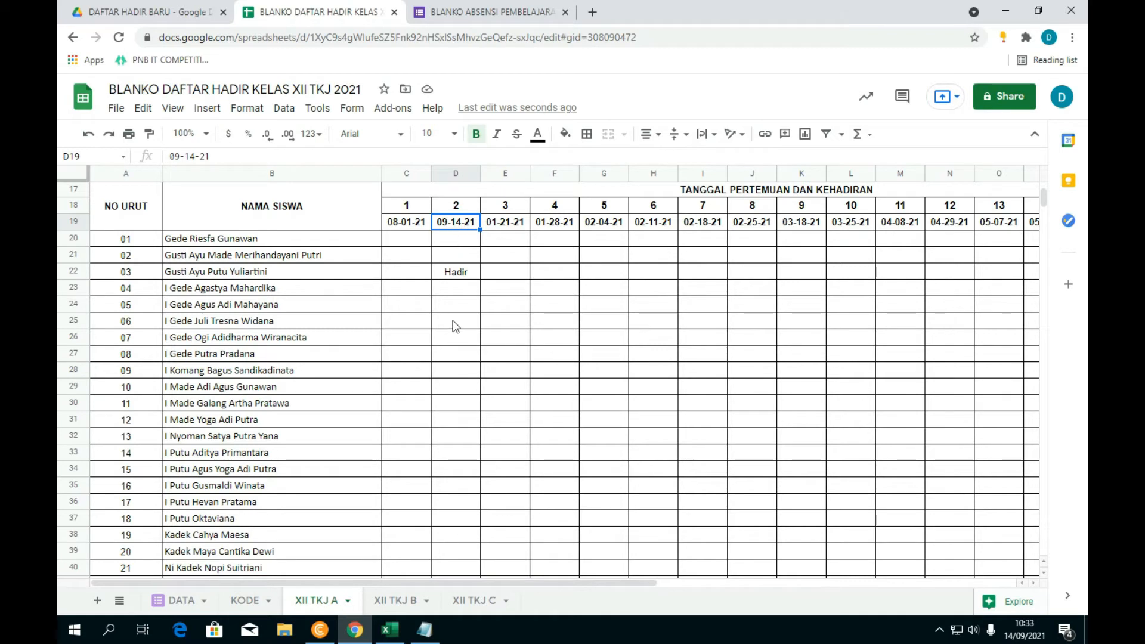
click(455, 305)
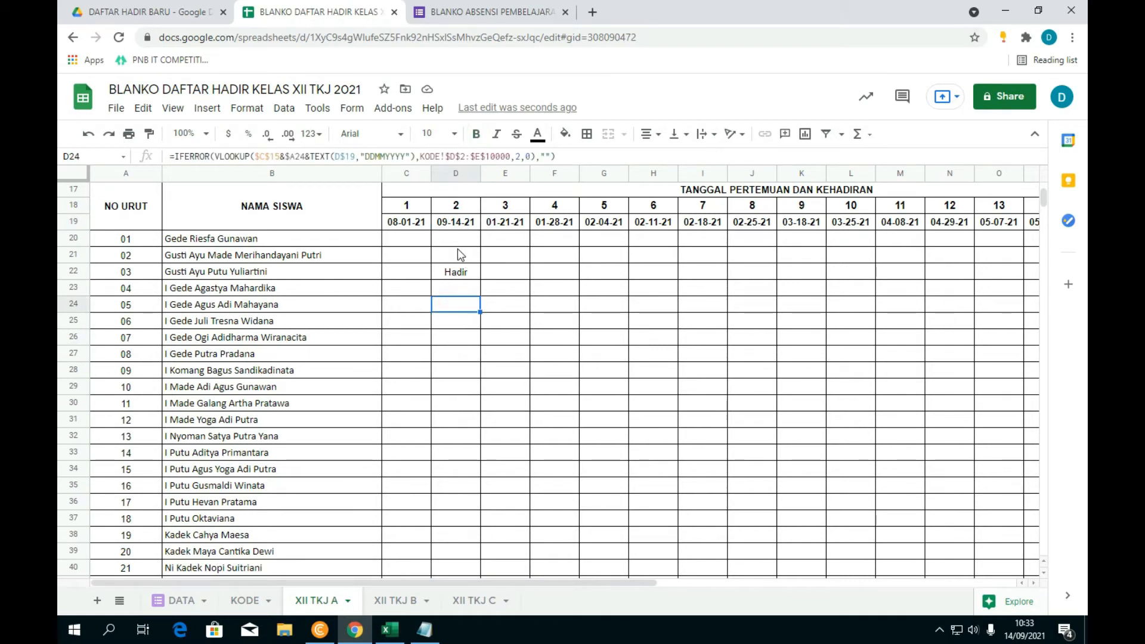
click(446, 226)
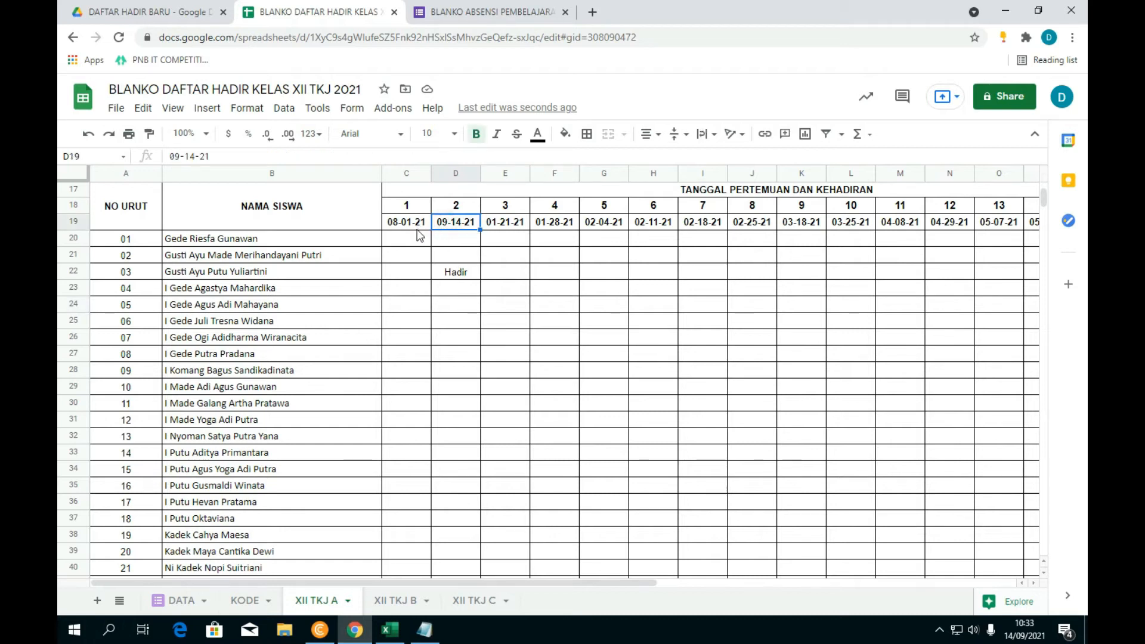
click(455, 239)
click(448, 225)
click(510, 226)
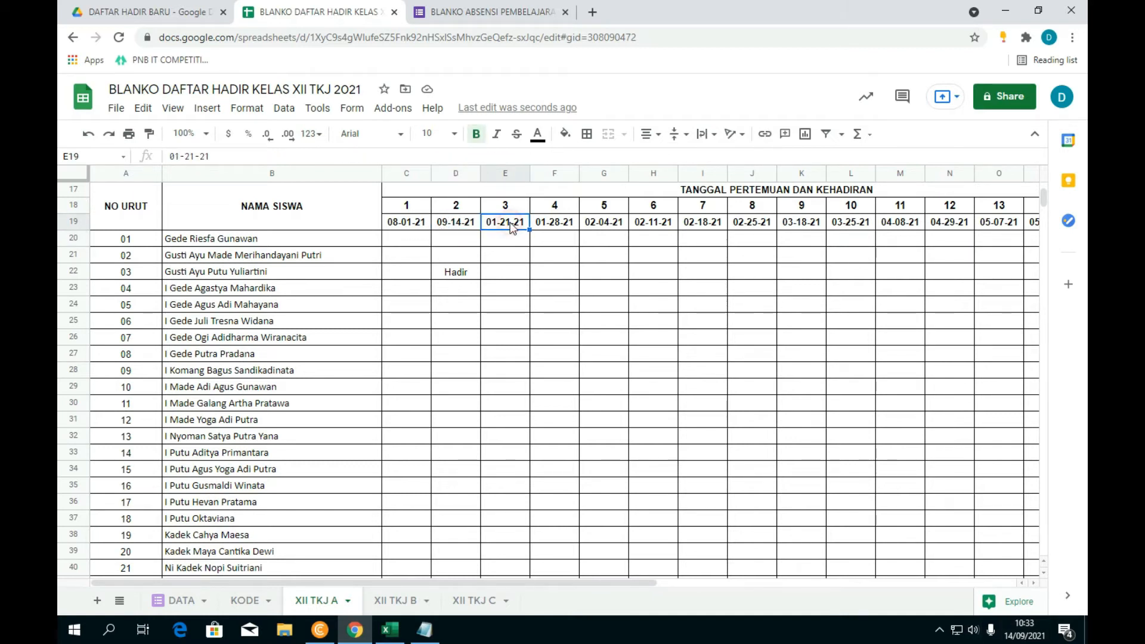
click(446, 228)
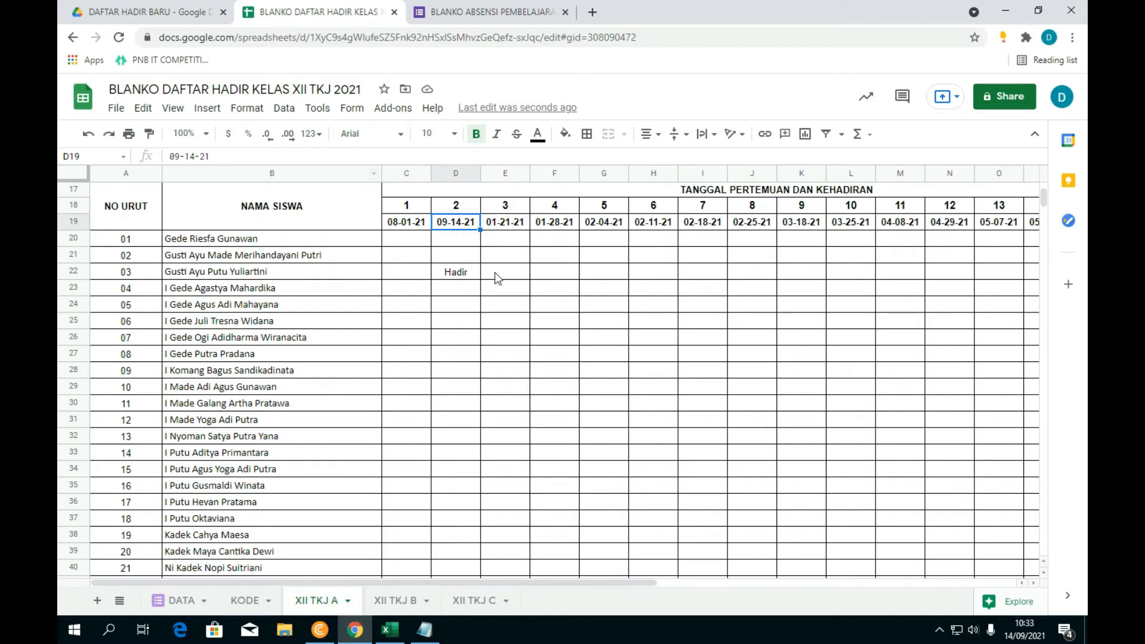
click(540, 318)
click(468, 273)
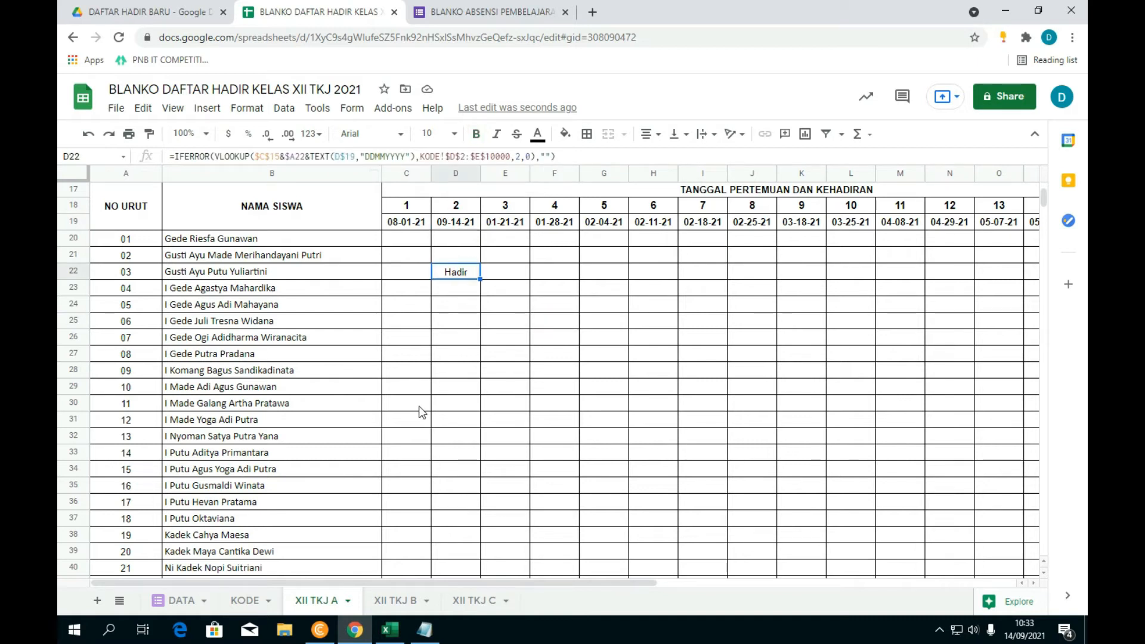
click(208, 358)
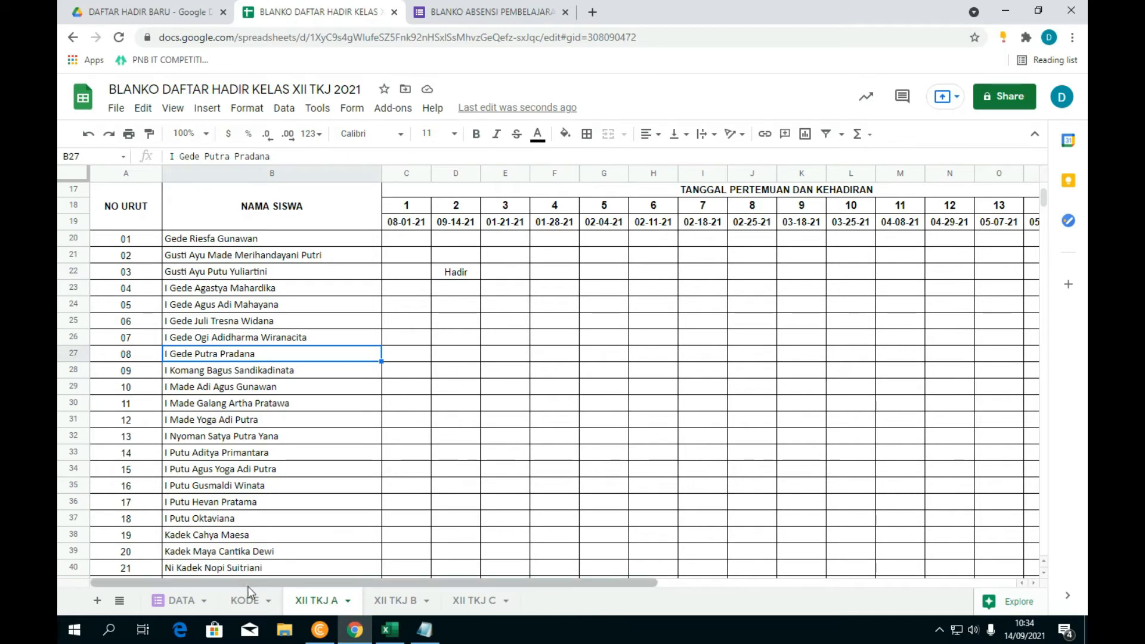
Step: Open the attendance form's preview, fill in the TOKEN field, choose class XII TKJ A, and continue to the student selection
click(496, 11)
scroll(422, 358, down, 2)
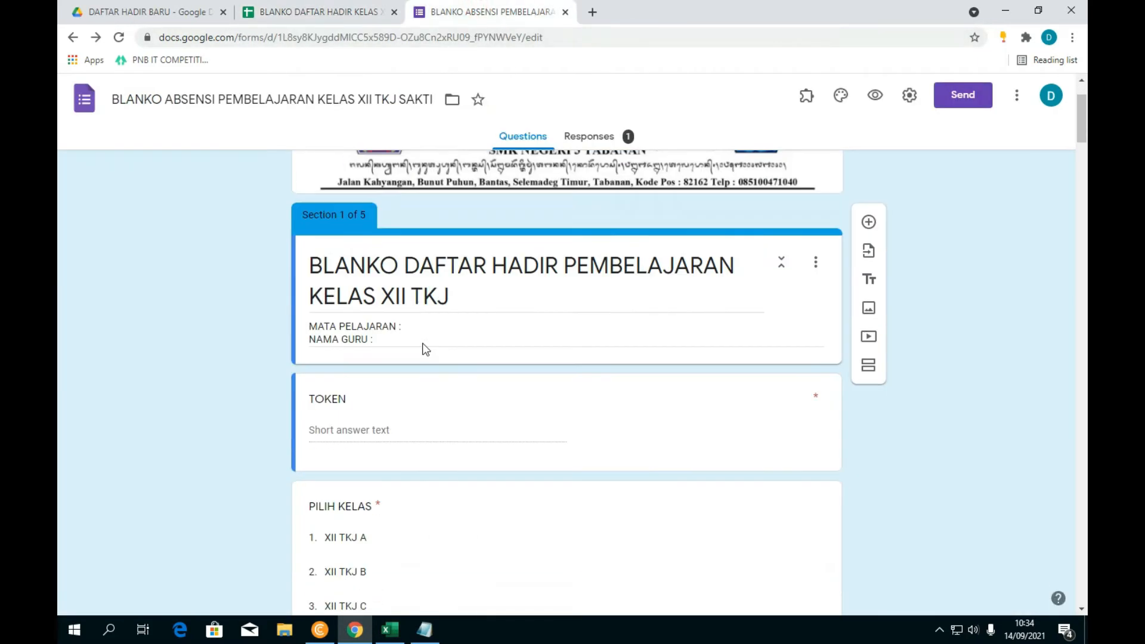
click(874, 97)
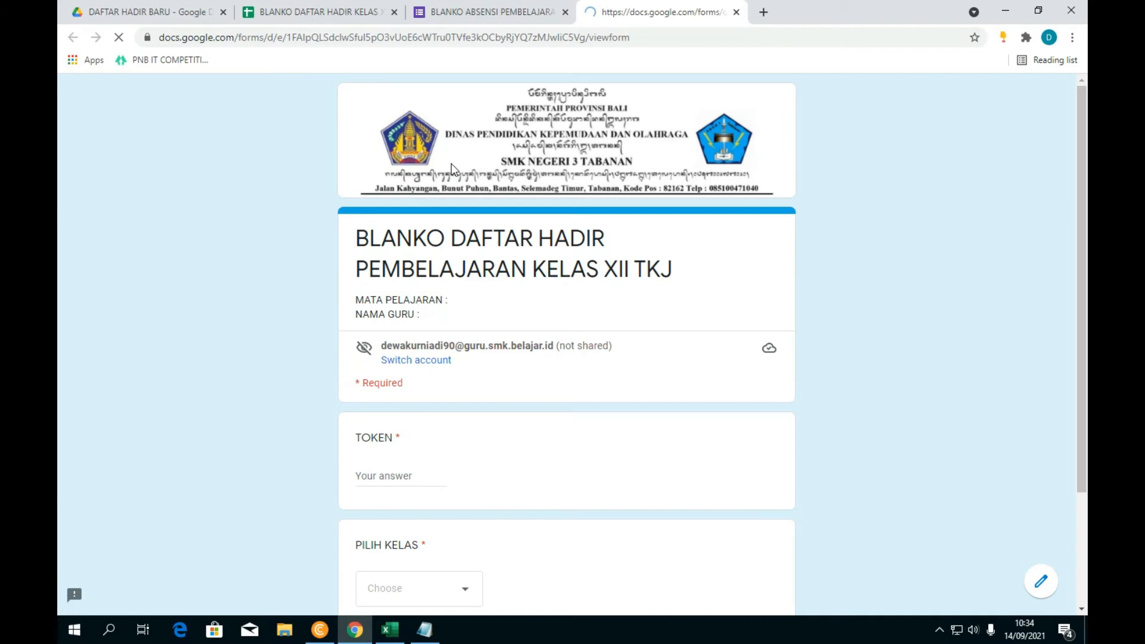
scroll(451, 163, down, 2)
click(387, 328)
text(1234)
click(448, 442)
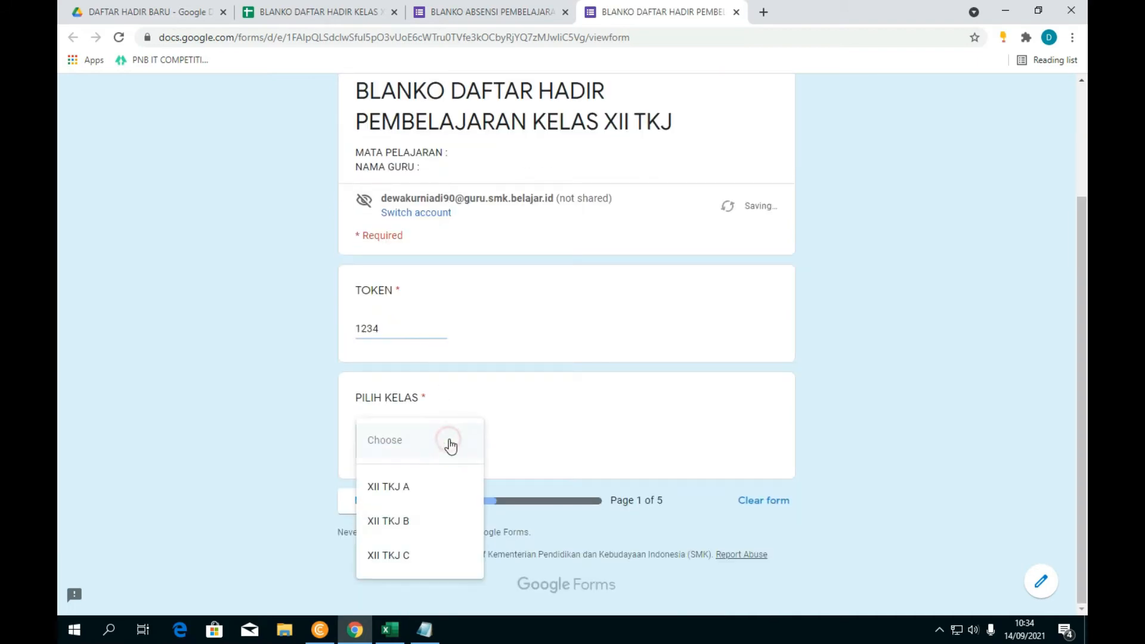
click(401, 478)
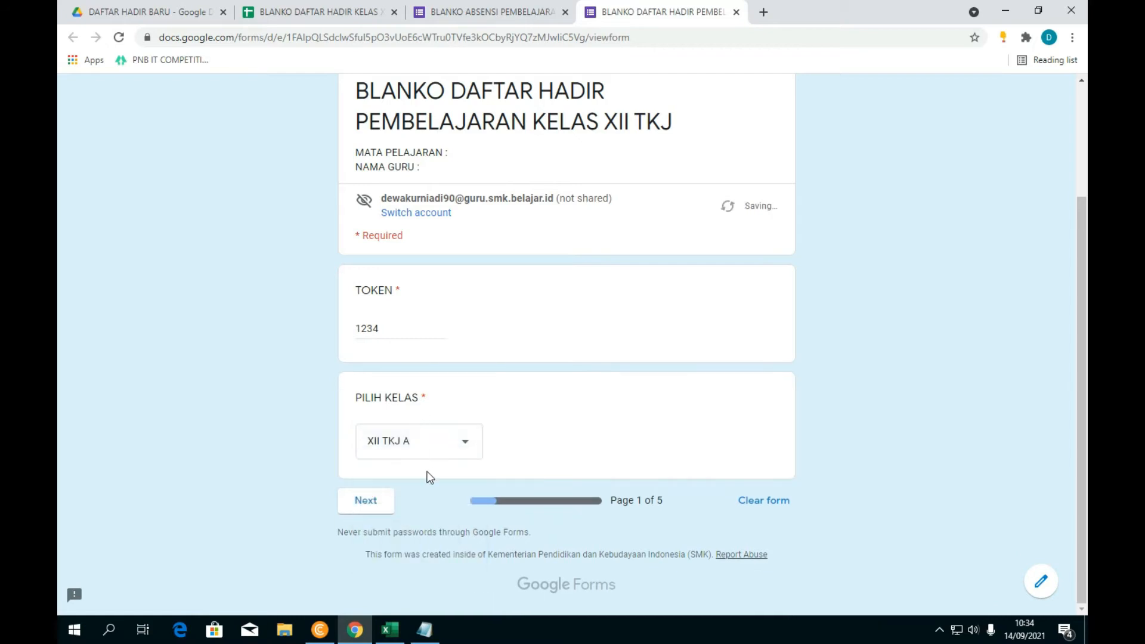
click(374, 501)
scroll(437, 432, down, 1)
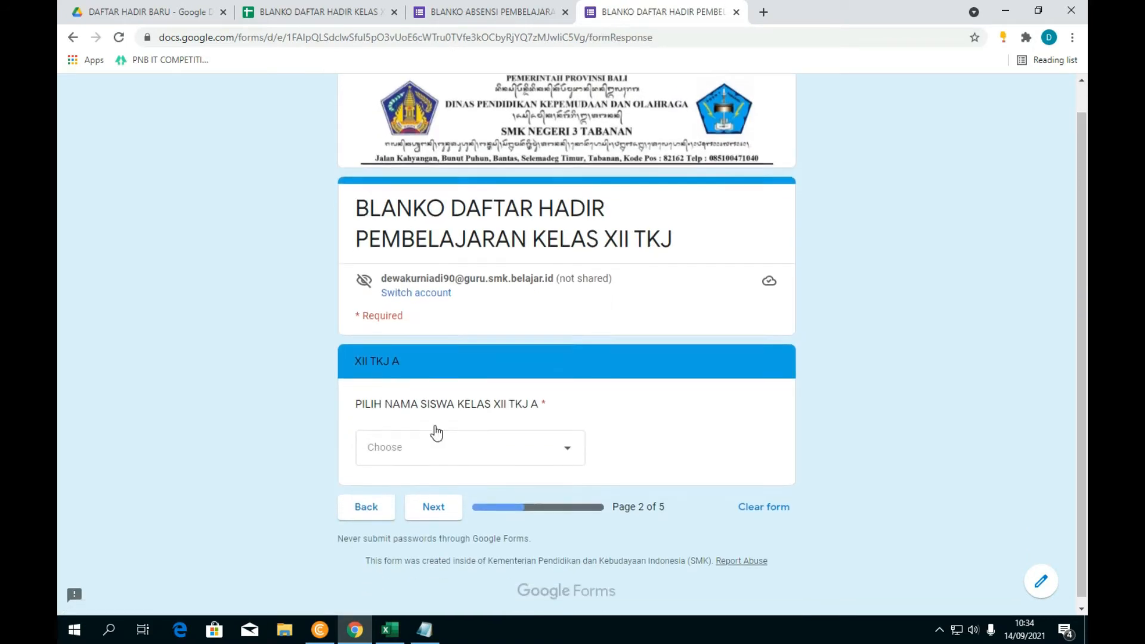
Step: Select student number 08, set KETERANGAN to Hadir, and submit the attendance response
click(513, 445)
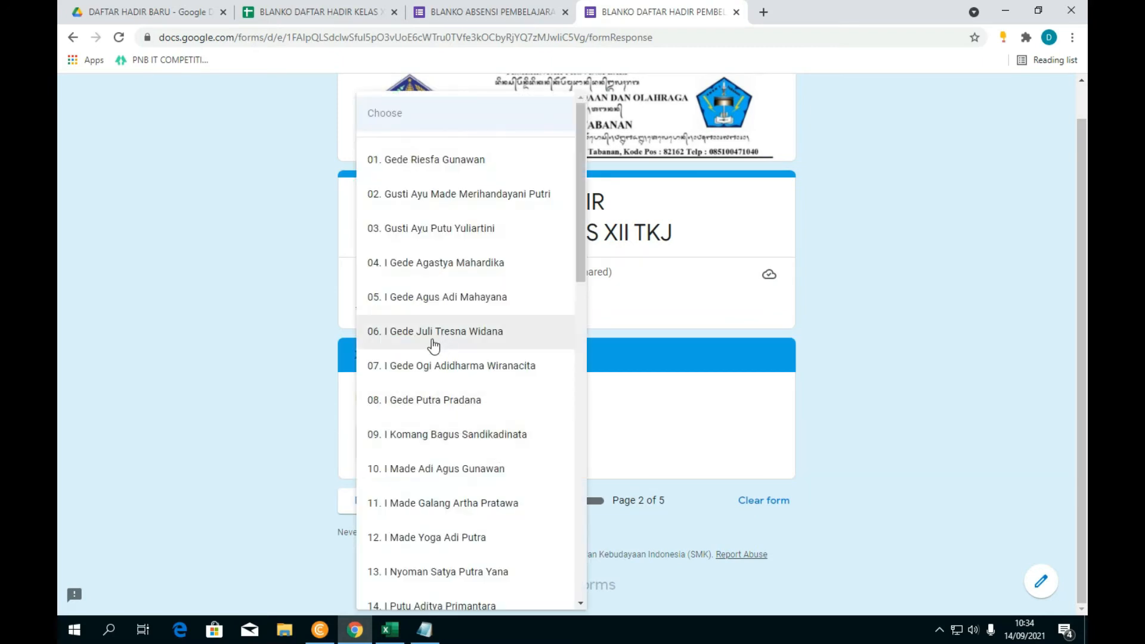
click(429, 400)
click(418, 501)
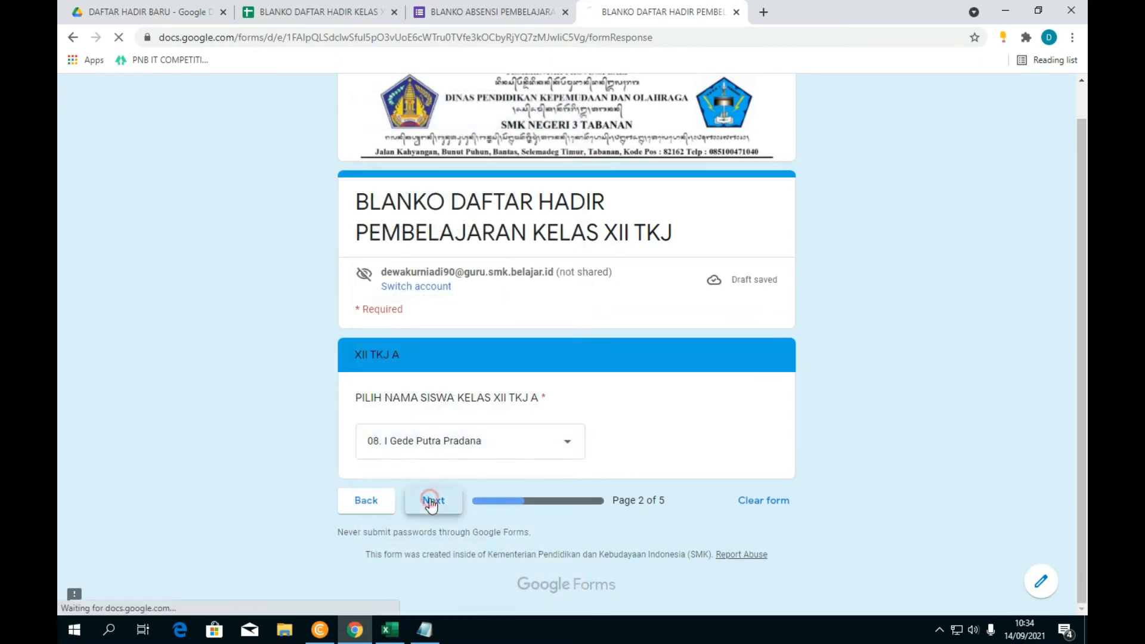
click(432, 532)
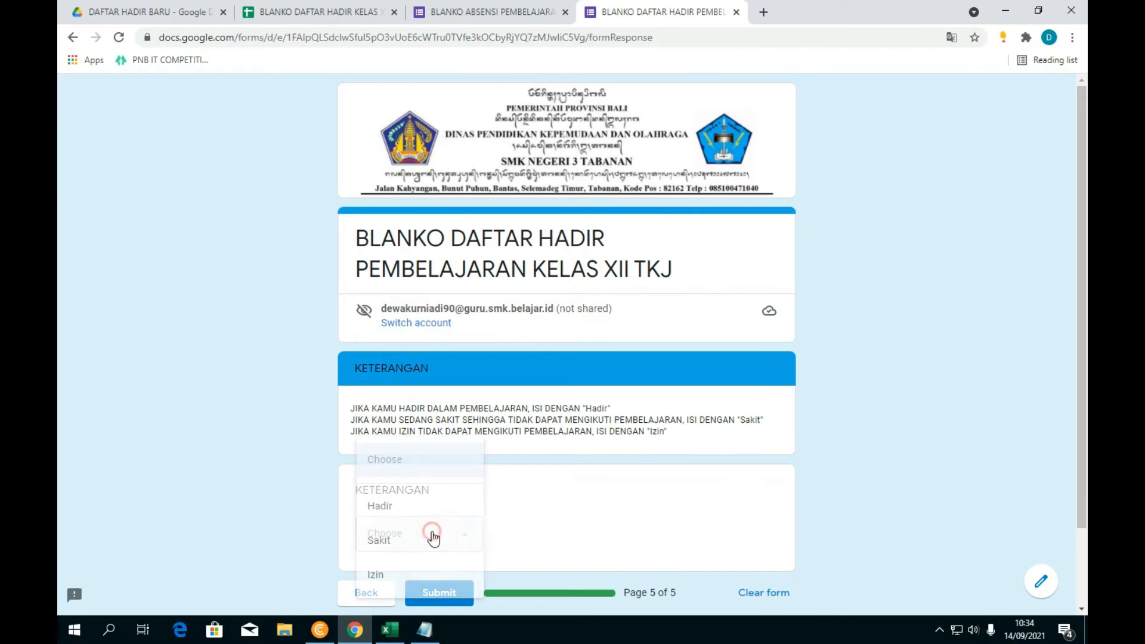
click(422, 506)
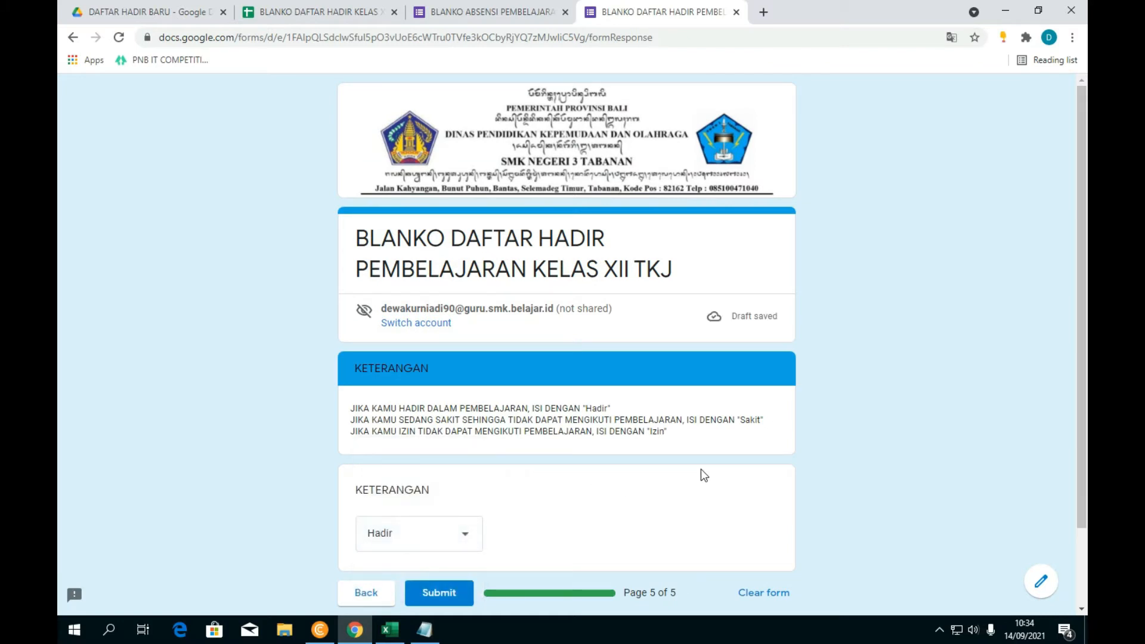
scroll(701, 470, down, 1)
click(439, 521)
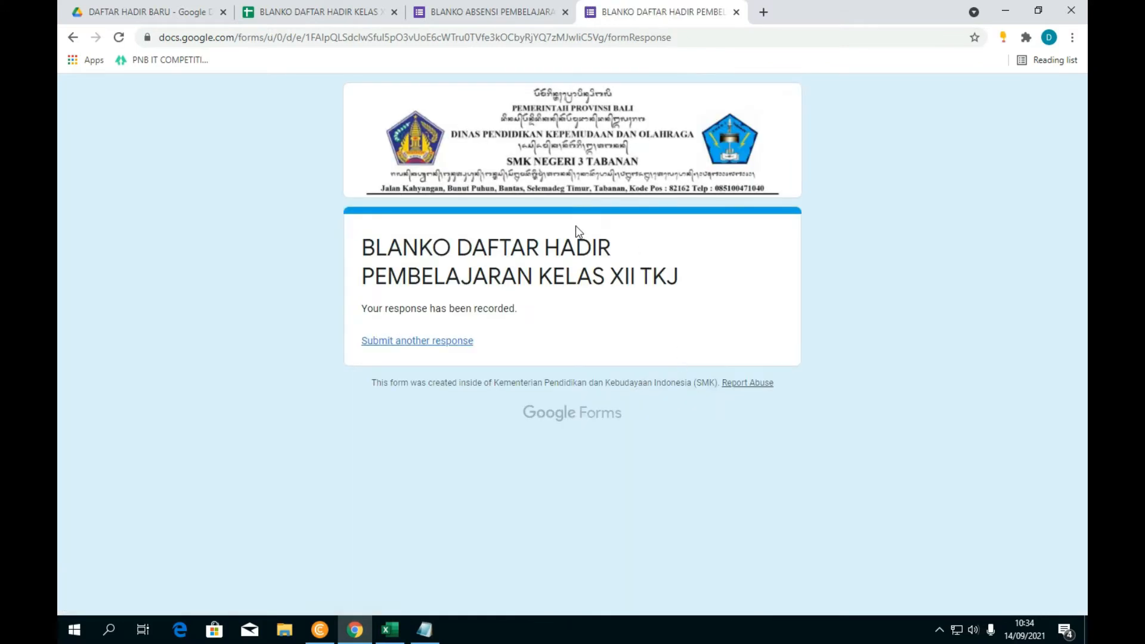
Step: Close the submitted form page and view the attendance form's responses
click(737, 12)
click(324, 13)
click(449, 11)
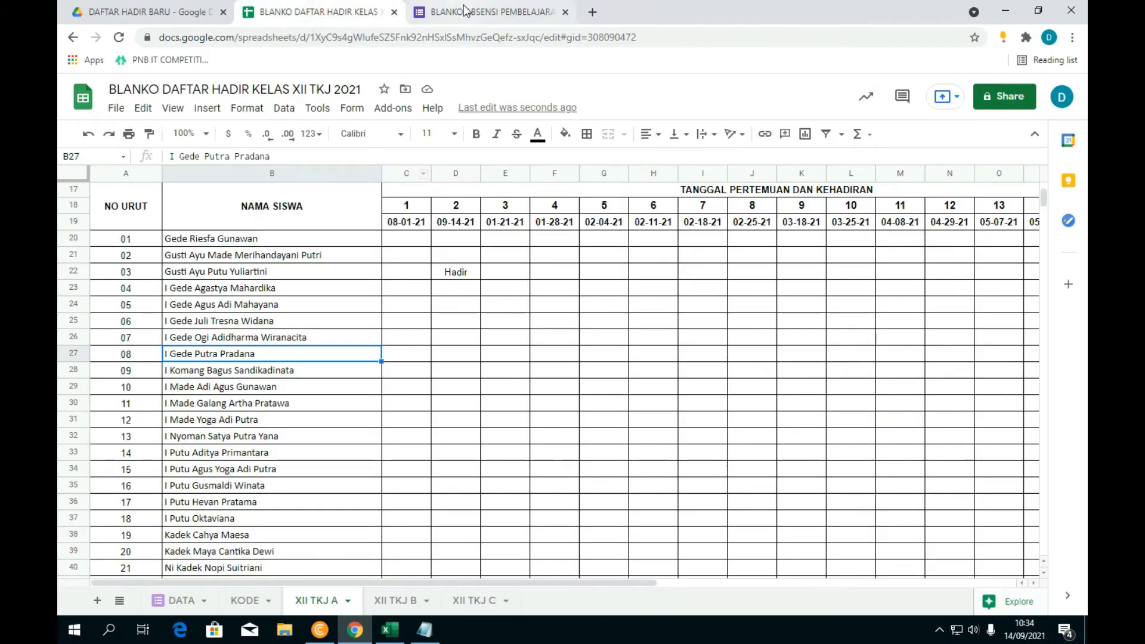
click(600, 136)
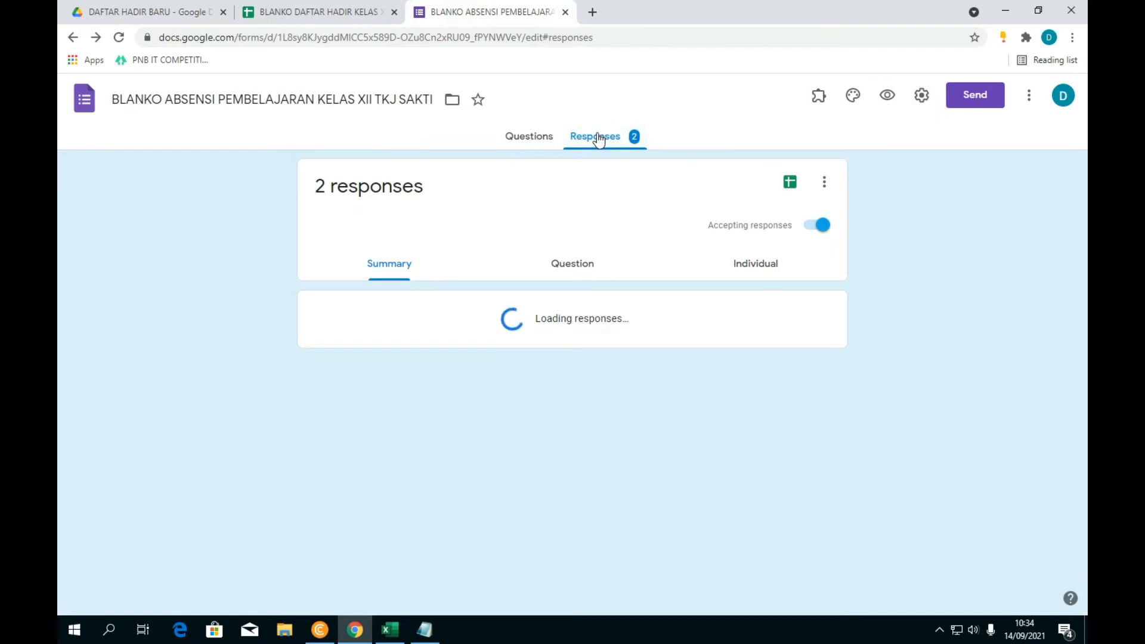
Step: Check the meeting 2 attendance of student numbers 03 and 08 in the spreadsheet and inspect the formulas in D60 and D61
click(311, 18)
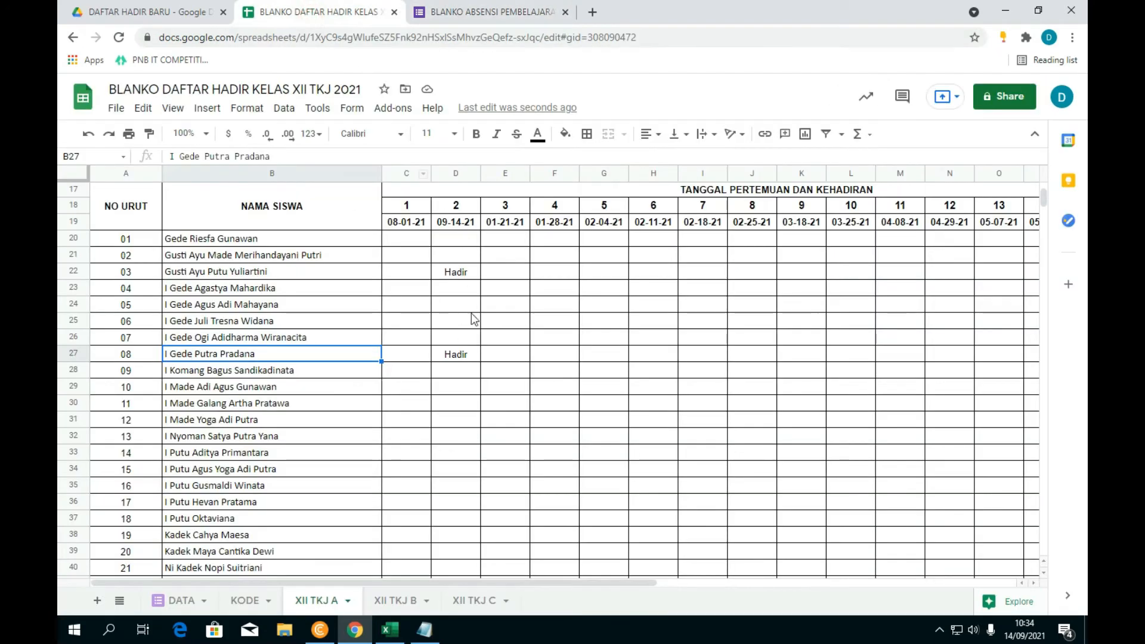
click(450, 358)
click(517, 401)
click(467, 356)
click(463, 276)
scroll(484, 358, down, 10)
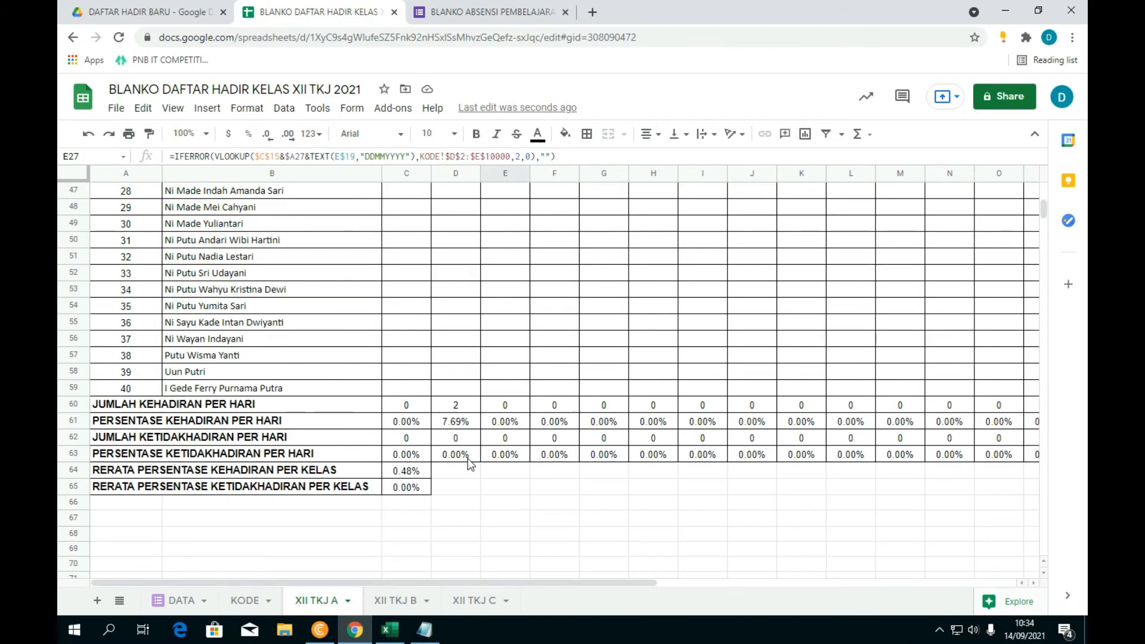
click(458, 407)
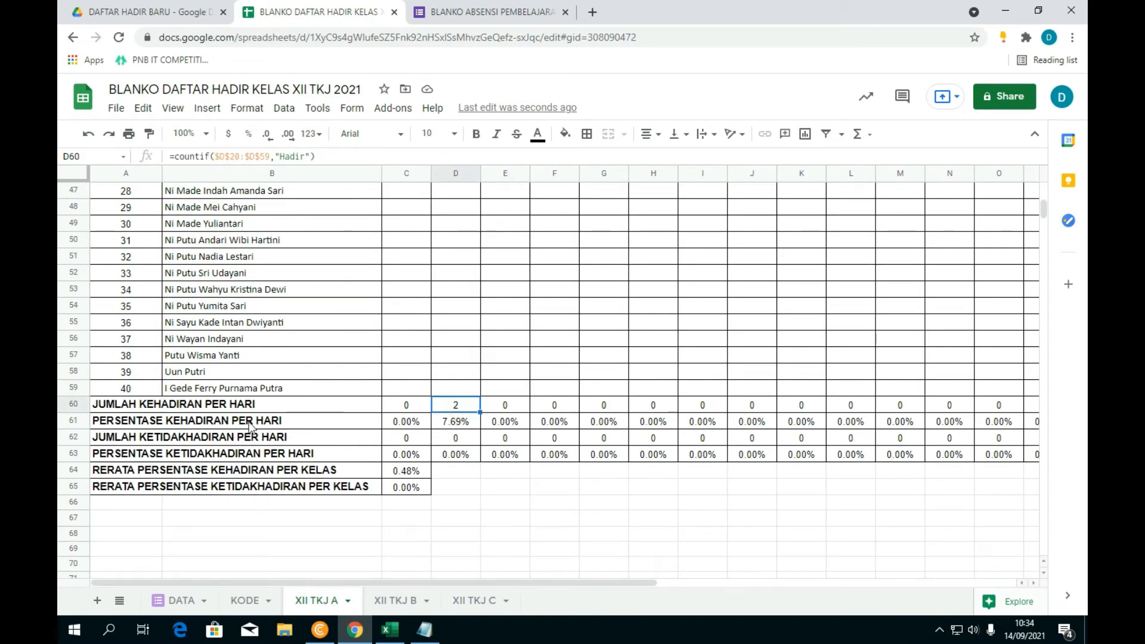
click(453, 424)
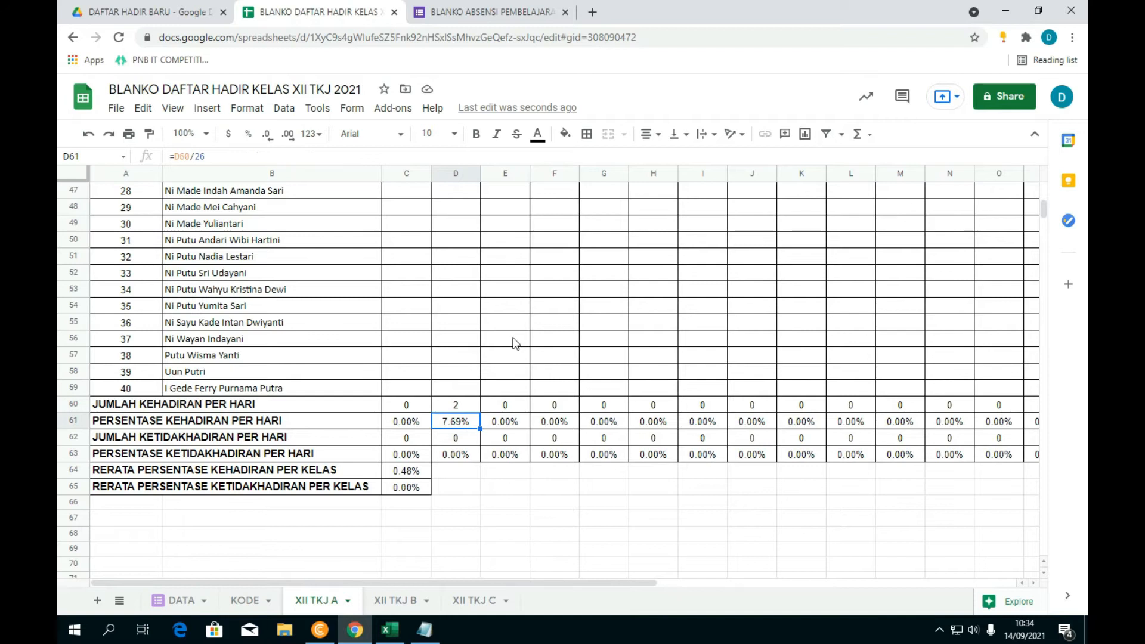
Step: Review the meeting 2 entries on the XII TKJ A sheet and inspect the lookup formulas in D33 and G24
scroll(514, 341, up, 12)
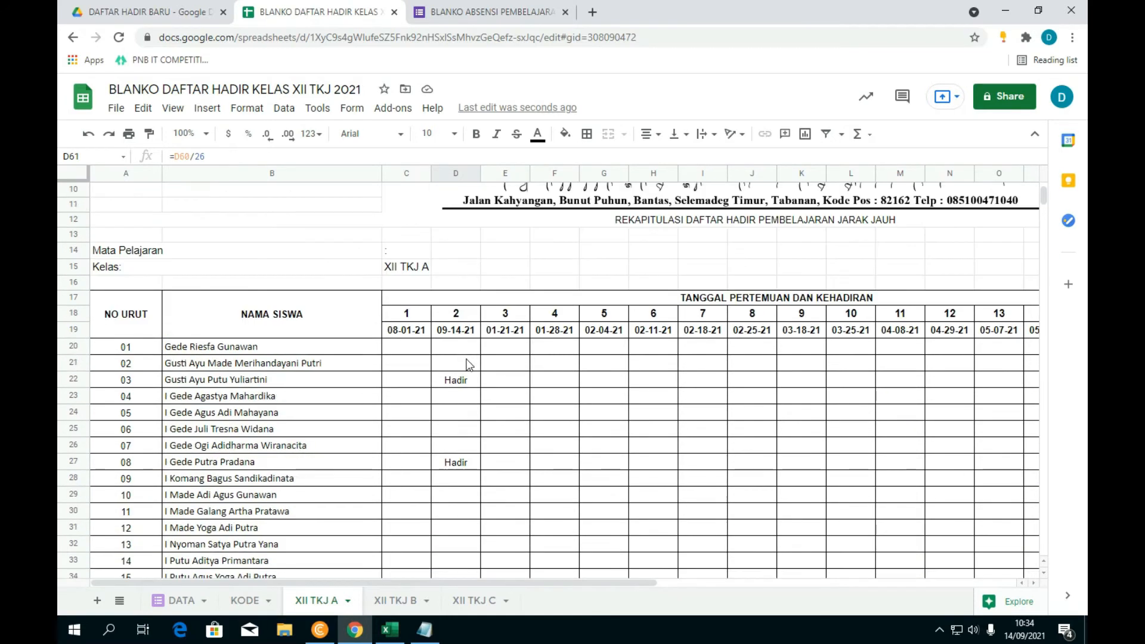
scroll(531, 400, down, 4)
click(450, 368)
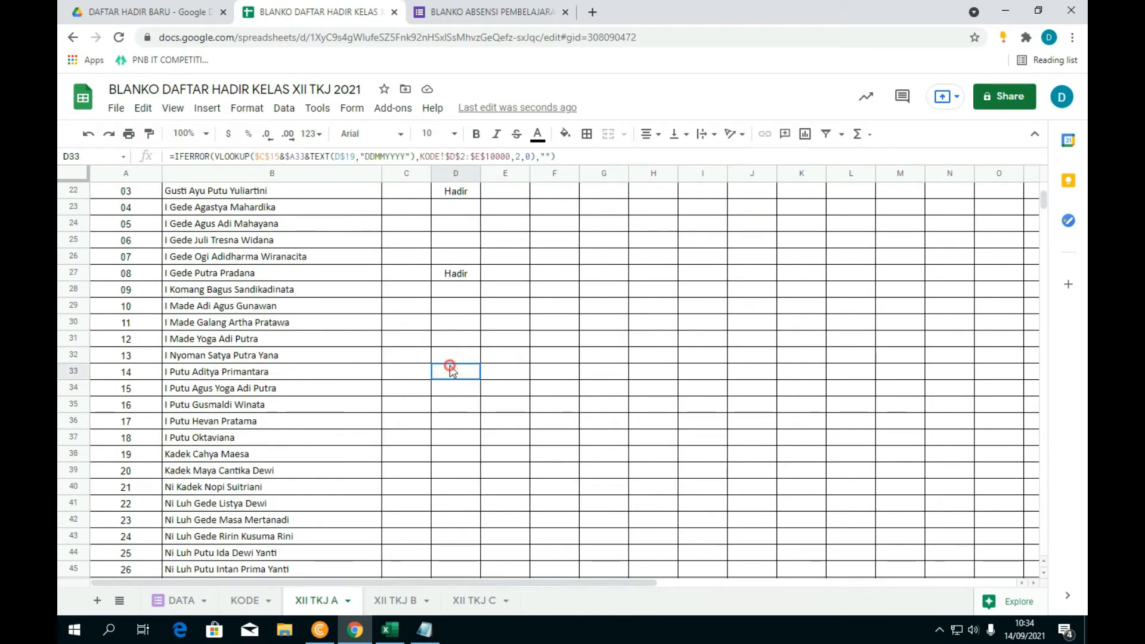
scroll(465, 305, up, 3)
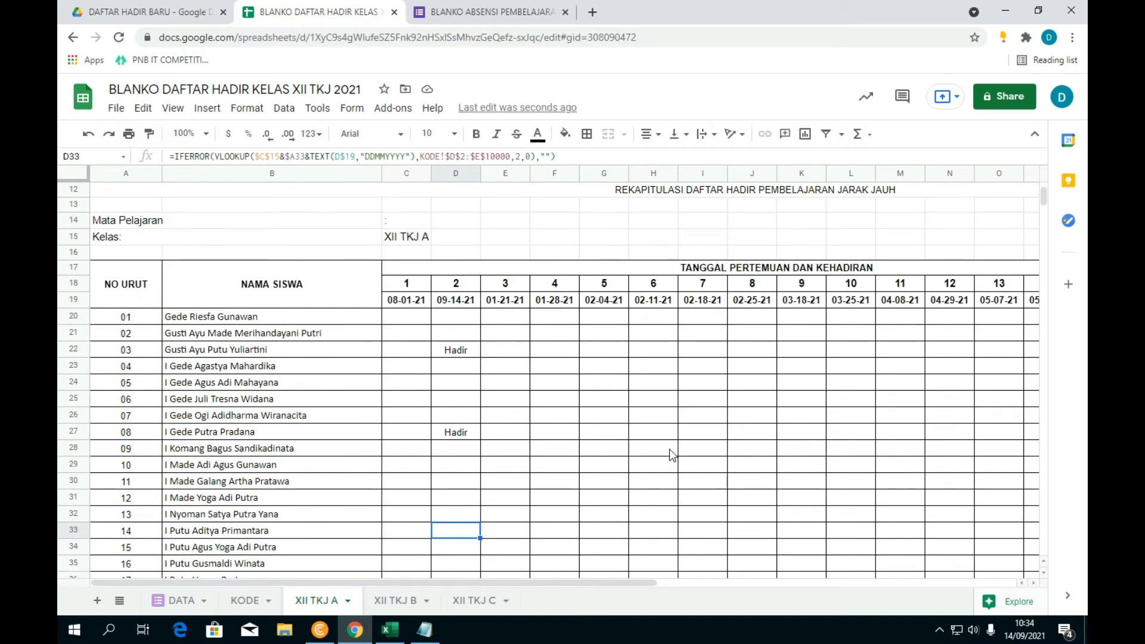
scroll(671, 454, up, 1)
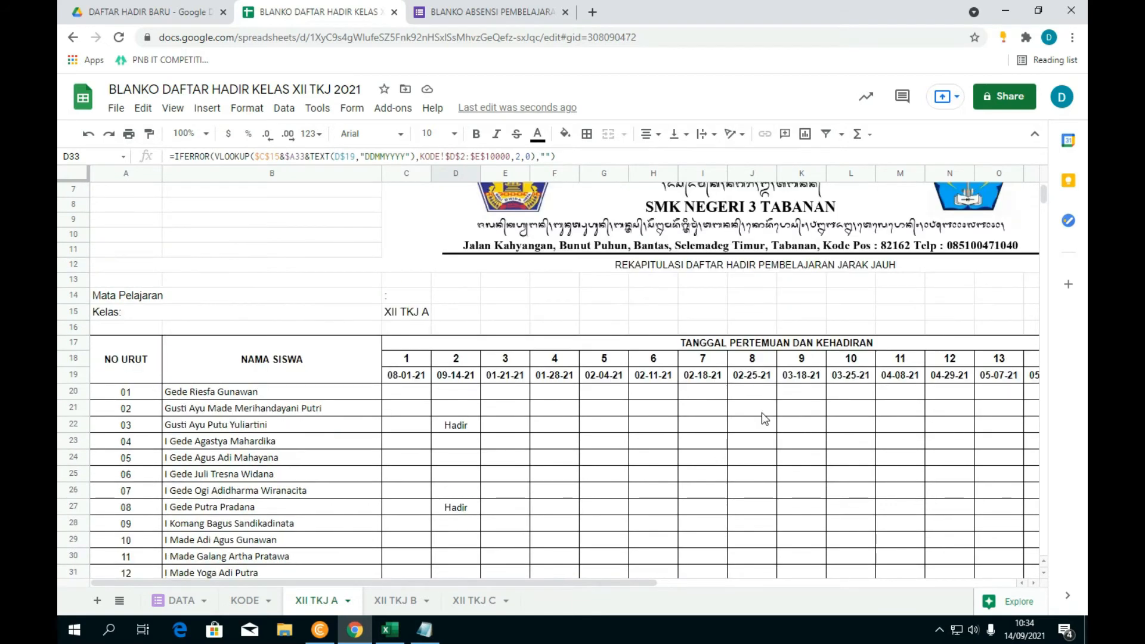
click(593, 457)
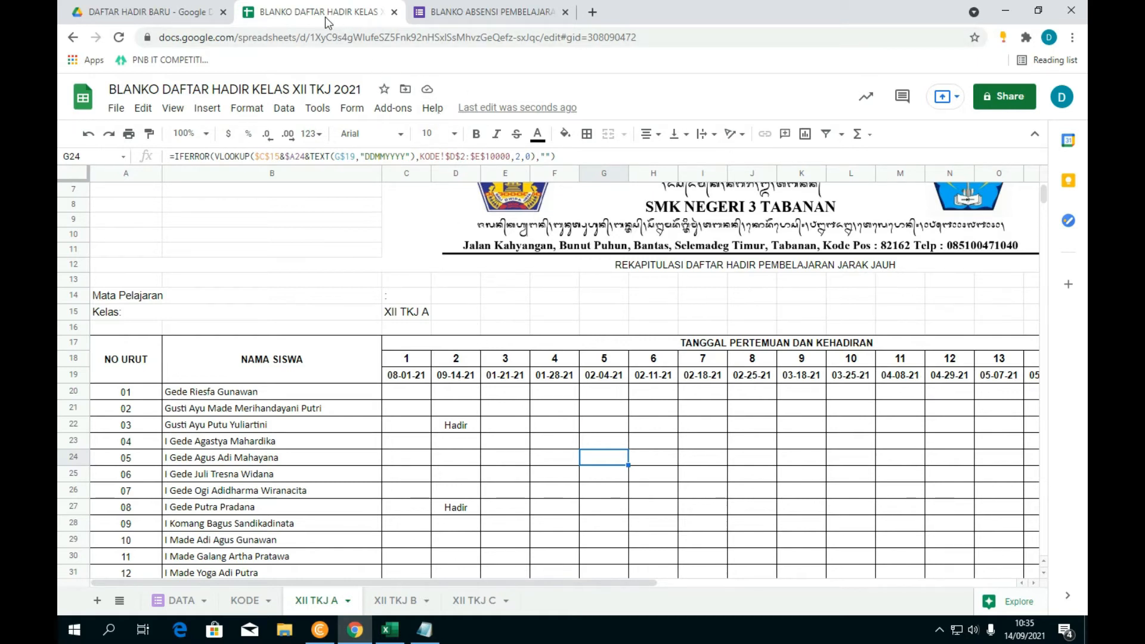
Step: Replace TKJ with DIB in the title of the attendance form's first section
click(480, 18)
click(518, 146)
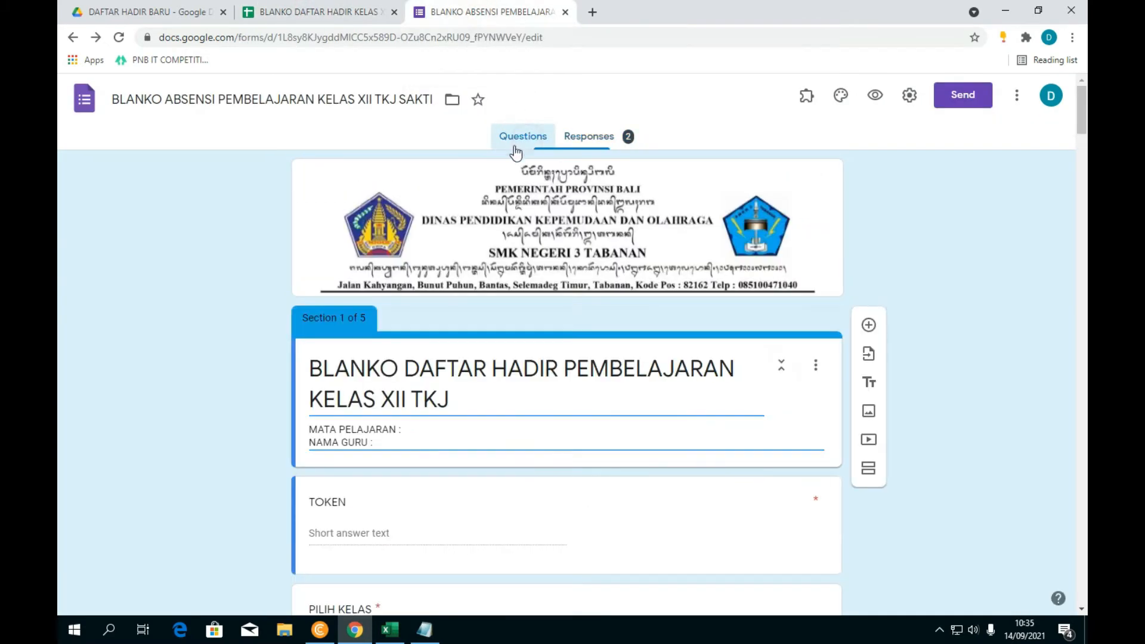
scroll(515, 326, down, 2)
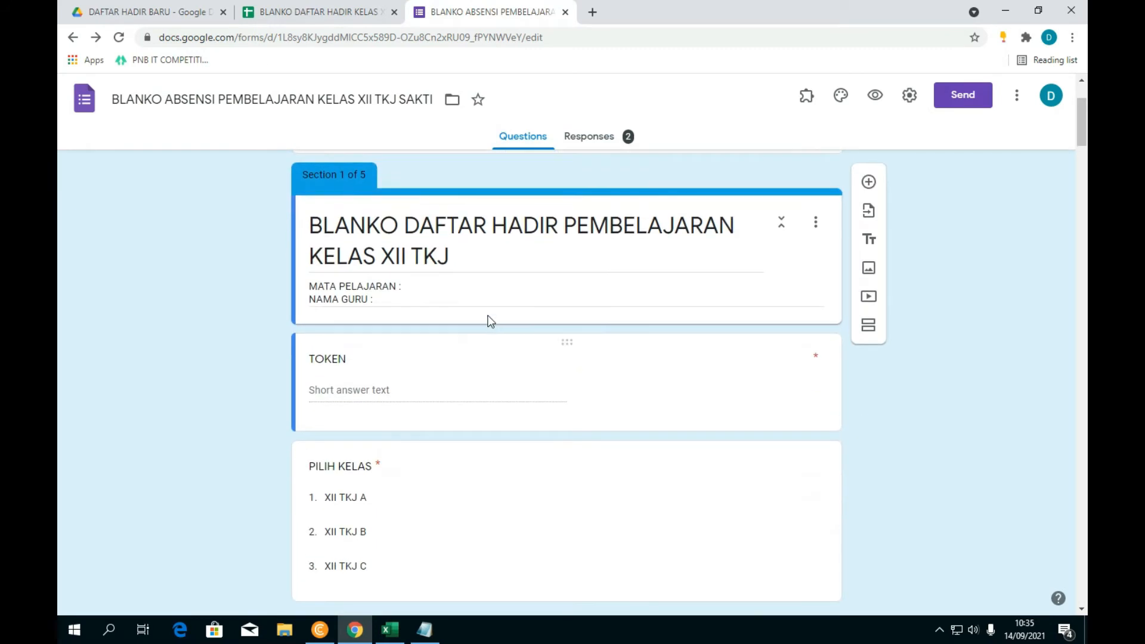
scroll(529, 246, up, 2)
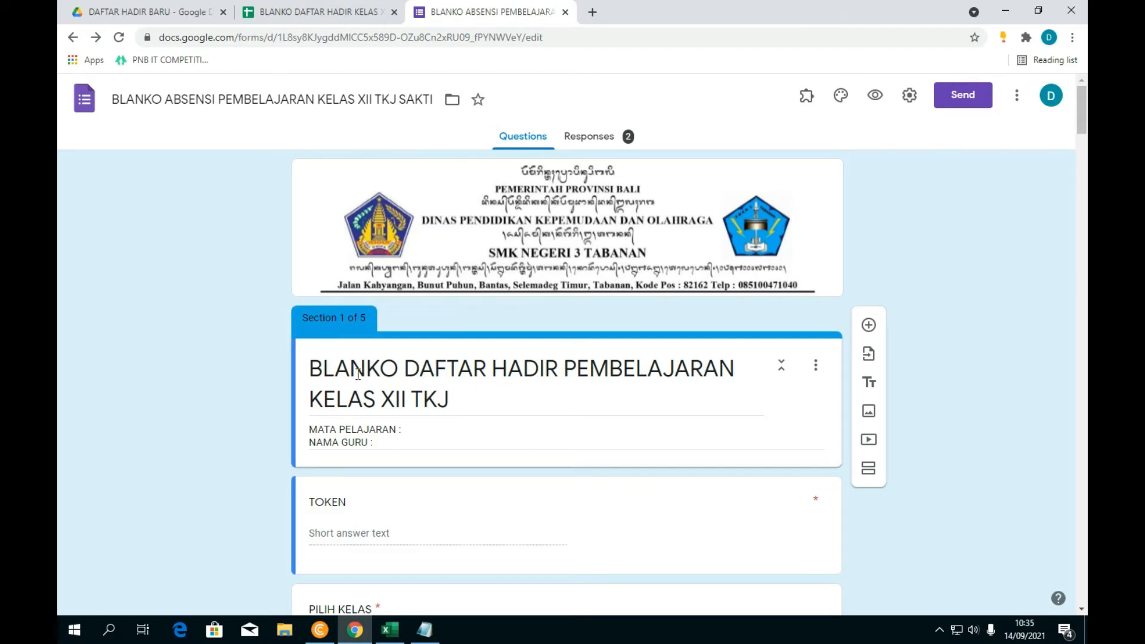
drag(468, 401, 416, 399)
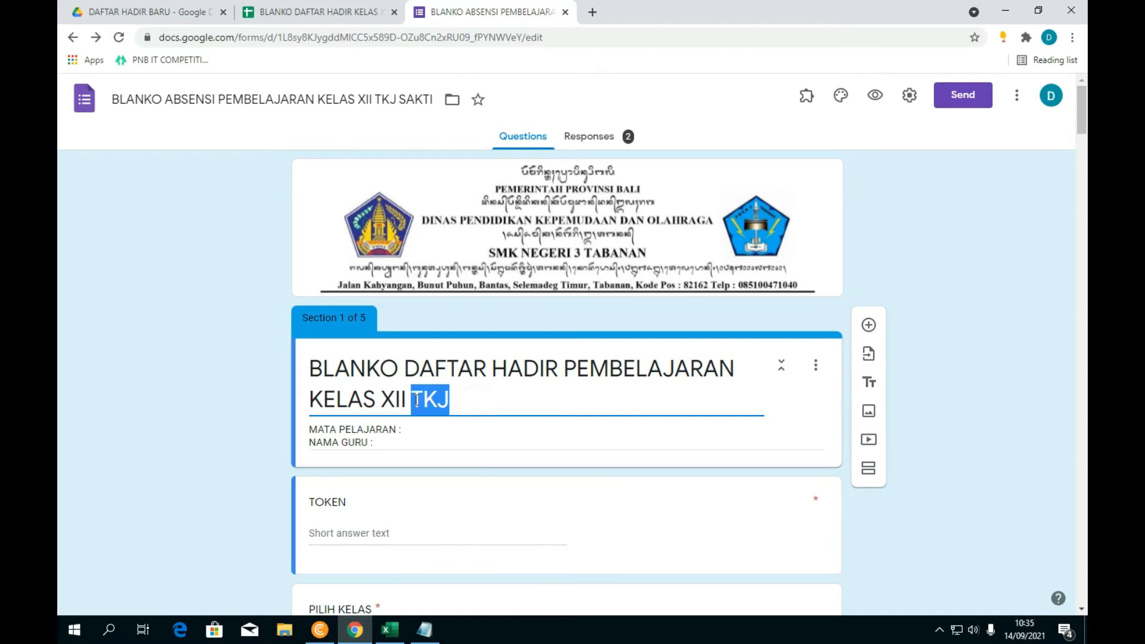
mouse_move(389, 637)
text(DIB)
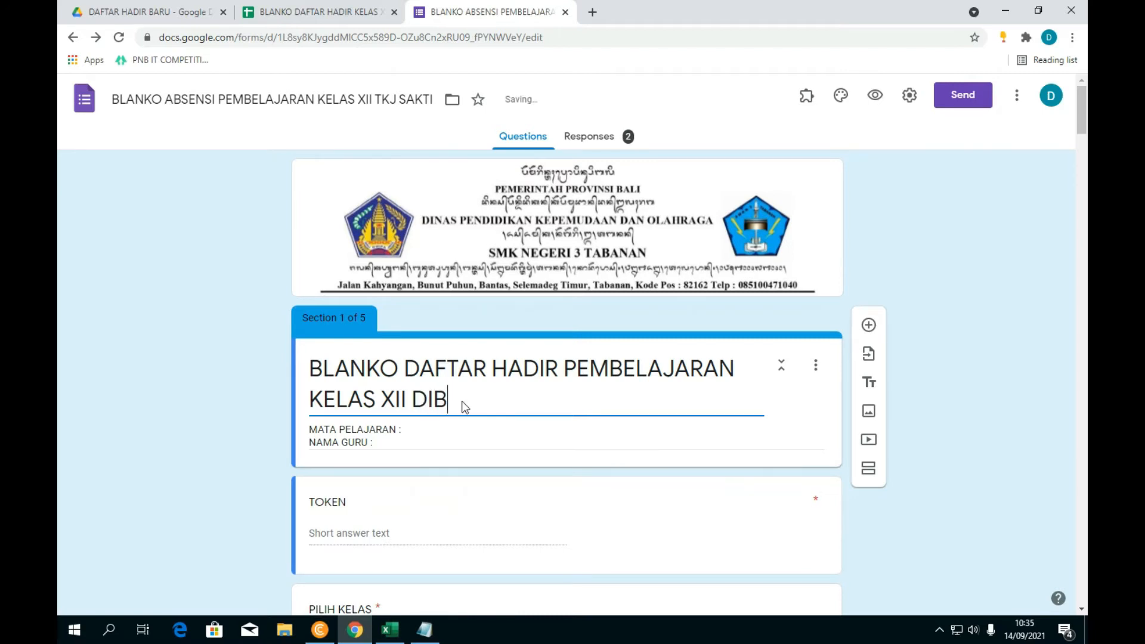
Step: Open the form description containing MATA PELAJARAN and NAMA GURU for editing
scroll(463, 411, down, 2)
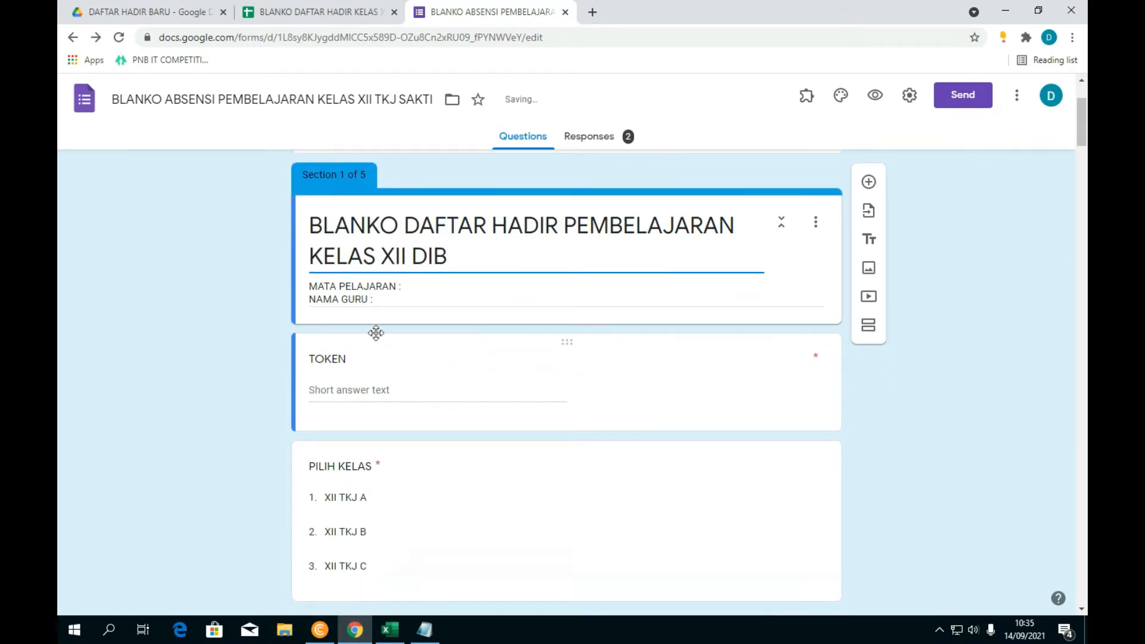
click(400, 366)
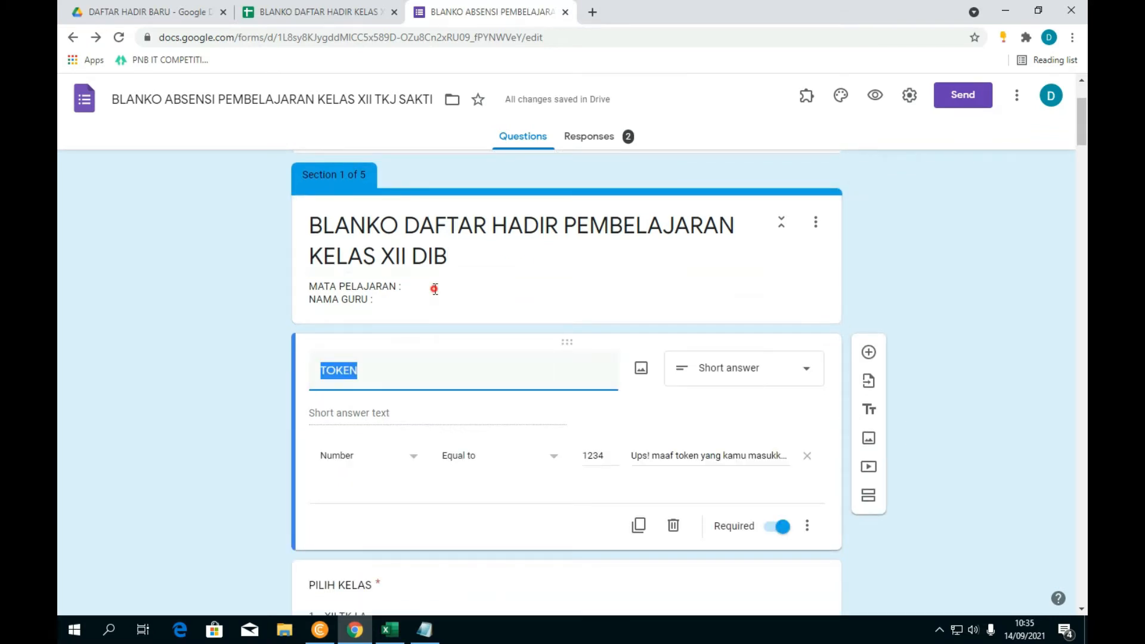
click(384, 301)
click(415, 291)
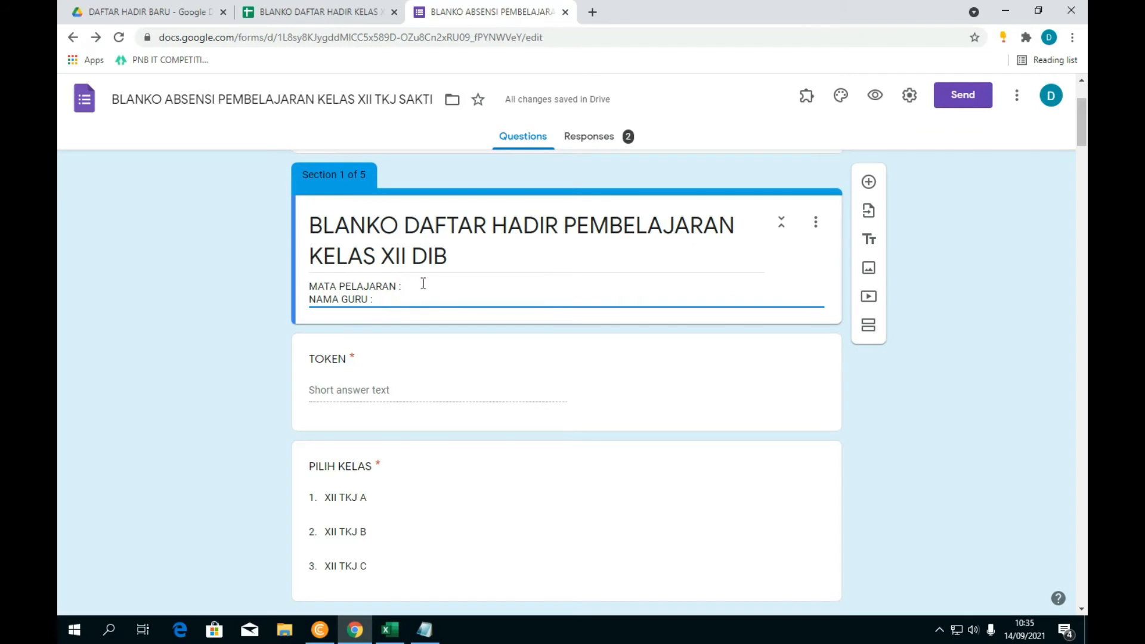
Step: Set a new token number in the TOKEN question's answer validation and check its custom error text
click(399, 350)
scroll(422, 389, down, 3)
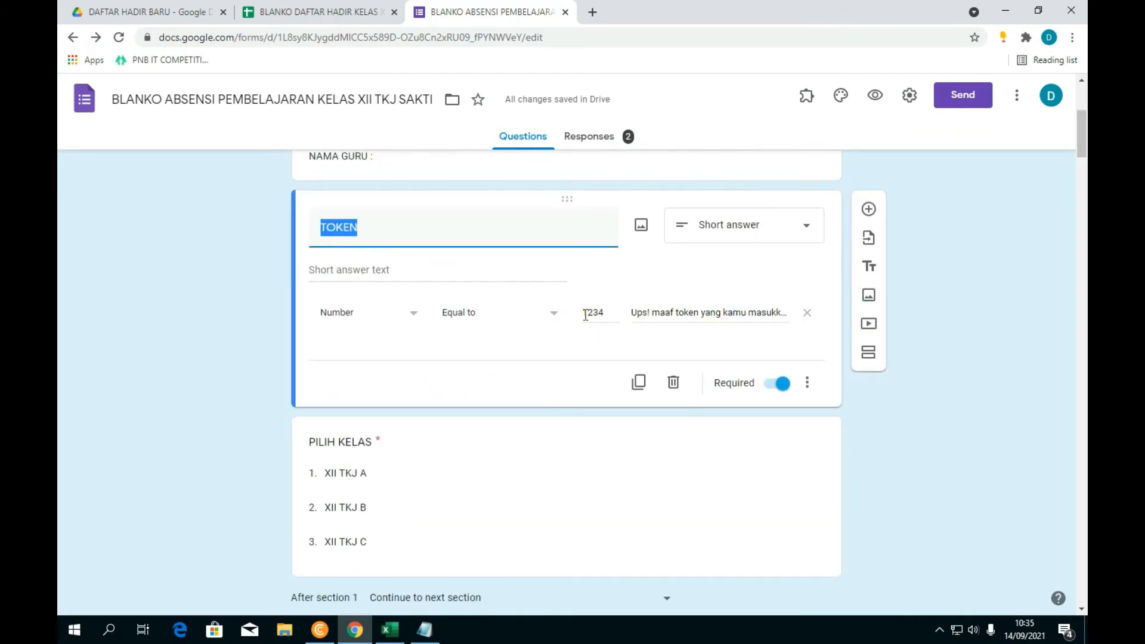
drag(586, 315, 602, 314)
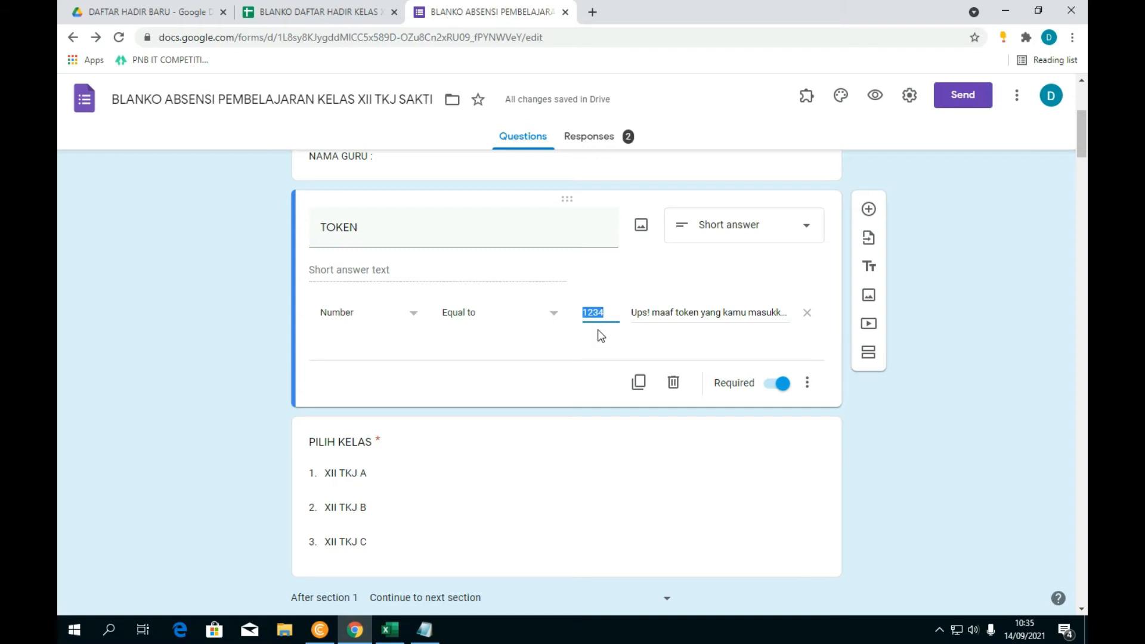
text(8888)
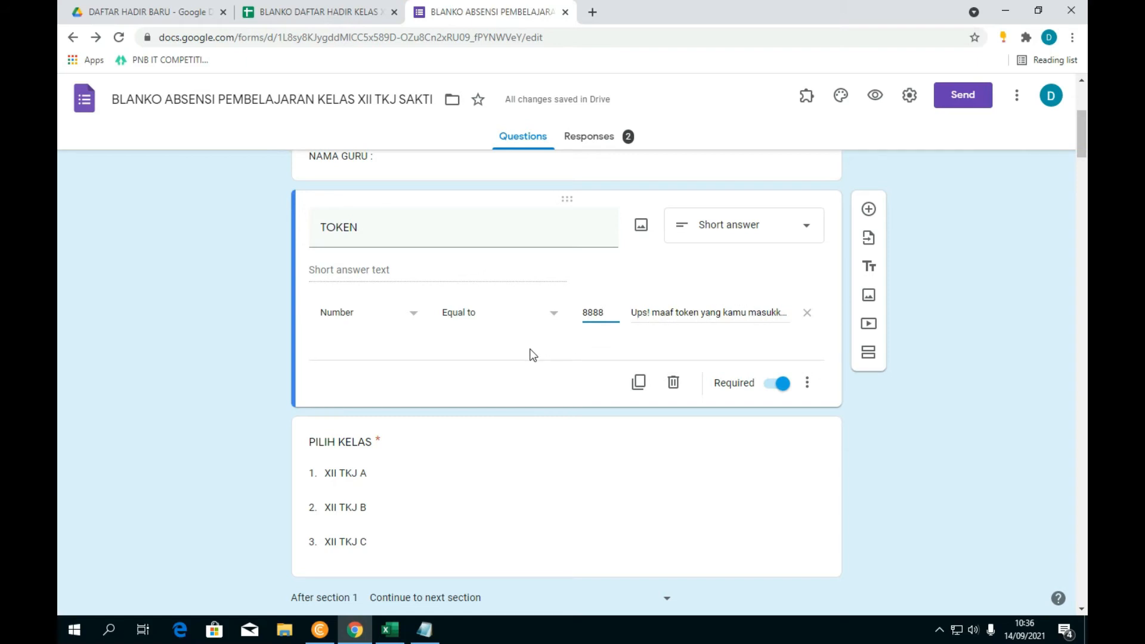
click(684, 313)
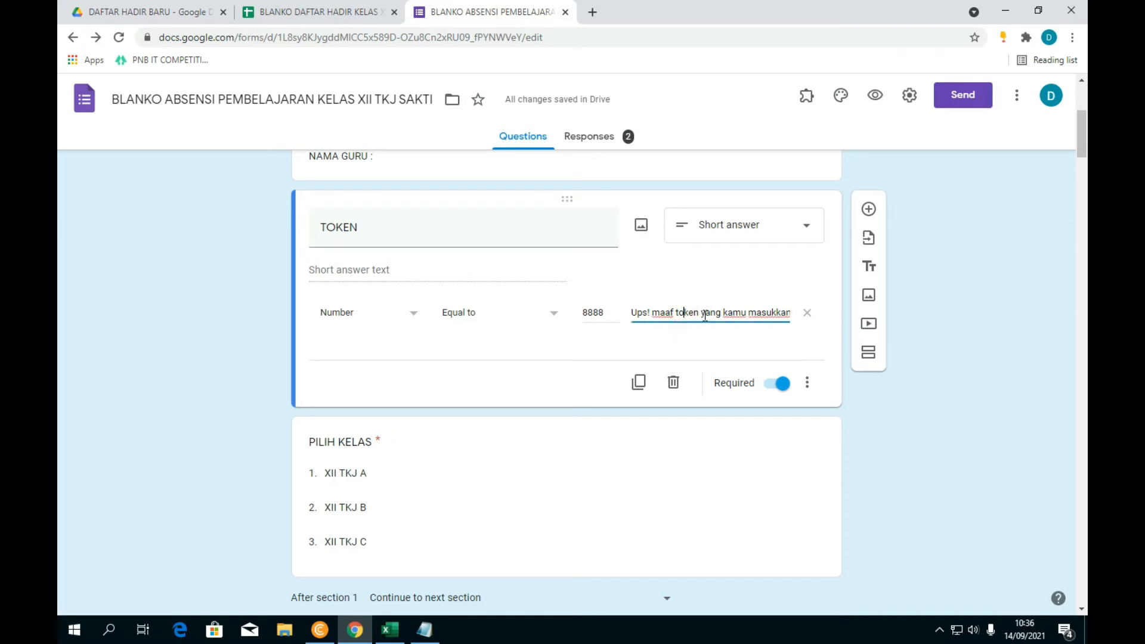
click(929, 451)
Step: Look over the PILIH KELAS options, switch to Excel, and examine the DIB student list on the Sumber sheet
scroll(489, 339, down, 2)
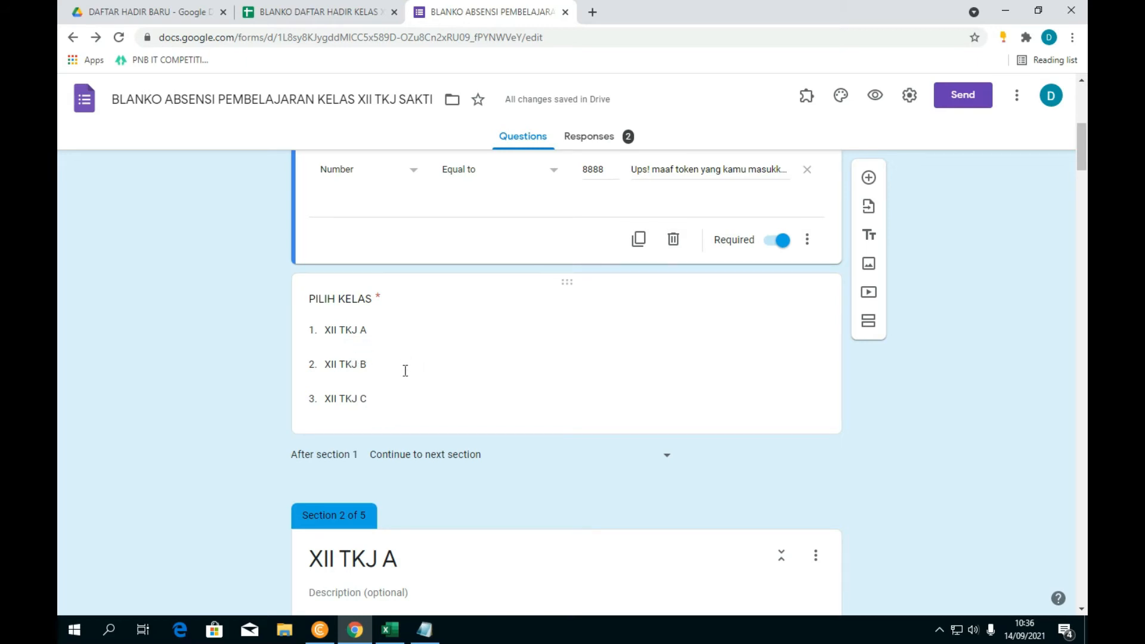
click(390, 630)
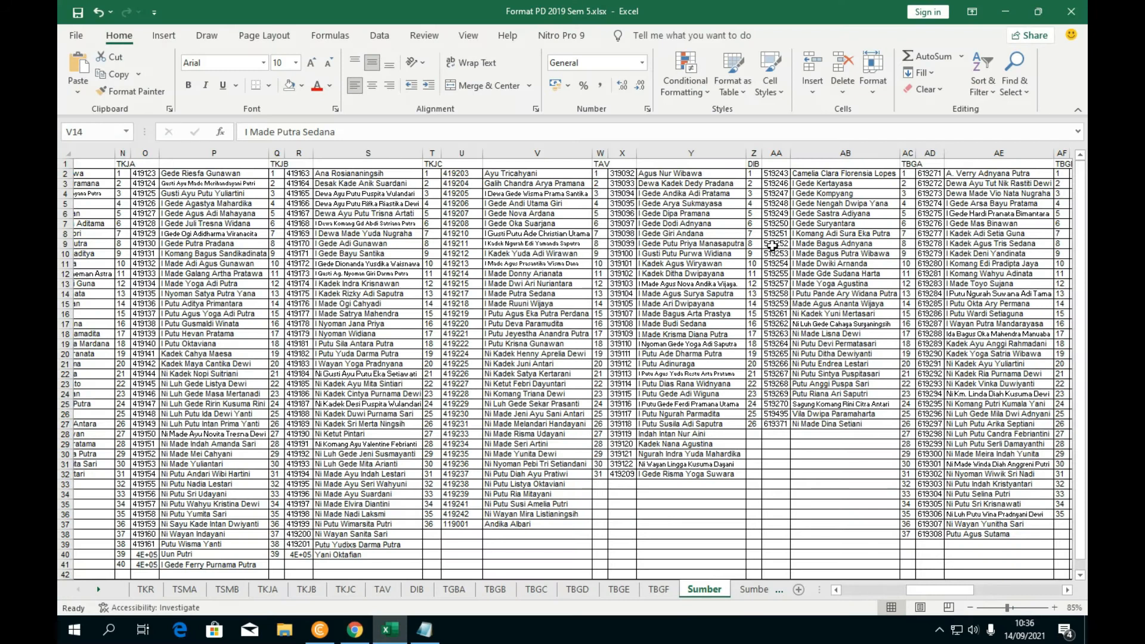
drag(756, 174, 897, 425)
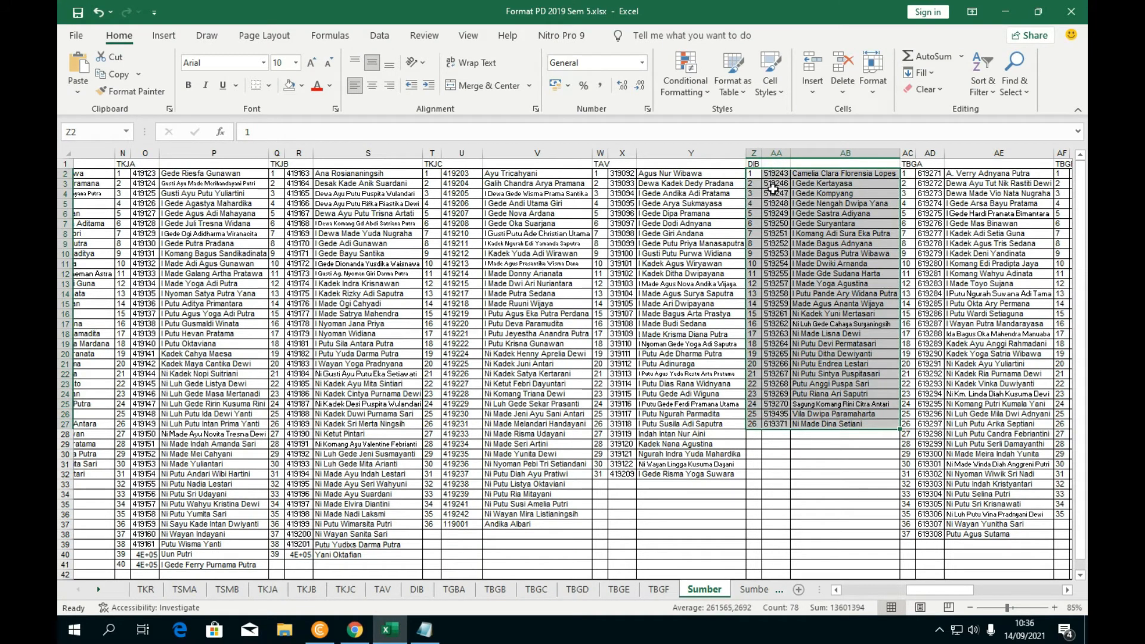
click(811, 405)
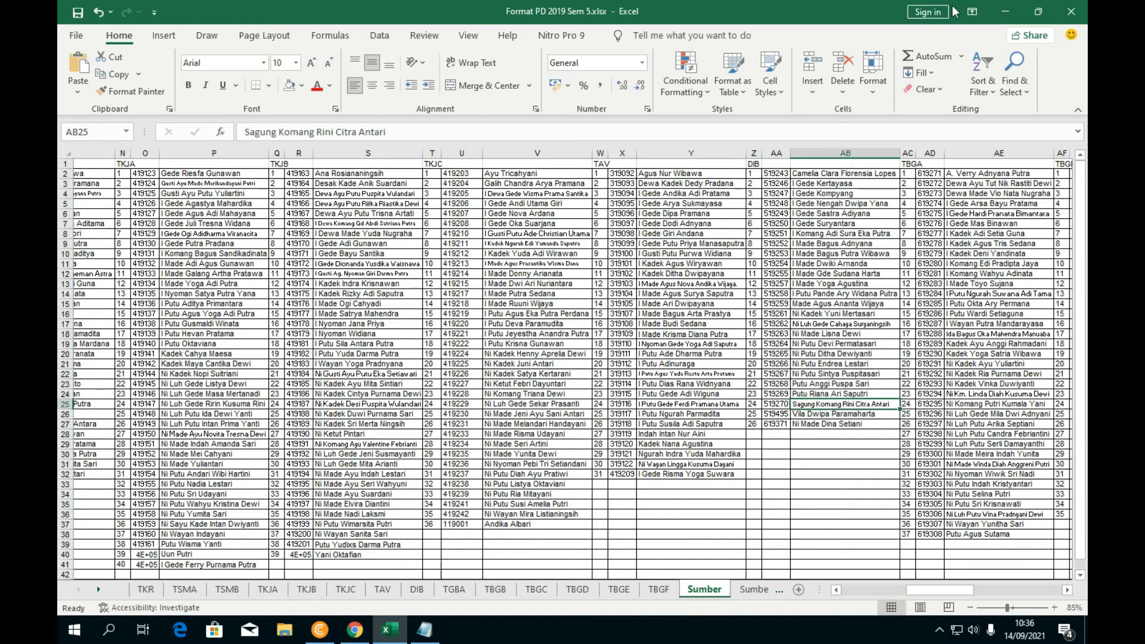
Step: Return to the Google Forms attendance form and remove the XII TKJ B and XII TKJ C options from the PILIH KELAS question
click(1005, 11)
click(406, 380)
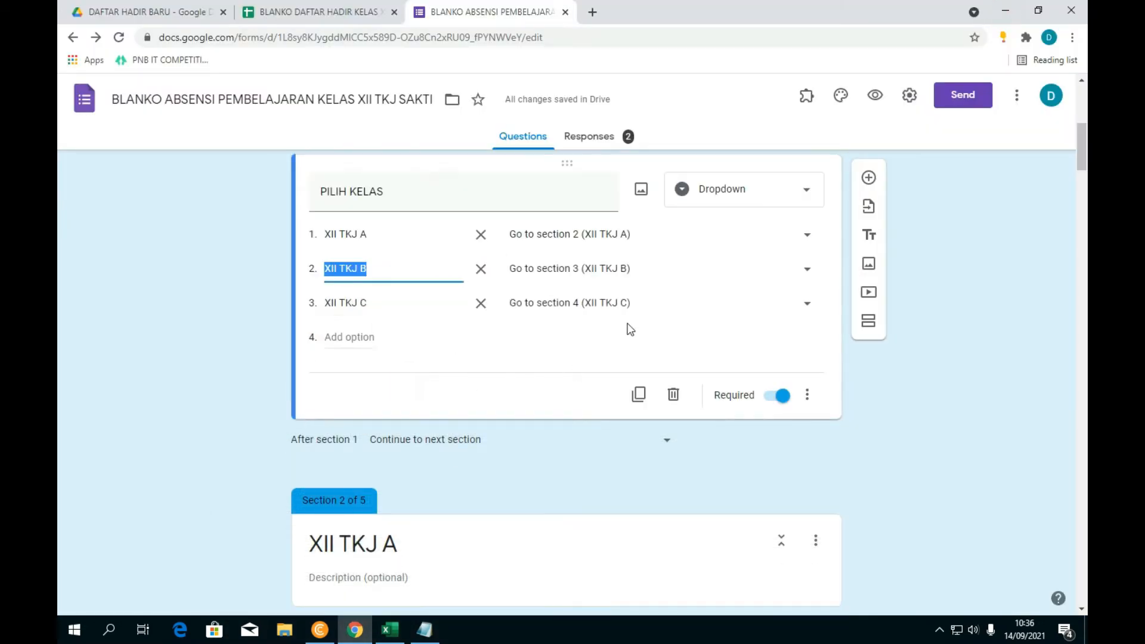
click(480, 269)
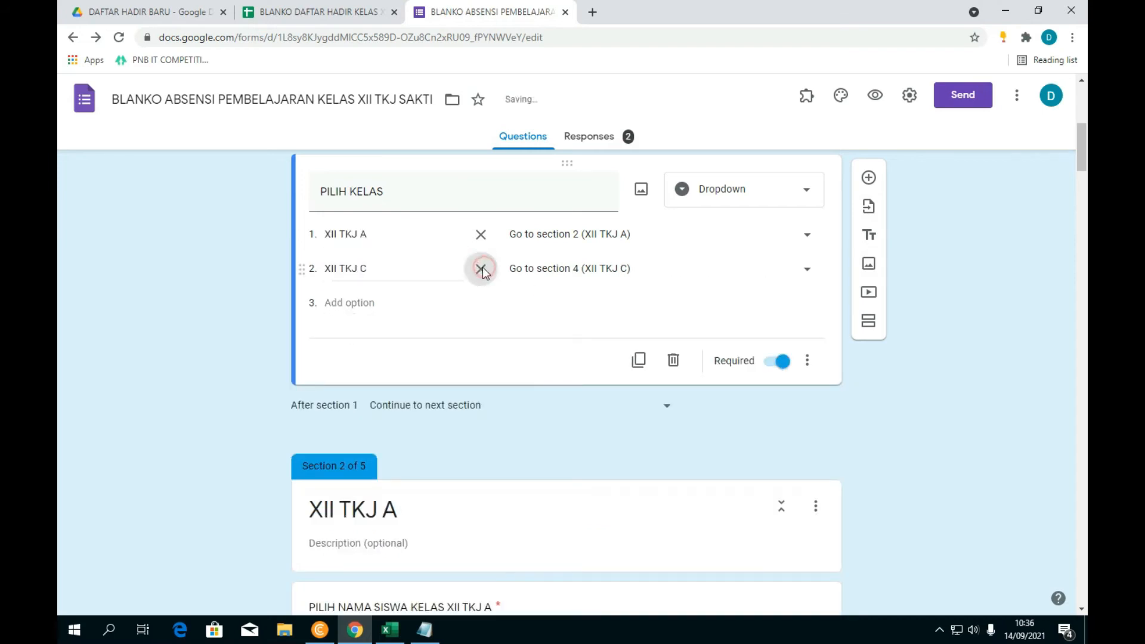
click(481, 268)
Step: Rename the remaining PILIH KELAS option to XII DIB
drag(389, 233, 341, 236)
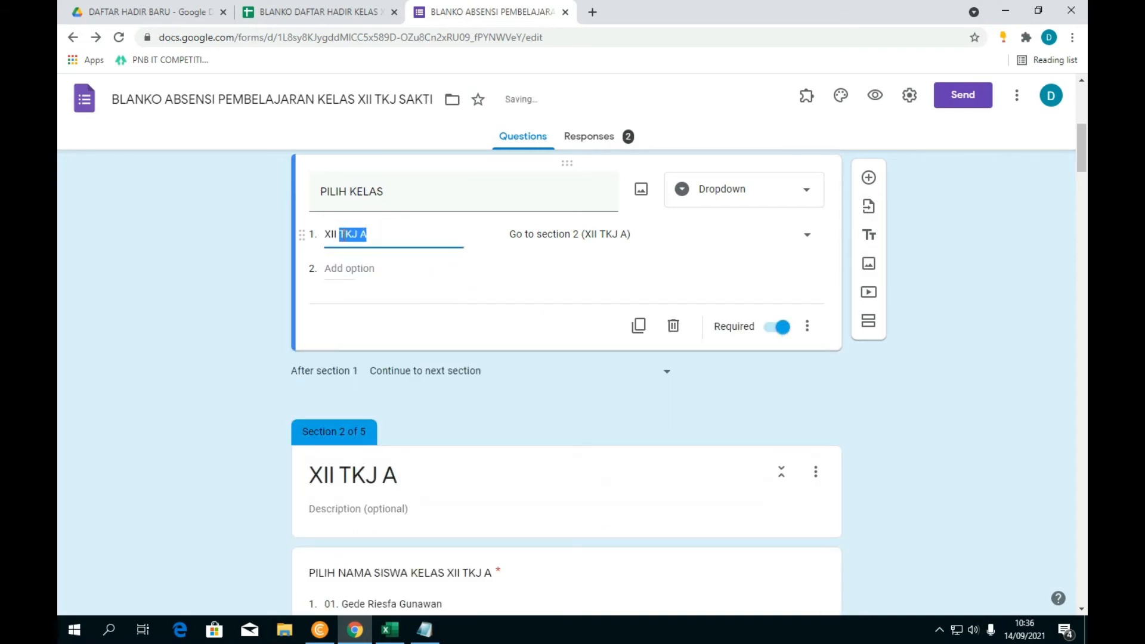
key(BackSpace)
text(DIB)
click(876, 388)
Step: Change the title of section 2 to XII DIB
scroll(382, 299, down, 2)
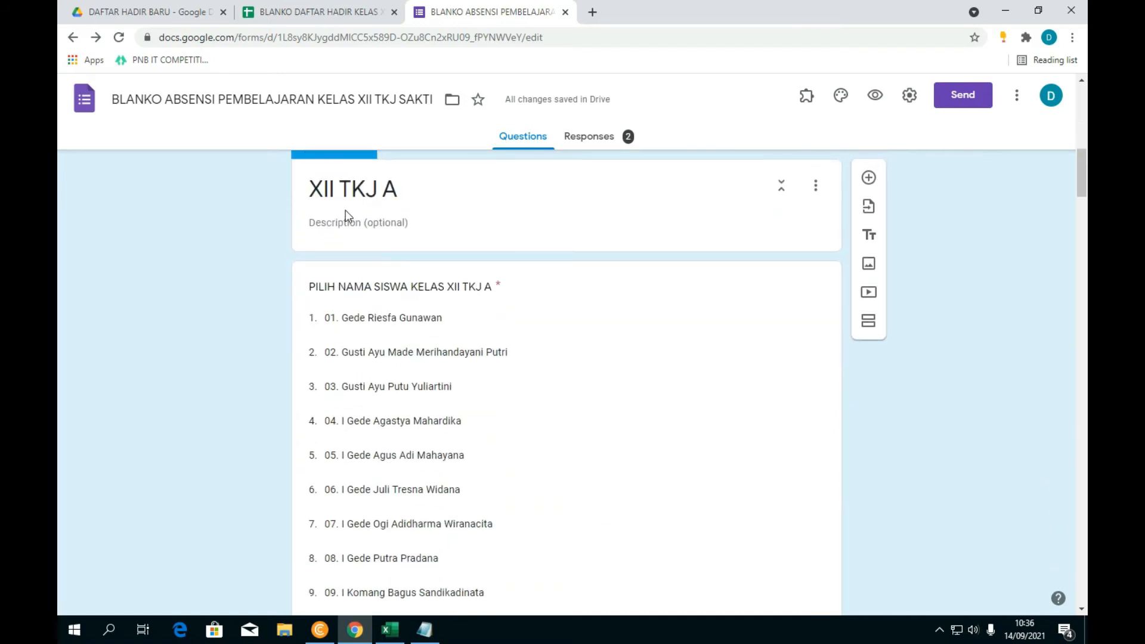
scroll(396, 227, up, 7)
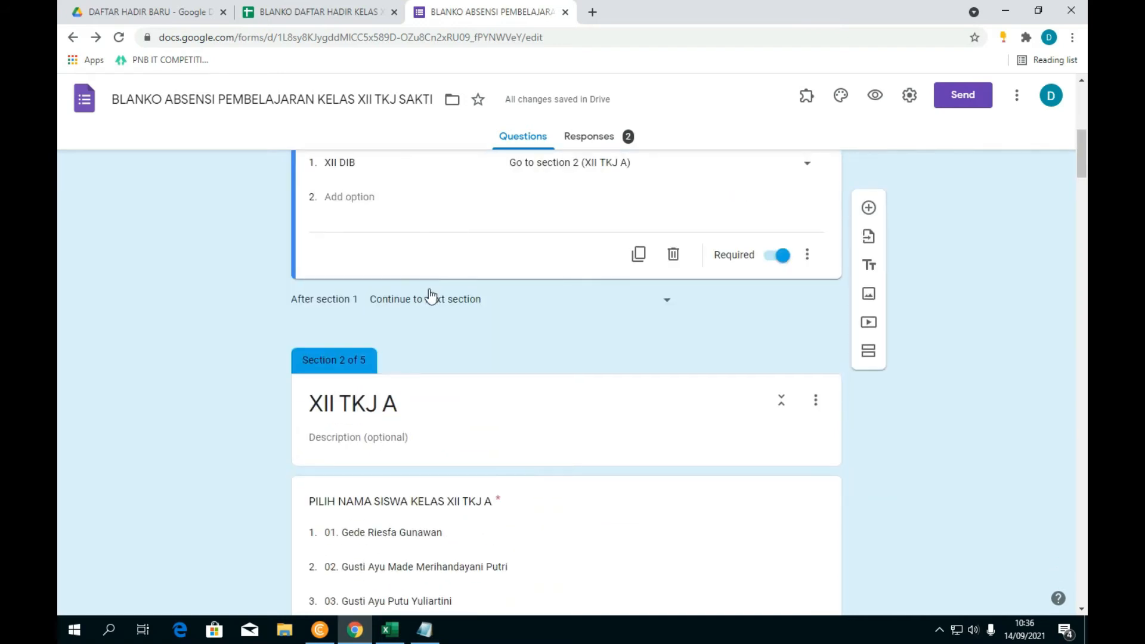
scroll(419, 307, down, 6)
click(415, 231)
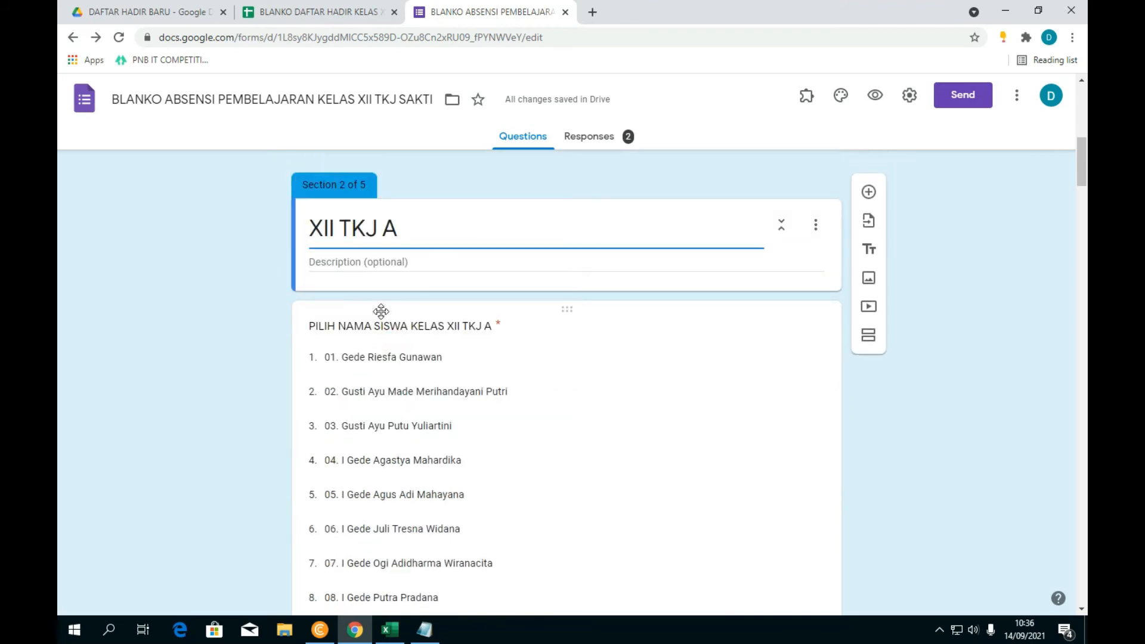
drag(416, 233, 345, 232)
text(DIB)
click(926, 412)
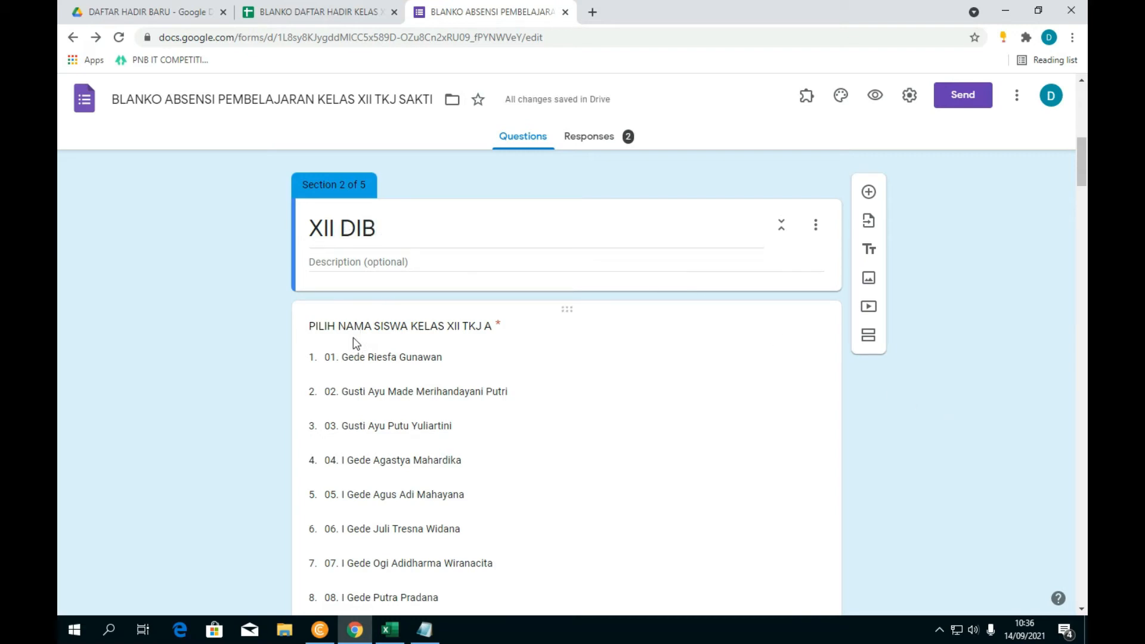
Step: Change the student name question in section 2 to "PILIH NAMA SISWA KELAS XII DIB"
scroll(422, 339, down, 1)
click(423, 339)
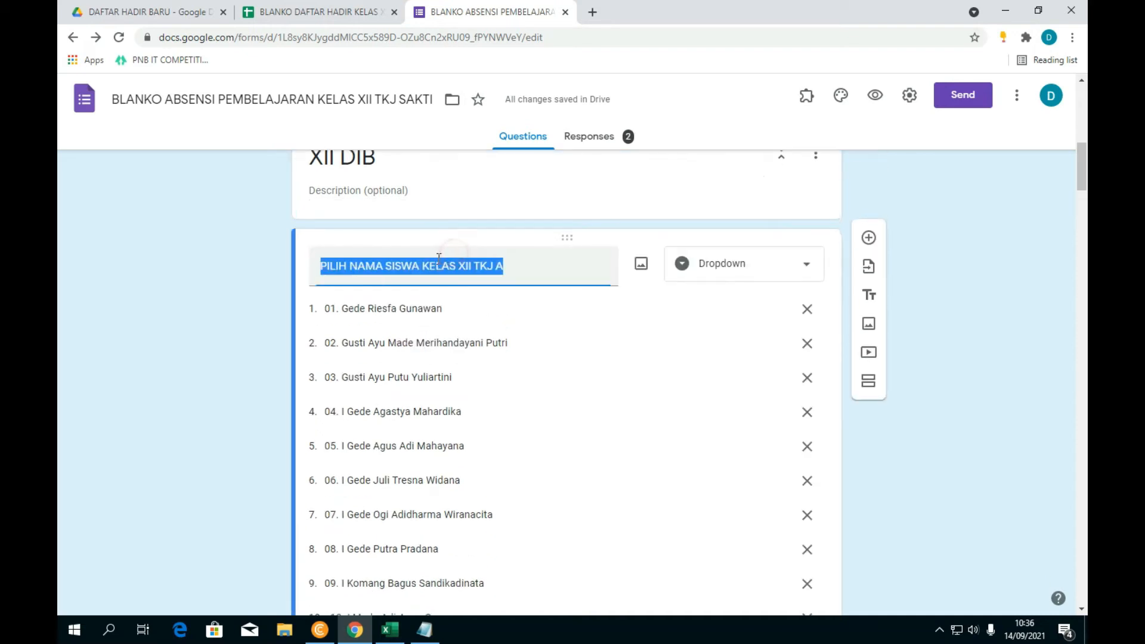
click(509, 269)
drag(509, 268, 476, 270)
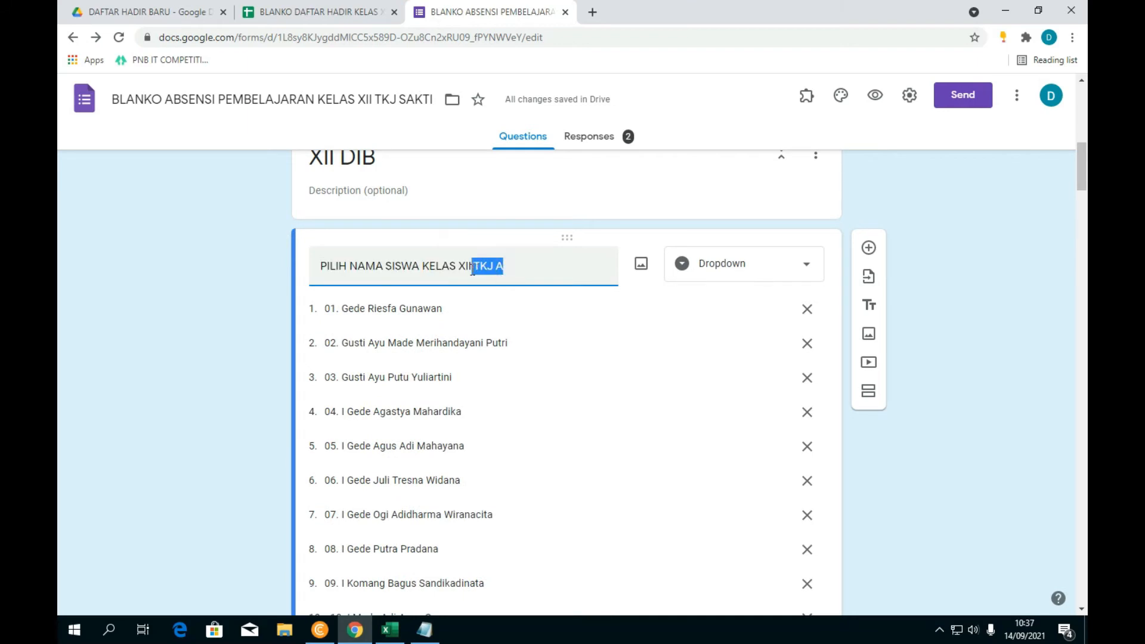
text(DIB)
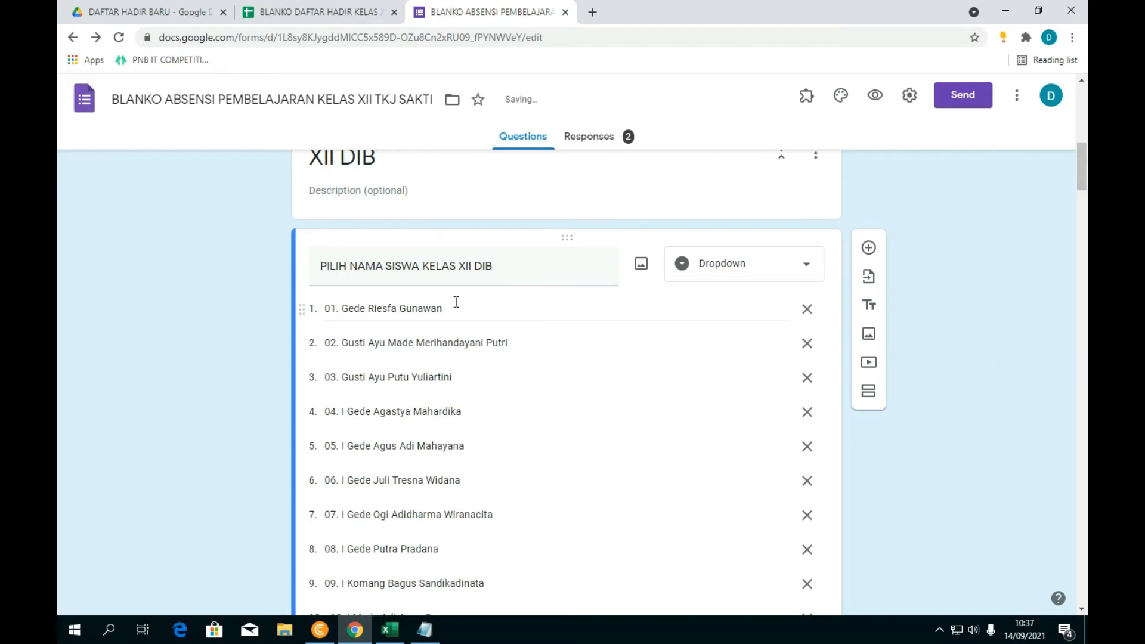
Step: Remove all old student names from the section 2 dropdown question and empty the text of its last remaining option
scroll(455, 302, down, 15)
scroll(482, 338, up, 15)
click(806, 309)
click(807, 309)
click(807, 308)
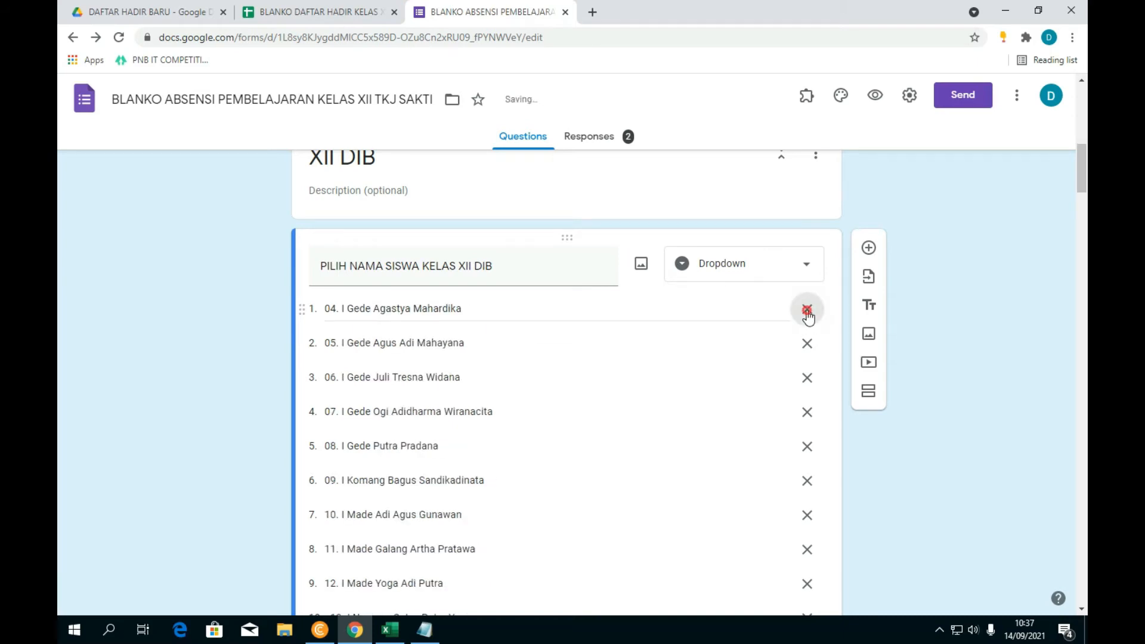
double_click(807, 309)
double_click(807, 309)
double_click(807, 309)
double_click(807, 309)
double_click(807, 309)
click(807, 309)
click(806, 309)
double_click(807, 309)
click(807, 309)
click(807, 308)
double_click(807, 309)
double_click(807, 309)
click(807, 309)
double_click(807, 309)
double_click(807, 309)
double_click(807, 309)
click(807, 309)
double_click(807, 309)
double_click(807, 309)
double_click(807, 309)
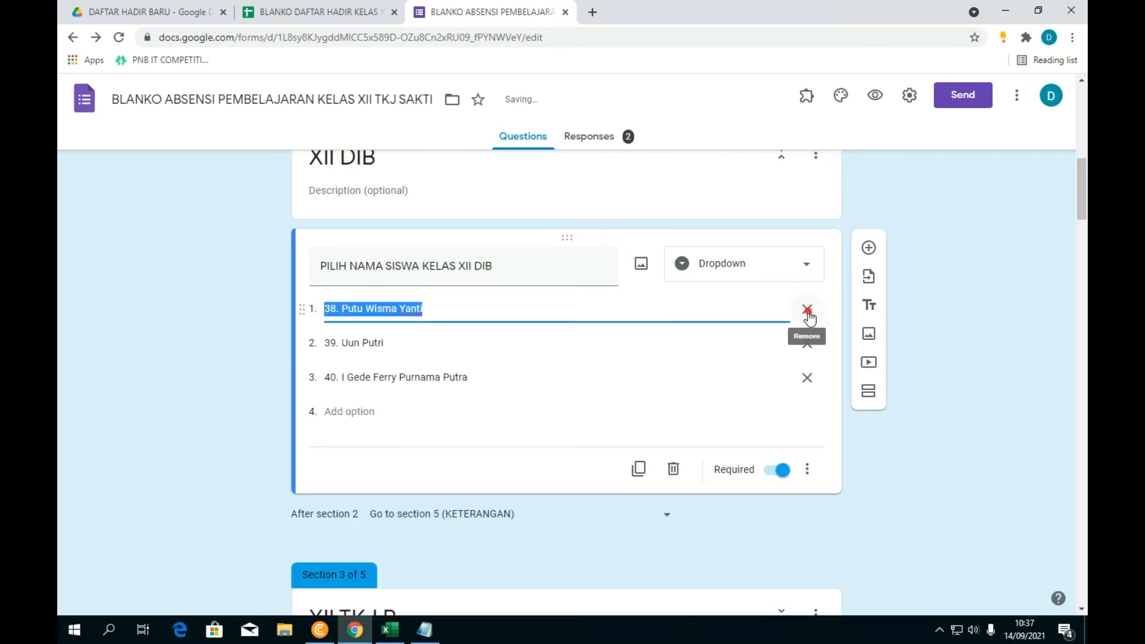
click(807, 309)
click(807, 308)
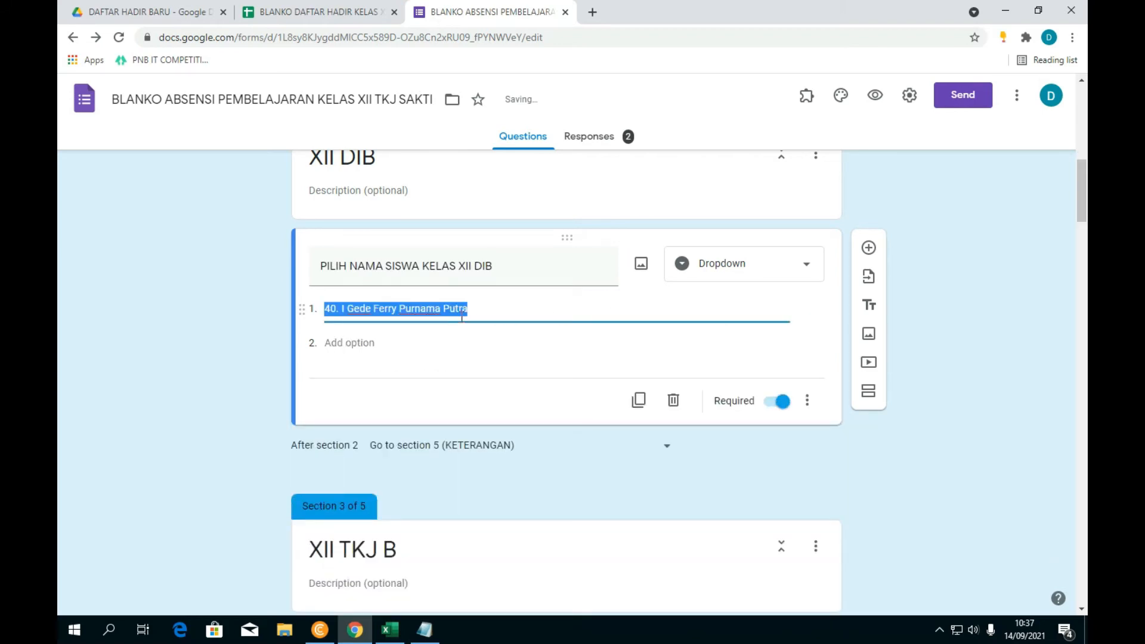
key(BackSpace)
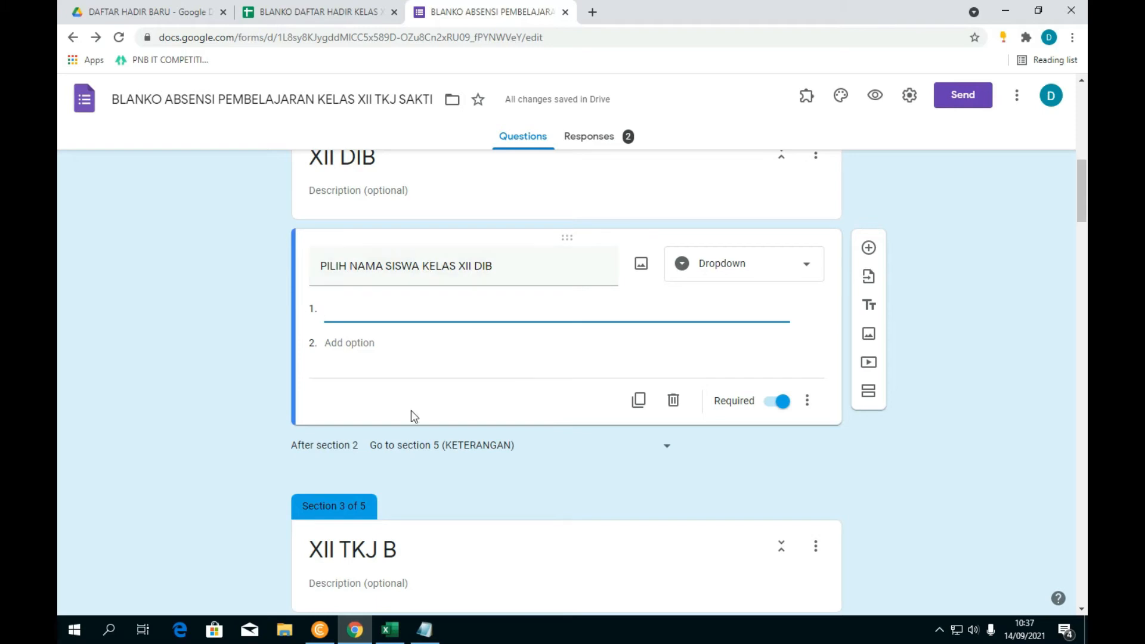
Step: Switch to the Excel workbook and copy the DIB class student names in AB2:AB27 of the Sumber sheet
click(393, 637)
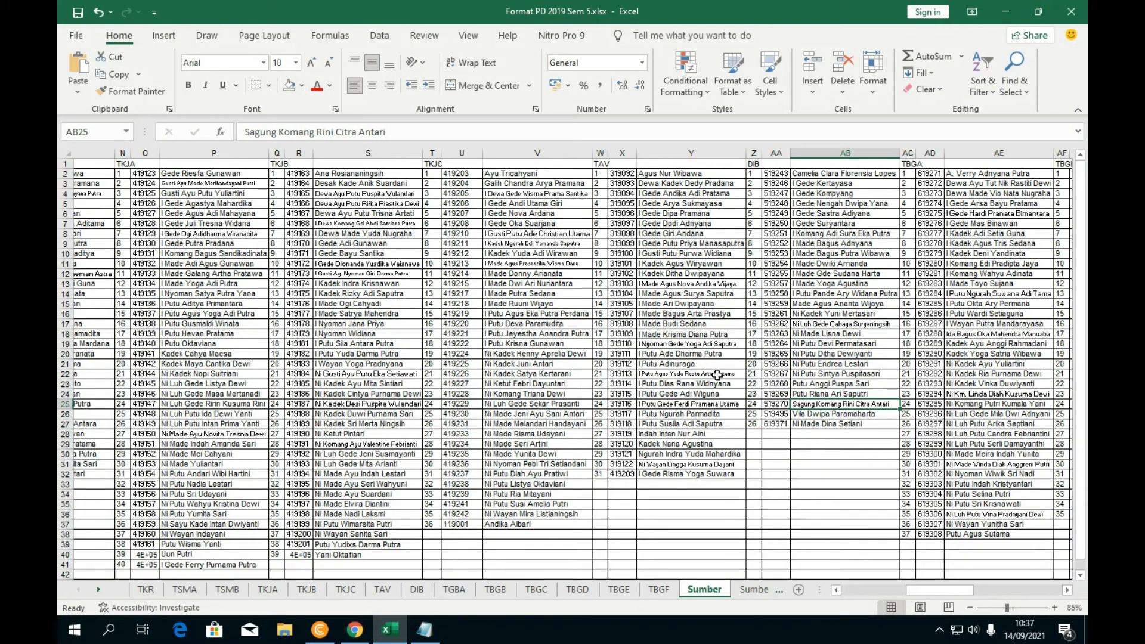
scroll(818, 365, down, 1)
scroll(819, 362, up, 1)
click(813, 183)
drag(821, 173, 829, 417)
right_click(823, 365)
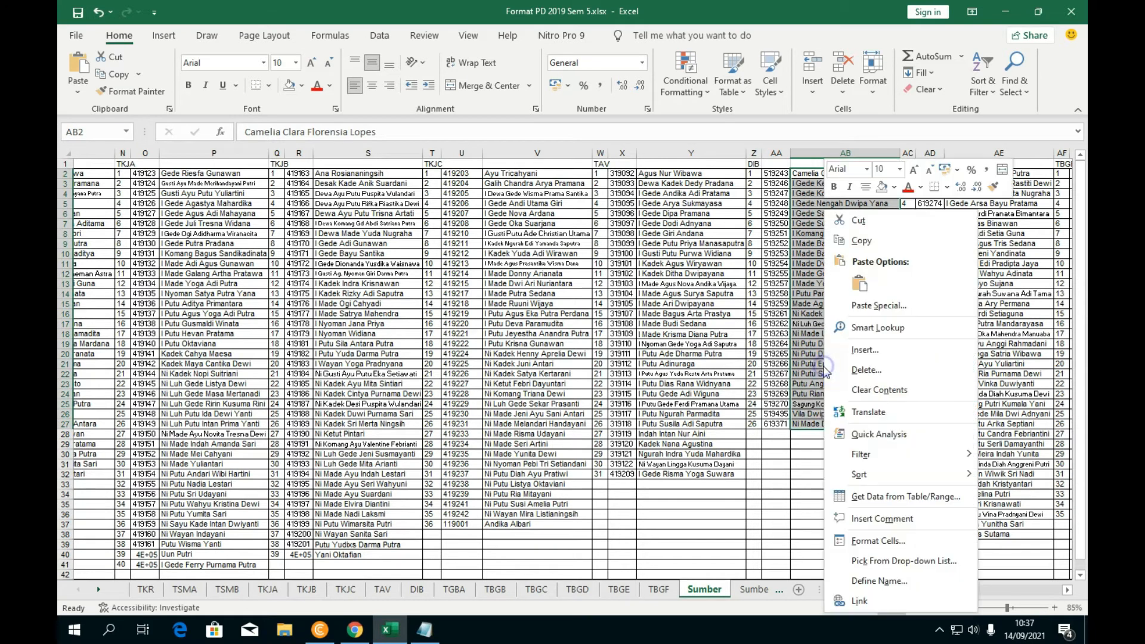
click(860, 238)
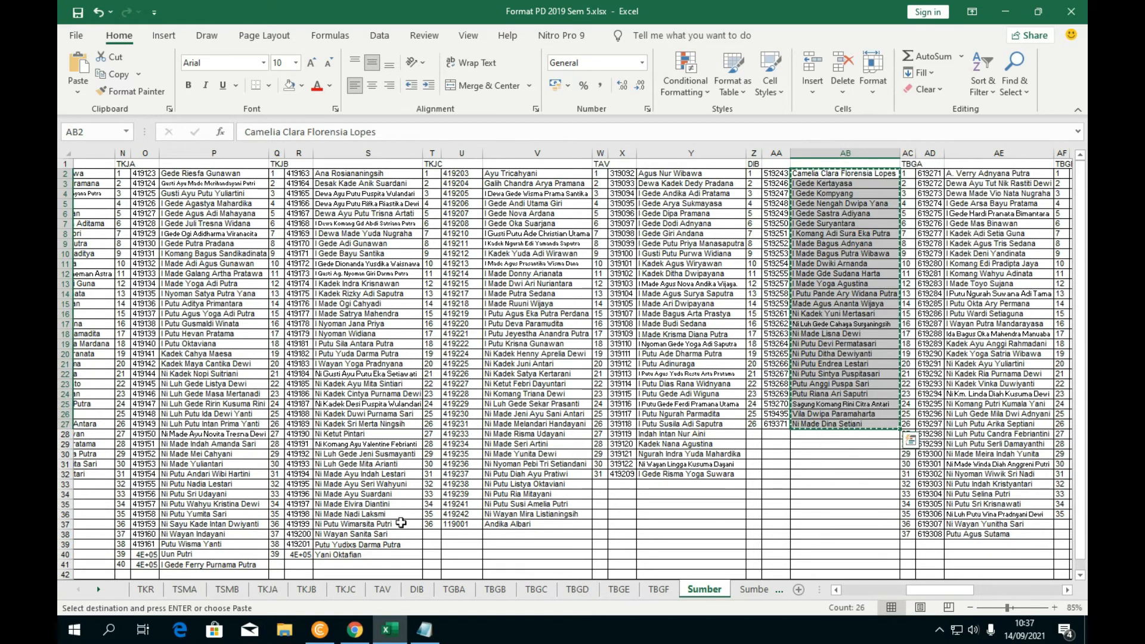
Step: Return to the form and paste the copied DIB student names in place of the first option of the XII DIB name question
click(354, 629)
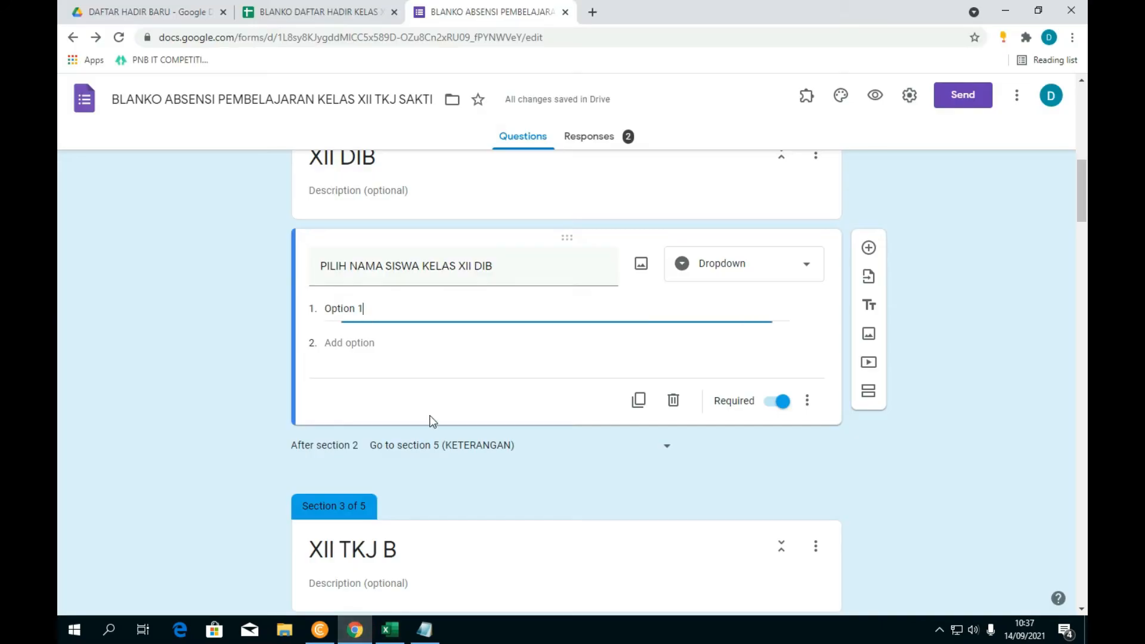
drag(375, 309, 338, 312)
click(407, 311)
key(BackSpace)
key(ctrl+v)
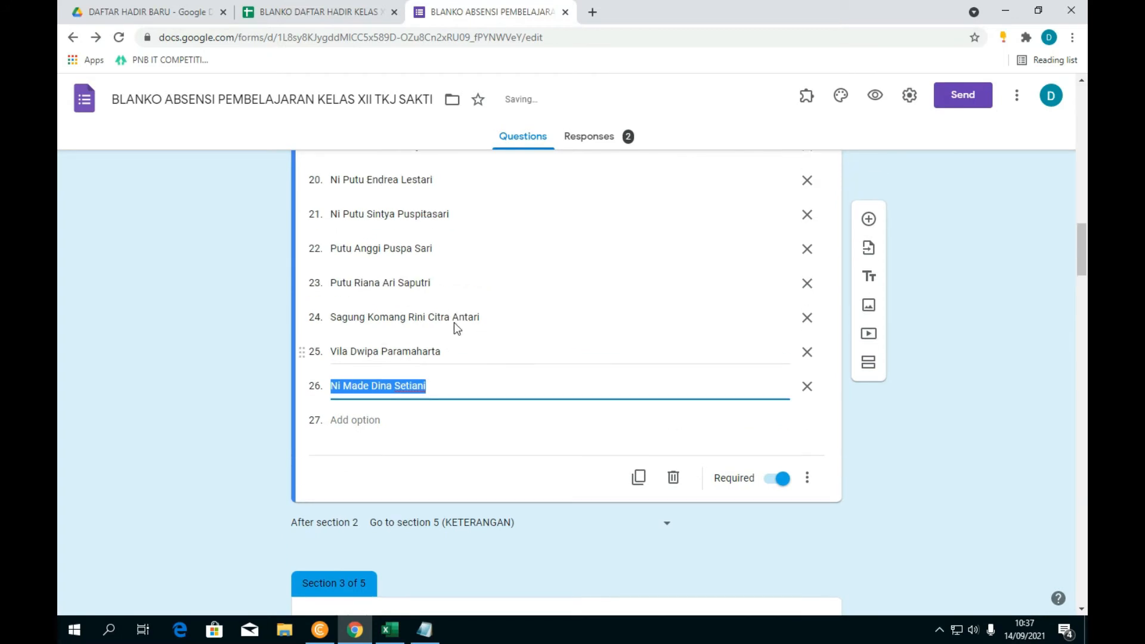
Step: Review the pasted XII DIB name options from first to last and compare them with the Excel source list
scroll(454, 322, up, 15)
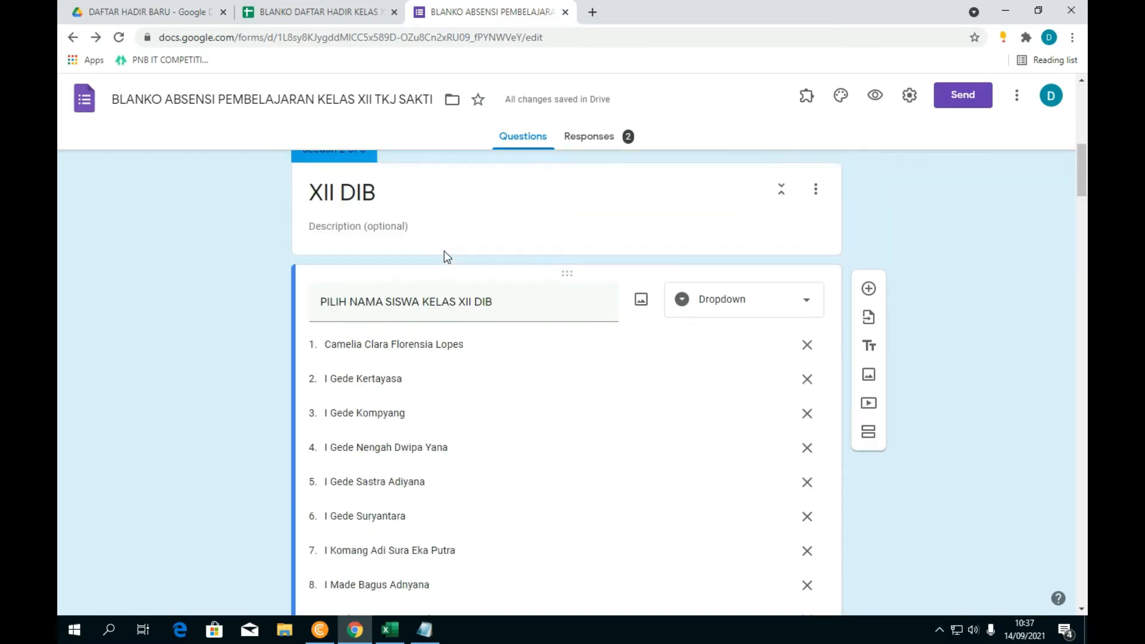
scroll(438, 382, down, 15)
scroll(426, 352, up, 9)
scroll(427, 351, up, 6)
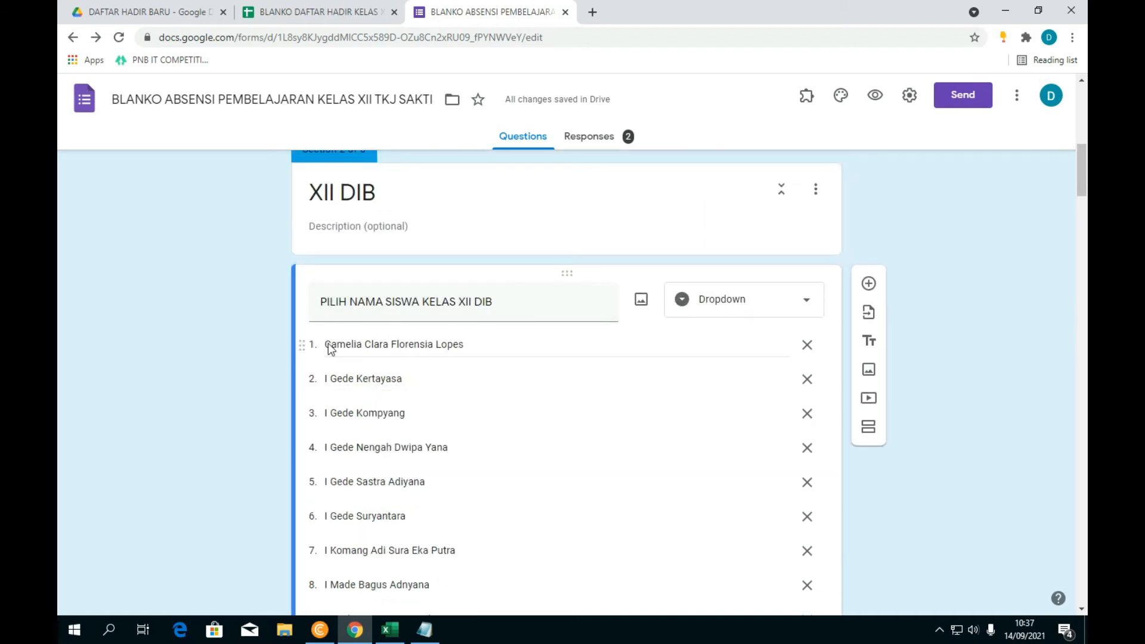
click(389, 630)
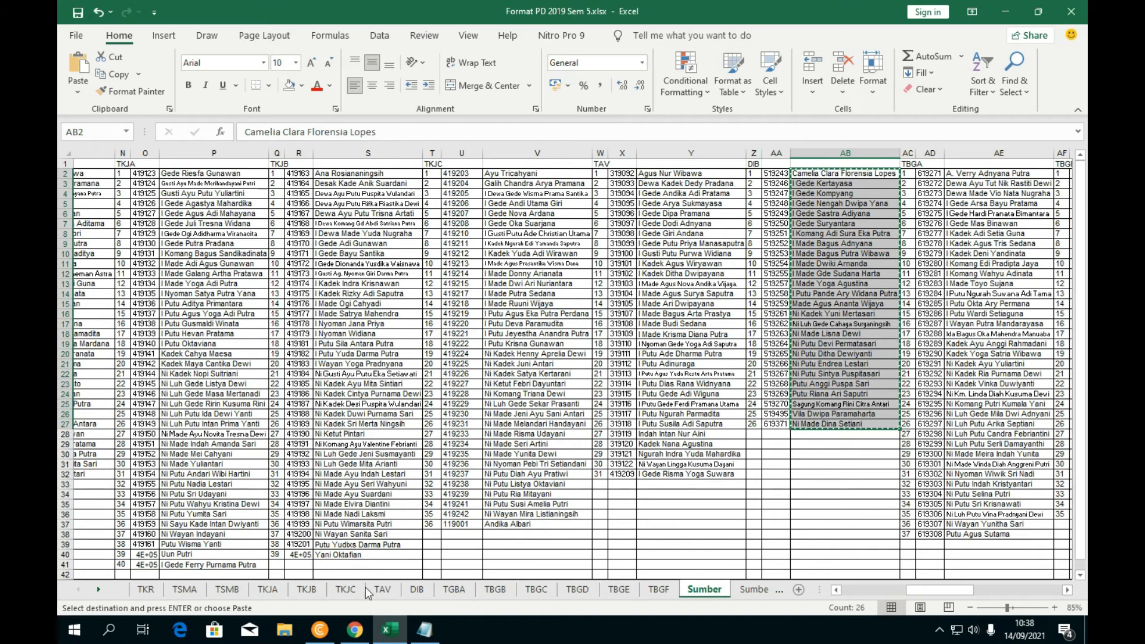
click(355, 629)
scroll(345, 408, down, 10)
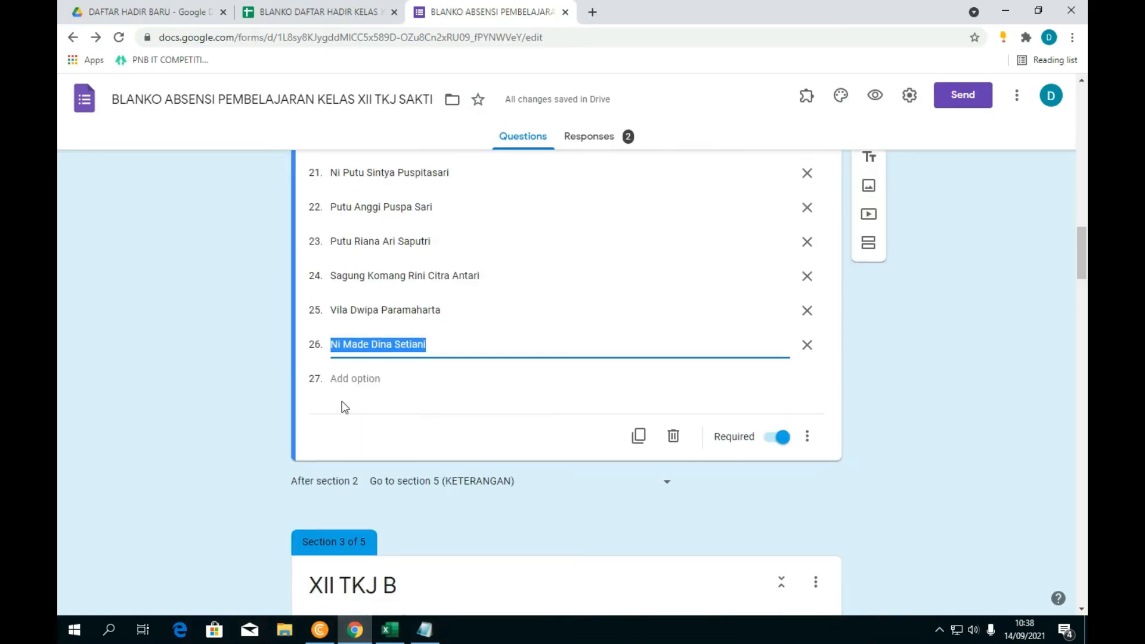
scroll(382, 327, up, 12)
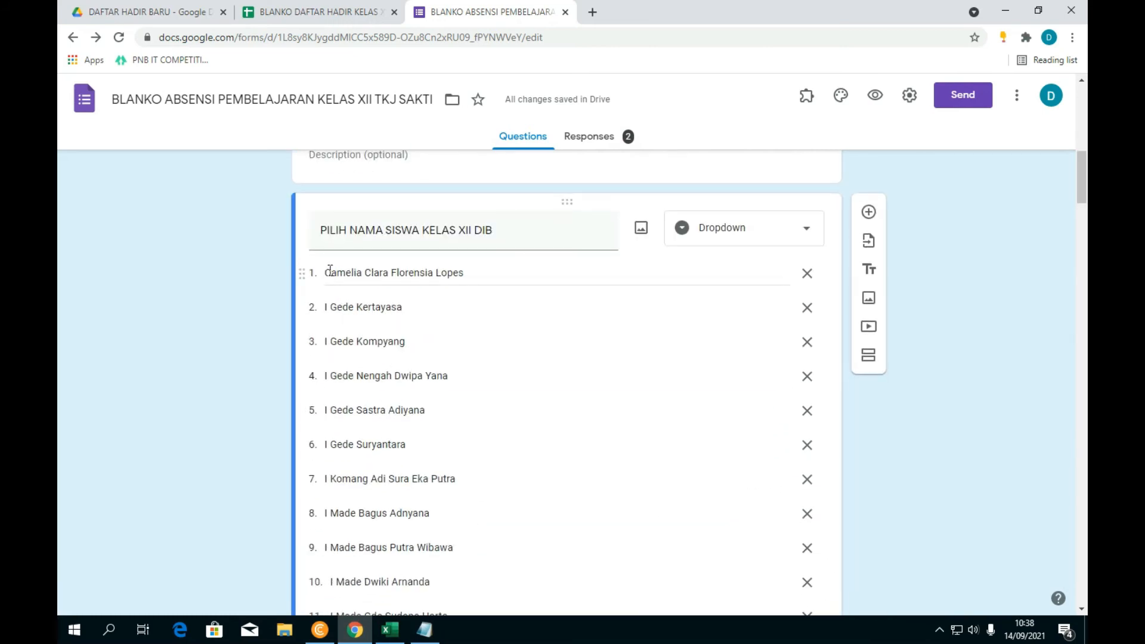
Step: Prefix the first two student name options with "01." and "02." followed by a space
triple_click(330, 272)
click(327, 270)
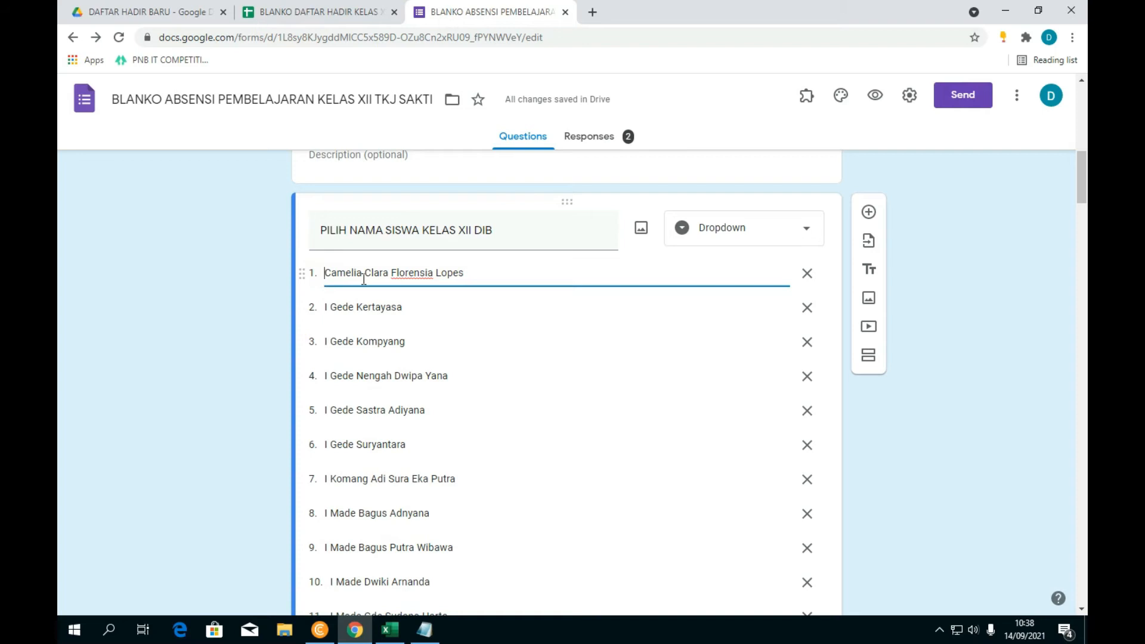
text(01.)
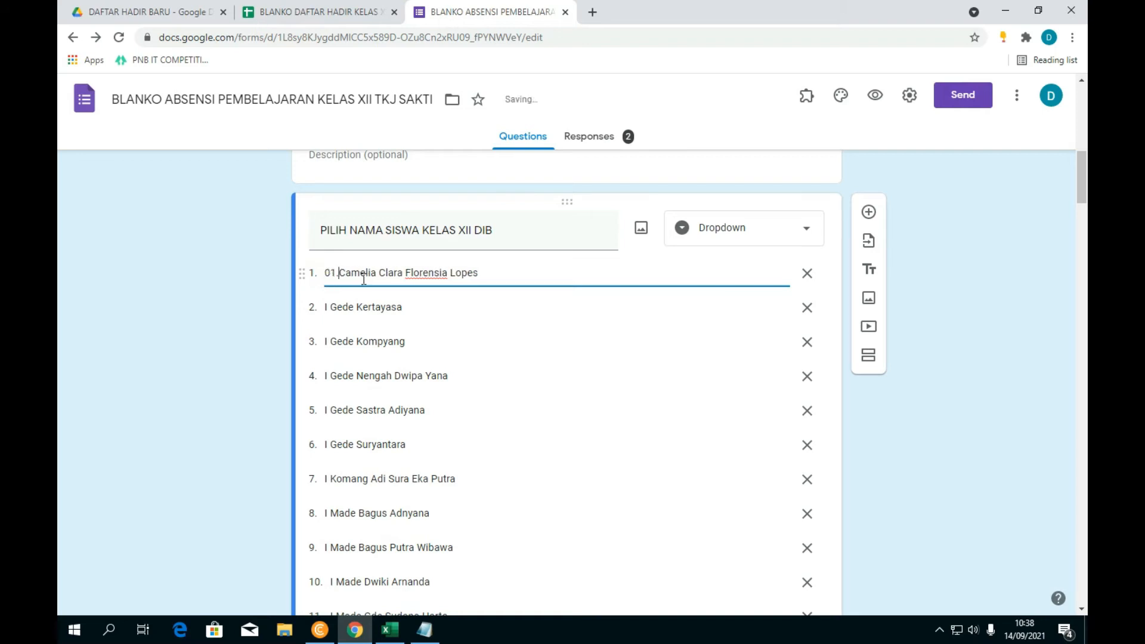
click(329, 307)
click(328, 308)
text(02.)
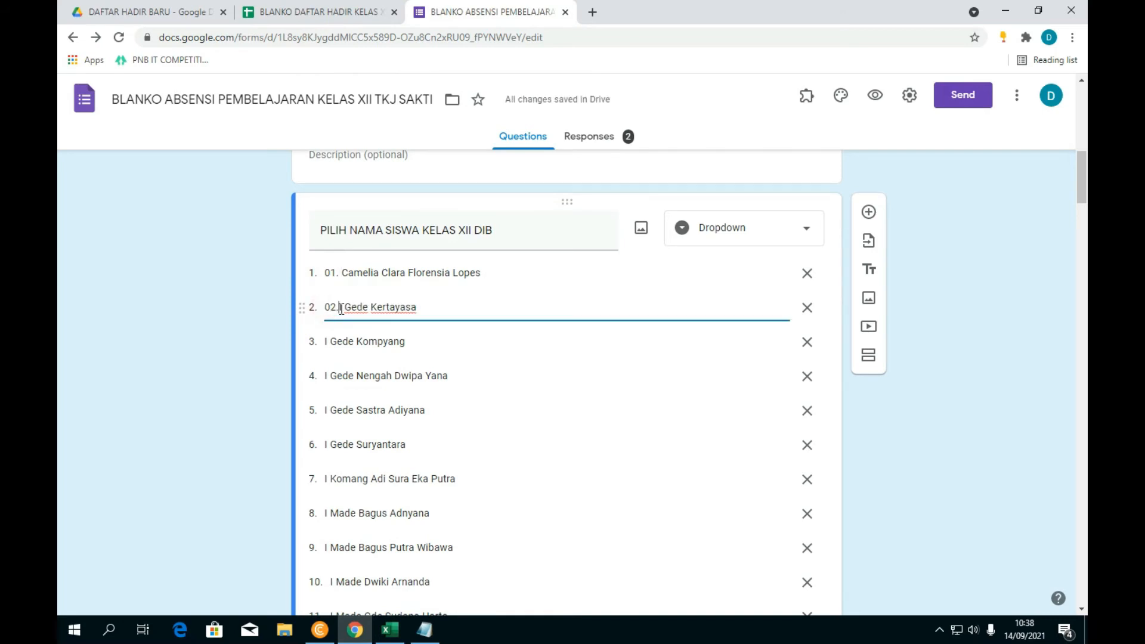
Step: Prefix the third student name option with "03.", correcting the placement of the period
click(326, 345)
click(328, 345)
text(0.3)
click(328, 378)
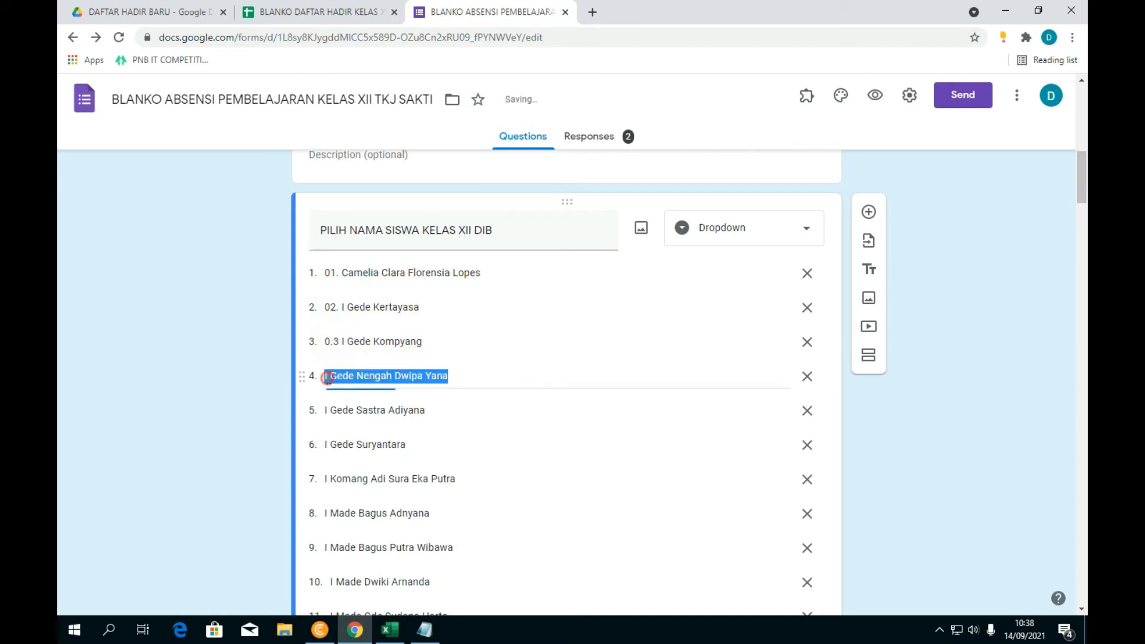
click(332, 342)
click(344, 345)
click(333, 341)
key(BackSpace)
text(.)
Step: Prefix the fourth and fifth student name options with "04." and "05."
click(326, 378)
click(324, 377)
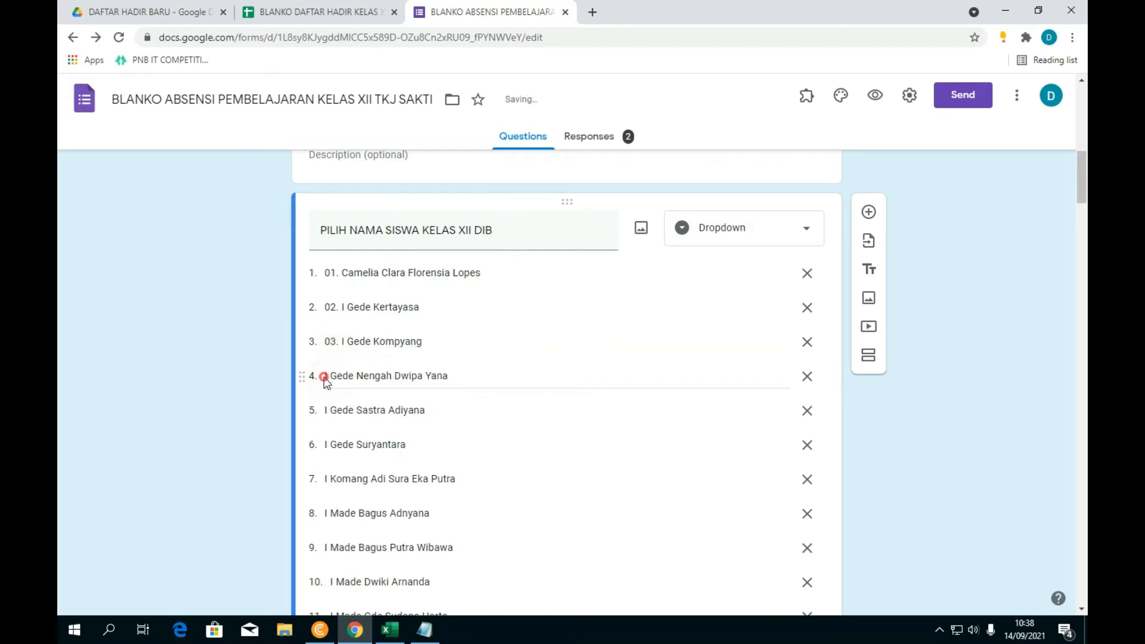
click(326, 377)
text(04)
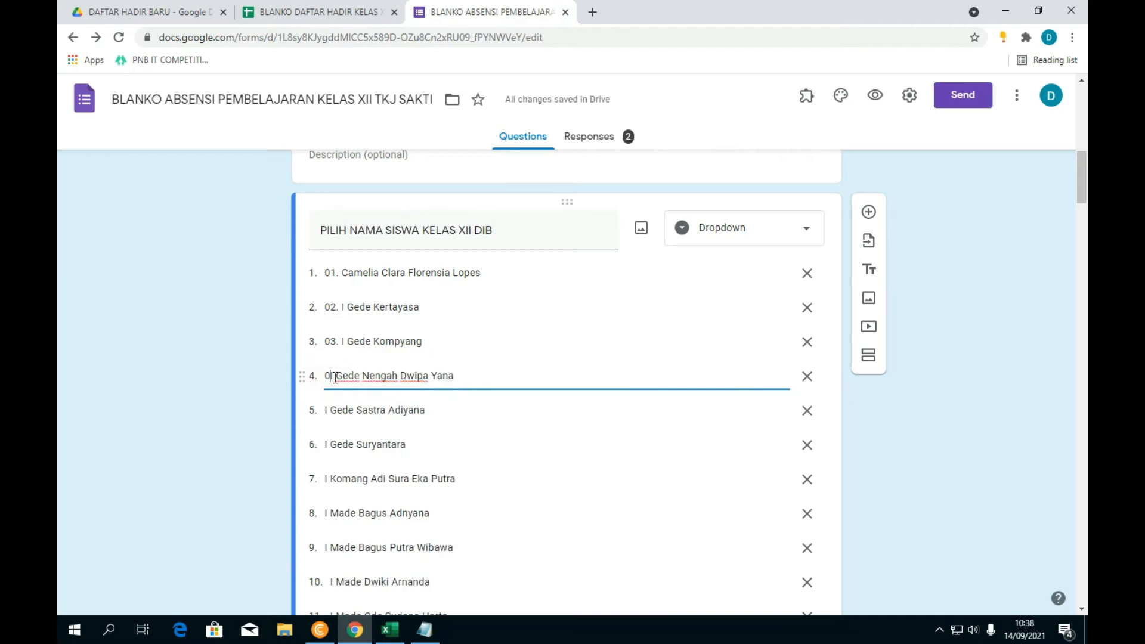
text(.)
click(327, 410)
click(326, 410)
text(05.)
Step: Prefix the sixth, seventh and eighth student name options with "06.", "07." and "08."
scroll(345, 399, down, 2)
click(328, 301)
click(335, 301)
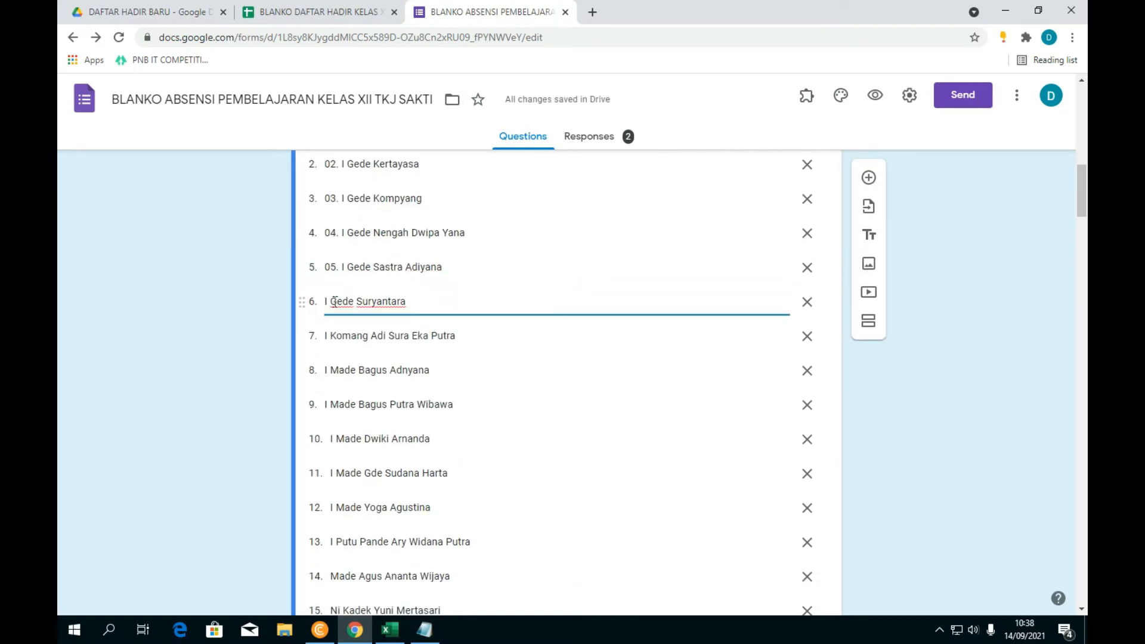
text(06.)
click(328, 335)
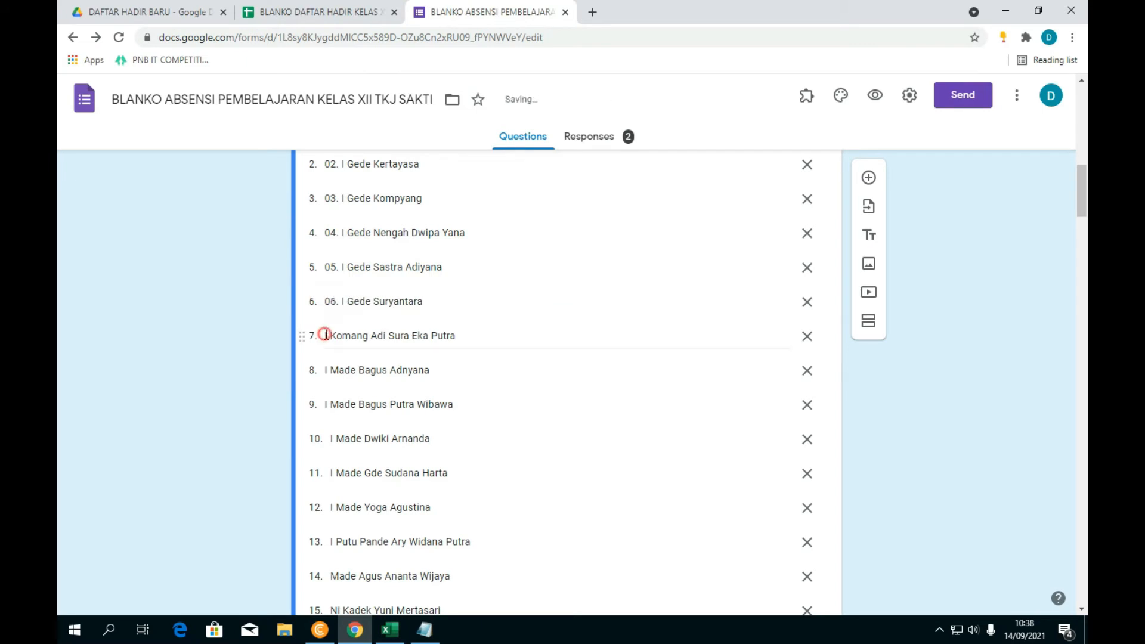
text(07.)
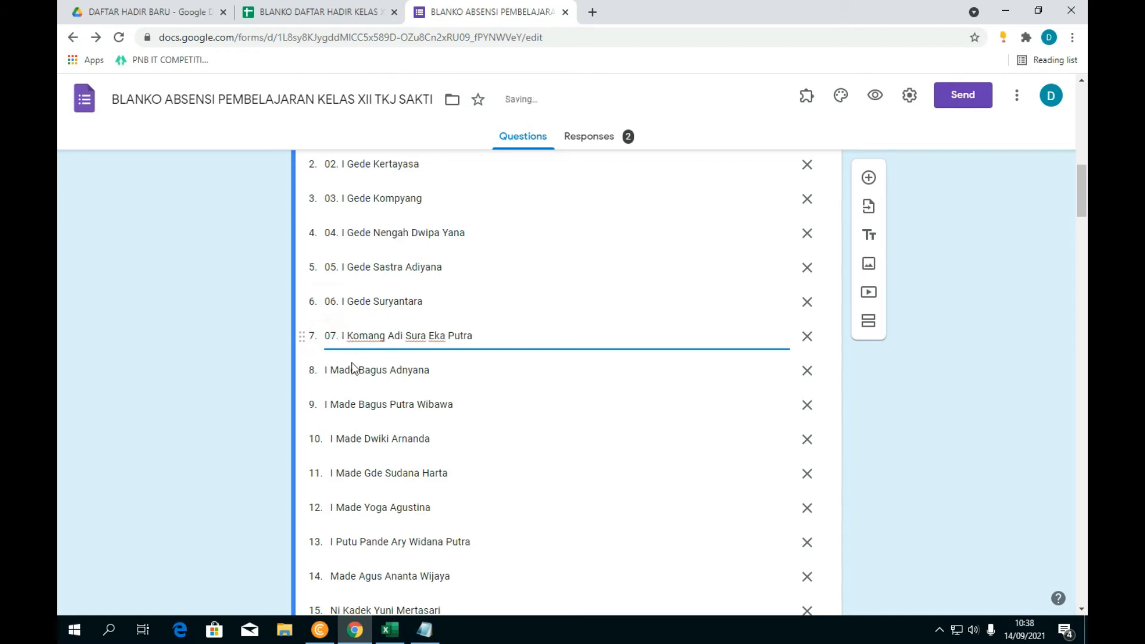
triple_click(332, 369)
click(325, 370)
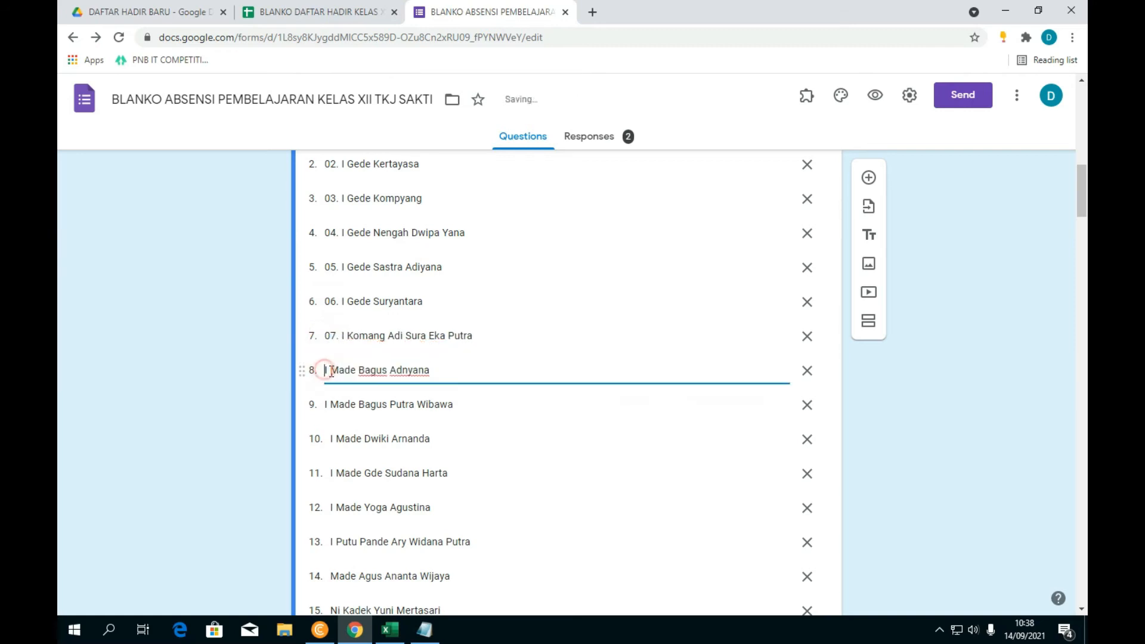
text(08.)
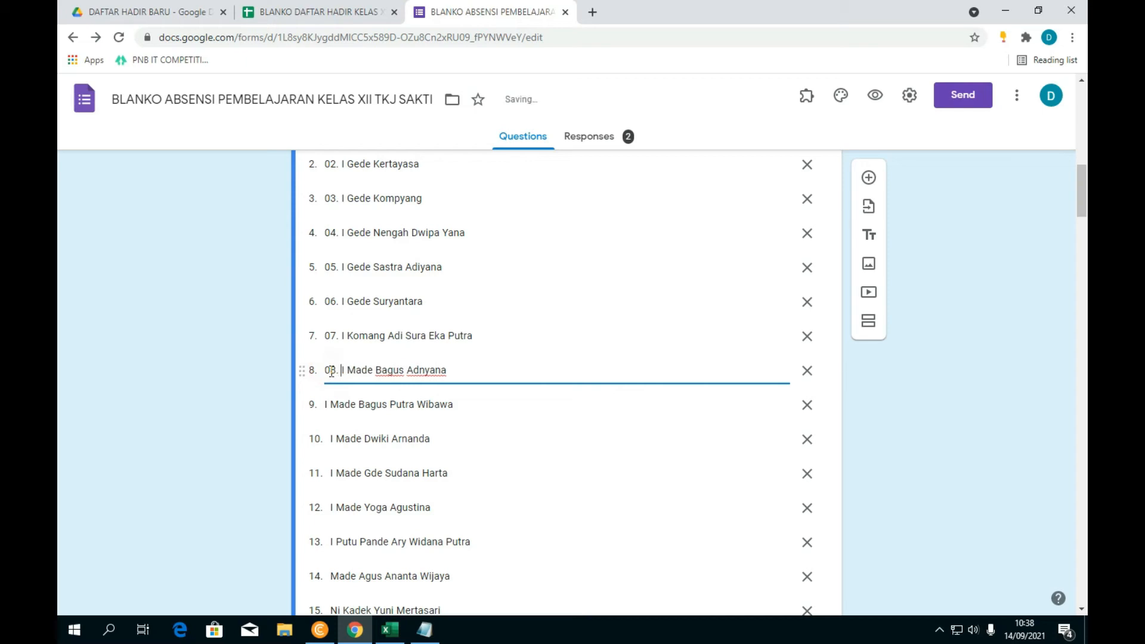
Step: Prefix the ninth and tenth student name options with "09." and "10." followed by a space
triple_click(329, 409)
click(326, 405)
text(09.)
scroll(351, 302, down, 4)
click(331, 225)
triple_click(331, 225)
click(331, 224)
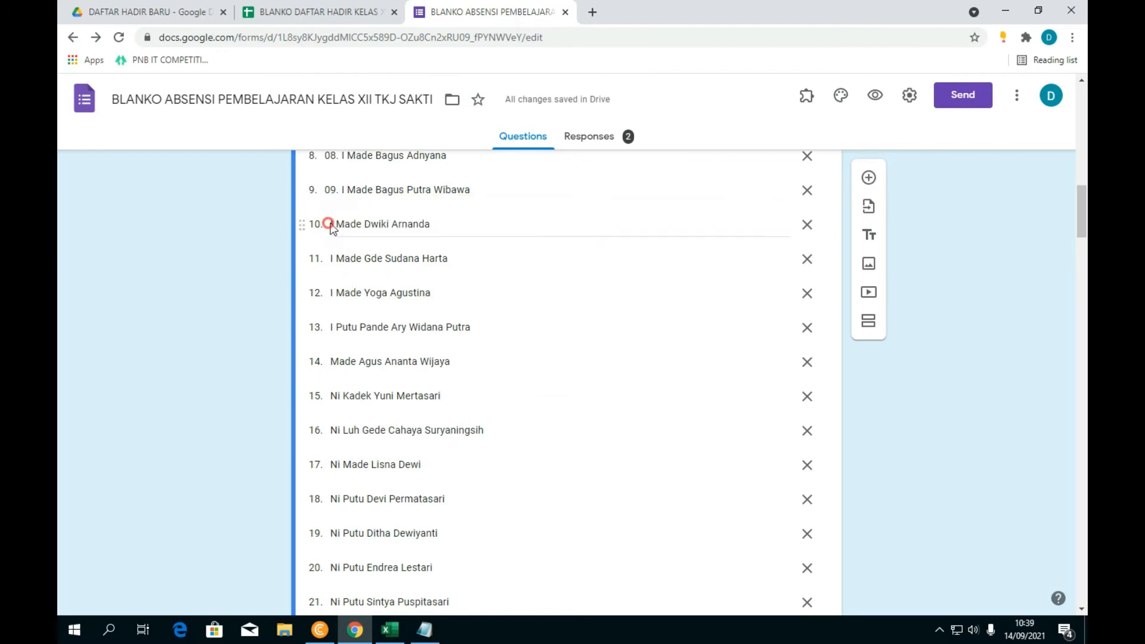
text(10)
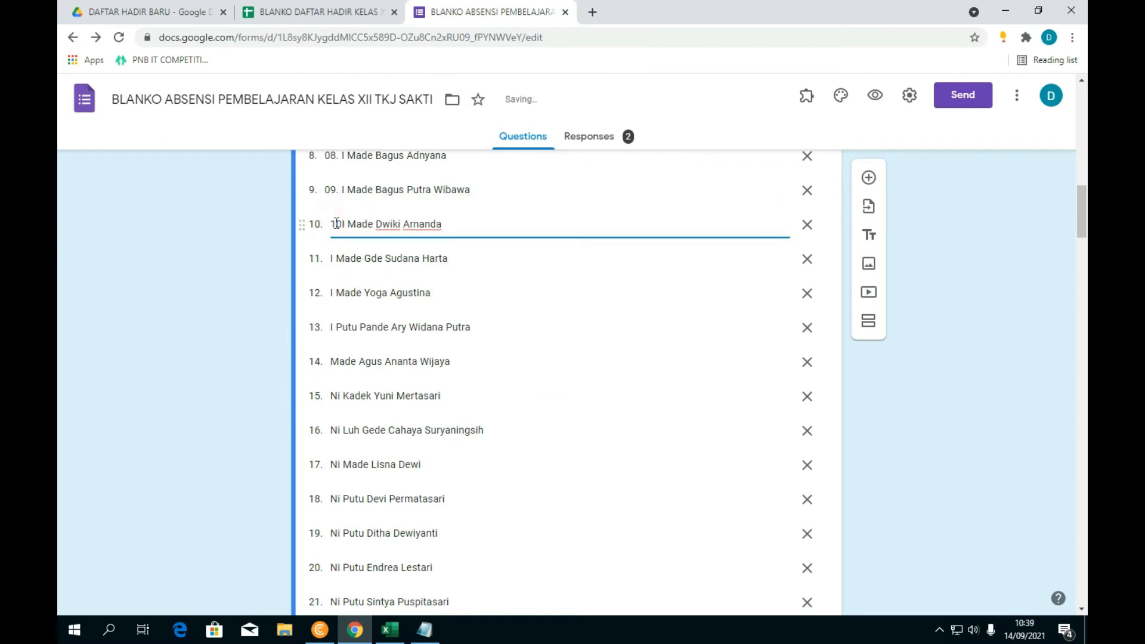
text(.)
Step: Prefix the eleventh and twelfth student name options with "11." and "12." followed by a space
click(336, 262)
click(339, 257)
text(11.)
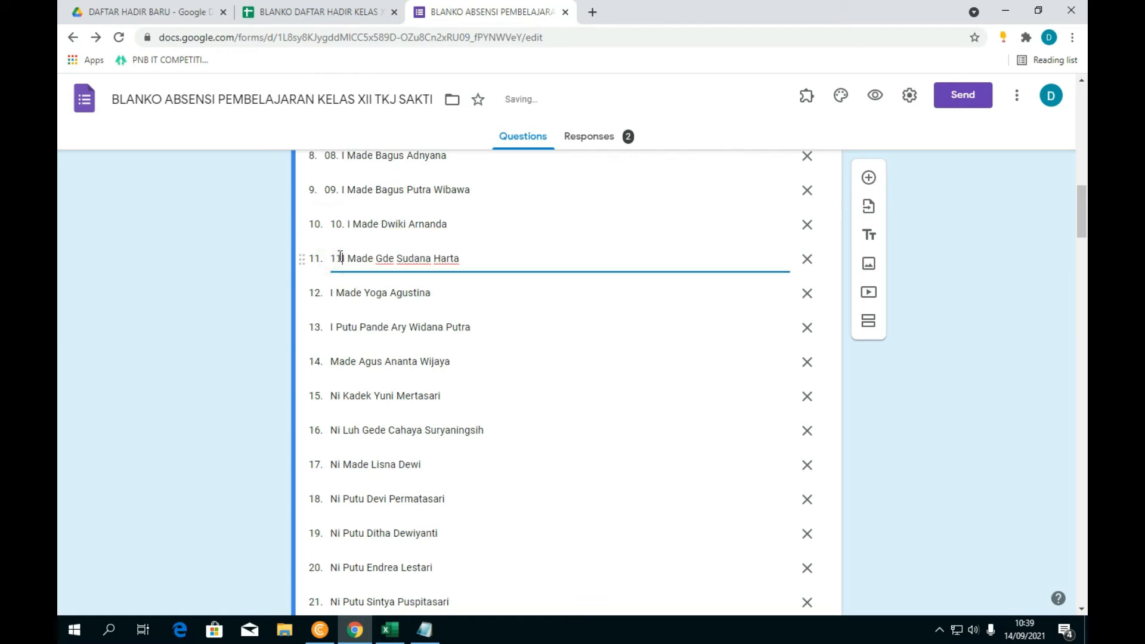
click(332, 290)
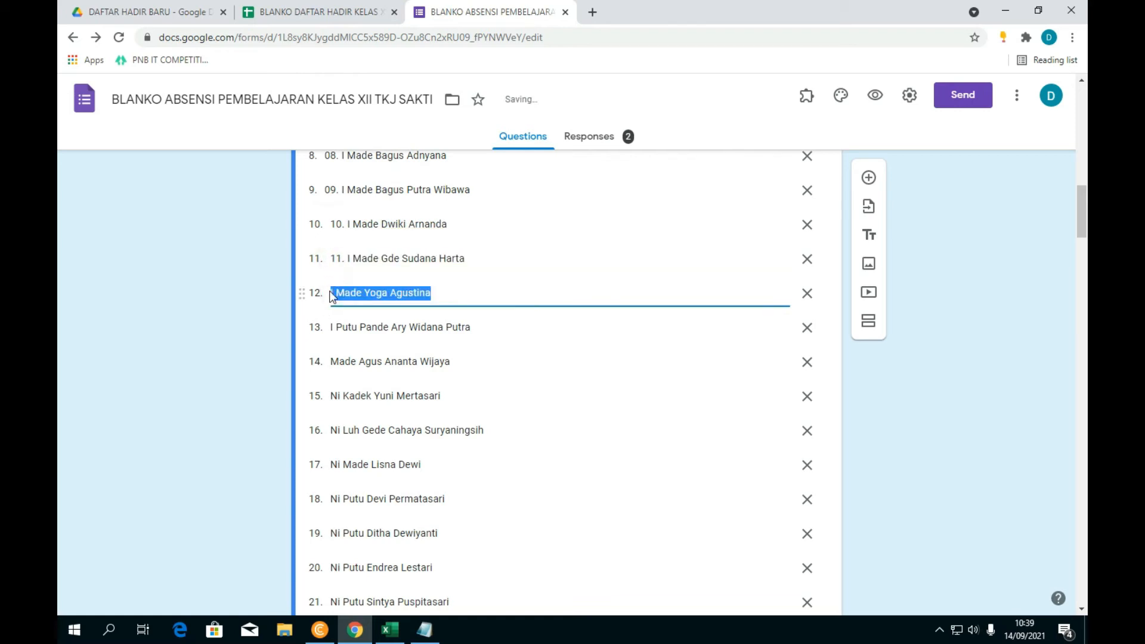
click(334, 293)
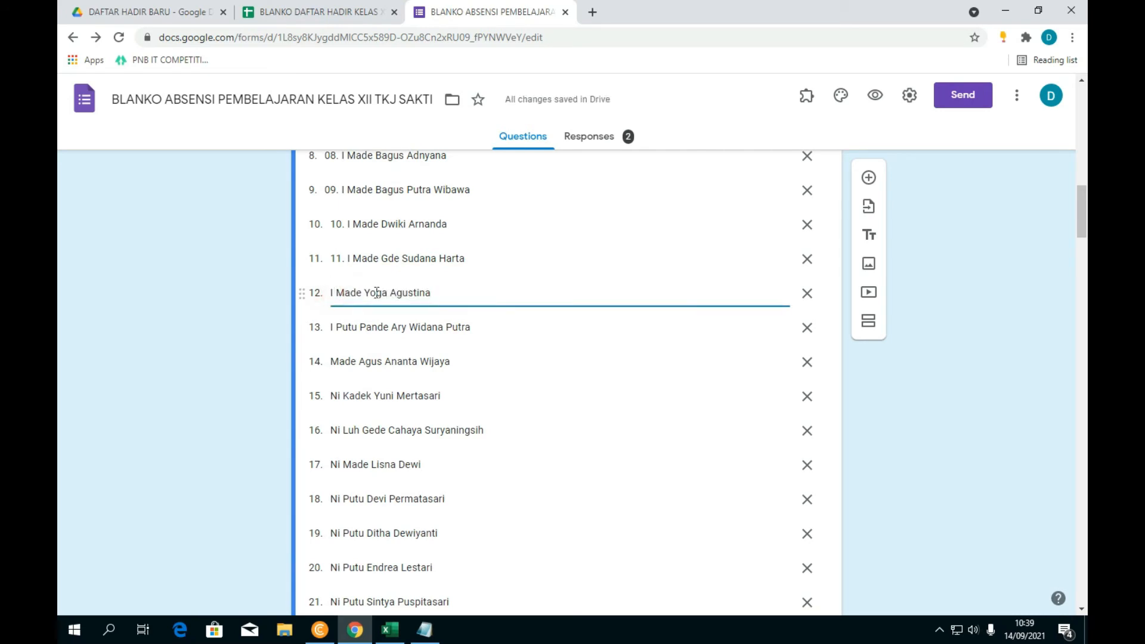
text(12.)
Step: Prefix the thirteenth and fourteenth student name options with "13." and "14." followed by a space
scroll(339, 258, down, 1)
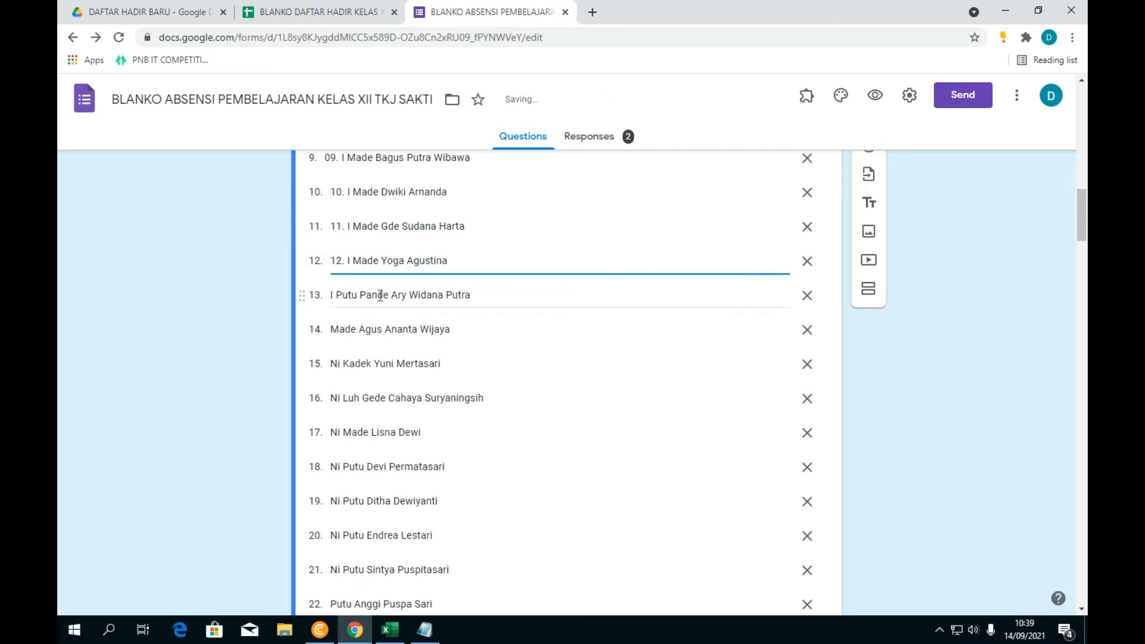
click(339, 259)
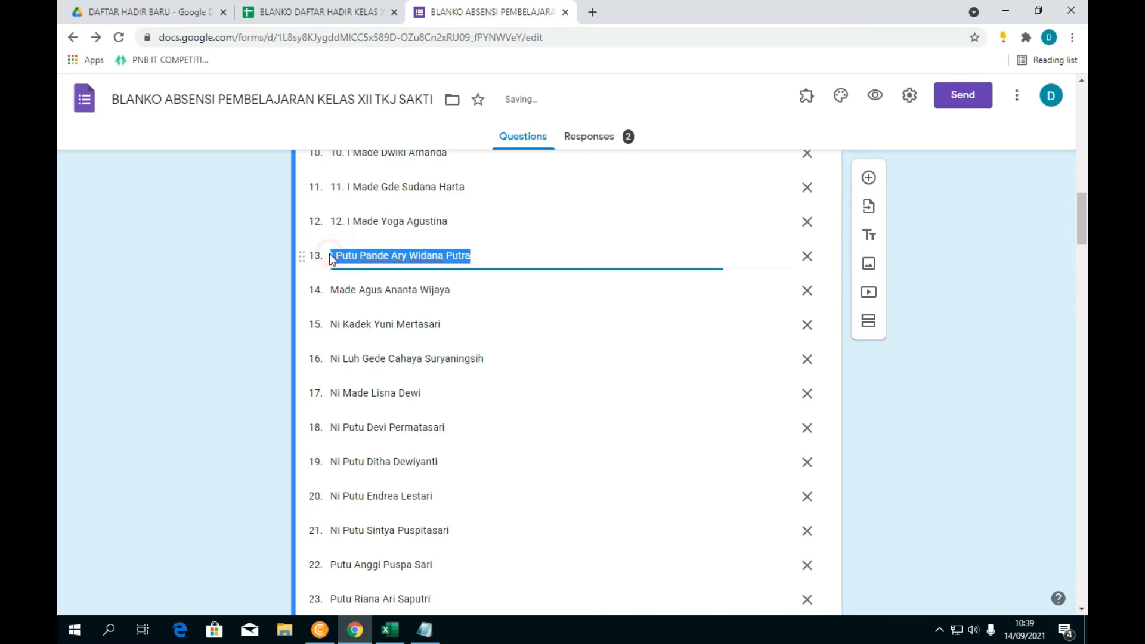
click(341, 256)
text(13.)
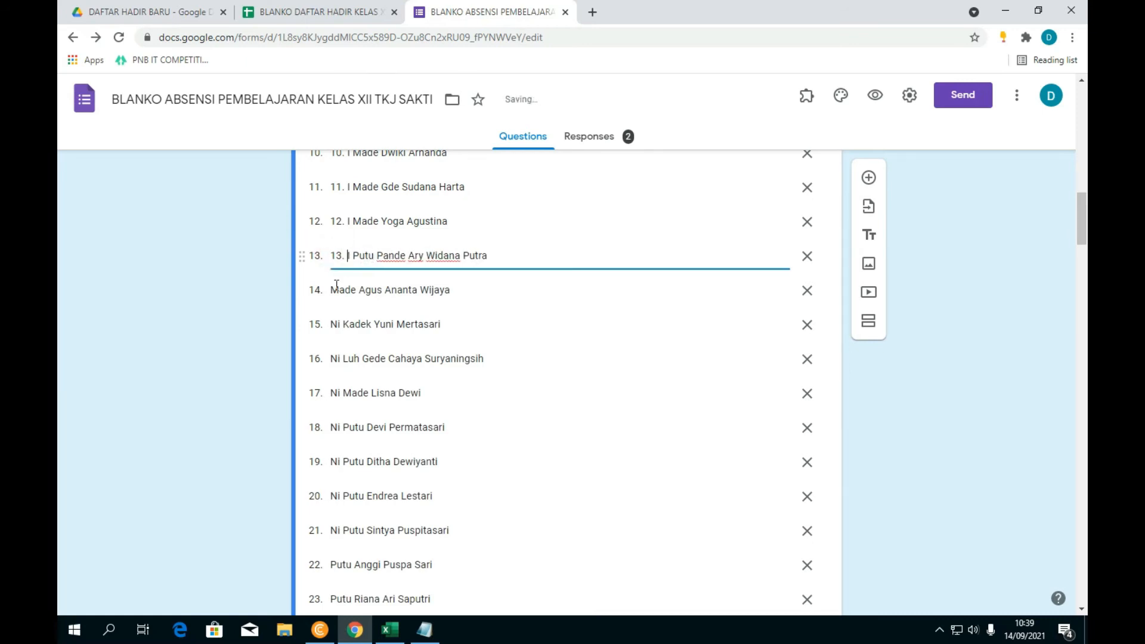
click(337, 288)
click(336, 287)
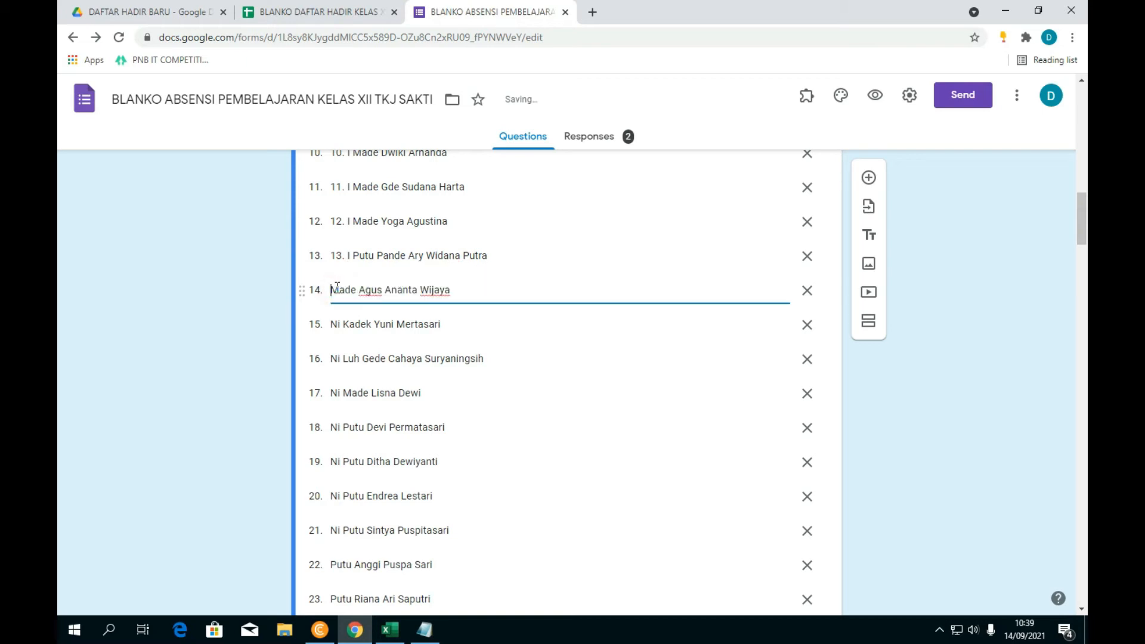
text(14)
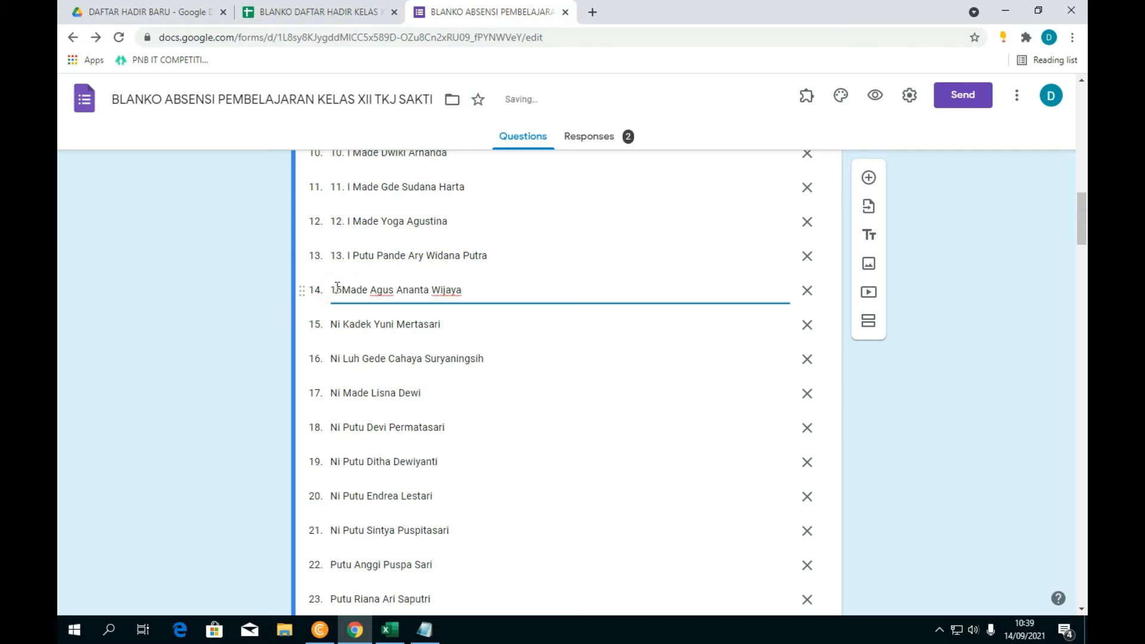
text(.)
Step: Prefix the fifteenth and sixteenth student name options with "15." and "16." followed by a space
click(334, 323)
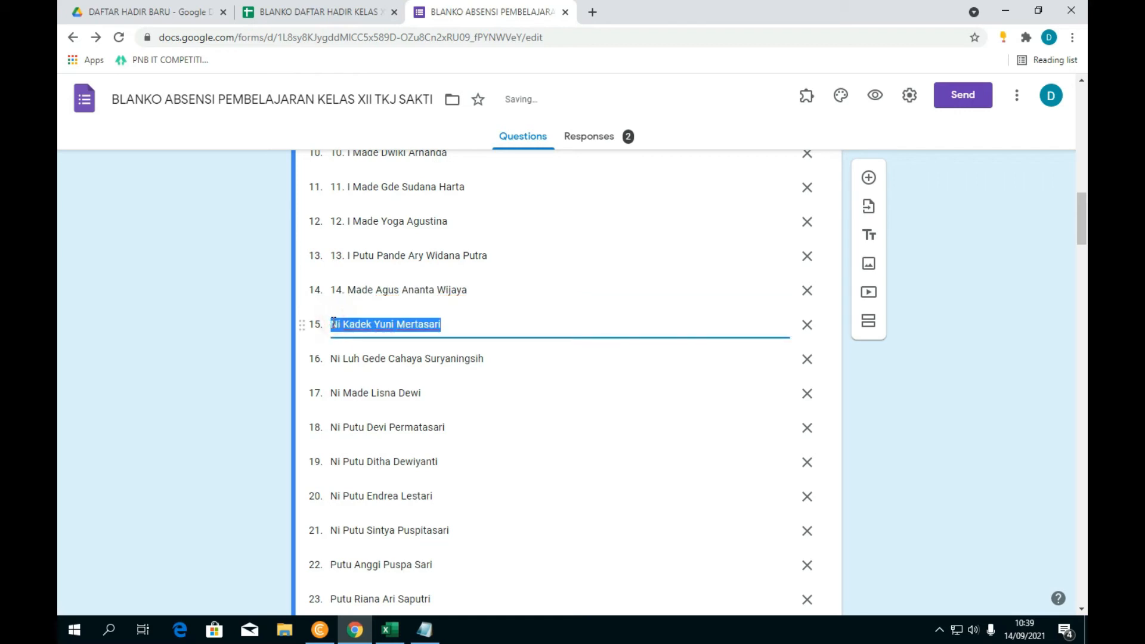
click(334, 323)
text(15.)
click(334, 358)
click(334, 359)
text(16.)
Step: Prefix the seventeenth and eighteenth student name options with "17." and "18." followed by a space
click(333, 393)
click(332, 393)
text(17.)
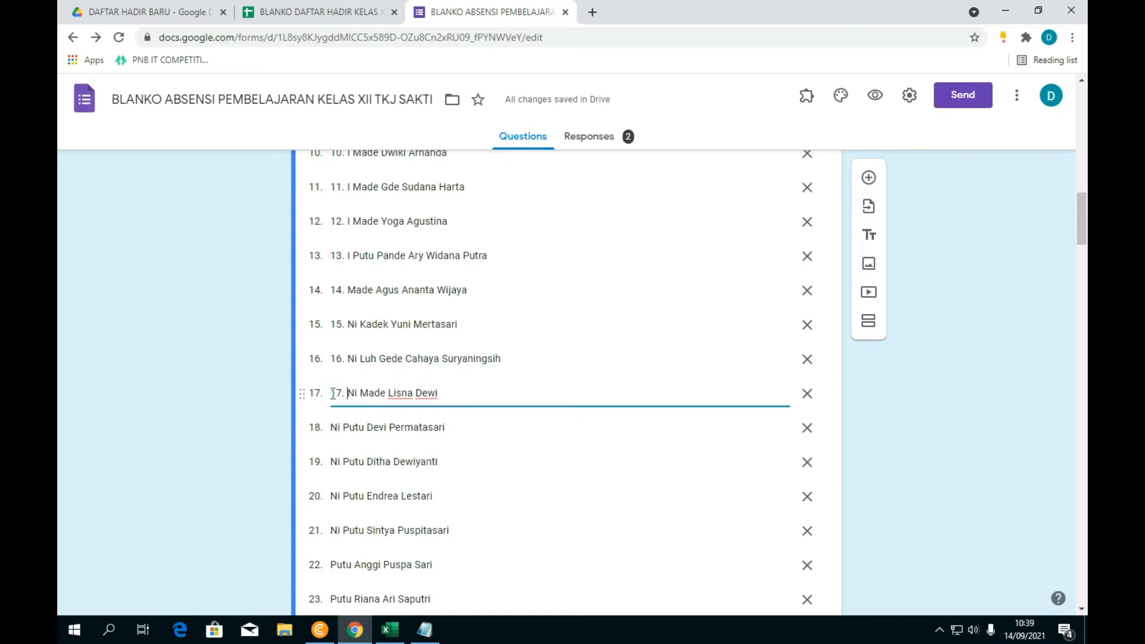
click(345, 420)
click(345, 420)
text(18.)
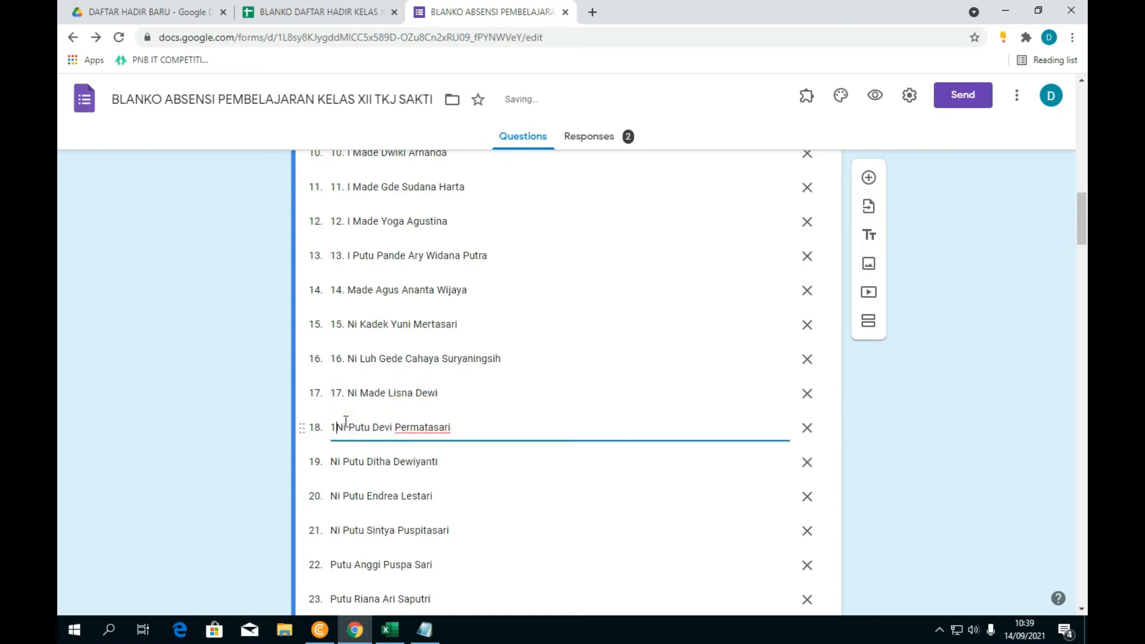
Step: Prefix the nineteenth and twentieth student name options with "19." and "20." followed by a space
scroll(346, 421, down, 2)
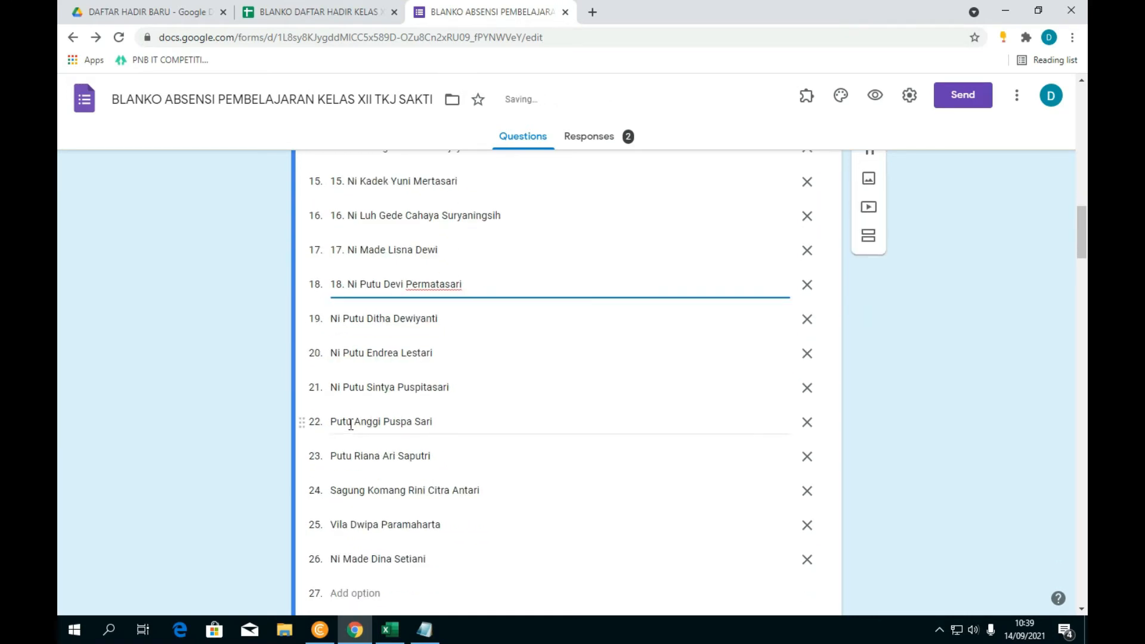
click(332, 319)
click(332, 318)
text(19.)
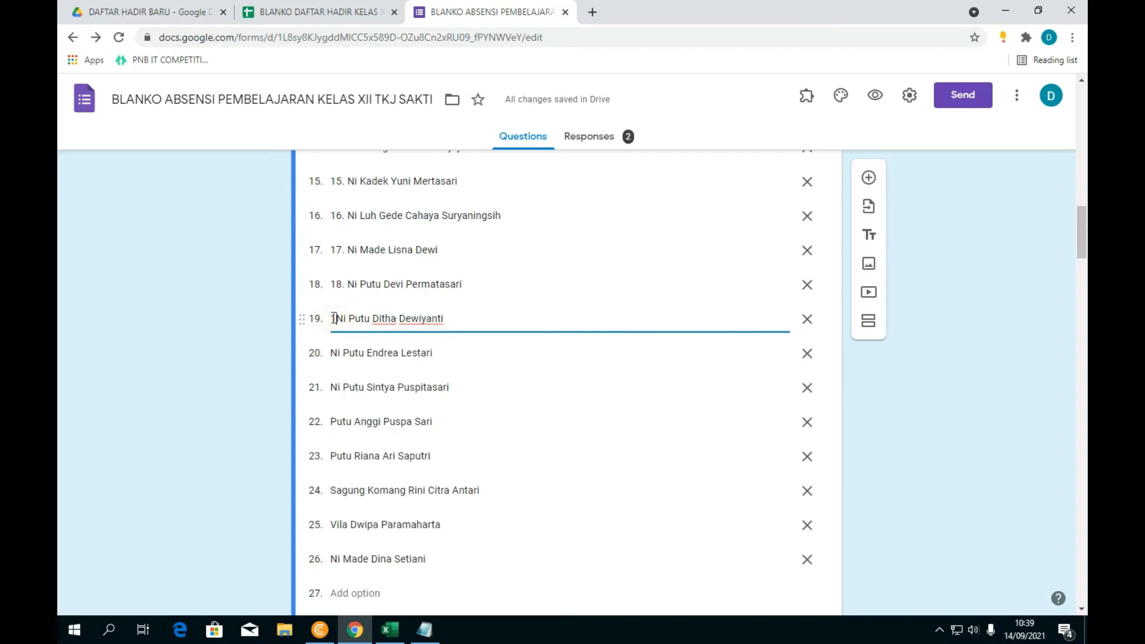
click(331, 354)
click(332, 354)
text(20.)
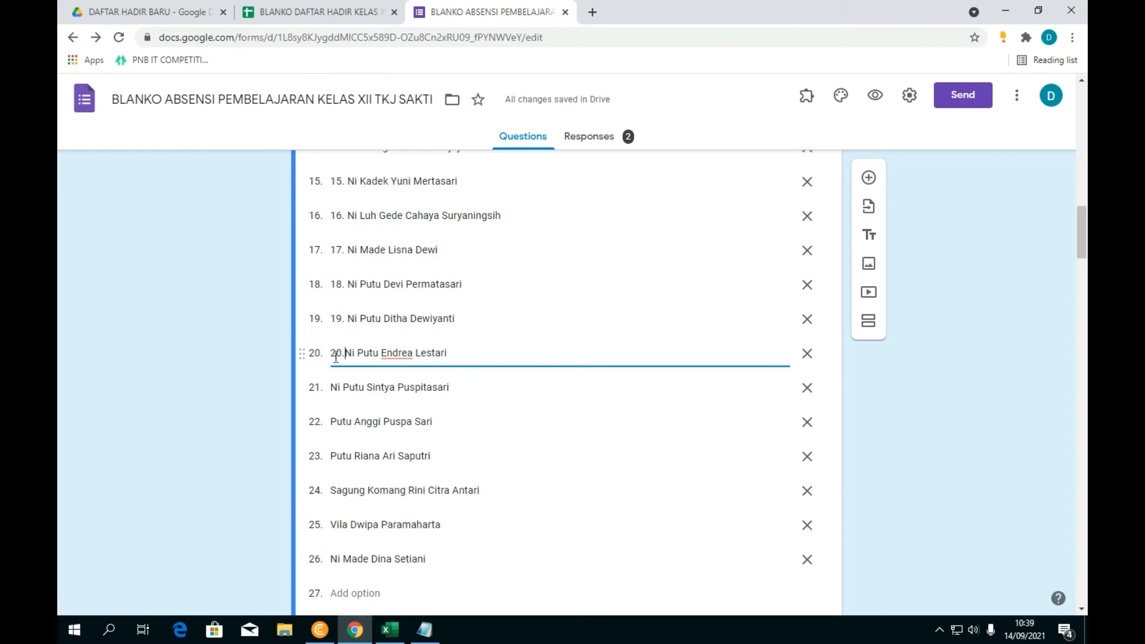
Step: Prefix the twenty-first and twenty-second student name options with "21." and "22." followed by a space
click(334, 386)
click(333, 387)
text(21.)
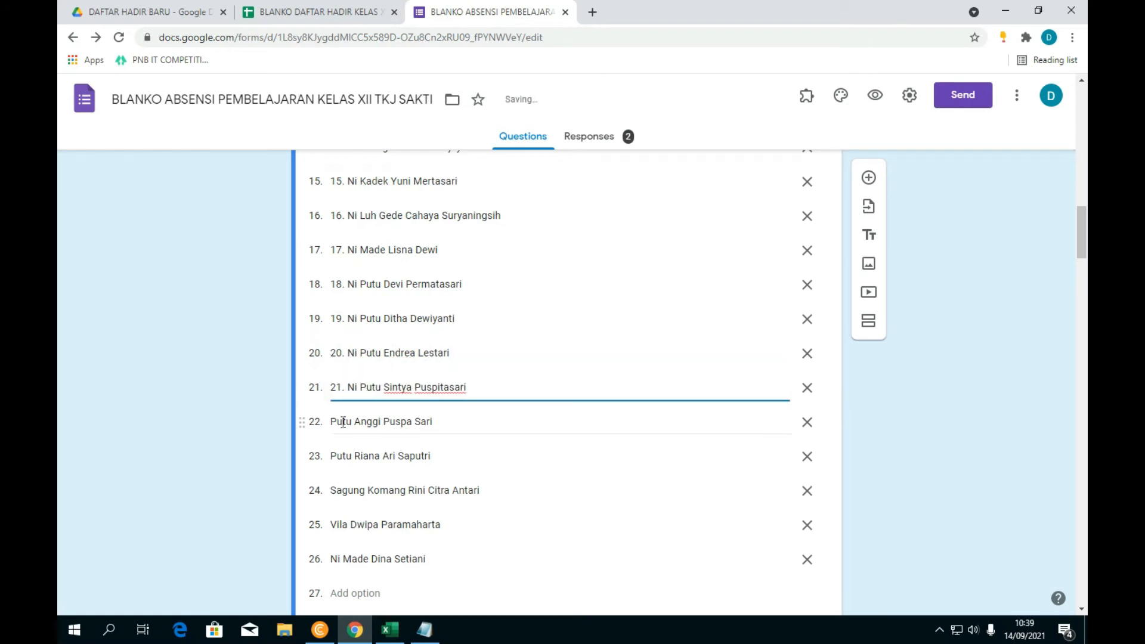
click(343, 422)
click(336, 423)
text(22.)
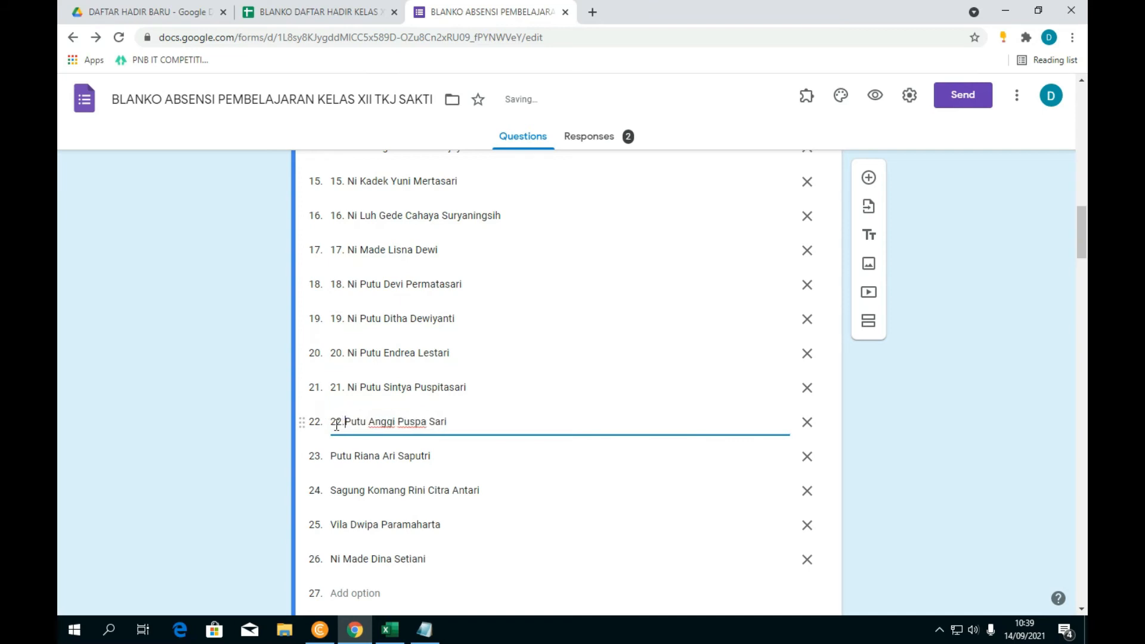
Step: Prefix the twenty-third and twenty-fourth student name options with "23." and "24." followed by a space
click(334, 453)
click(336, 454)
text(23.)
scroll(334, 472, down, 1)
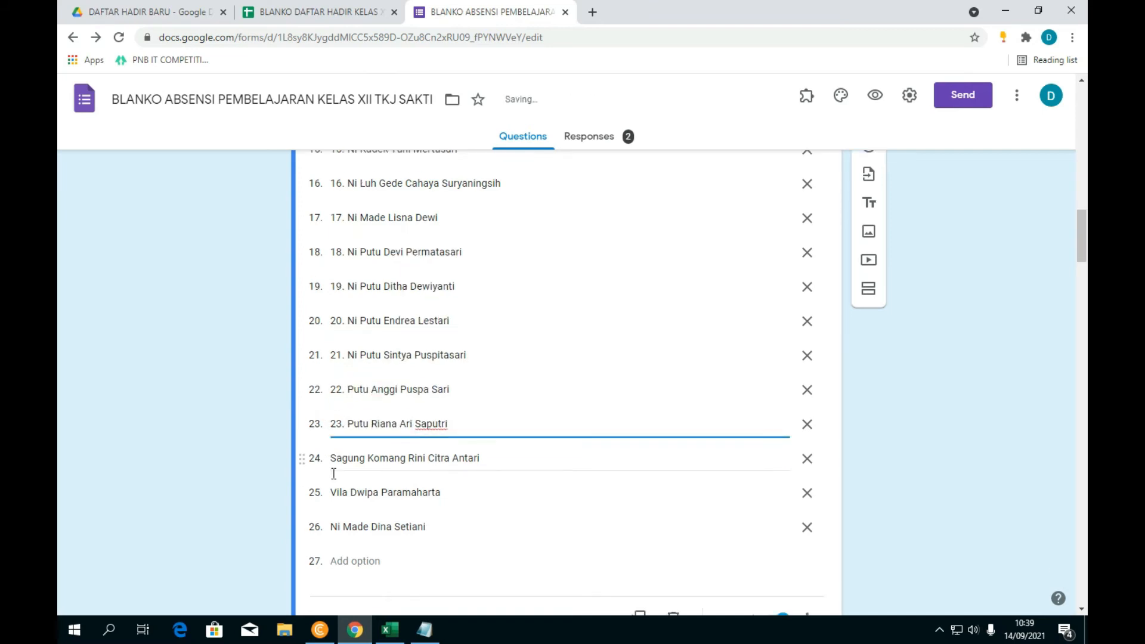
click(331, 418)
click(330, 419)
text(24.)
Step: Prefix the last two student name options with "25." and "26." followed by a space
click(339, 454)
click(332, 455)
text(25.)
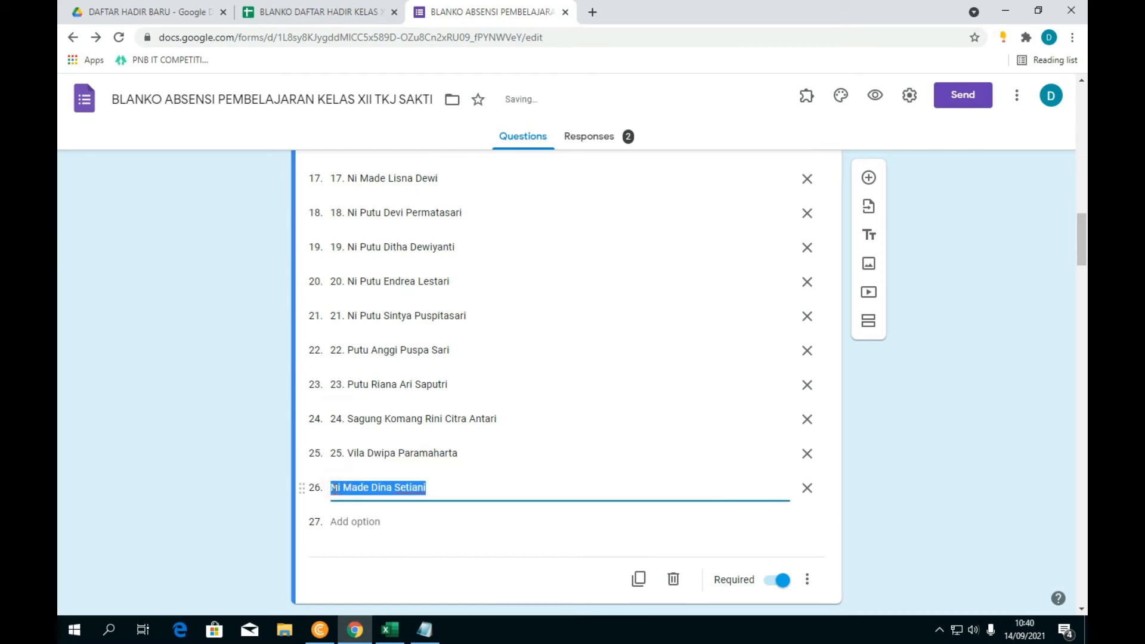
text(6.)
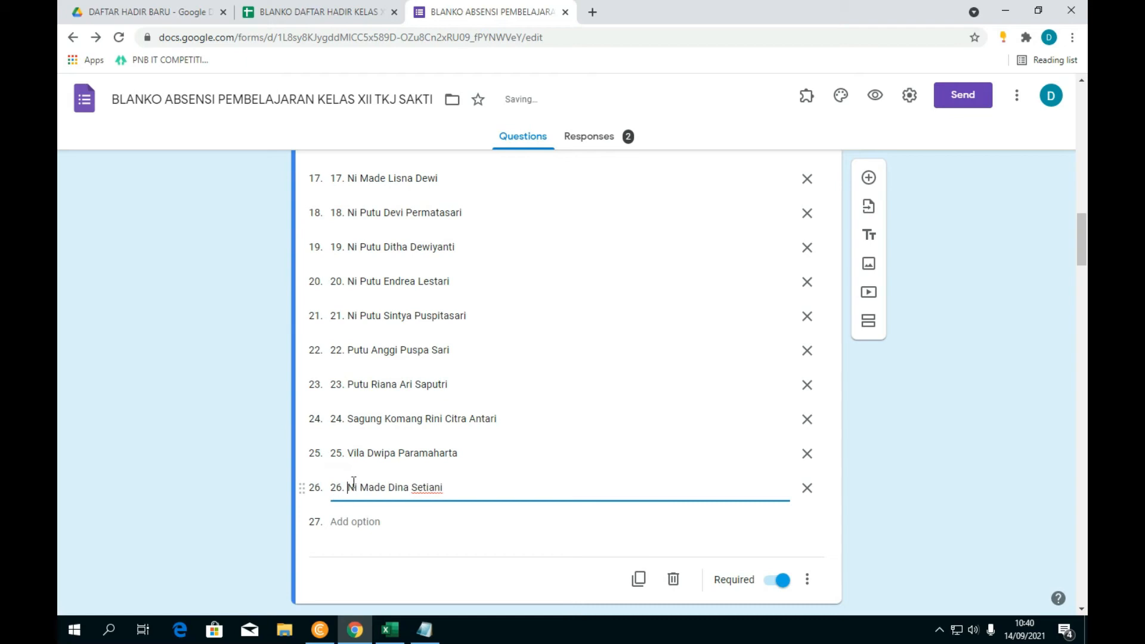
click(891, 485)
Step: Delete the "PILIH NAMA SISWA KELAS XII TKJ B" question from the XII TKJ B section
scroll(381, 418, up, 10)
scroll(395, 382, down, 15)
scroll(405, 358, down, 6)
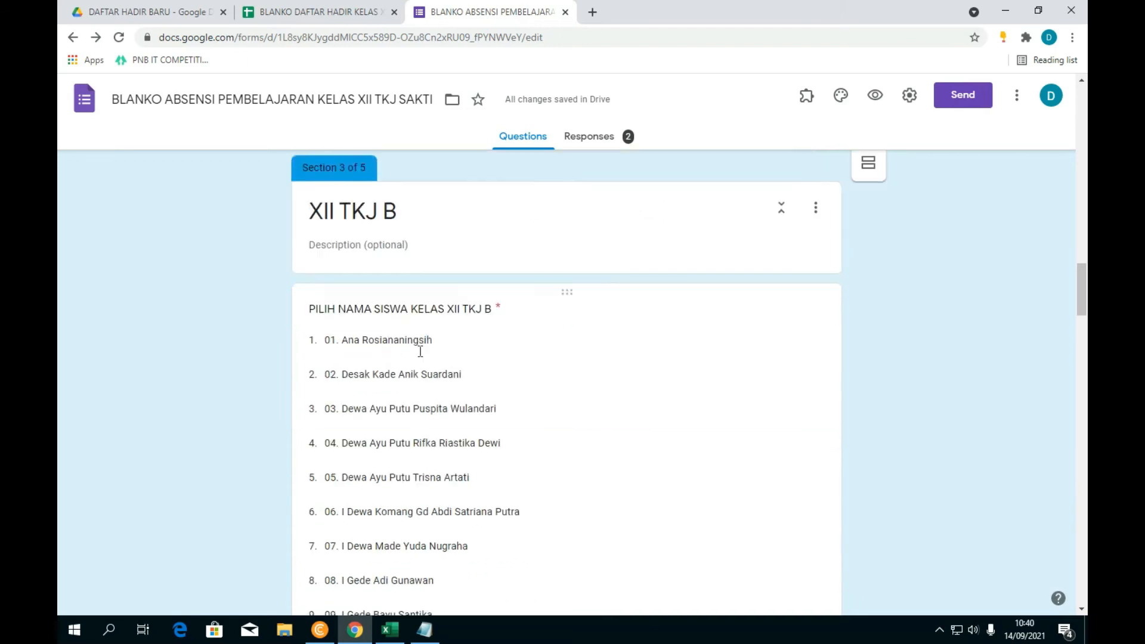
scroll(475, 346, down, 20)
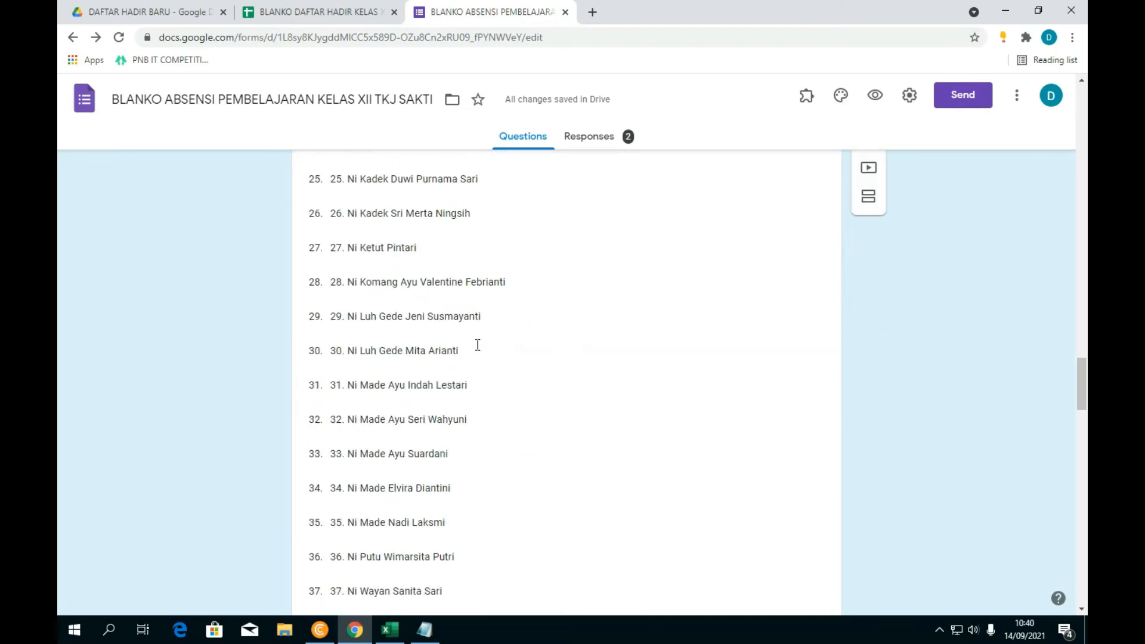
drag(1081, 408, 1068, 274)
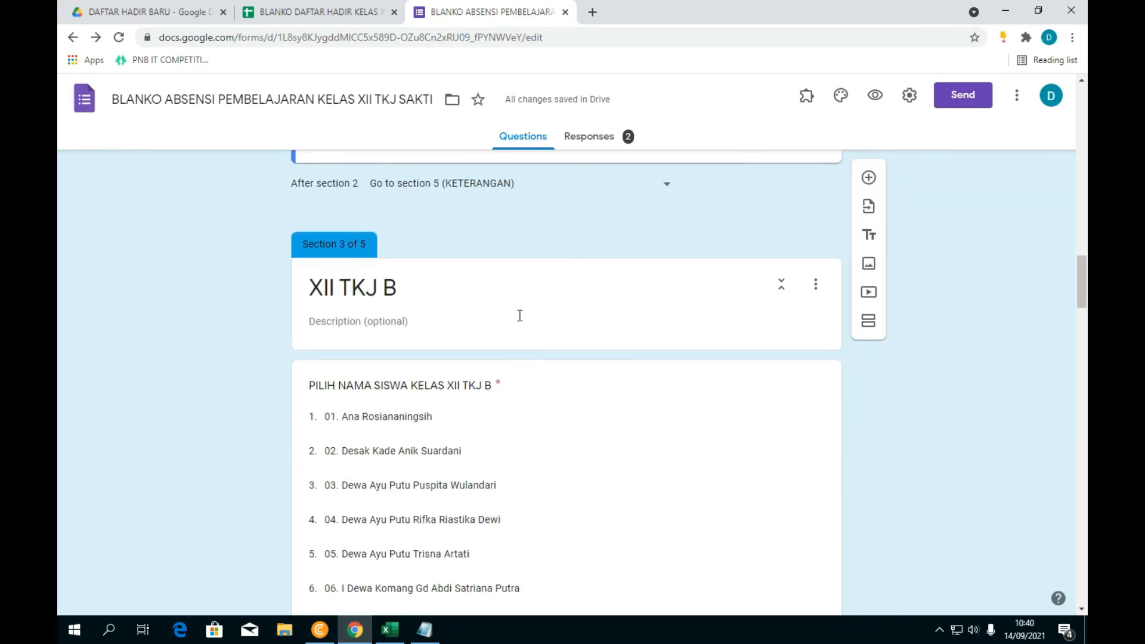
scroll(536, 304, up, 4)
scroll(538, 319, down, 4)
scroll(552, 358, up, 1)
click(564, 387)
scroll(570, 378, down, 6)
click(585, 322)
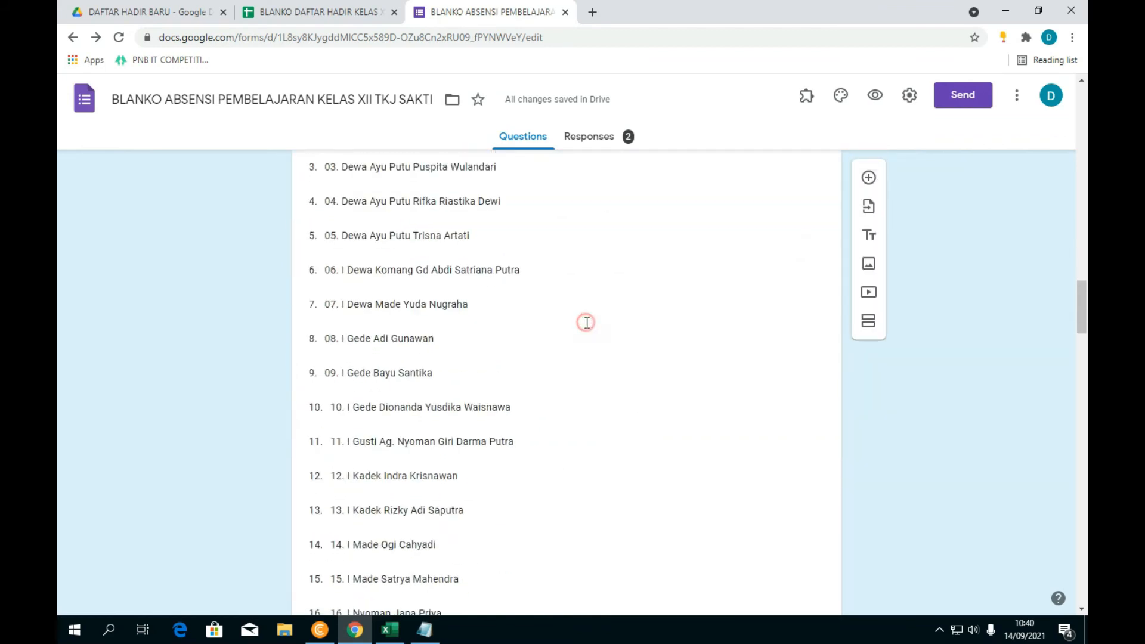
scroll(621, 414, up, 2)
scroll(781, 460, down, 20)
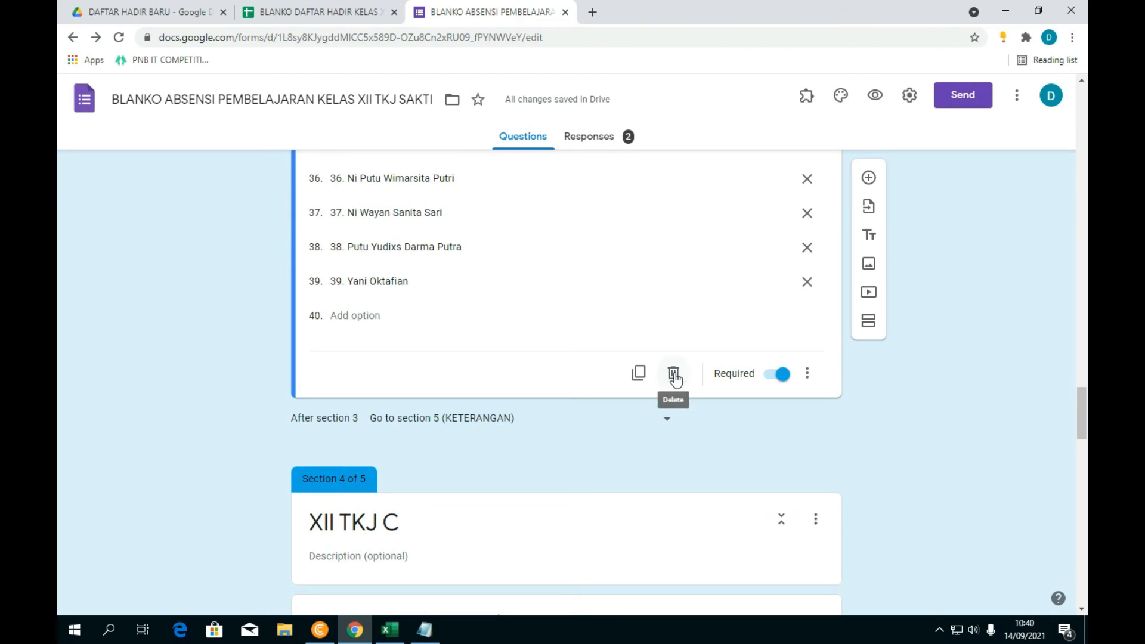
click(674, 374)
Step: Delete the student name dropdown question from the XII TKJ C section
scroll(528, 399, up, 20)
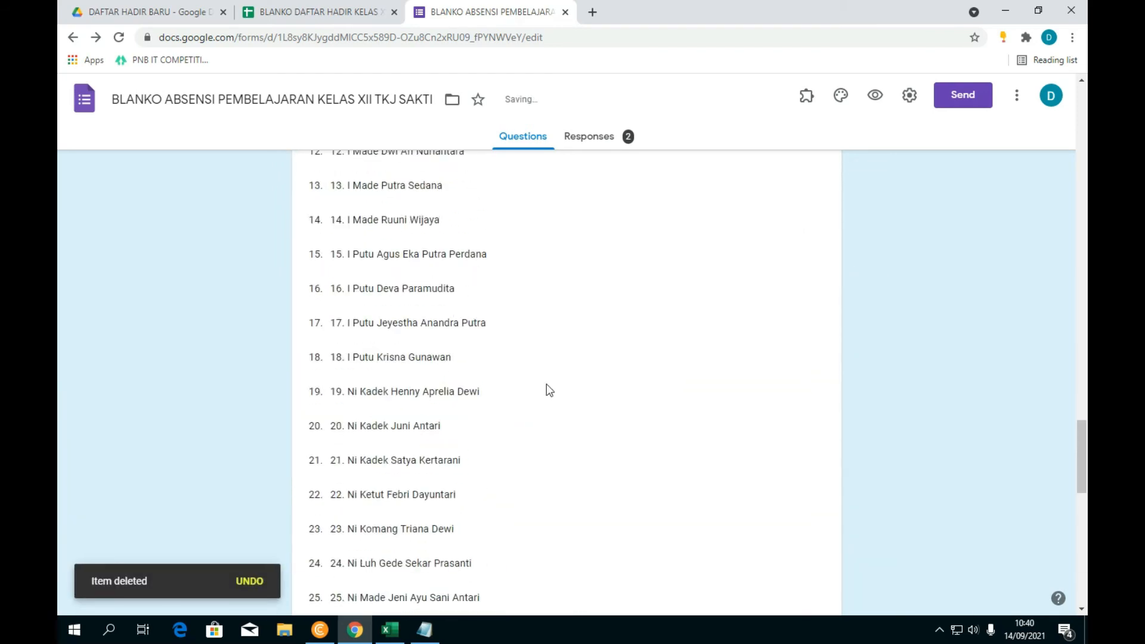
scroll(498, 391, down, 15)
click(549, 413)
scroll(597, 430, down, 6)
click(674, 386)
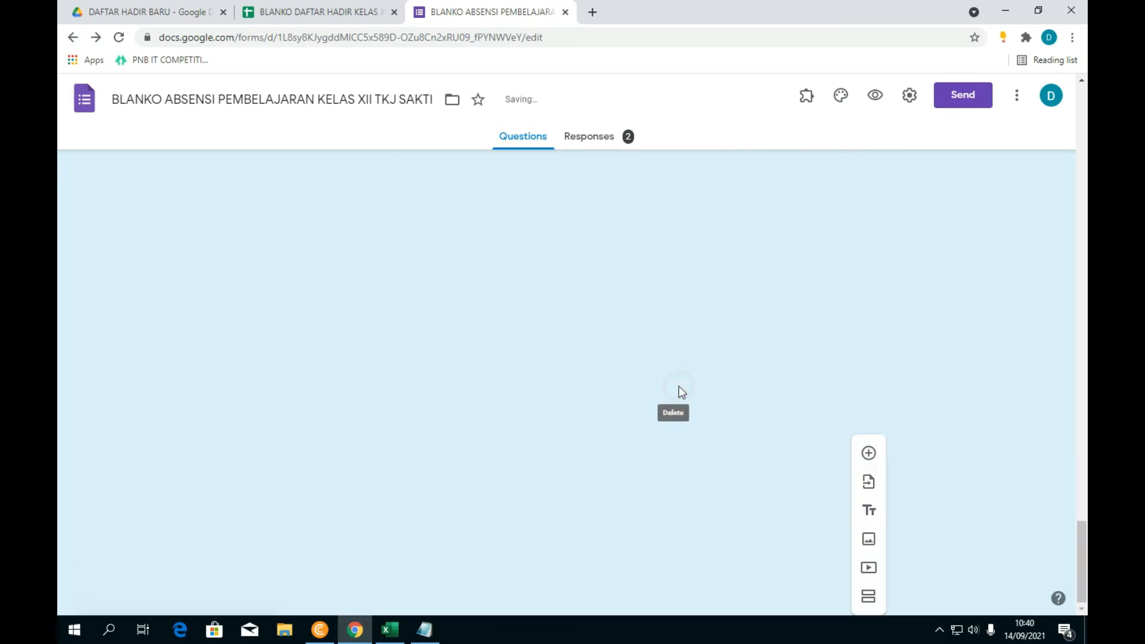
Step: Delete the emptied XII TKJ B and XII TKJ C sections from the form
scroll(597, 375, up, 8)
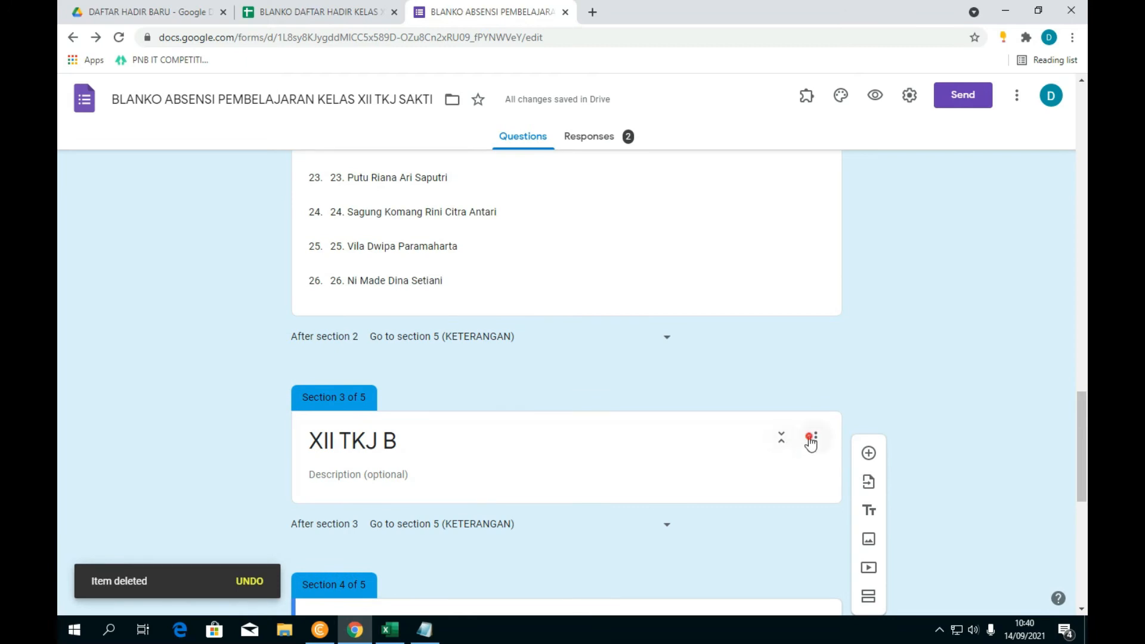
click(812, 440)
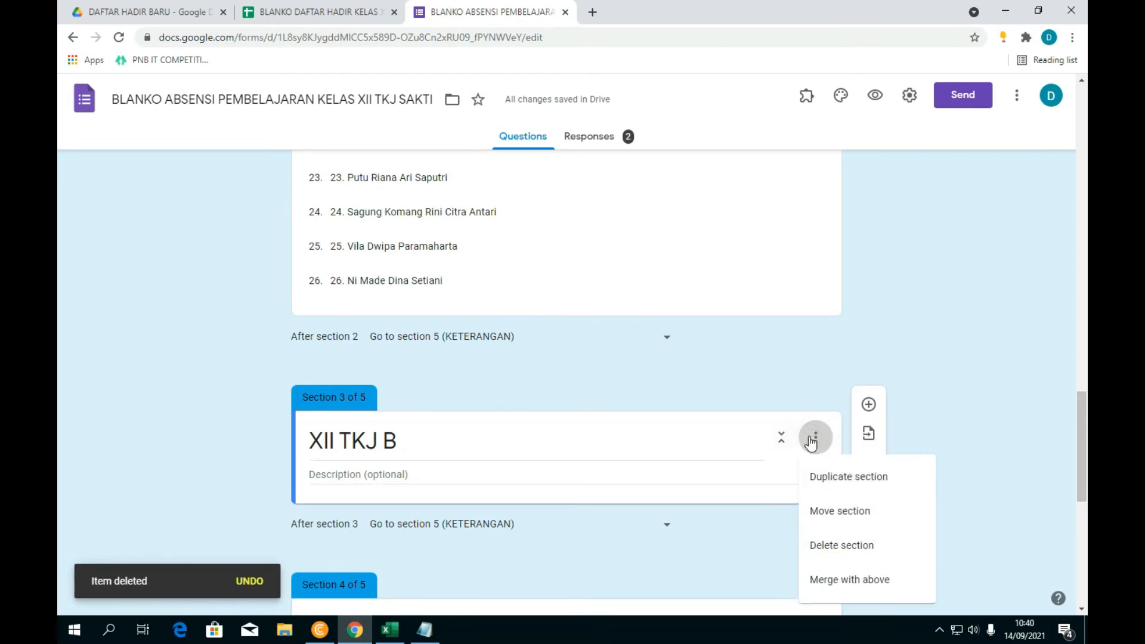
click(841, 546)
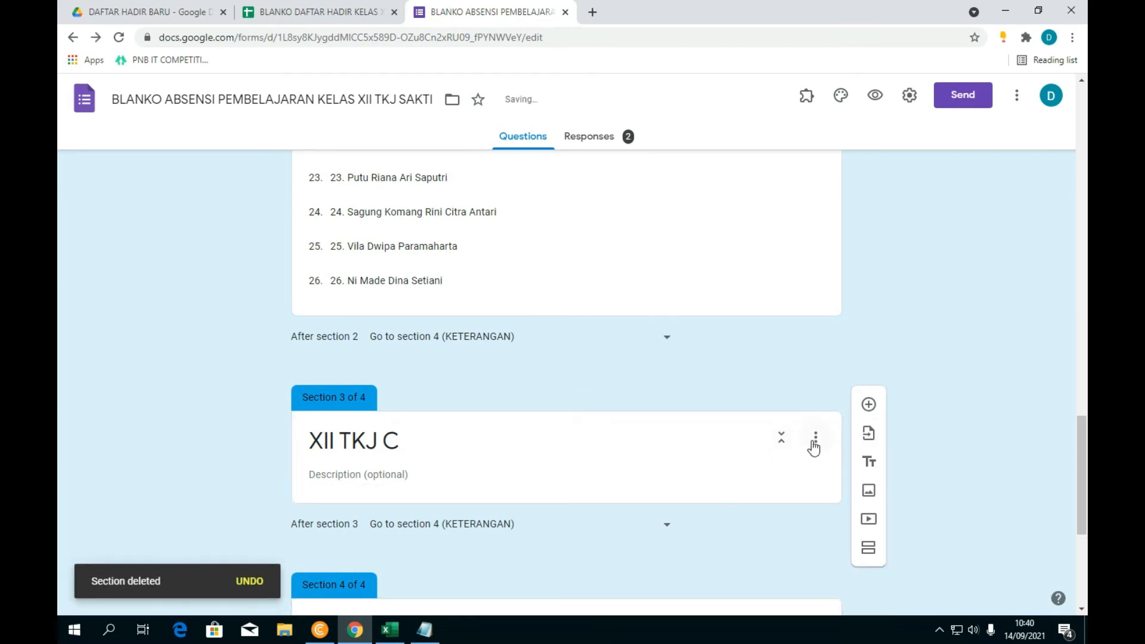
click(813, 443)
click(817, 544)
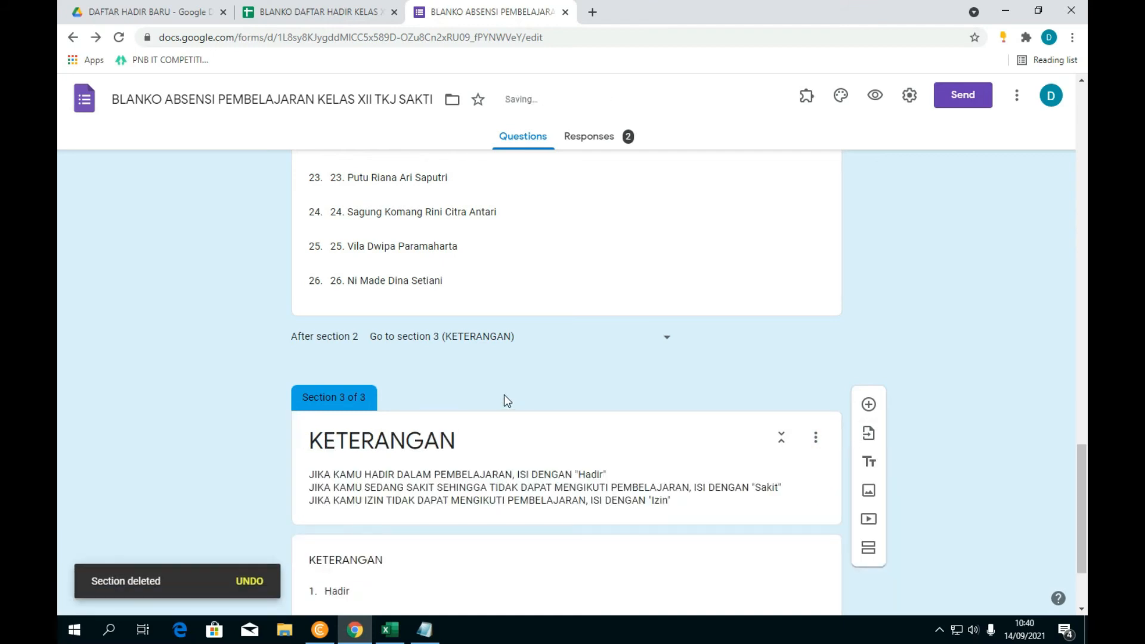
scroll(435, 313, up, 5)
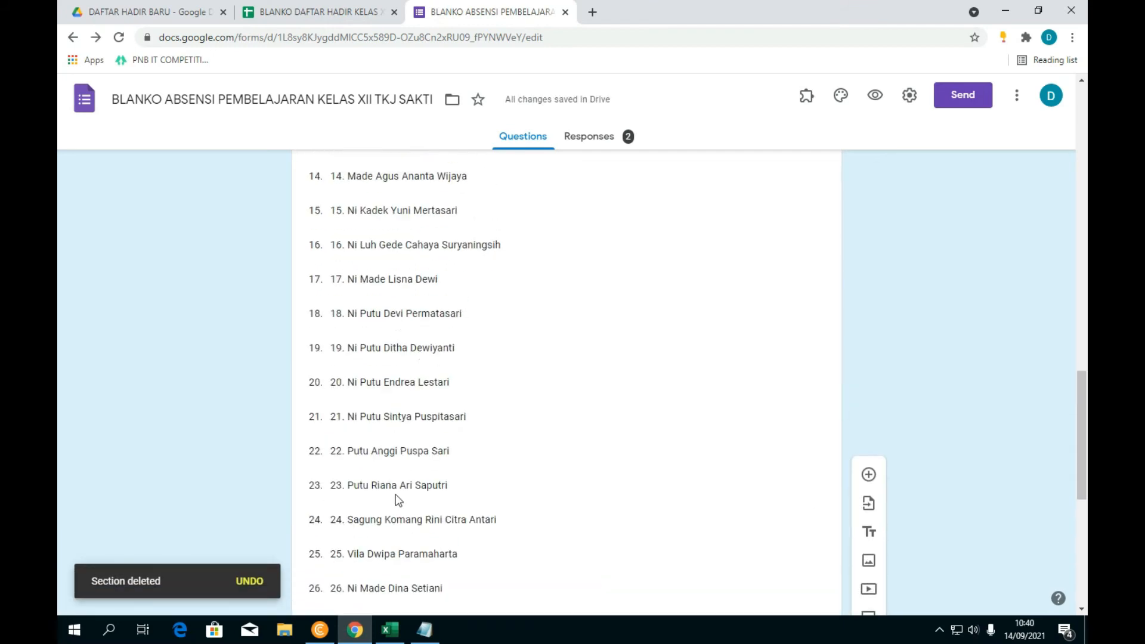
scroll(399, 500, up, 12)
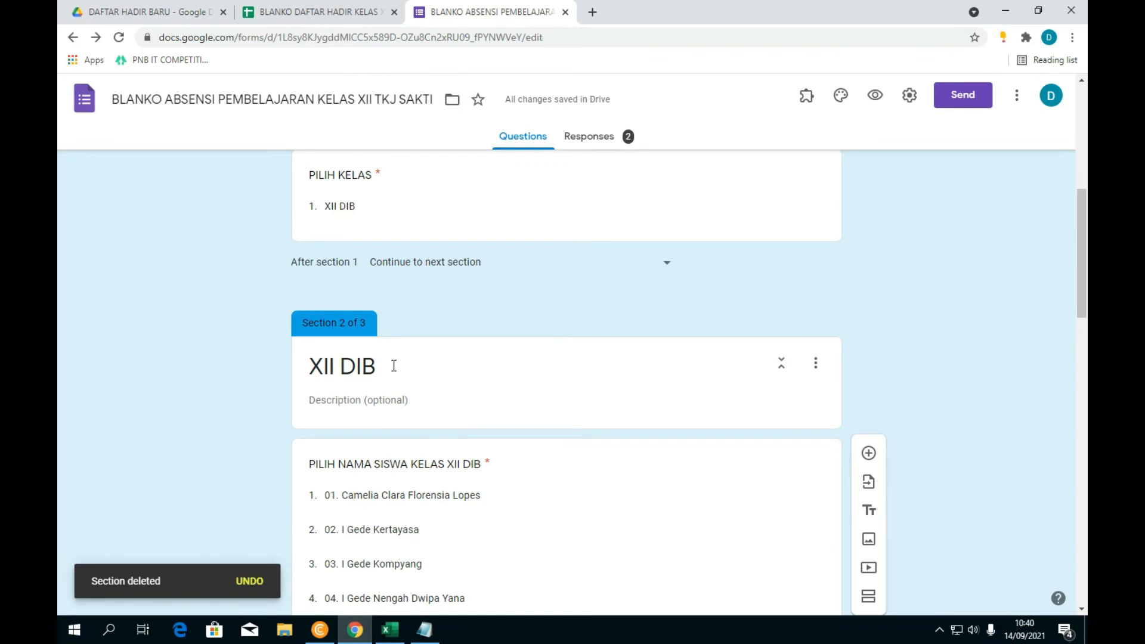
scroll(400, 361, up, 2)
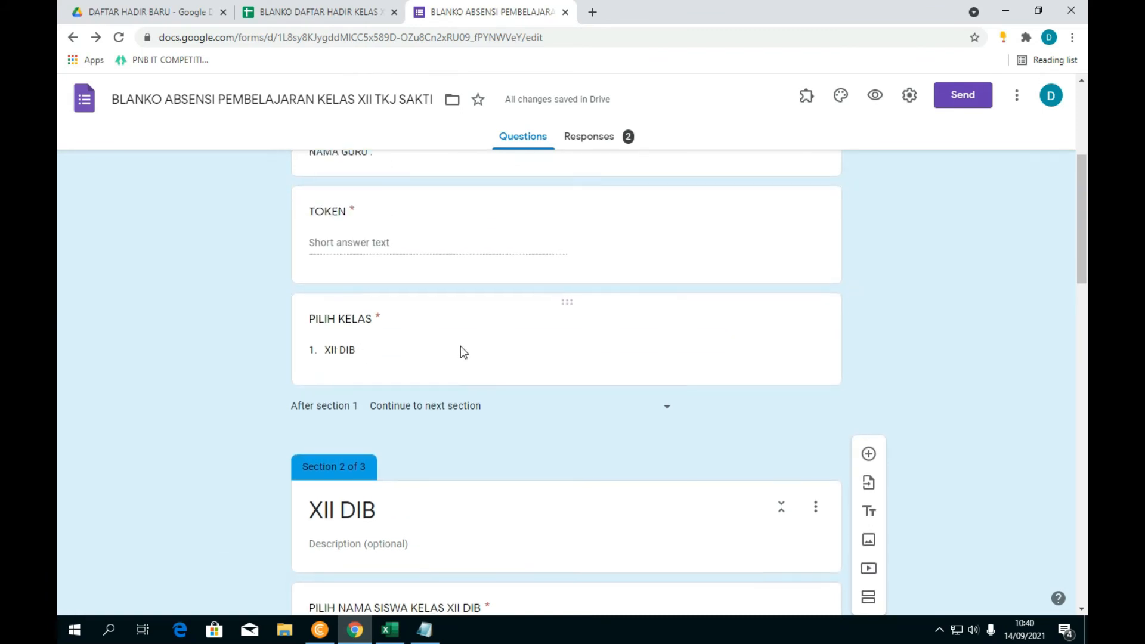
Step: Review the form's three sections from the class question through KETERANGAN and back up to the header
scroll(460, 347, up, 3)
scroll(463, 355, down, 4)
scroll(465, 365, down, 20)
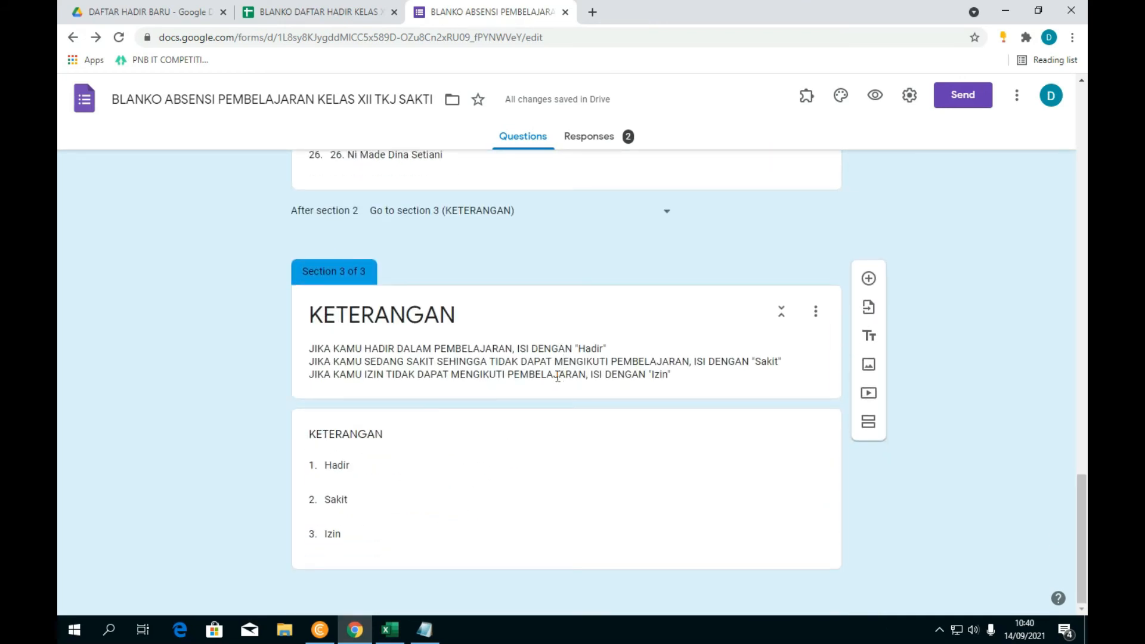
drag(1082, 528, 1063, 238)
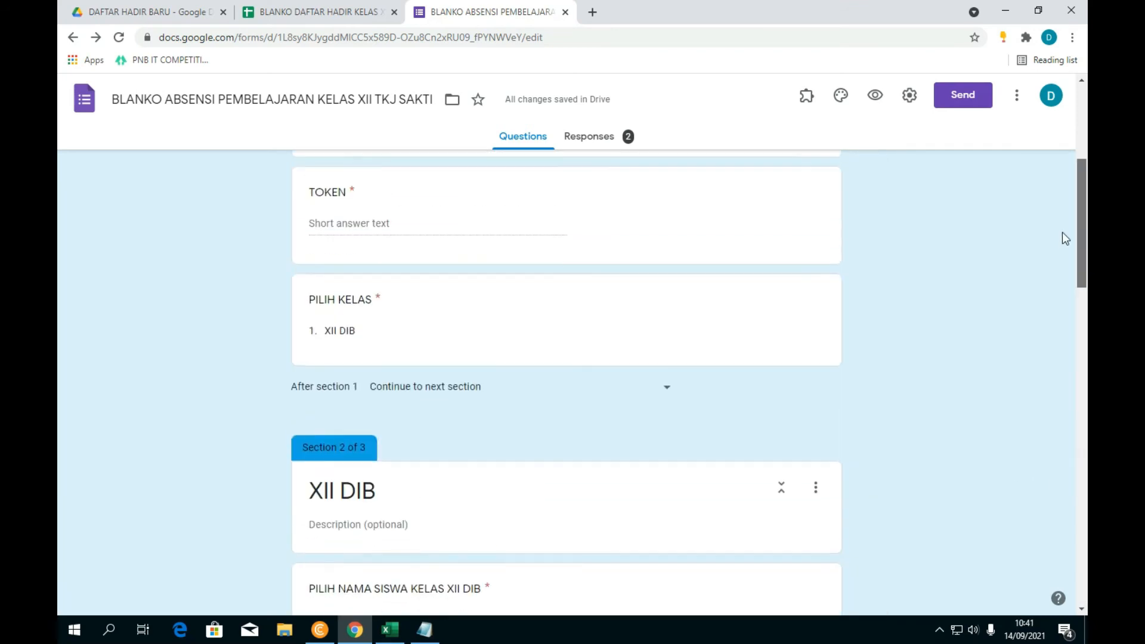
scroll(343, 324, up, 3)
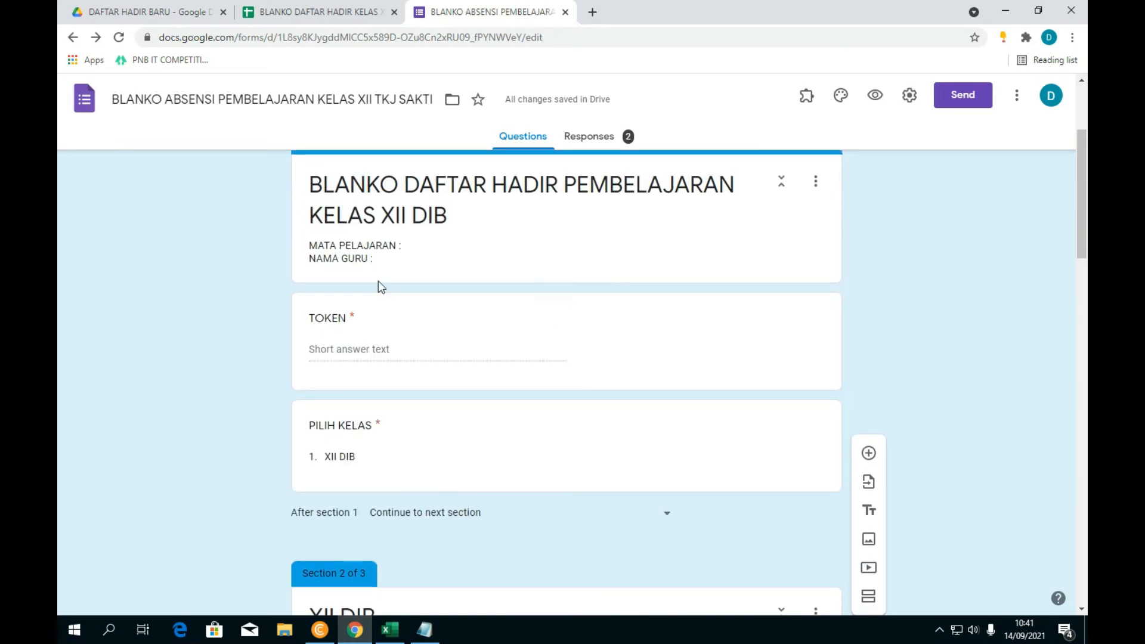
scroll(381, 287, up, 1)
scroll(532, 334, up, 2)
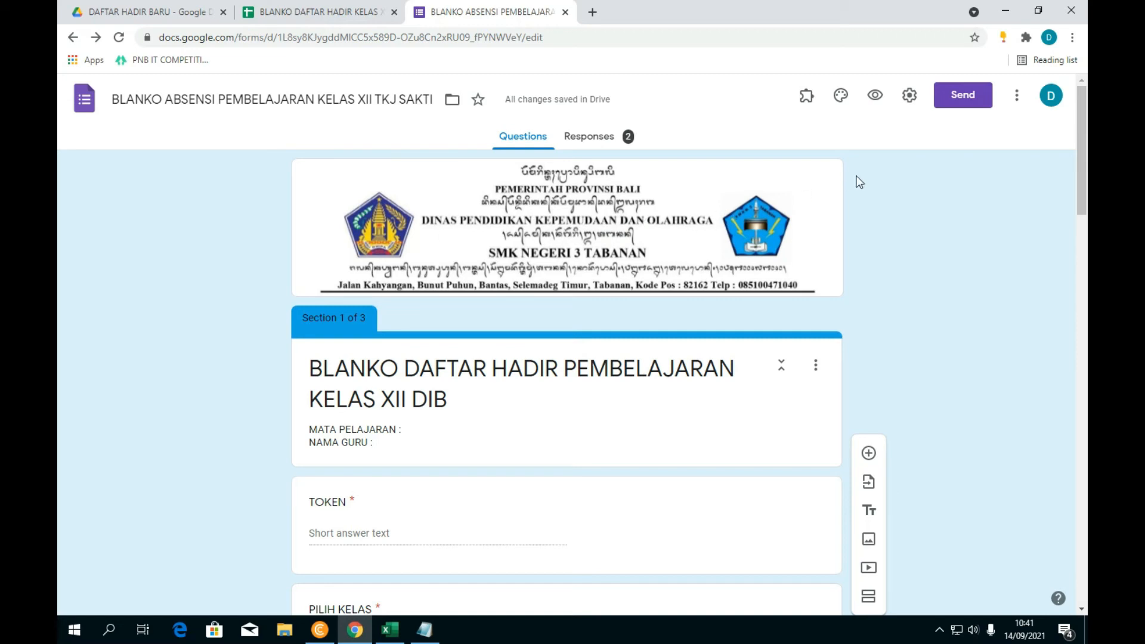
Step: Inspect the form's general settings and its theme options, including the header image and colours
click(909, 96)
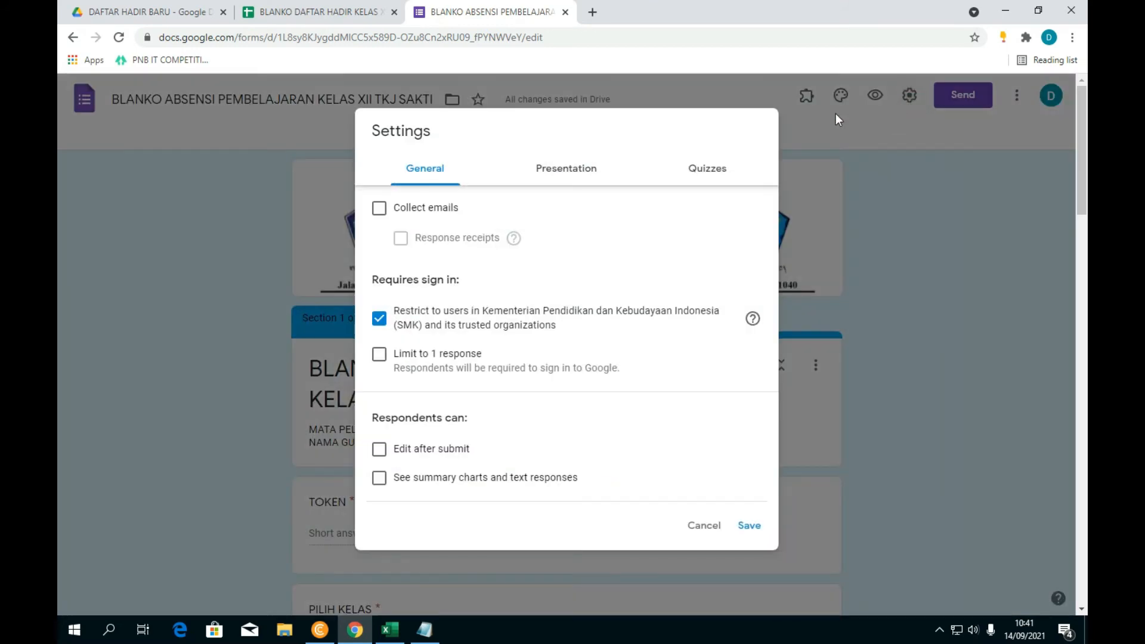
click(954, 297)
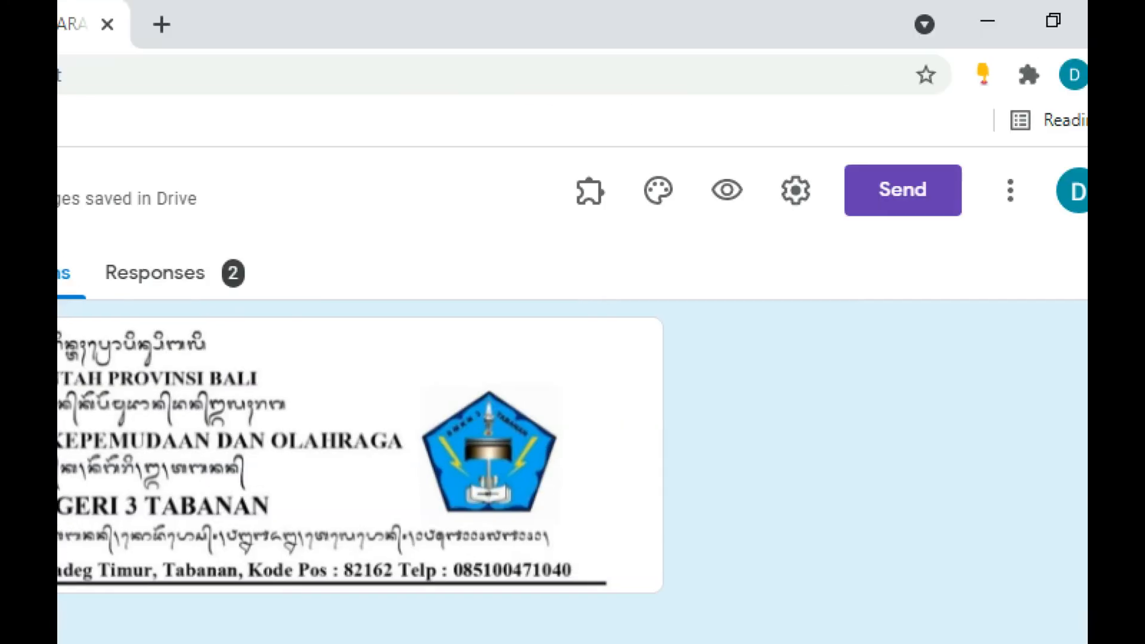
click(550, 363)
mouse_move(667, 155)
mouse_down()
mouse_move(669, 224)
mouse_move(632, 136)
mouse_up()
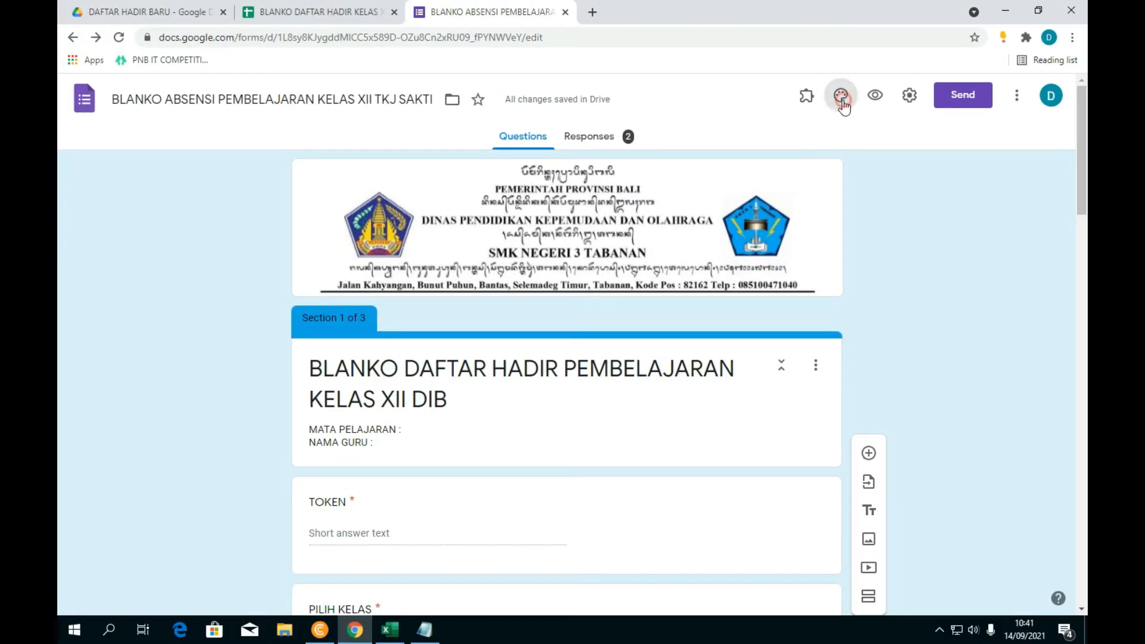
click(664, 184)
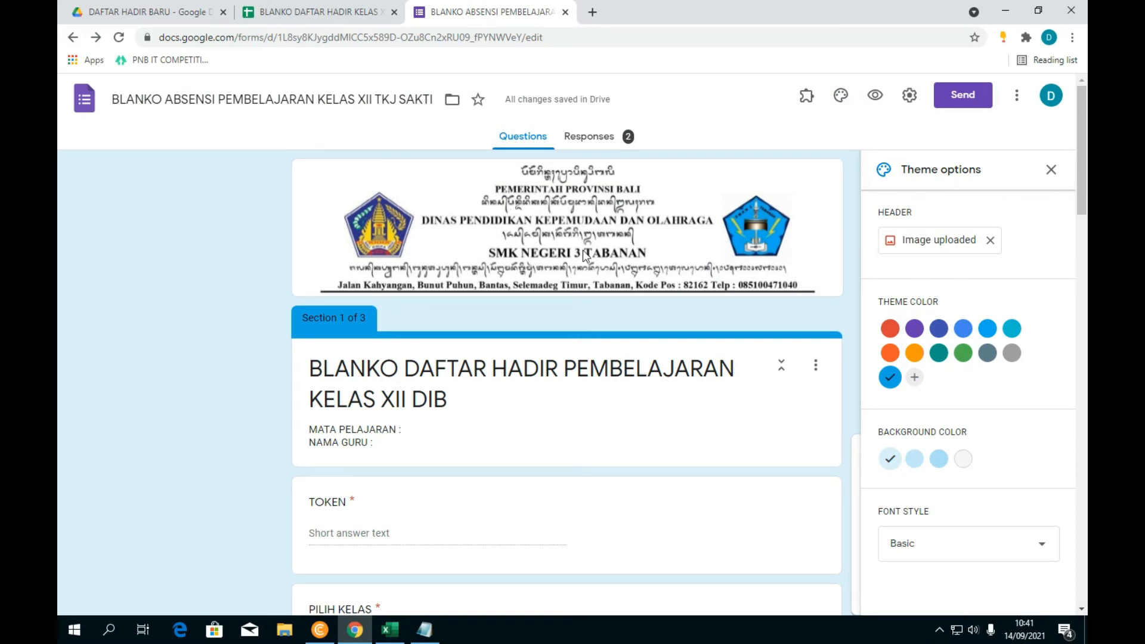
scroll(1002, 298, down, 3)
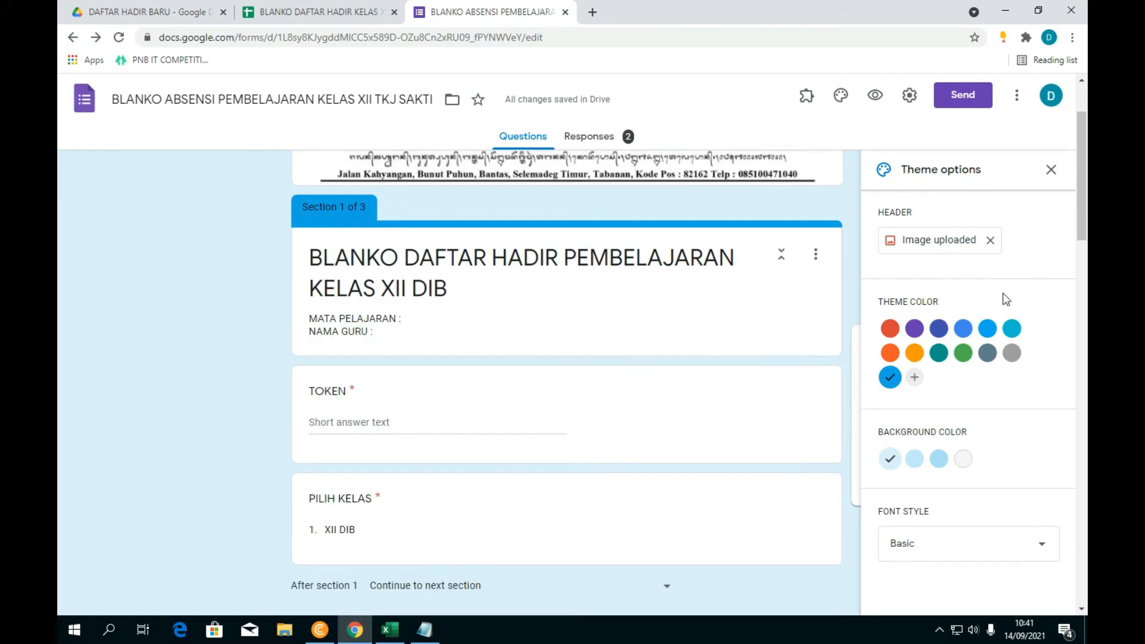
scroll(758, 306, up, 3)
scroll(758, 306, down, 1)
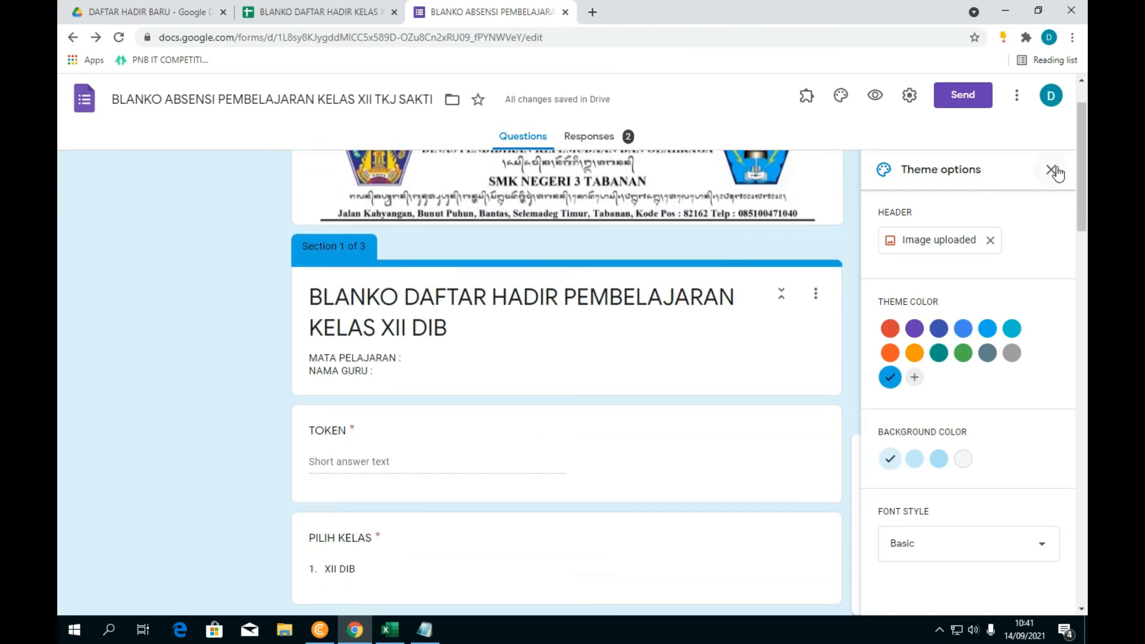
click(1052, 171)
scroll(877, 285, up, 1)
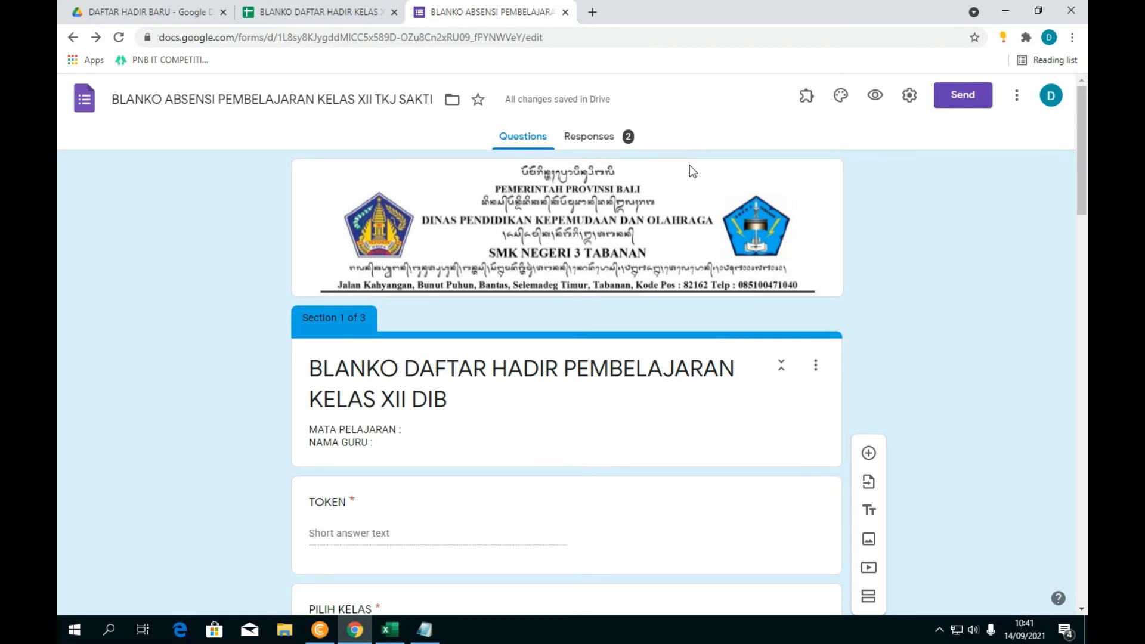
Step: Delete all the old responses collected by the form
click(597, 145)
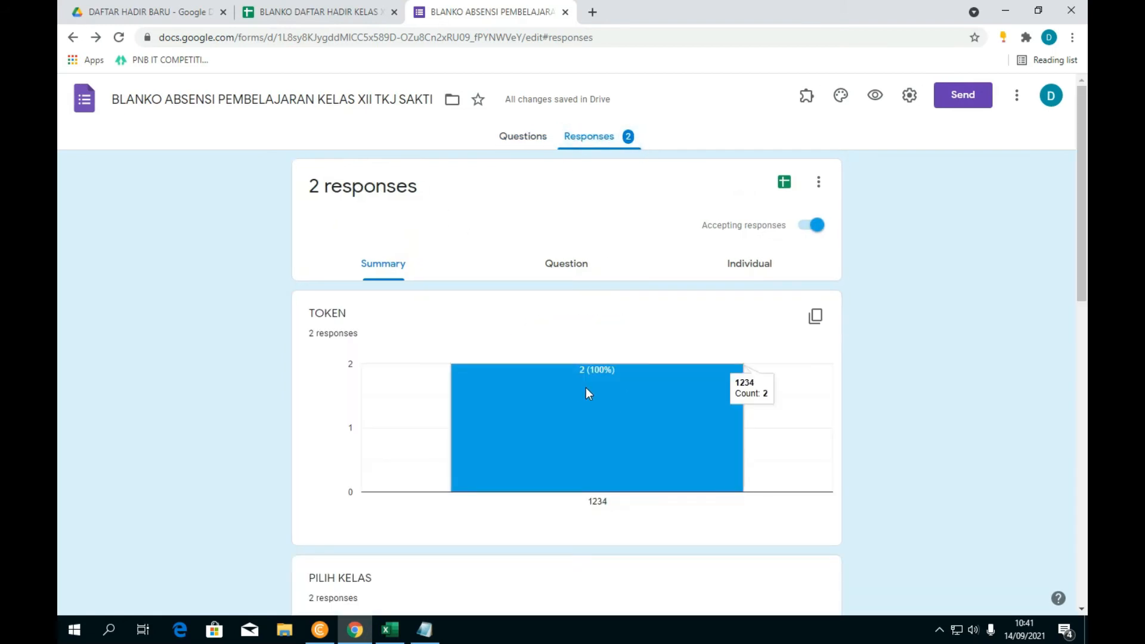
scroll(587, 391, down, 1)
scroll(698, 328, up, 1)
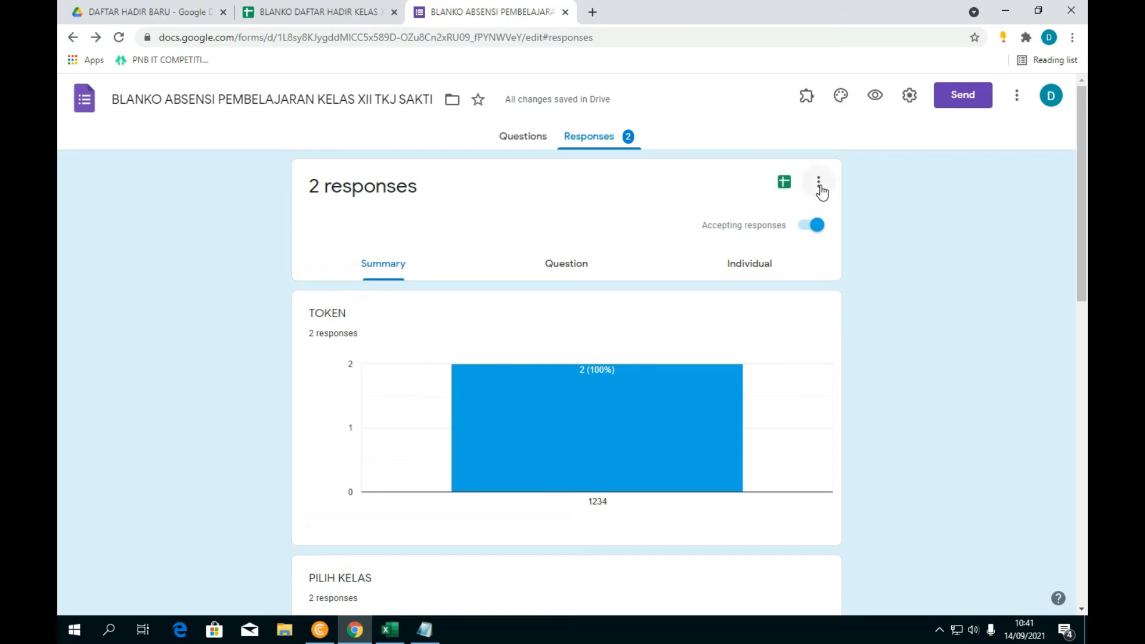
click(821, 187)
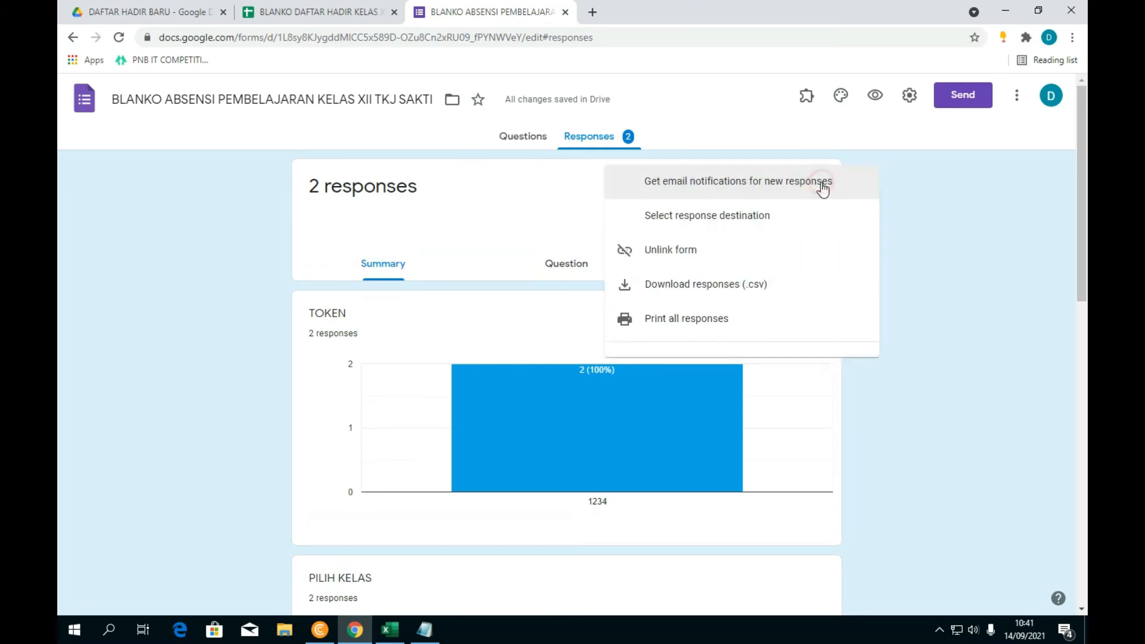
click(660, 370)
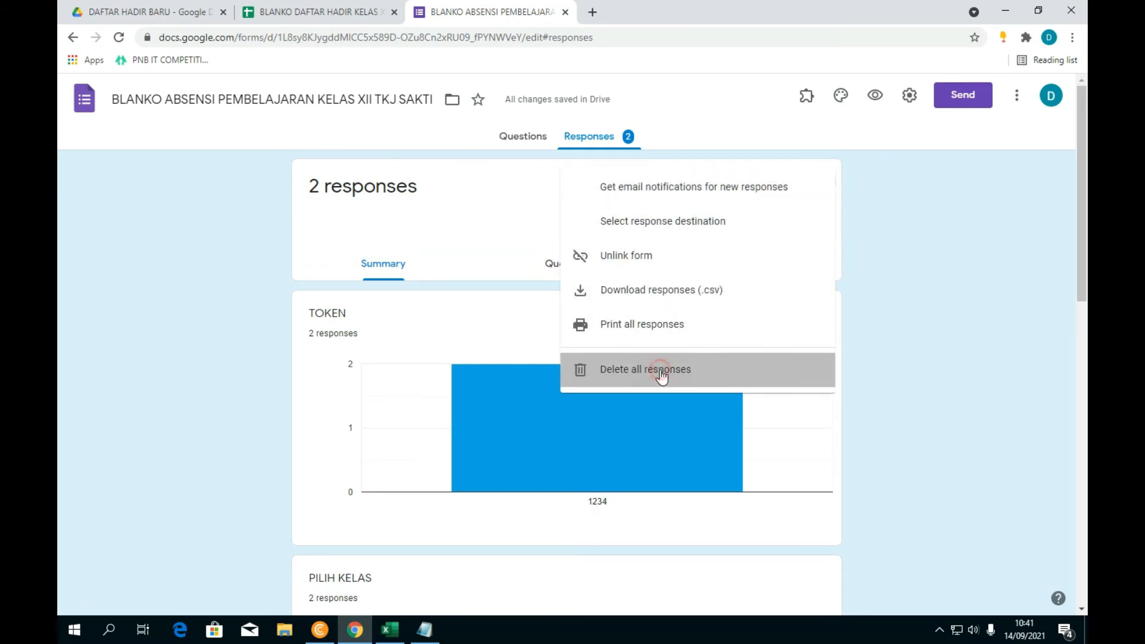
click(675, 391)
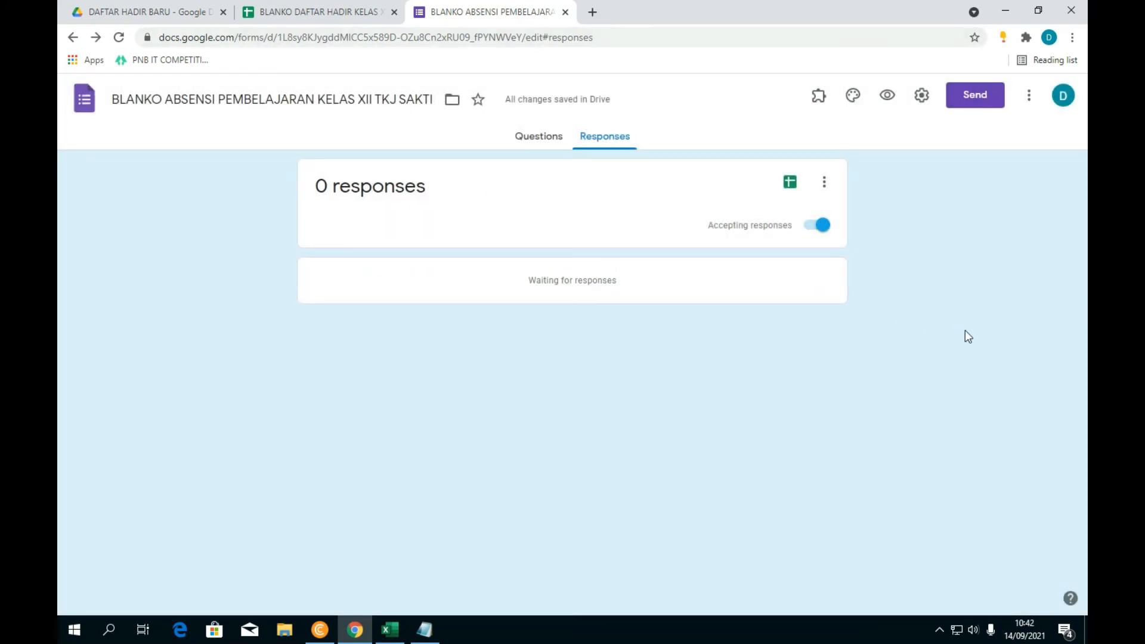
Step: Return to the form's questions and check the class question and the numbered student list
click(542, 141)
scroll(485, 414, down, 7)
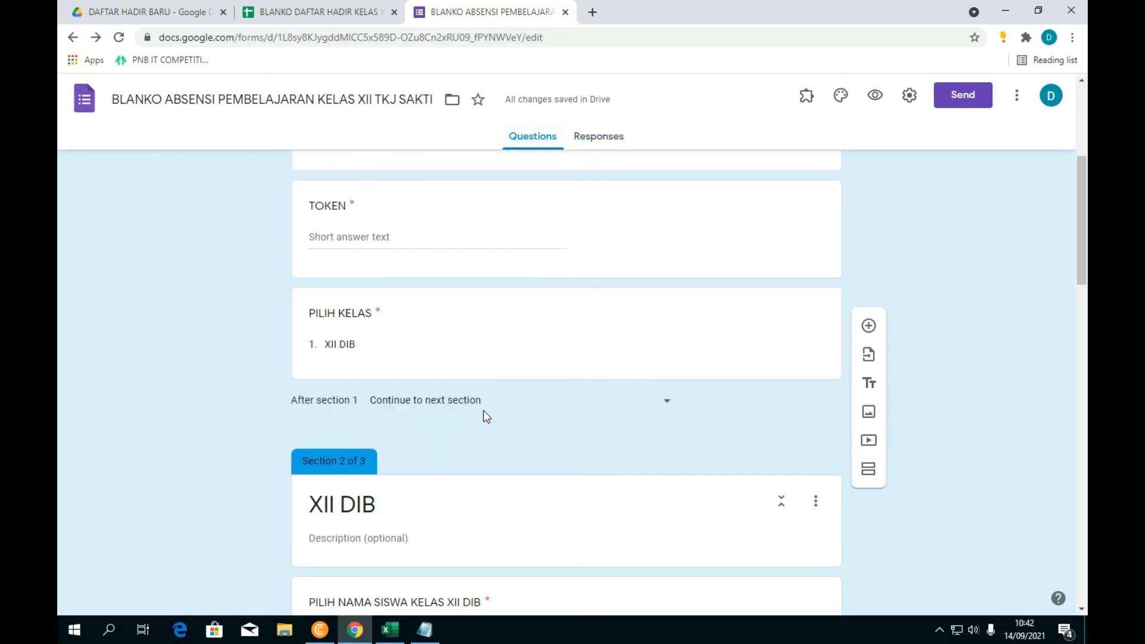
scroll(611, 364, down, 10)
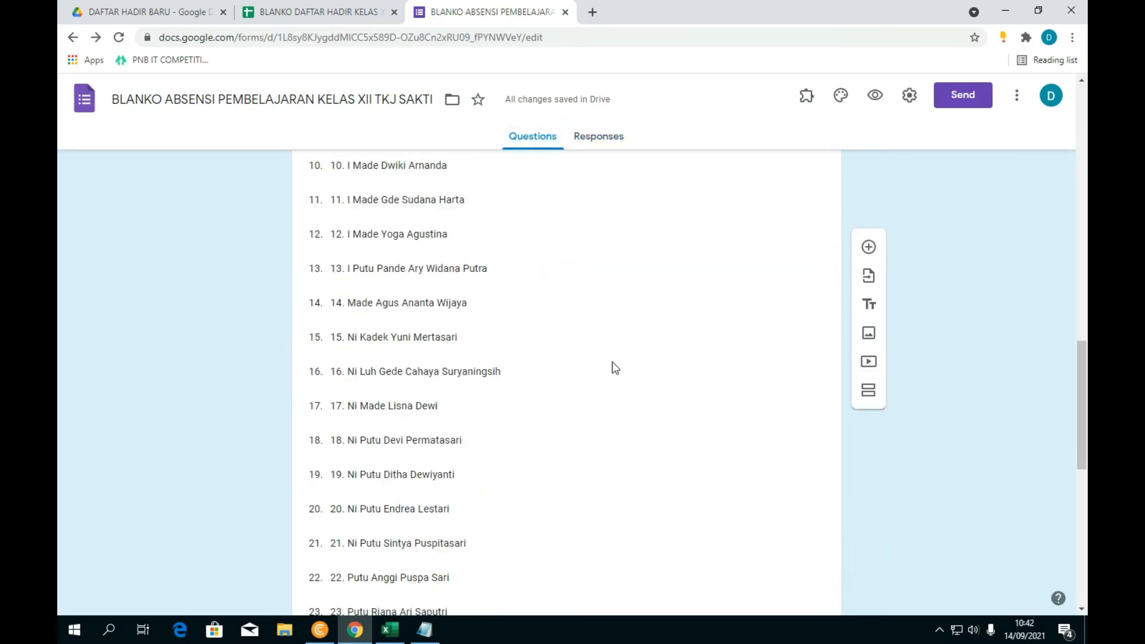
scroll(611, 361, up, 3)
scroll(604, 363, up, 14)
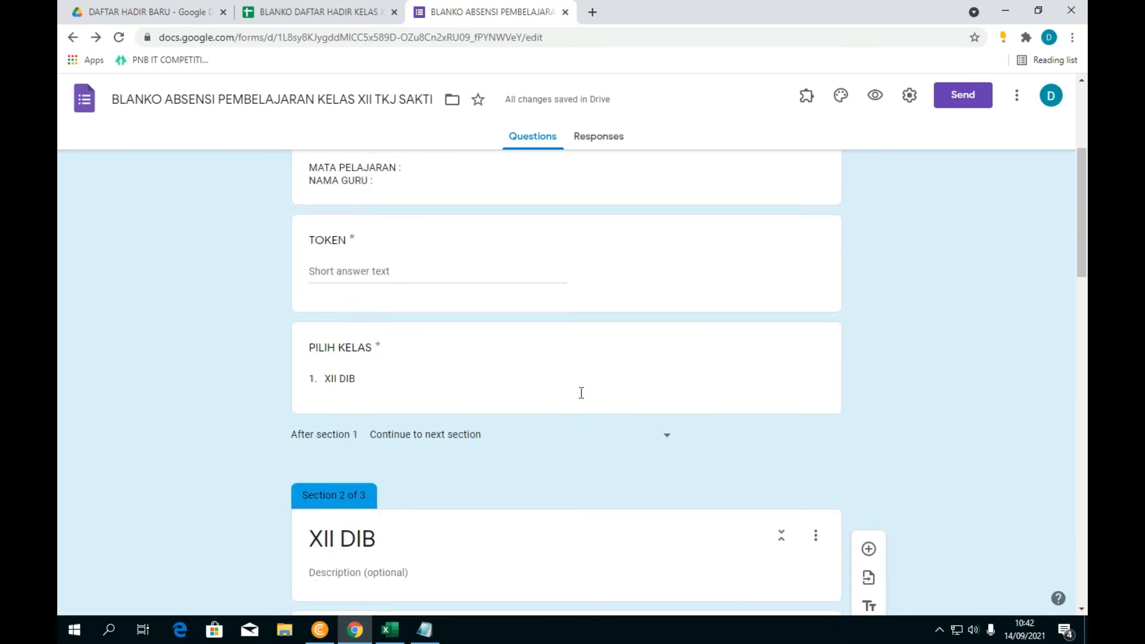
Step: Switch to the BLANKO DAFTAR HADIR KELAS XII TKJ 2021 spreadsheet and delete response rows 2 - 3 from the DATA sheet
click(319, 14)
click(604, 441)
click(377, 600)
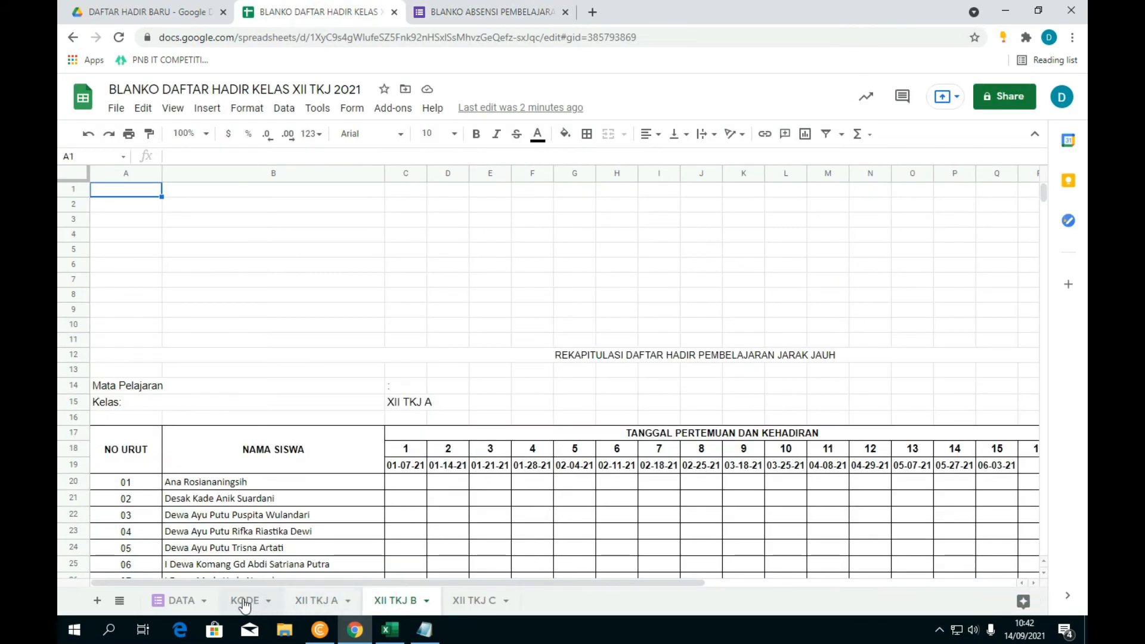
click(182, 601)
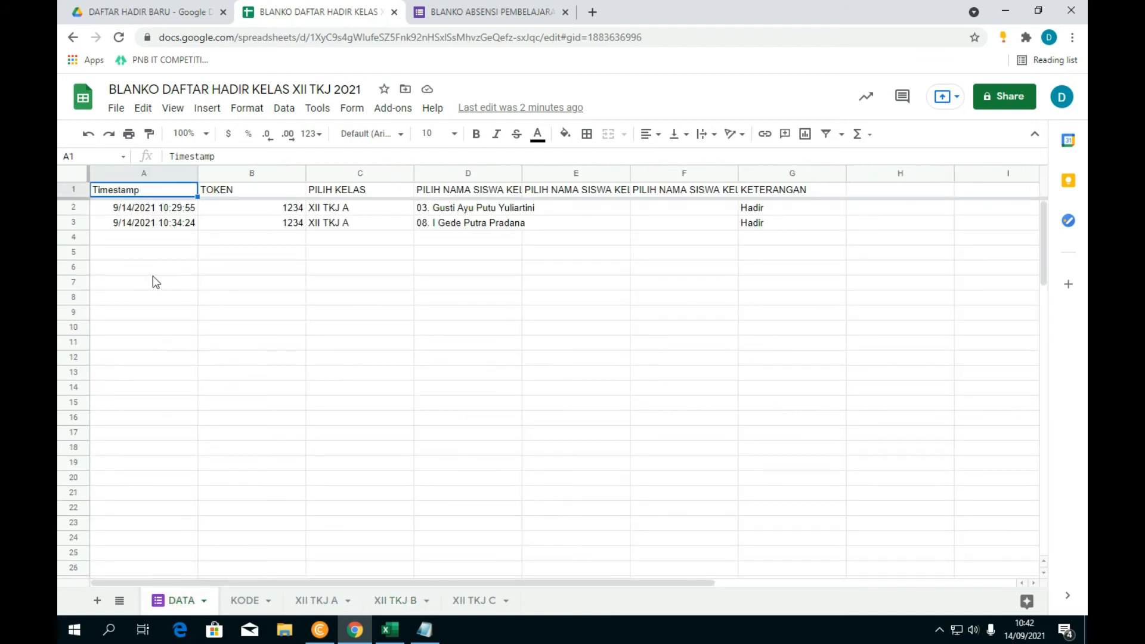
click(70, 207)
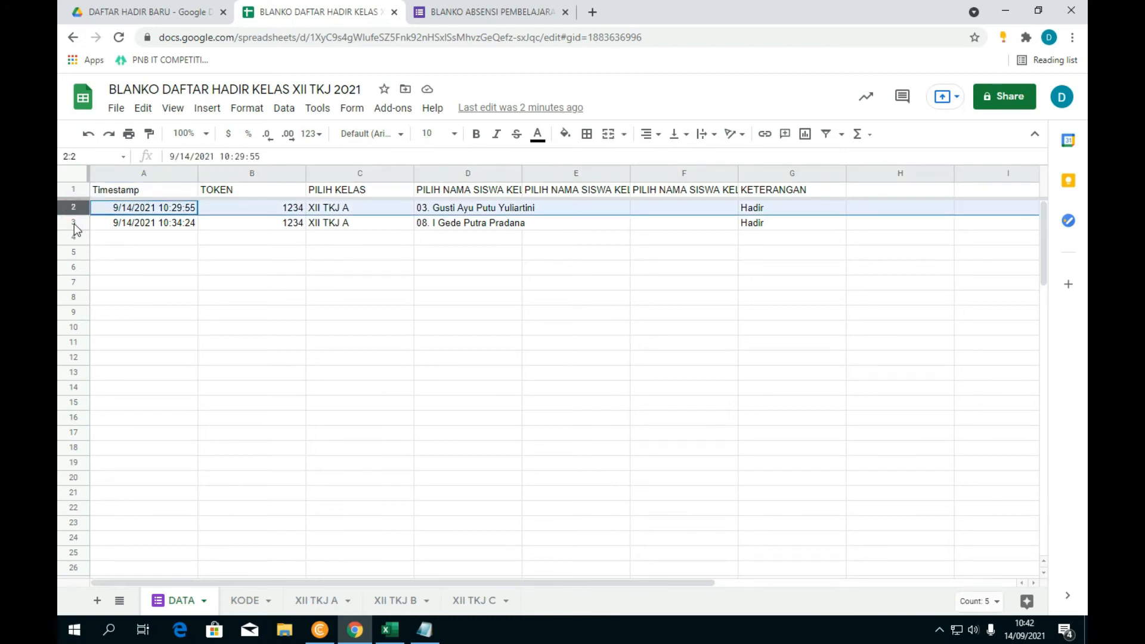
shift+click(74, 223)
right_click(74, 223)
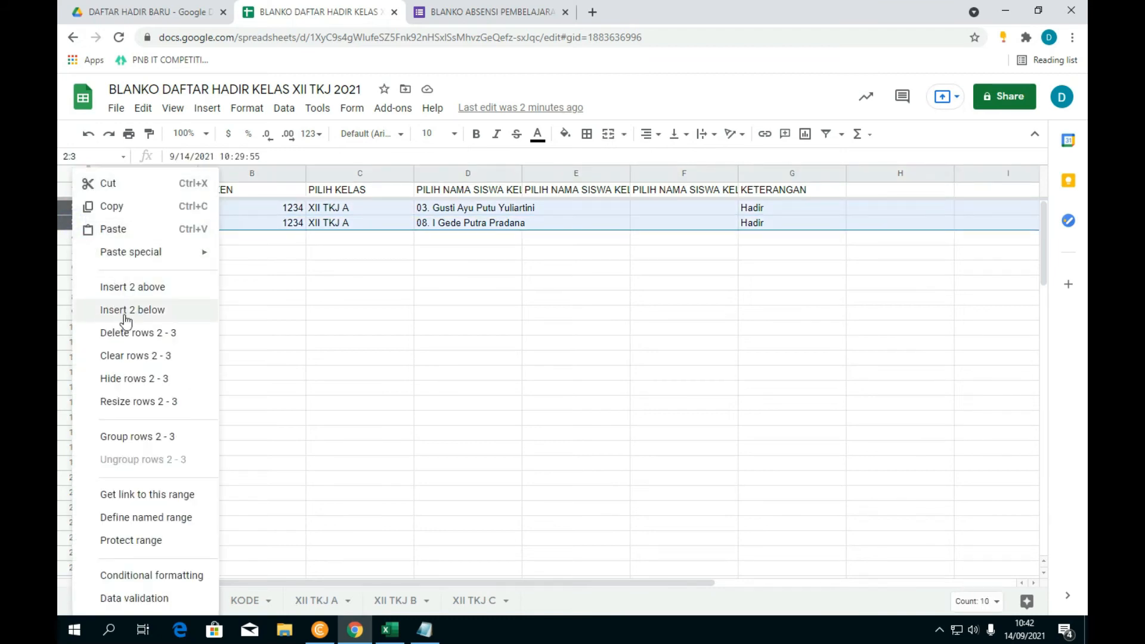
click(139, 332)
Step: Examine the KODE sheet and the XII TKJ A, XII TKJ B and XII TKJ C attendance sheets
click(245, 600)
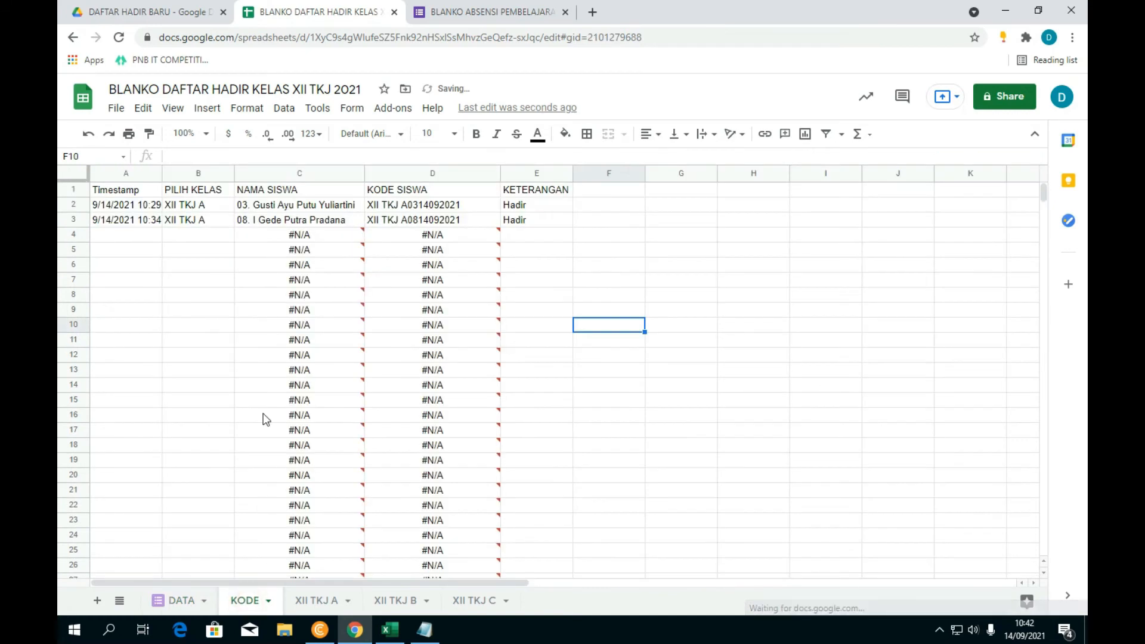
click(315, 600)
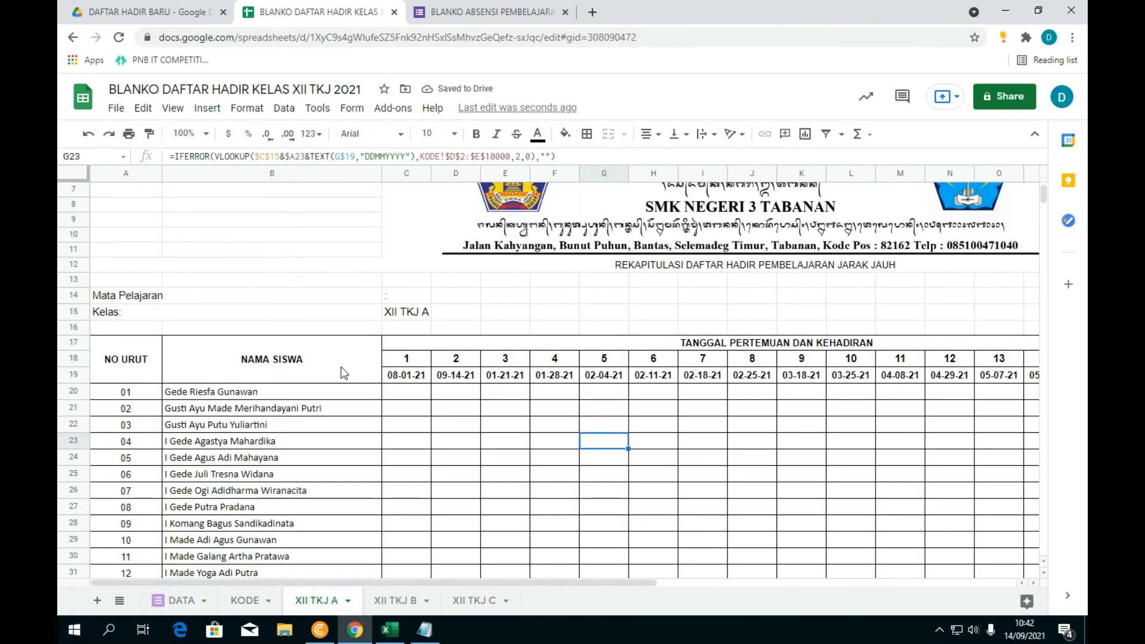
scroll(525, 402, down, 1)
scroll(483, 447, up, 3)
scroll(386, 454, down, 2)
click(394, 600)
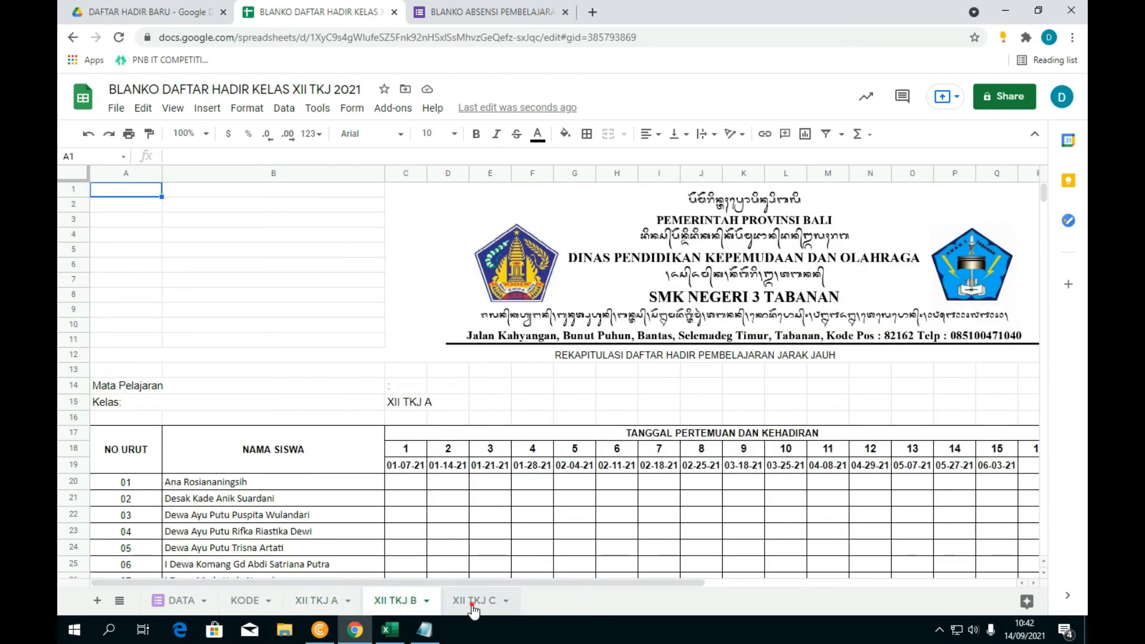
click(474, 600)
click(345, 600)
click(395, 600)
click(470, 602)
Step: Delete the XII TKJ C and XII TKJ B sheets from the spreadsheet
click(506, 601)
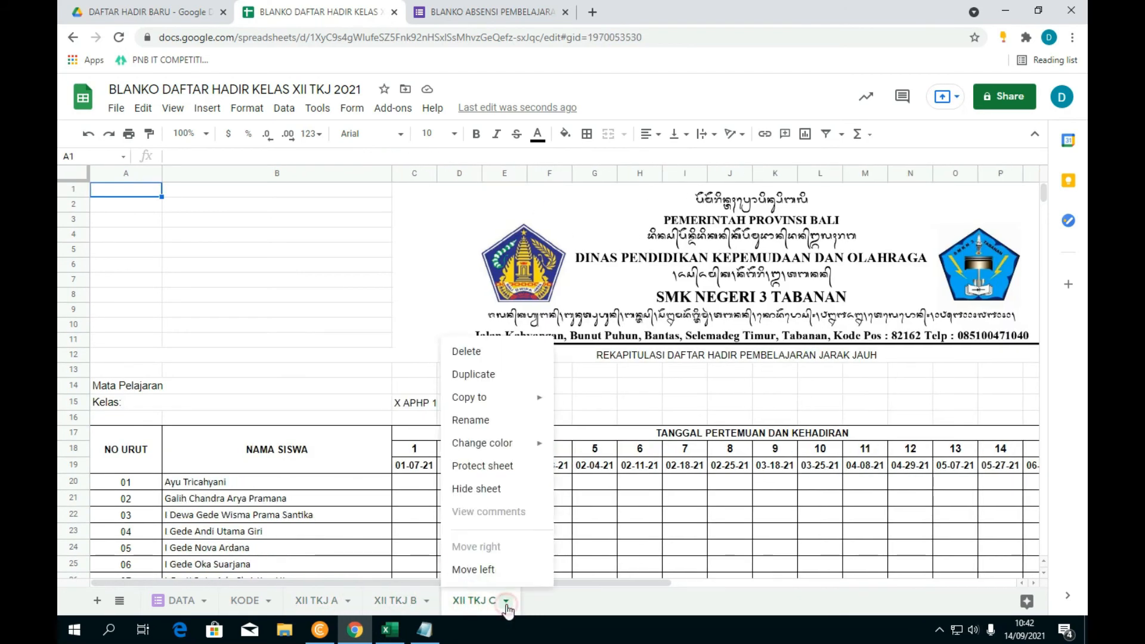
click(475, 355)
click(722, 377)
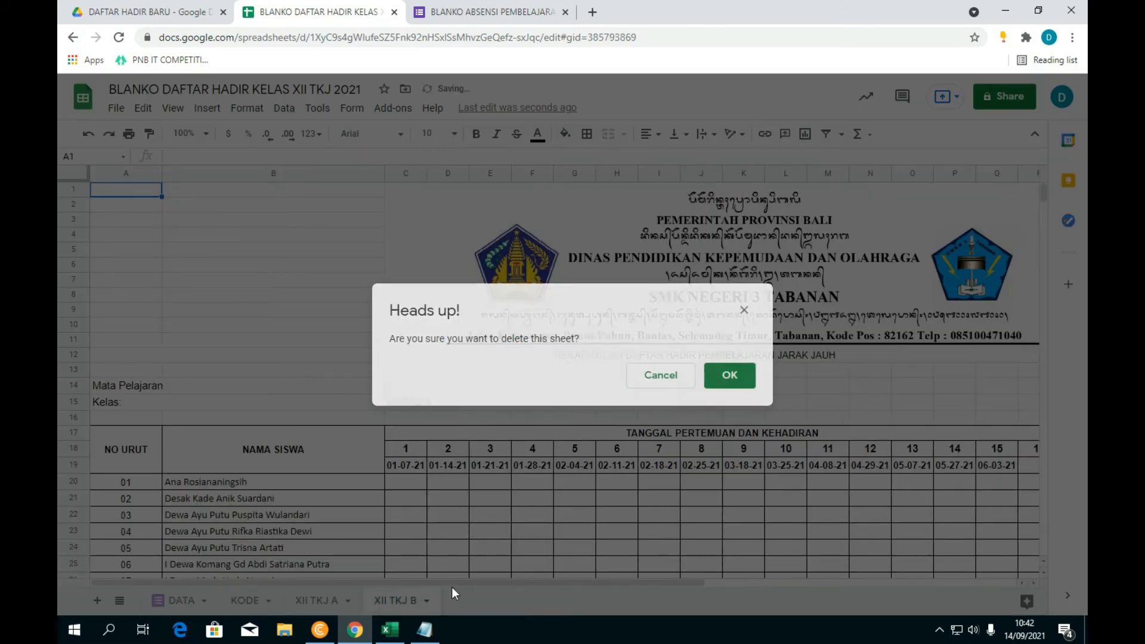
click(426, 601)
click(398, 353)
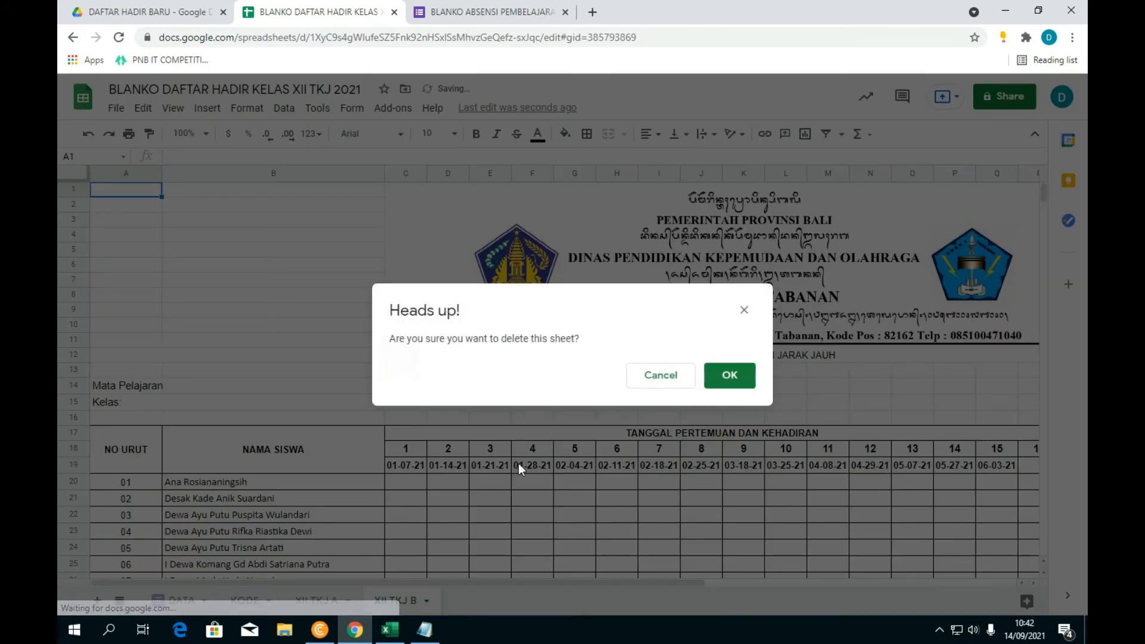
click(725, 376)
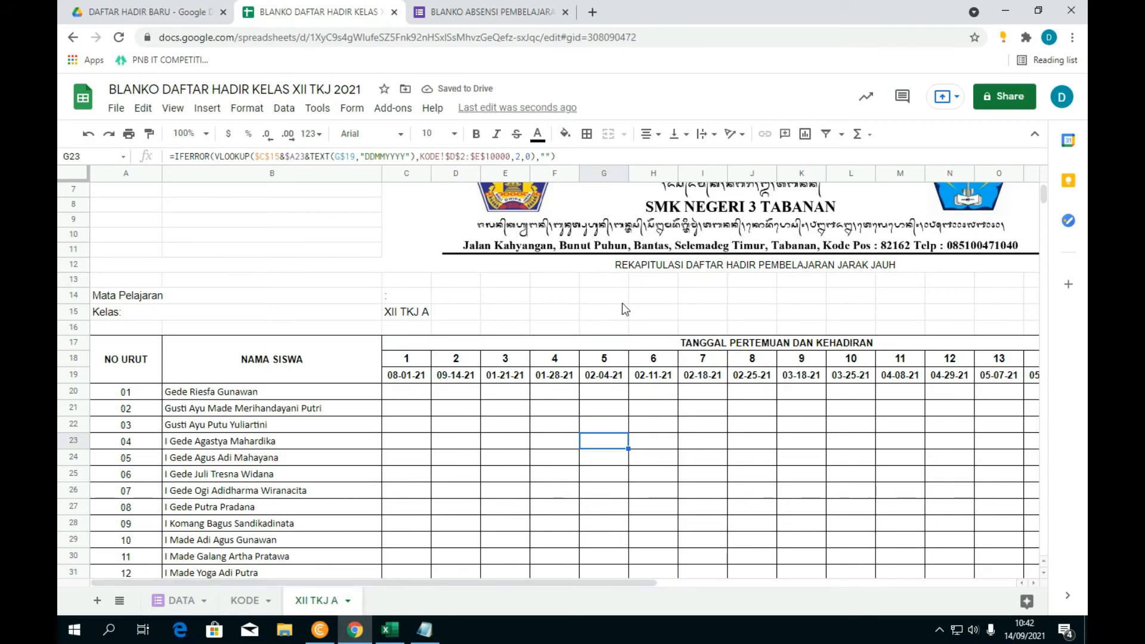
Step: Change the Kelas value in cell C15 of the XII TKJ A sheet to "XII DIB"
scroll(621, 303, up, 2)
click(393, 377)
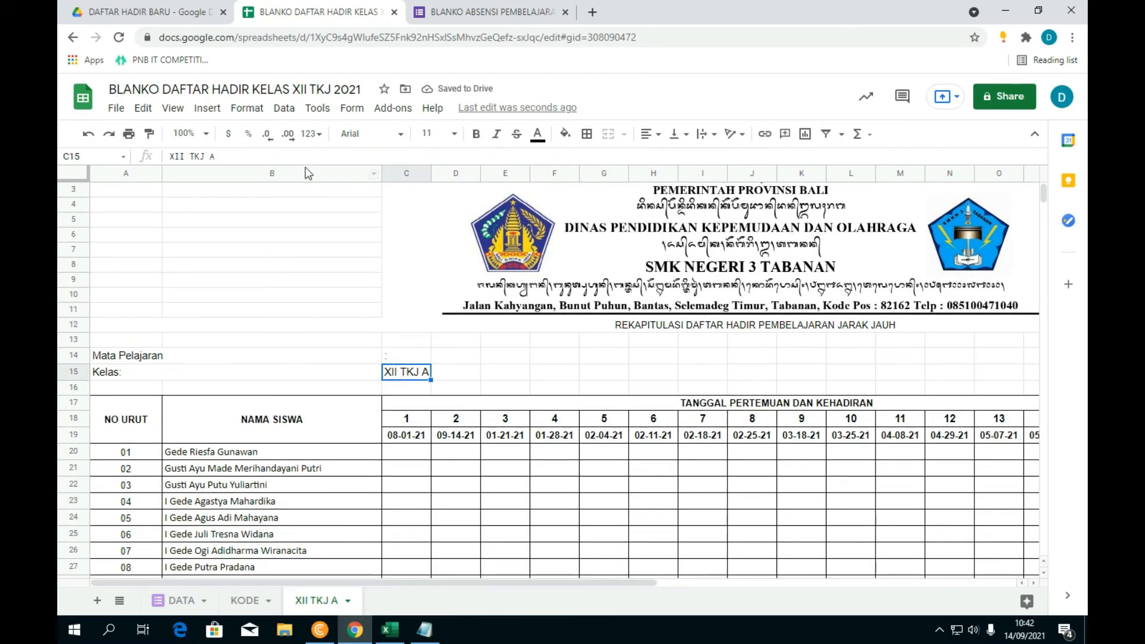
drag(230, 158, 190, 160)
text(DIB)
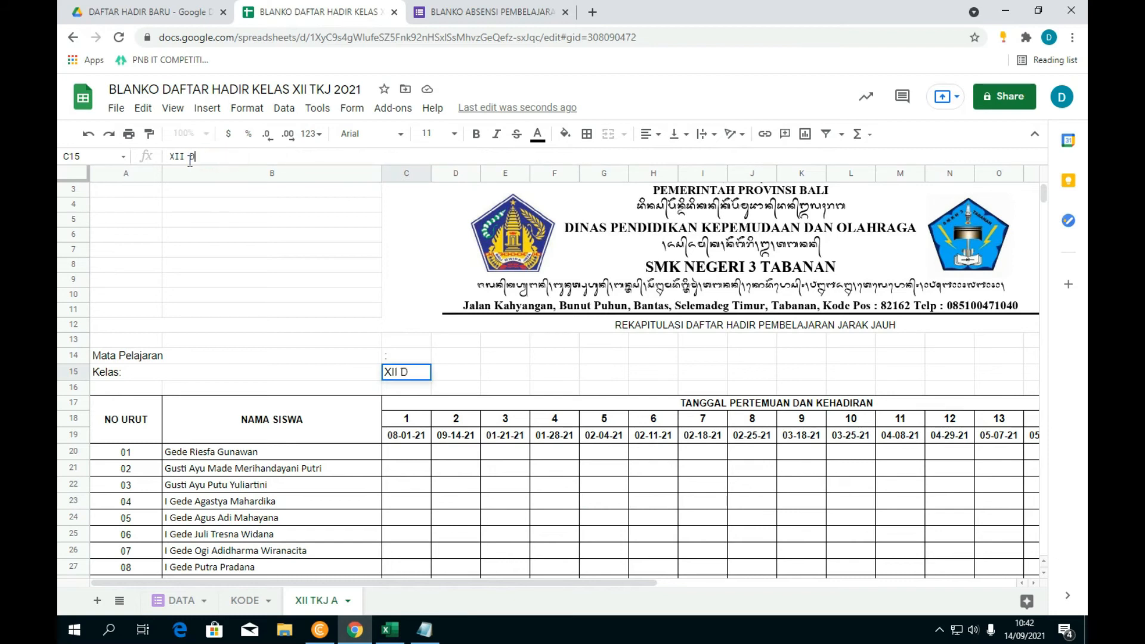
click(477, 376)
Step: Rename the XII TKJ A sheet as "XII DIB"
scroll(468, 387, down, 5)
click(348, 601)
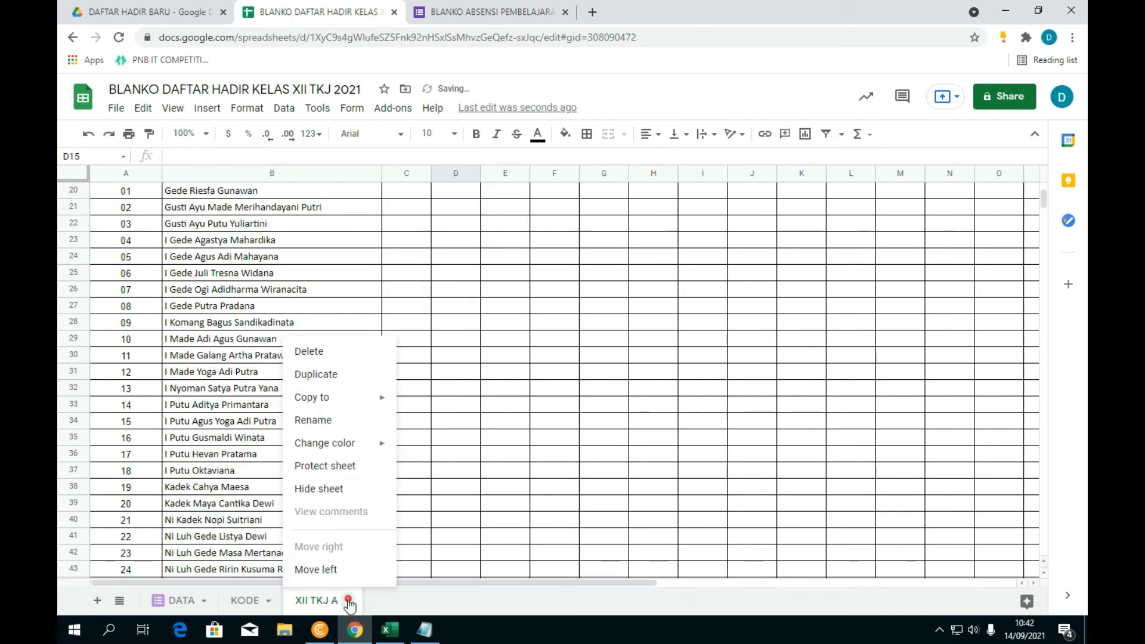
click(310, 421)
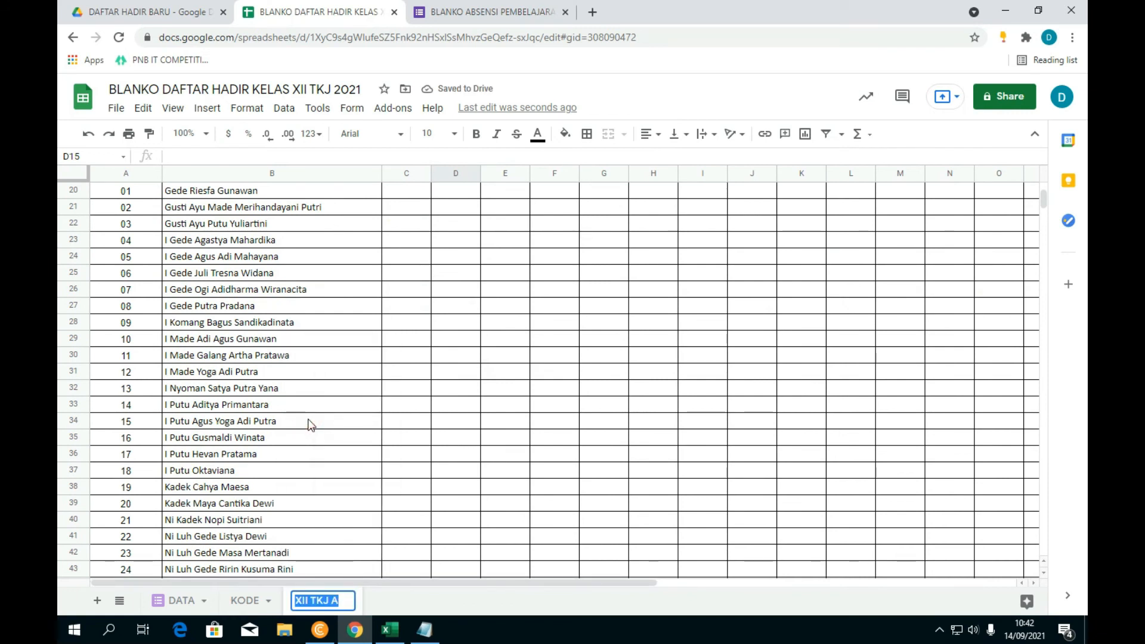
click(342, 601)
key(BackSpace)
key(BackSpace)
key(BackSpace)
key(BackSpace)
key(BackSpace)
text(DIB)
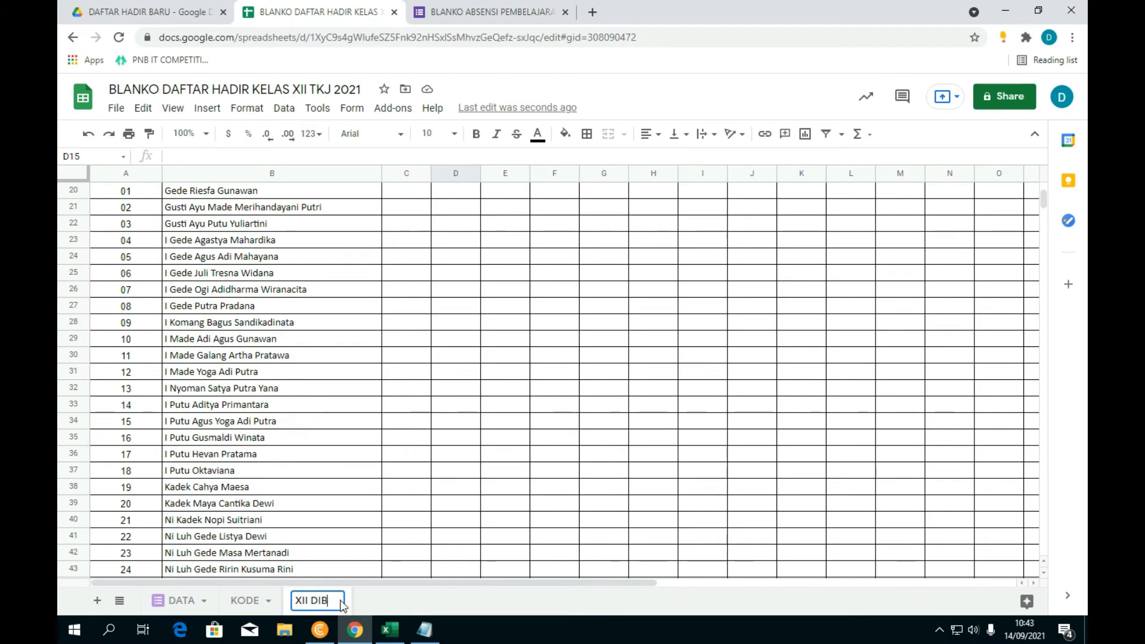
click(514, 486)
Step: Clear the old student names from the NAMA SISWA column, cells B20:B59, of the XII DIB sheet
scroll(438, 379, up, 3)
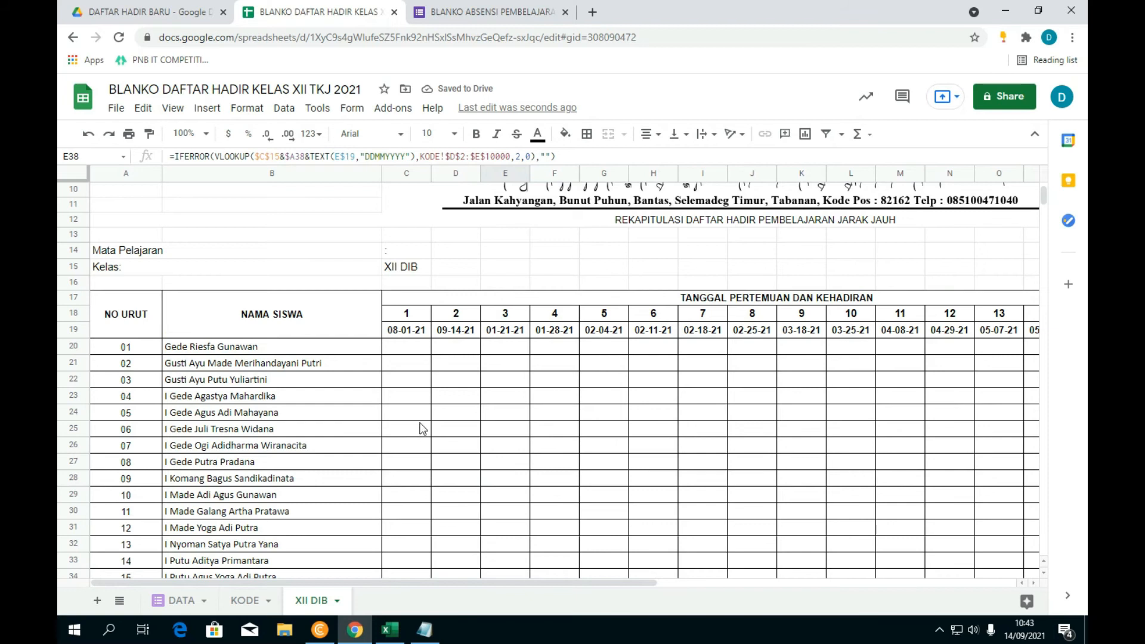
scroll(197, 388, down, 2)
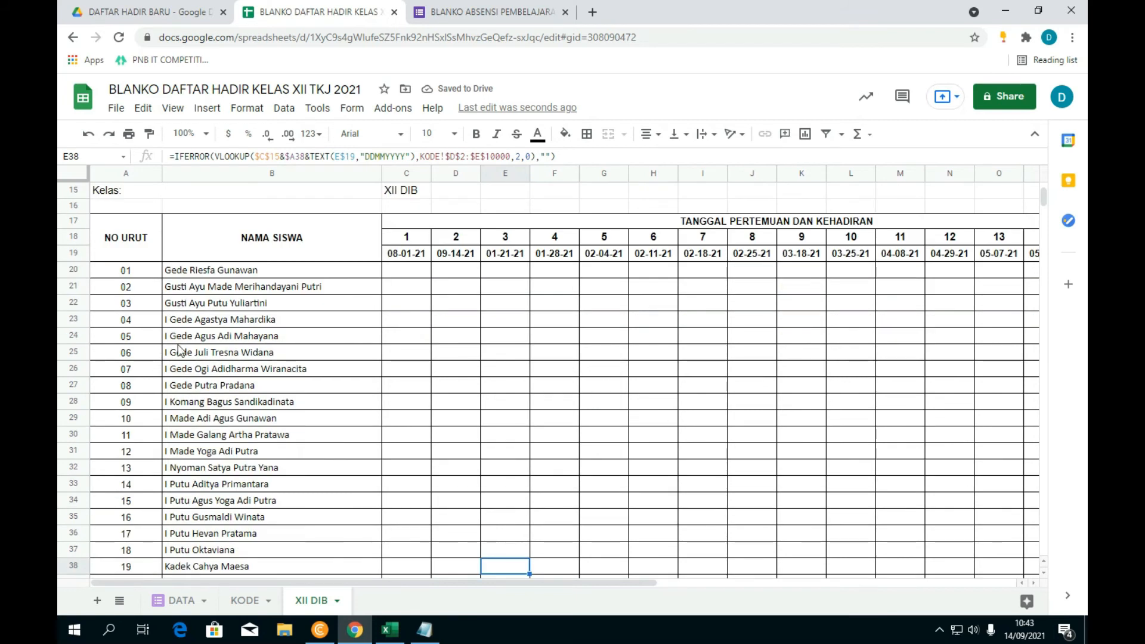
click(221, 286)
click(218, 271)
scroll(235, 352, down, 3)
scroll(234, 357, down, 4)
shift+click(216, 549)
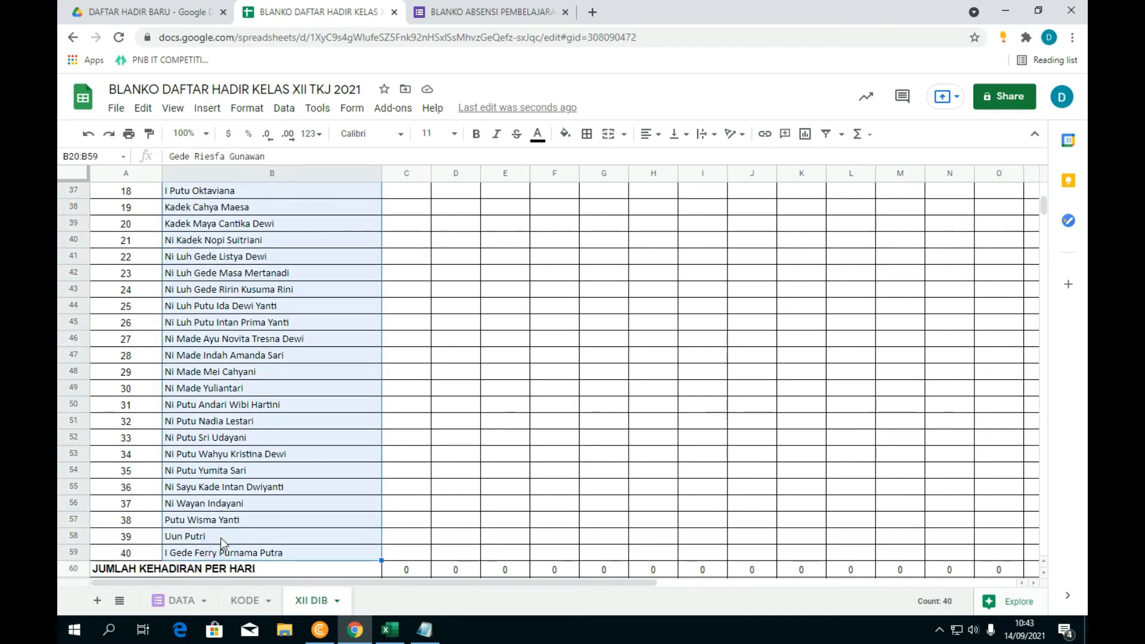
key(Delete)
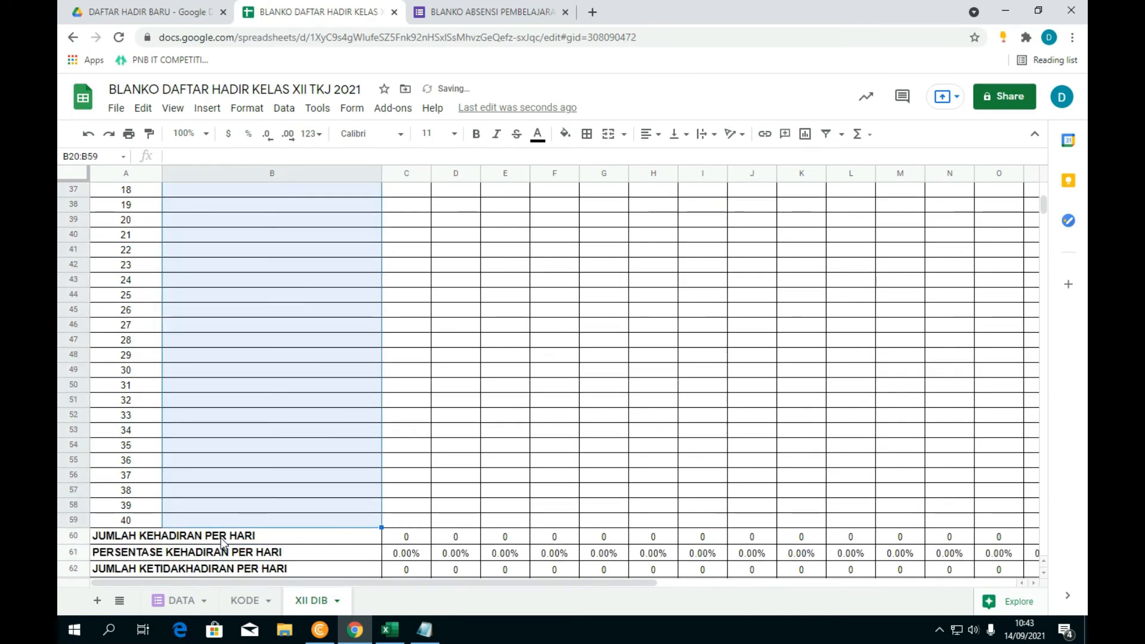
Step: Switch to the Excel workbook Format PD 2019 Sem 5.xlsx and copy the DIB student names in AB2:AB27 of the Sumber sheet
scroll(301, 352, up, 7)
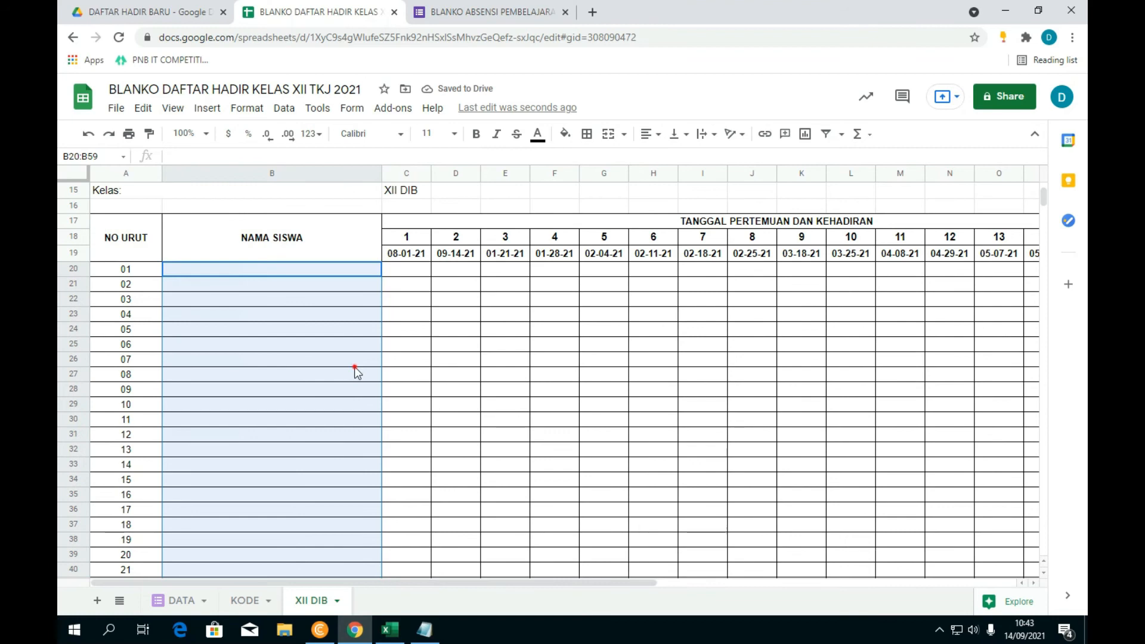
click(355, 359)
click(390, 629)
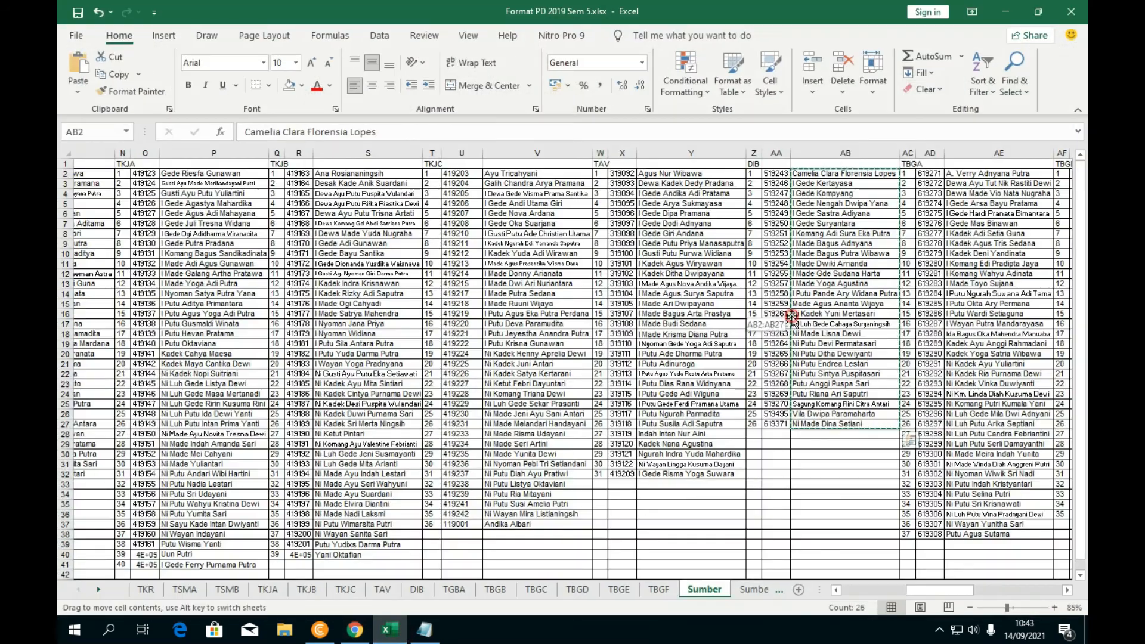
drag(818, 177, 818, 424)
right_click(816, 420)
click(848, 240)
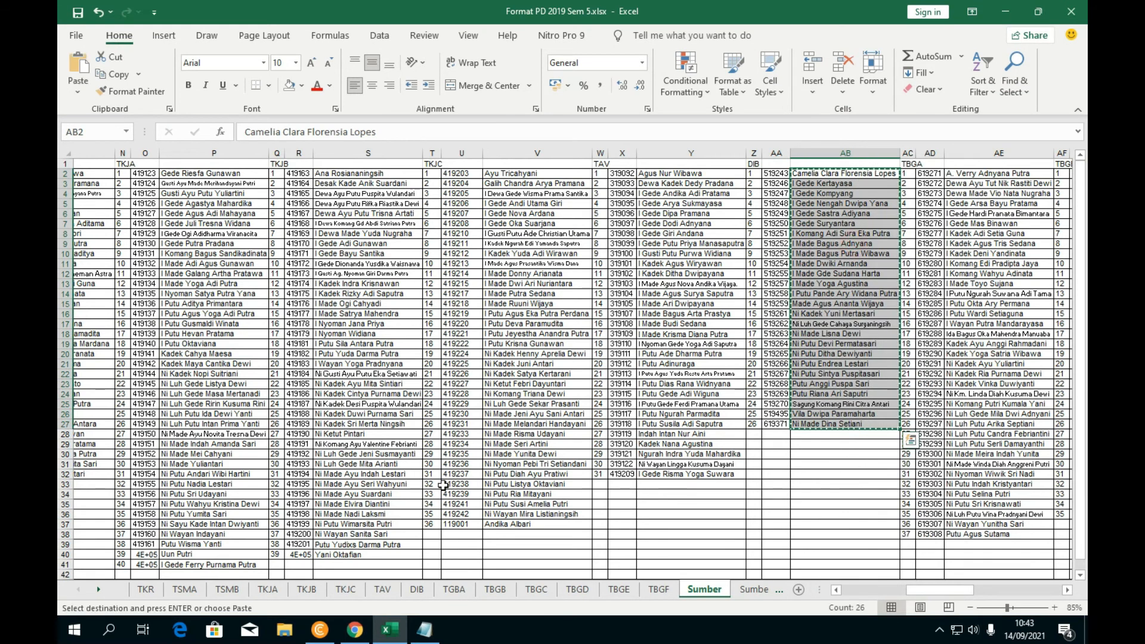
Step: Return to the Google Sheets recap and paste the copied names as values only from cell B20 of the XII DIB sheet
click(232, 268)
right_click(232, 268)
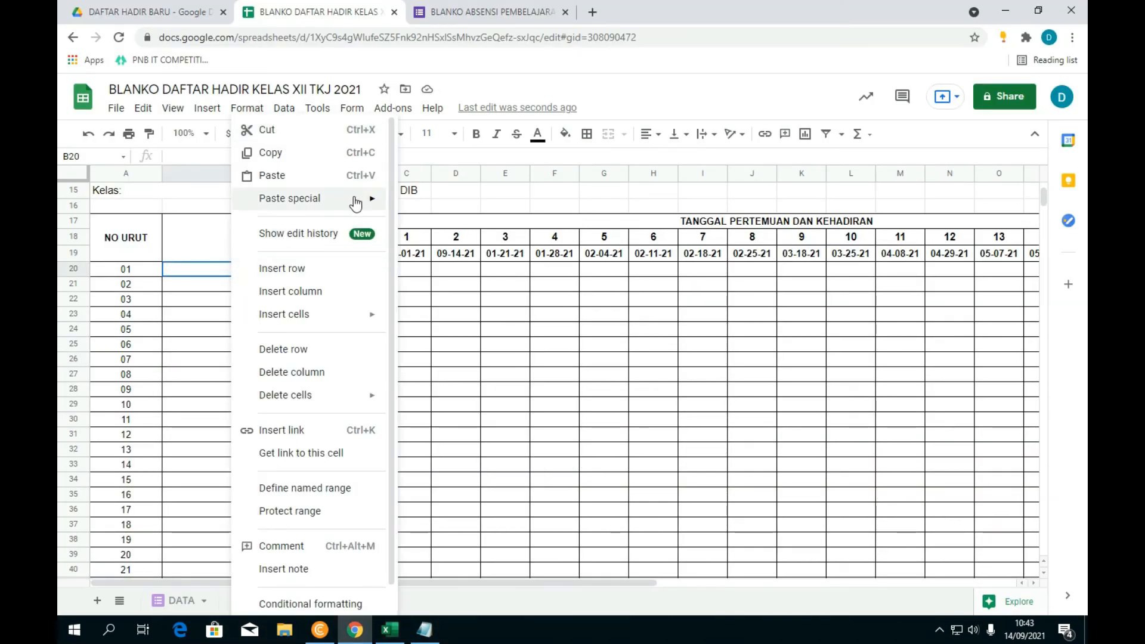
mouse_move(373, 199)
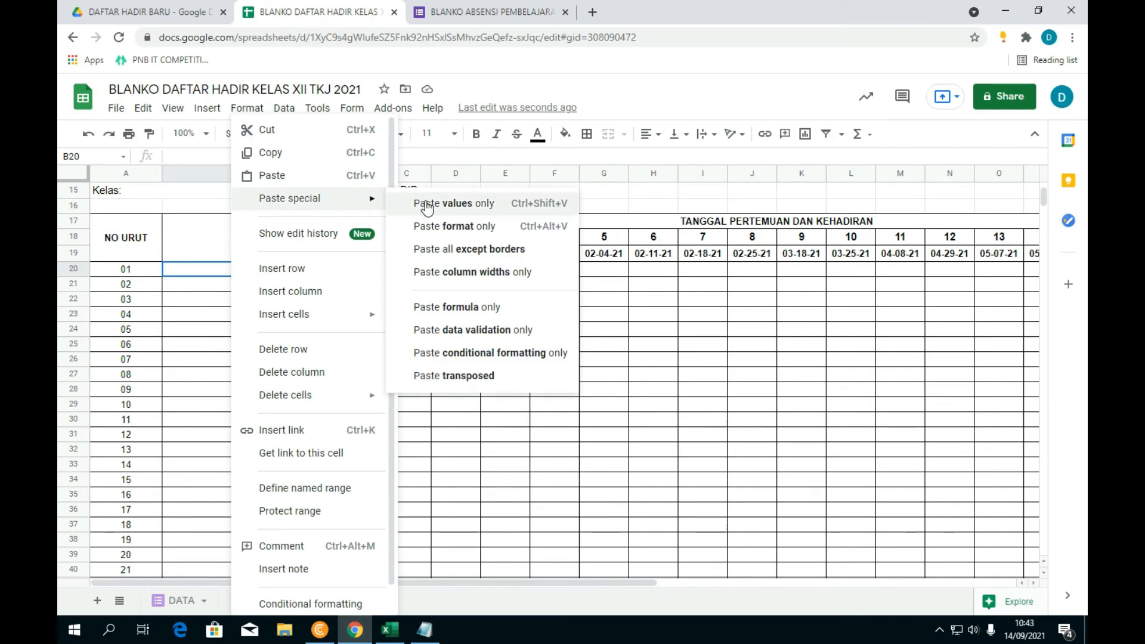
click(458, 203)
click(470, 386)
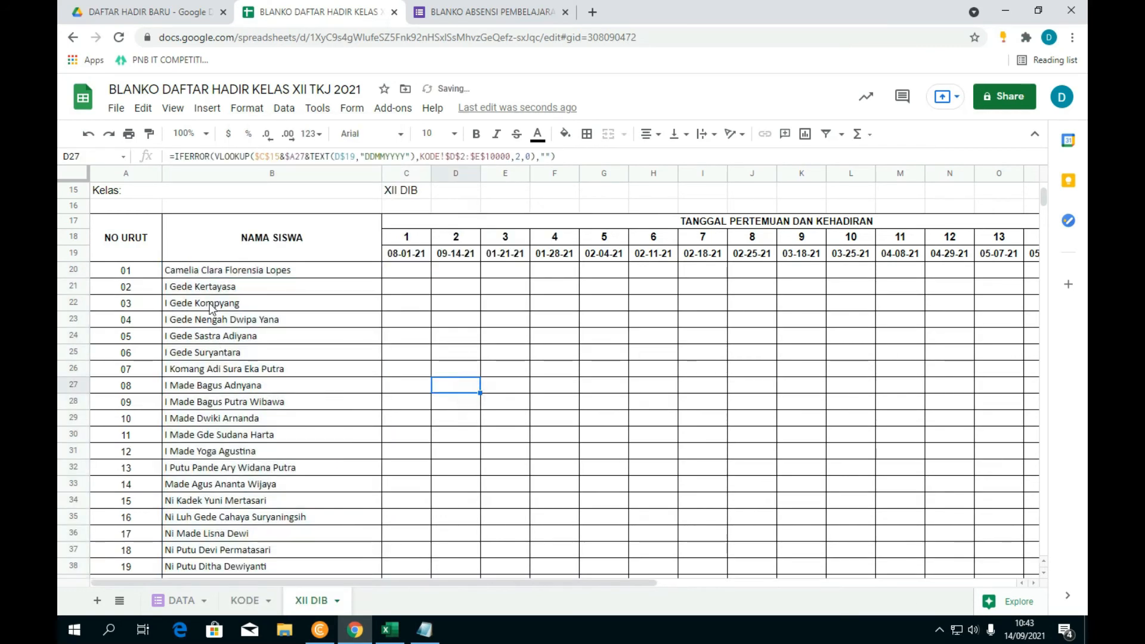
scroll(241, 423, down, 5)
scroll(239, 420, down, 1)
scroll(239, 420, up, 10)
scroll(236, 441, down, 8)
scroll(233, 458, down, 5)
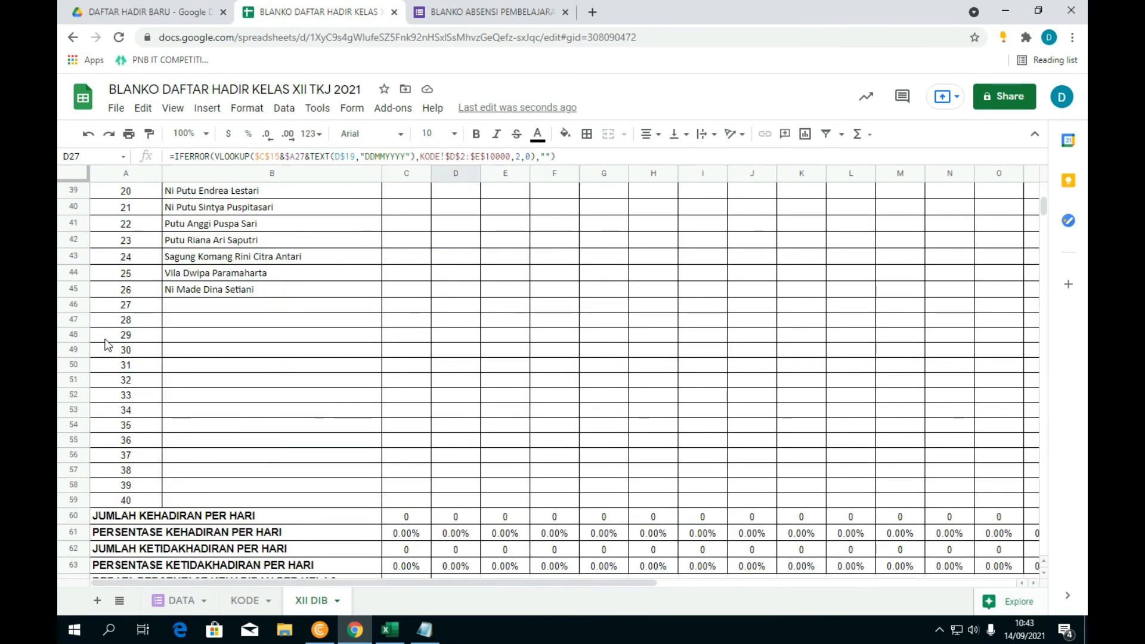
click(70, 305)
drag(68, 307, 68, 381)
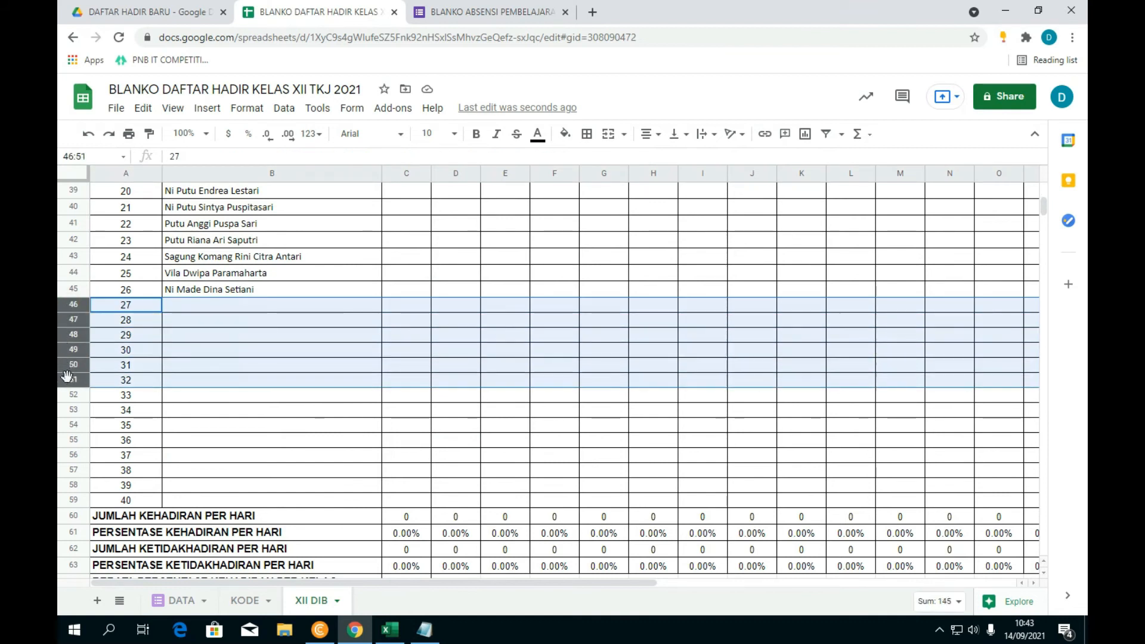
click(197, 387)
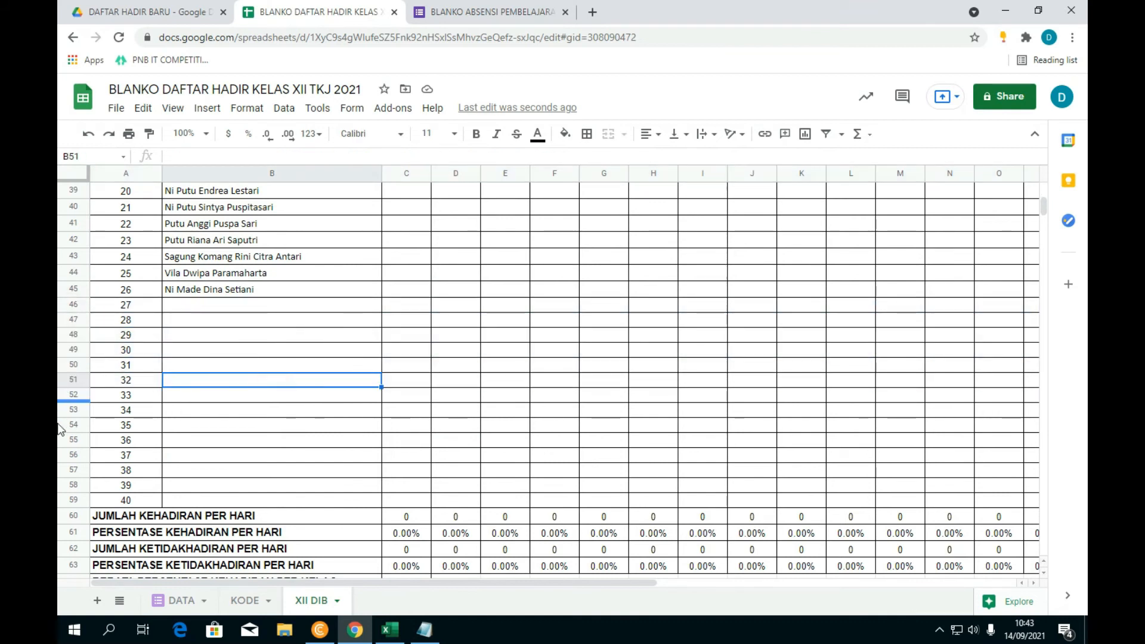
scroll(286, 394, up, 4)
scroll(305, 403, down, 6)
scroll(95, 296, up, 2)
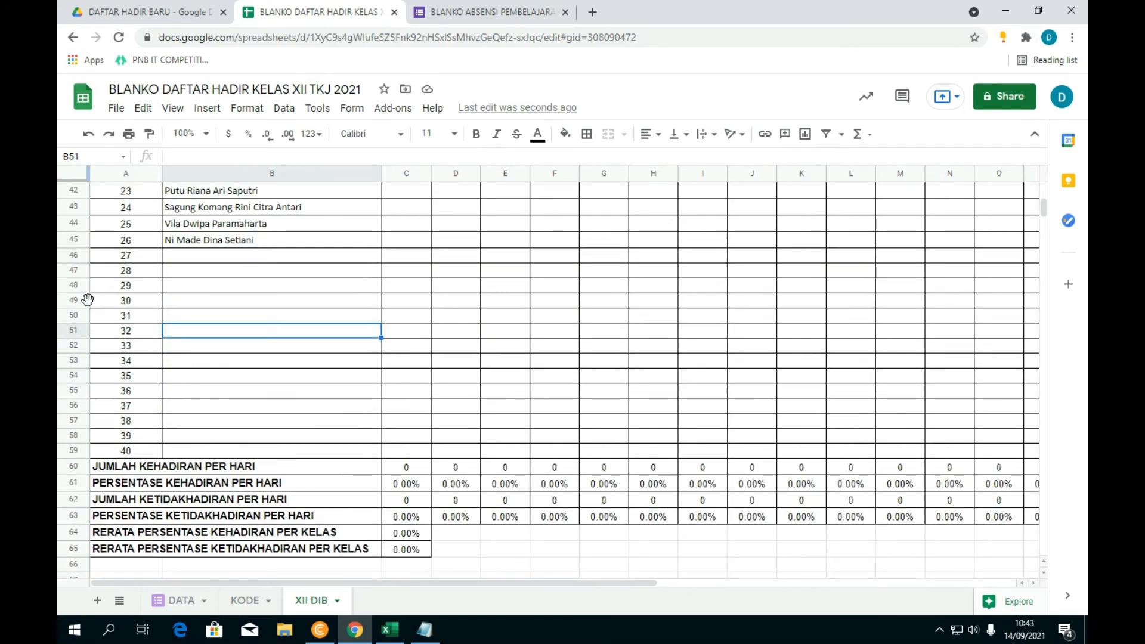
drag(74, 309, 60, 497)
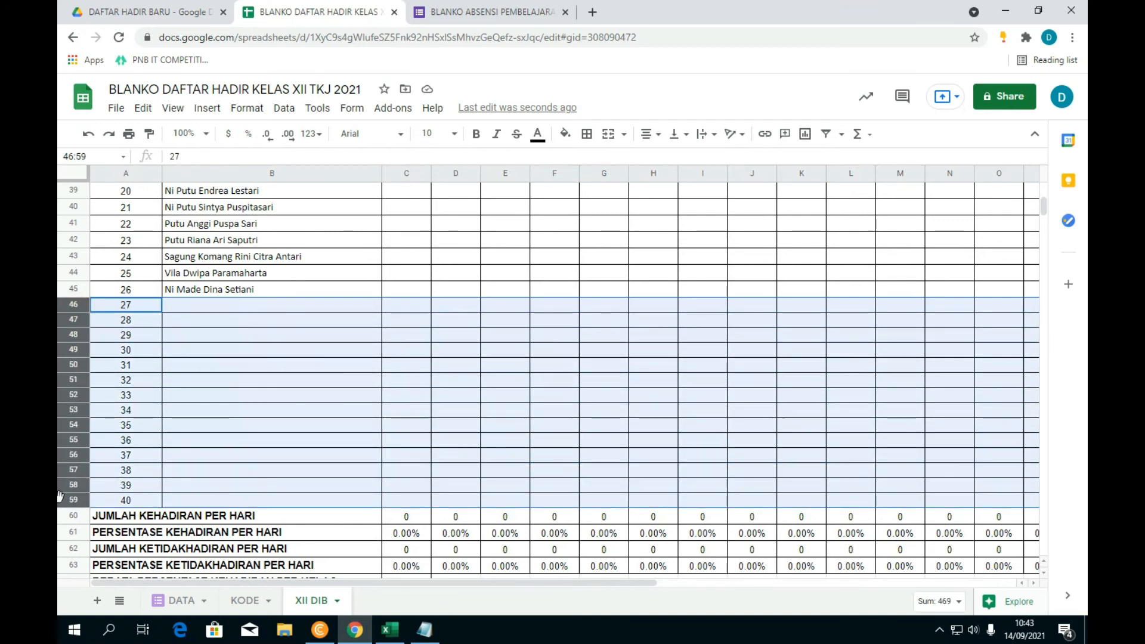
right_click(74, 418)
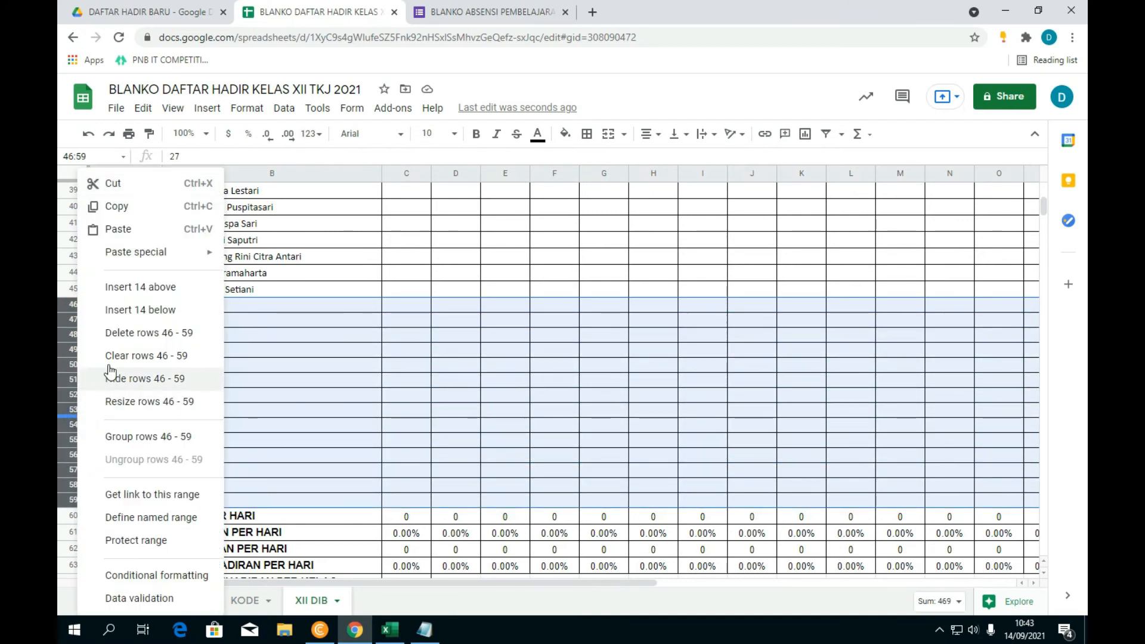
click(356, 342)
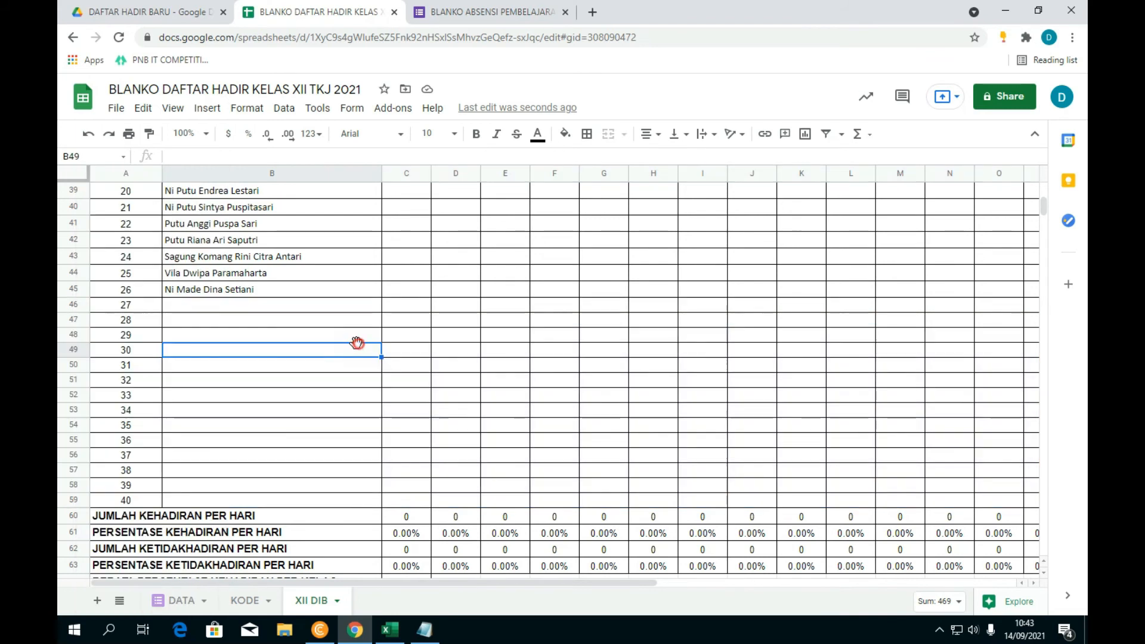
Step: Insert one row below student number 40 and enter 41 in its NO URUT cell
scroll(89, 357, down, 2)
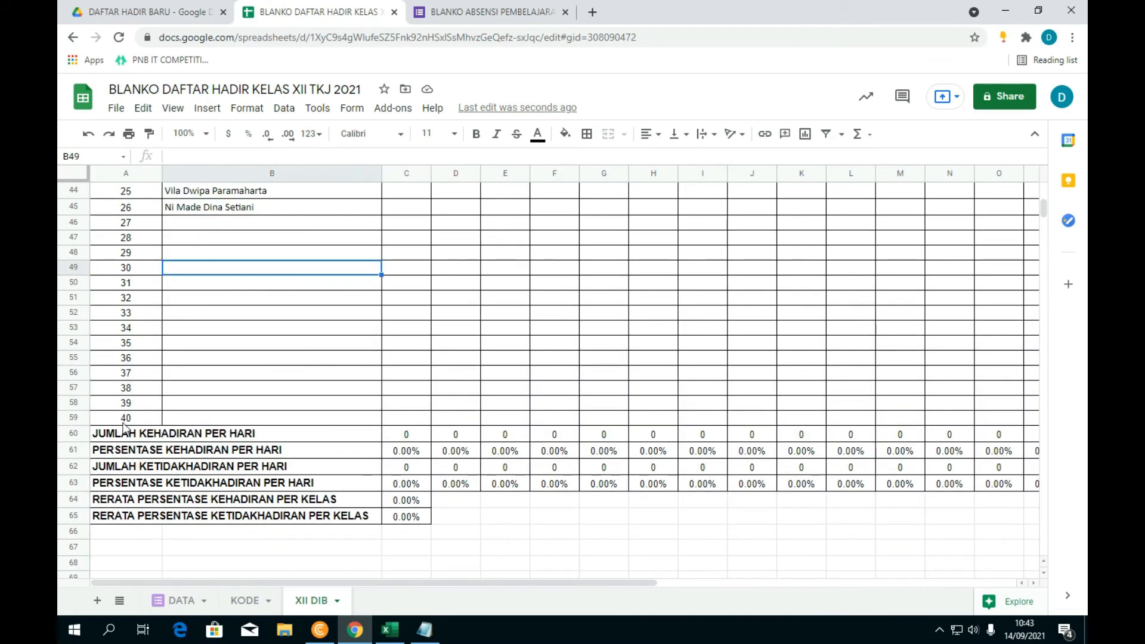
click(75, 420)
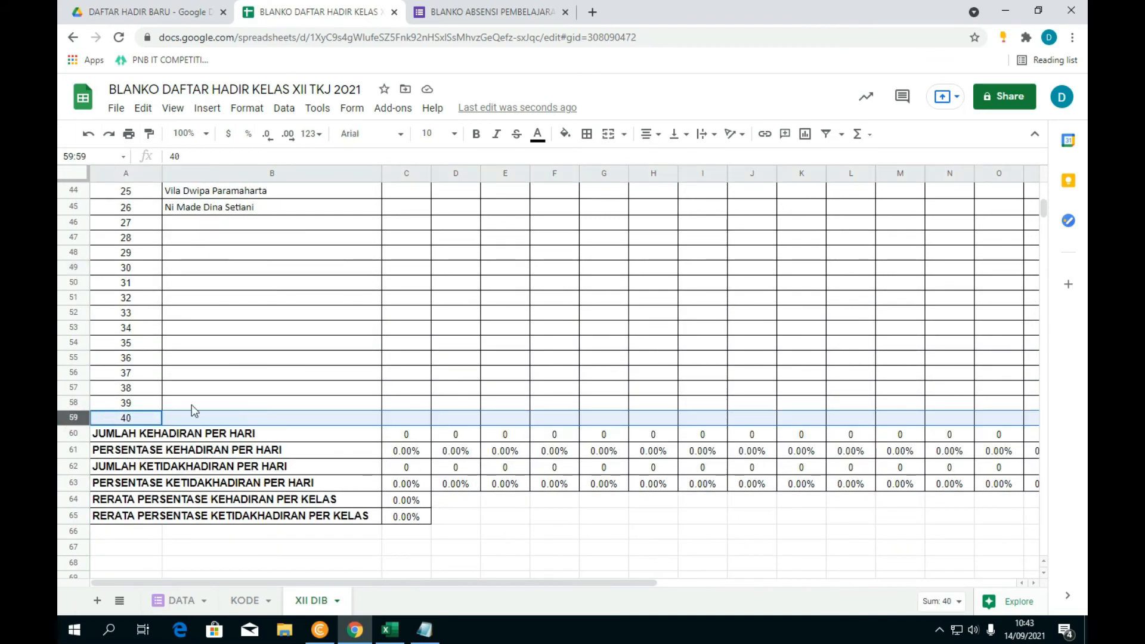
click(265, 389)
click(72, 419)
right_click(72, 420)
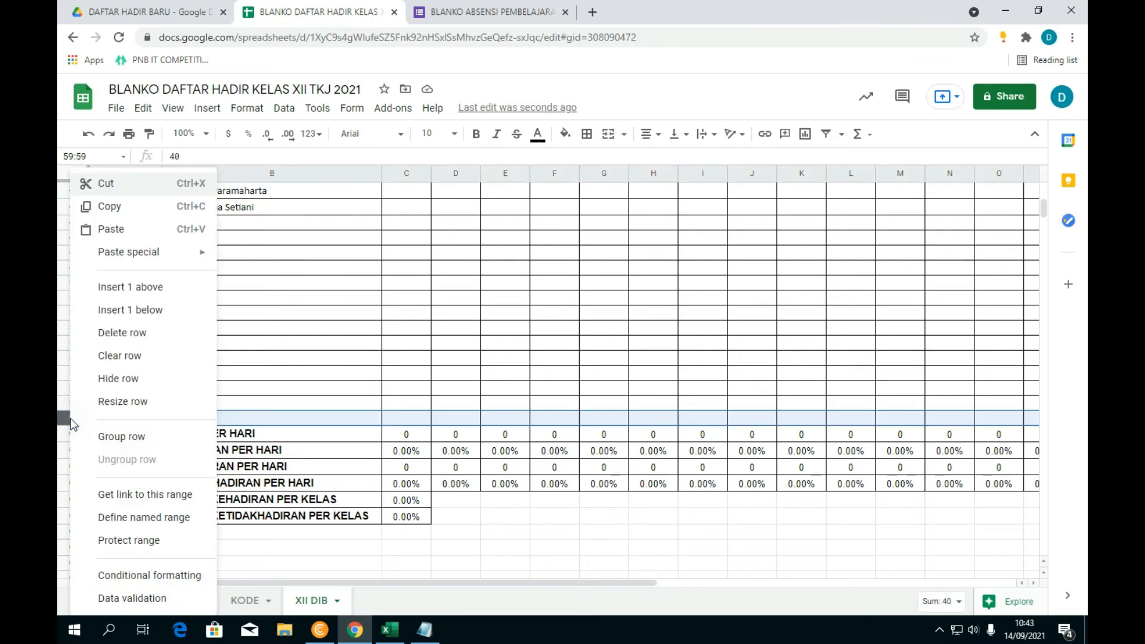
click(150, 310)
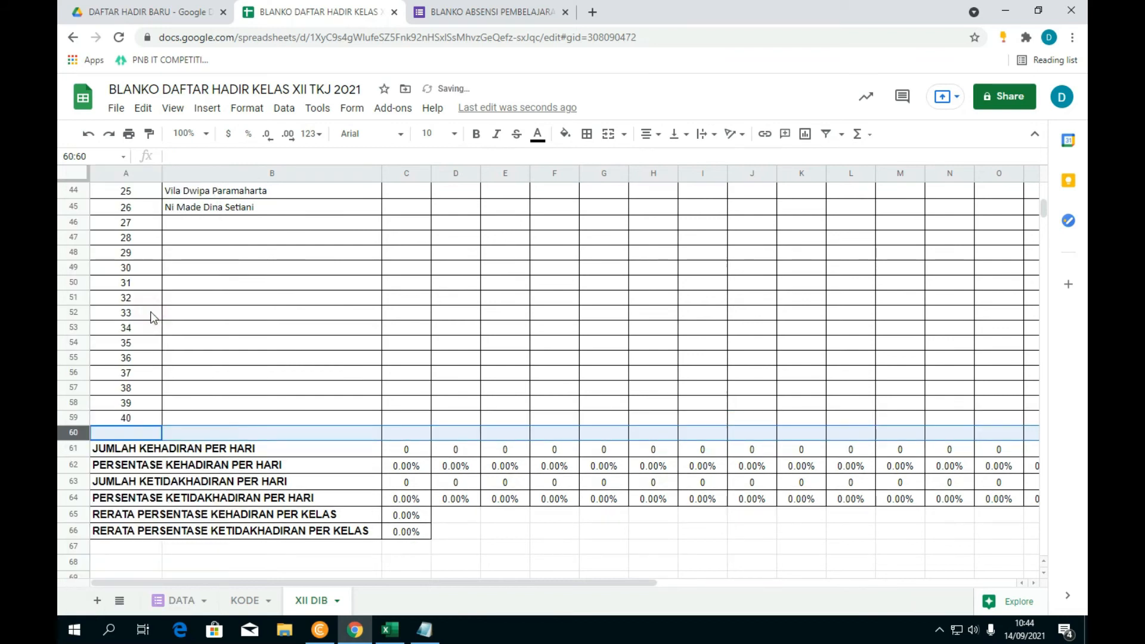
click(152, 434)
text(41)
click(217, 422)
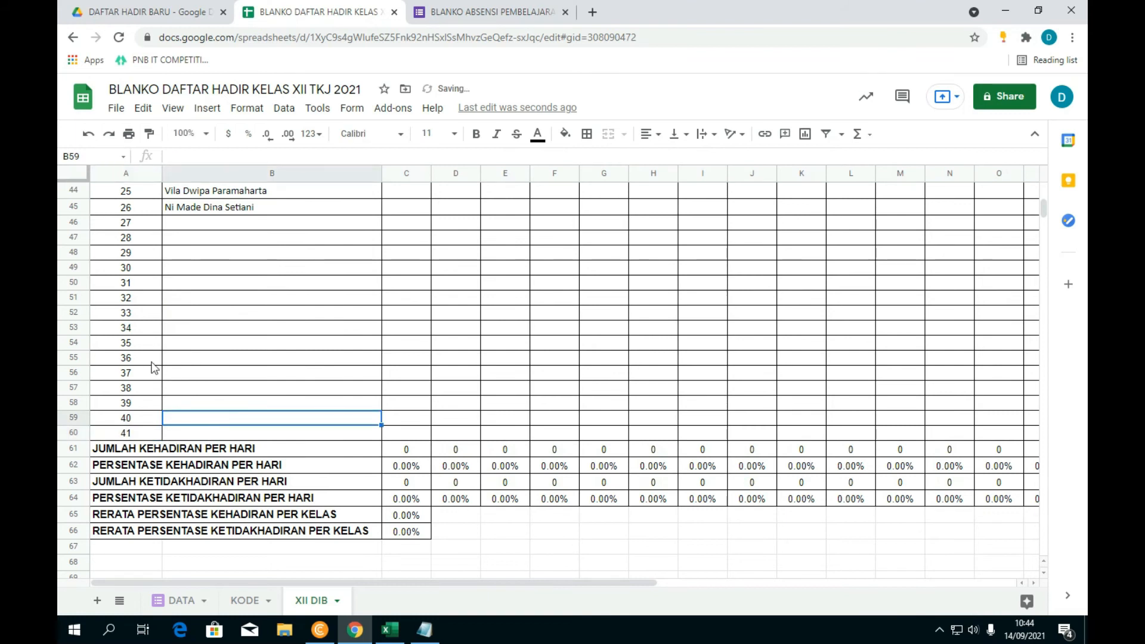
Step: Delete the surplus student rows 47 - 60 from the XII DIB sheet and clear the number in cell A46
drag(74, 222, 74, 432)
click(74, 248)
click(74, 240)
click(192, 221)
drag(72, 237, 70, 430)
right_click(70, 428)
click(121, 336)
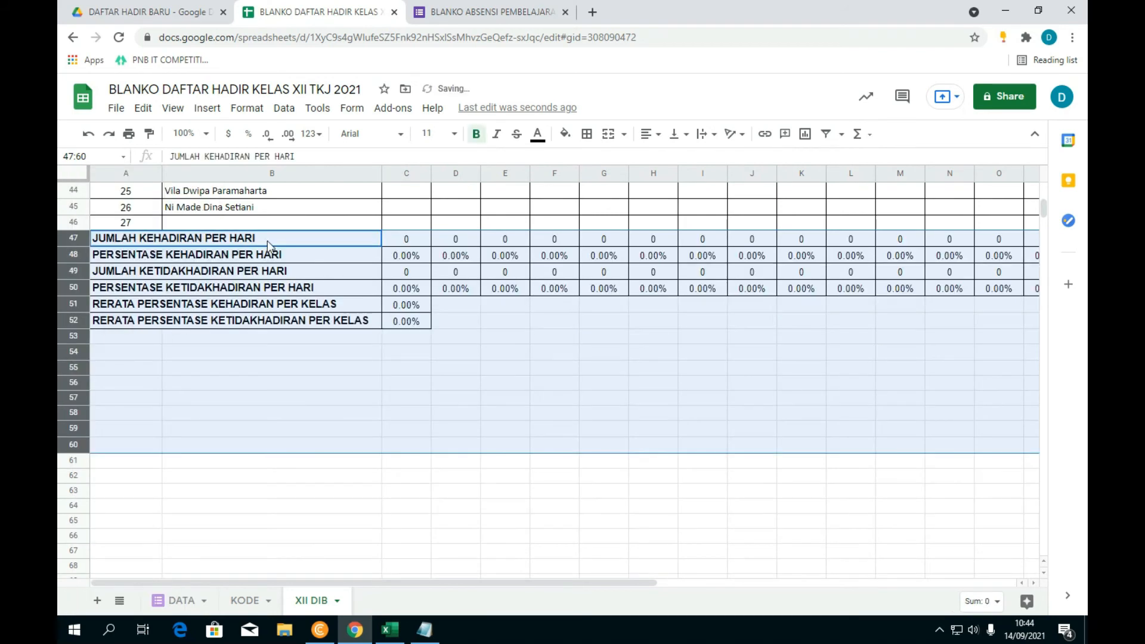
click(268, 243)
click(143, 226)
key(Delete)
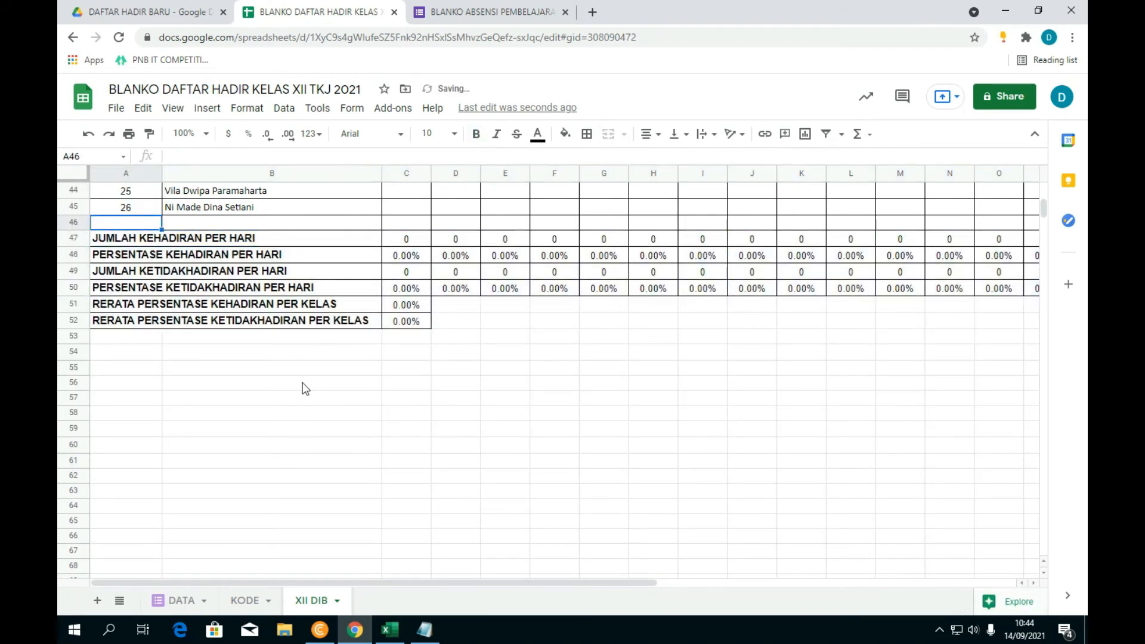
click(304, 412)
Step: Review the XII DIB attendance table and examine the PILIH KELAS and NAMA SISWA formulas in B1 and C1 of the KODE sheet
scroll(220, 270, up, 1)
scroll(220, 269, up, 8)
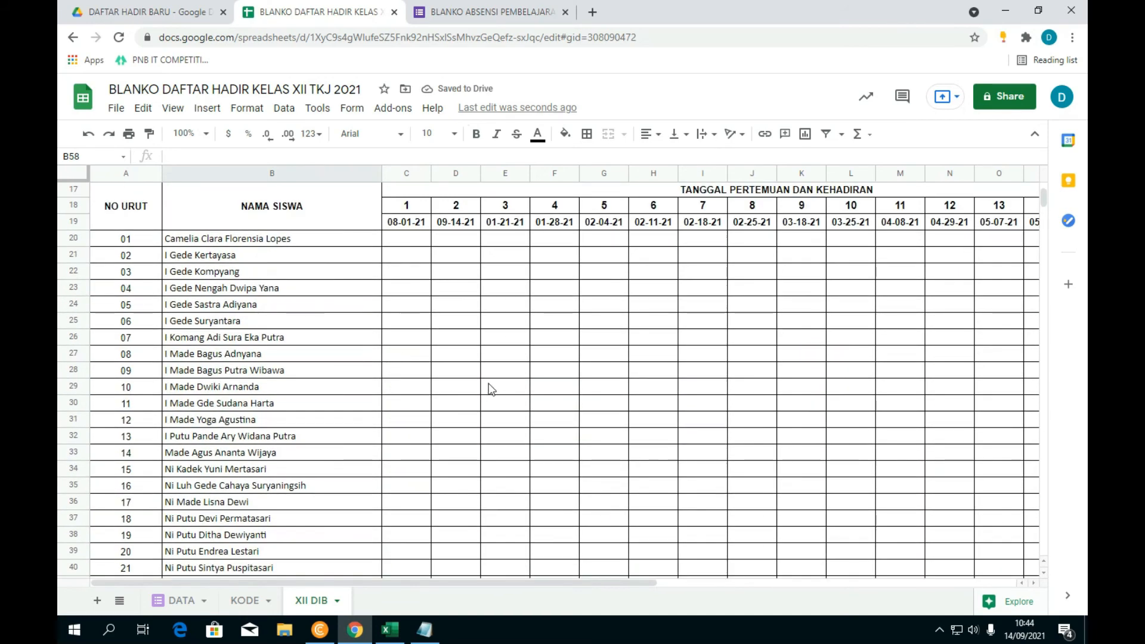
scroll(492, 325, up, 5)
scroll(453, 340, down, 4)
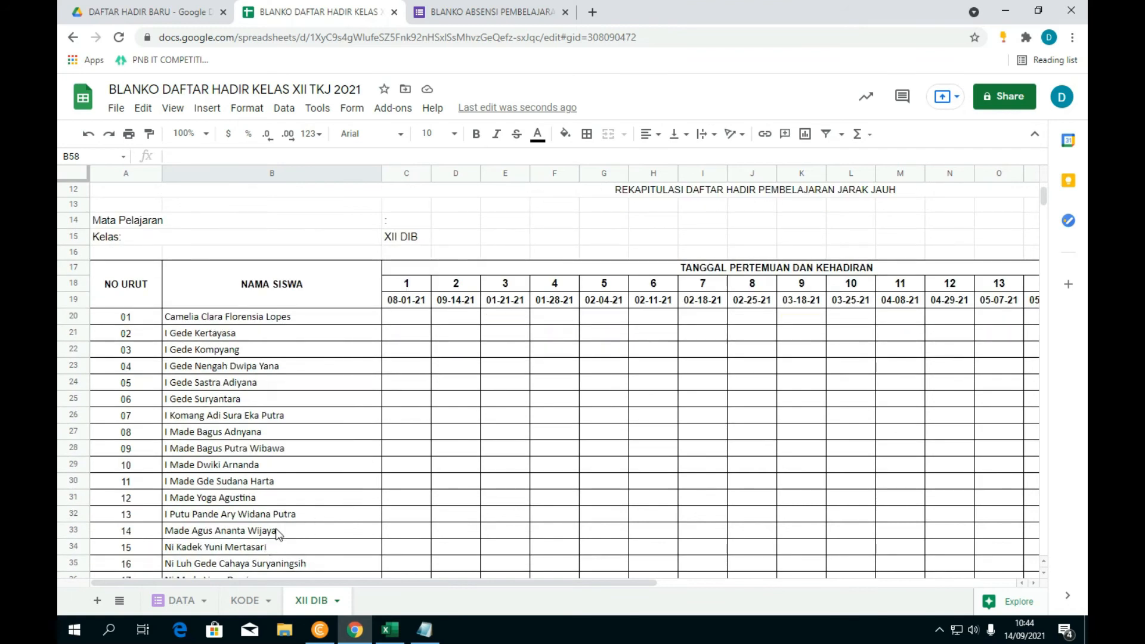
click(244, 600)
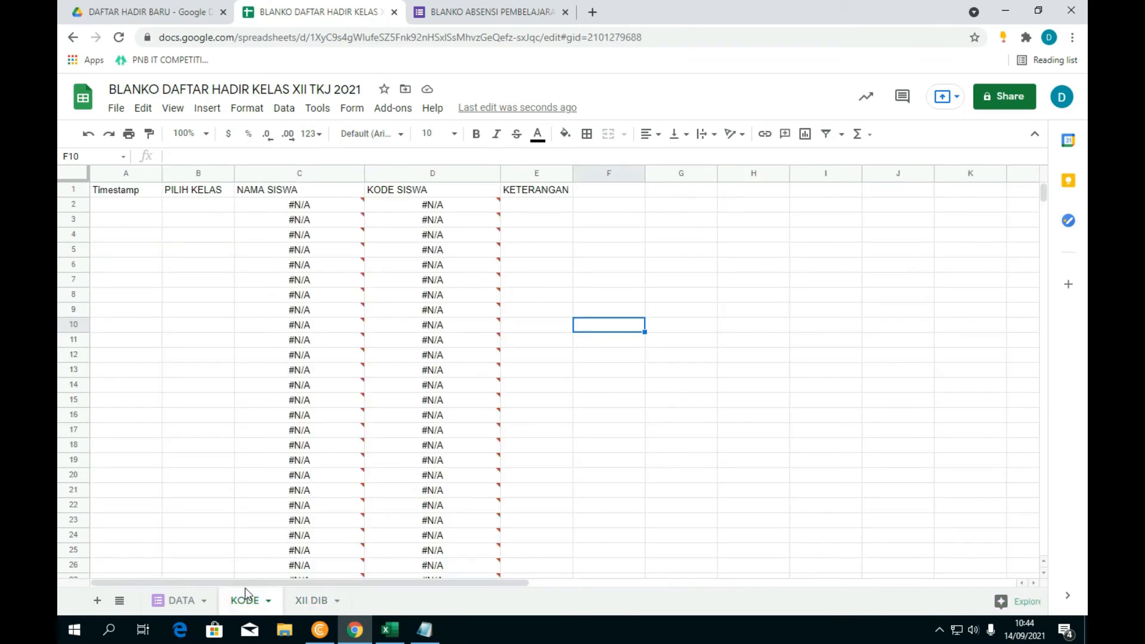
click(183, 195)
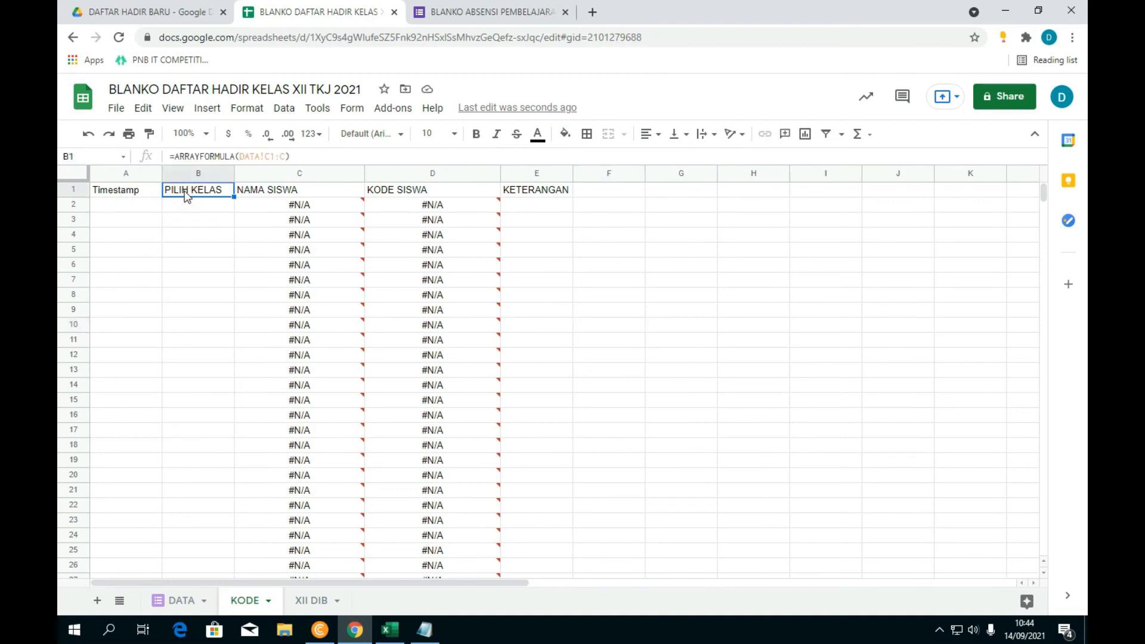
click(247, 189)
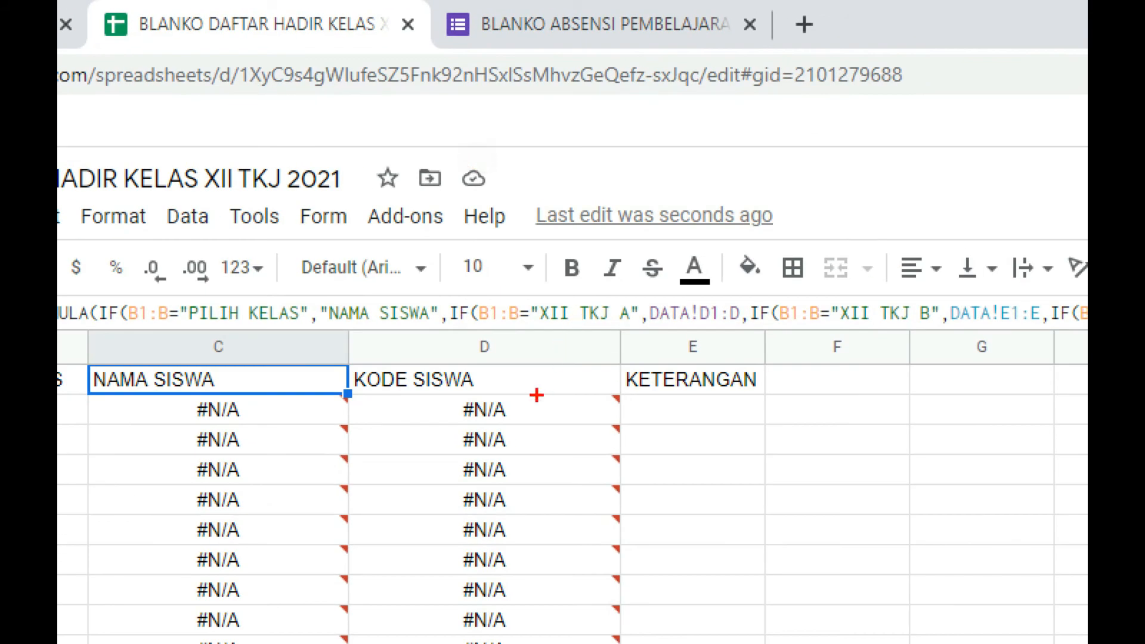
mouse_move(609, 285)
mouse_down()
mouse_move(564, 340)
mouse_move(639, 304)
mouse_move(587, 280)
mouse_up()
mouse_move(932, 288)
mouse_down()
mouse_move(883, 359)
mouse_move(859, 271)
mouse_up()
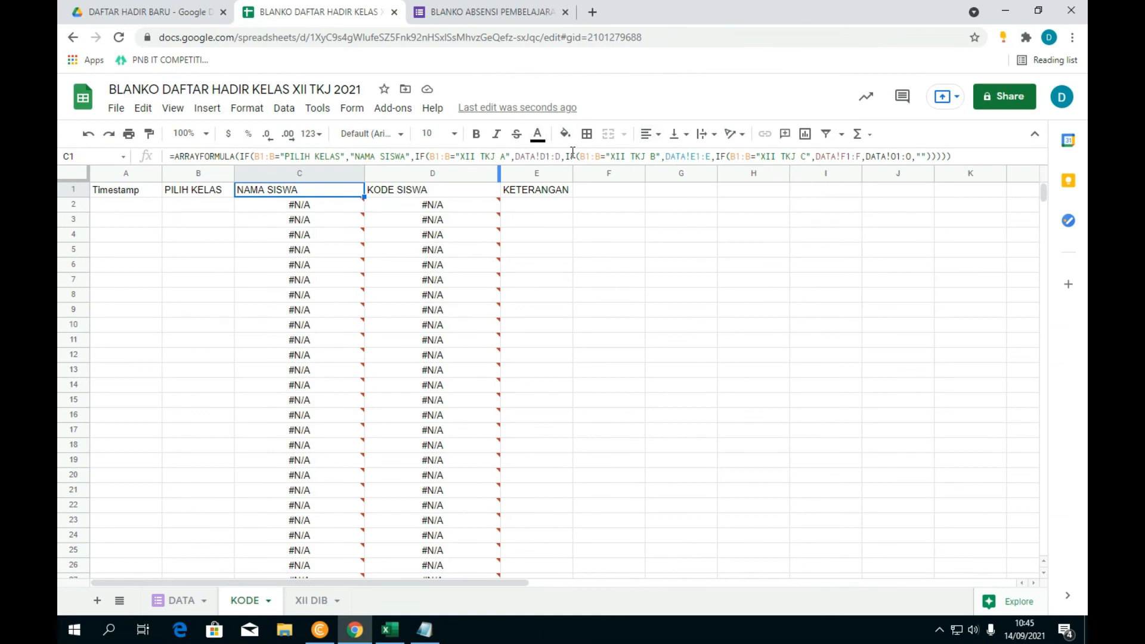
Step: Replace "XII TKJ A" with "XII DIB" in the NAMA SISWA formula in C1 of the KODE sheet
click(506, 157)
drag(506, 157, 476, 157)
click(475, 158)
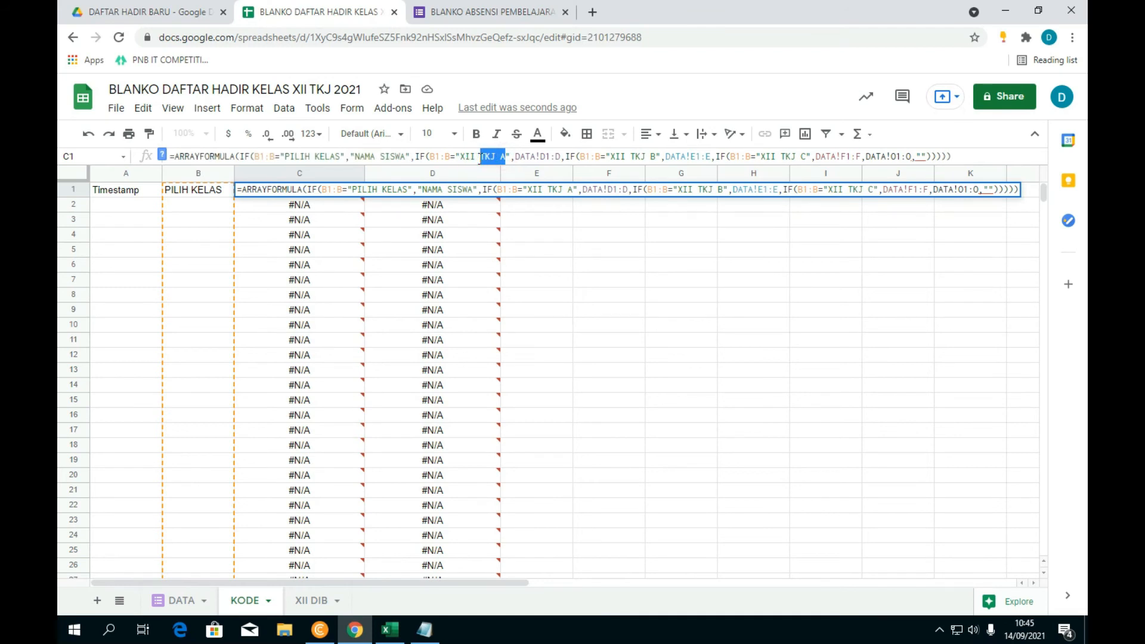
text(DIB)
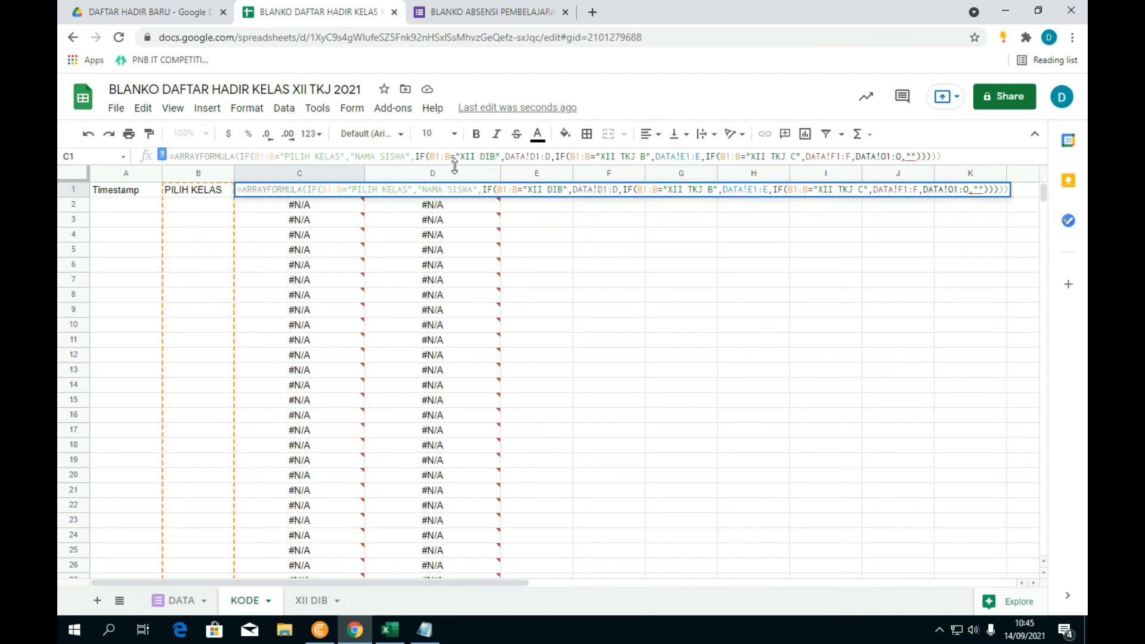
key(Return)
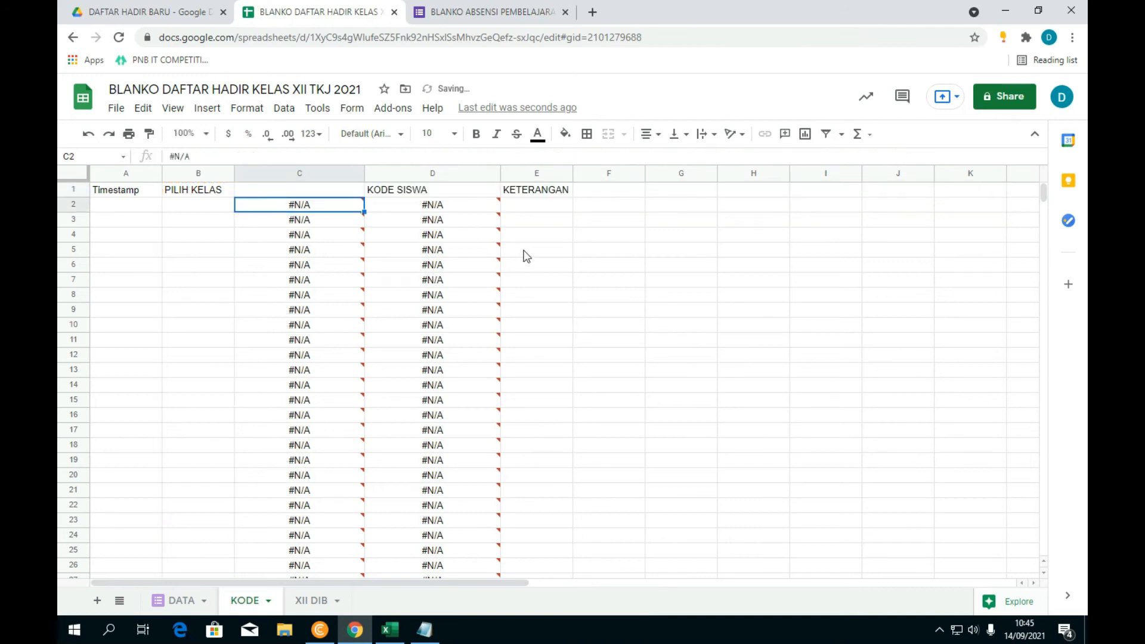
Step: Compare the NAMA SISWA and KODE SISWA formulas in C1 and D1 and read the error note on the NAMA SISWA cells
click(301, 191)
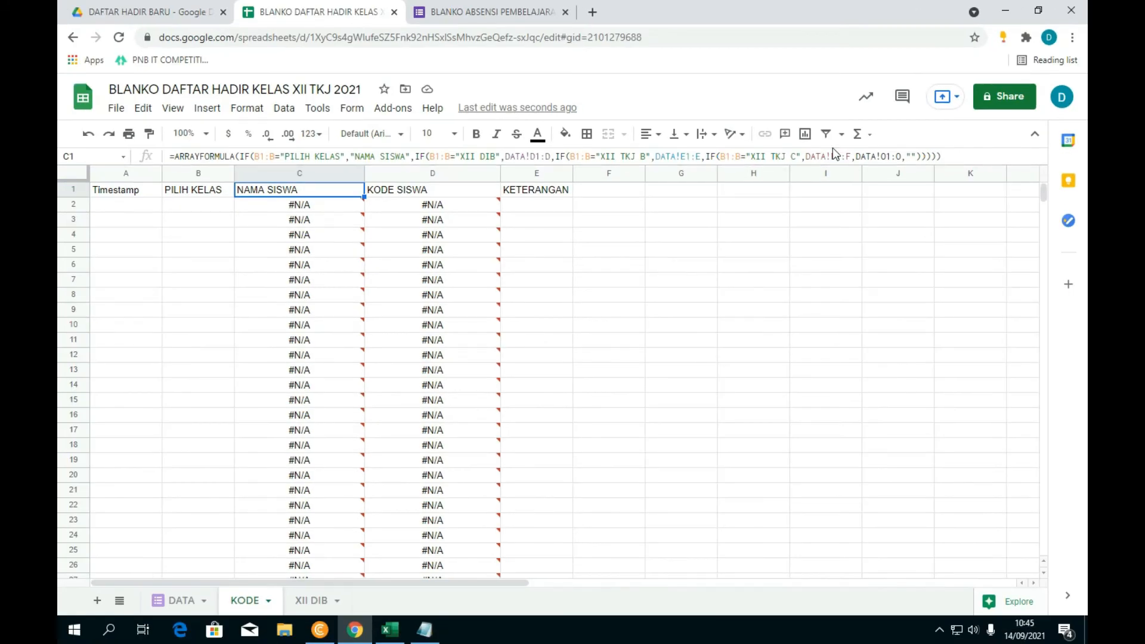
click(446, 195)
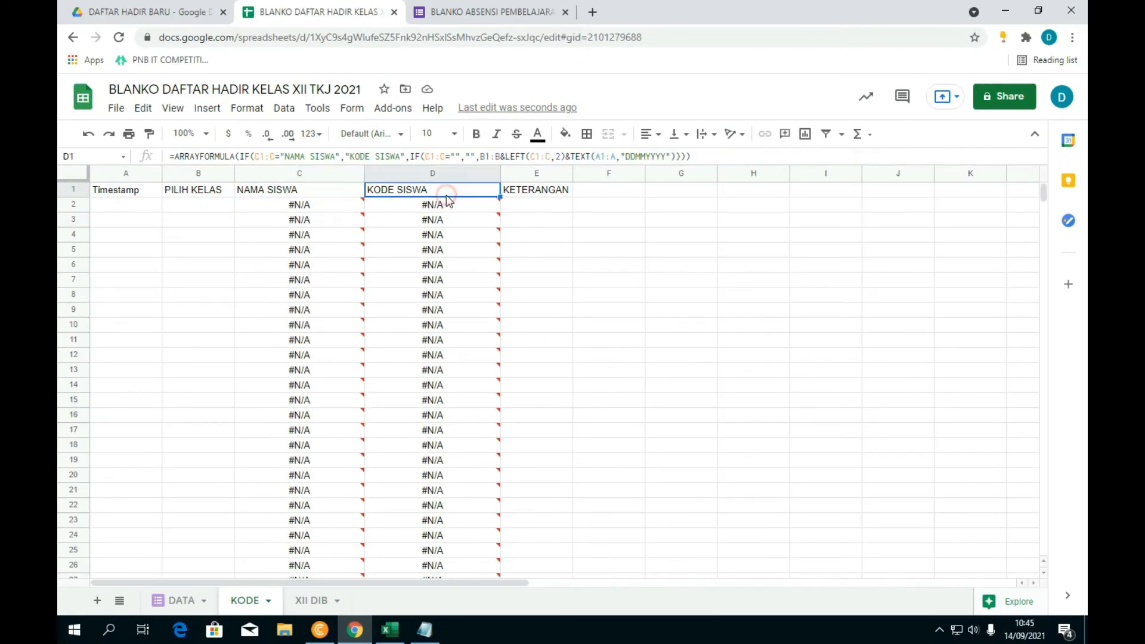
click(310, 184)
mouse_move(316, 207)
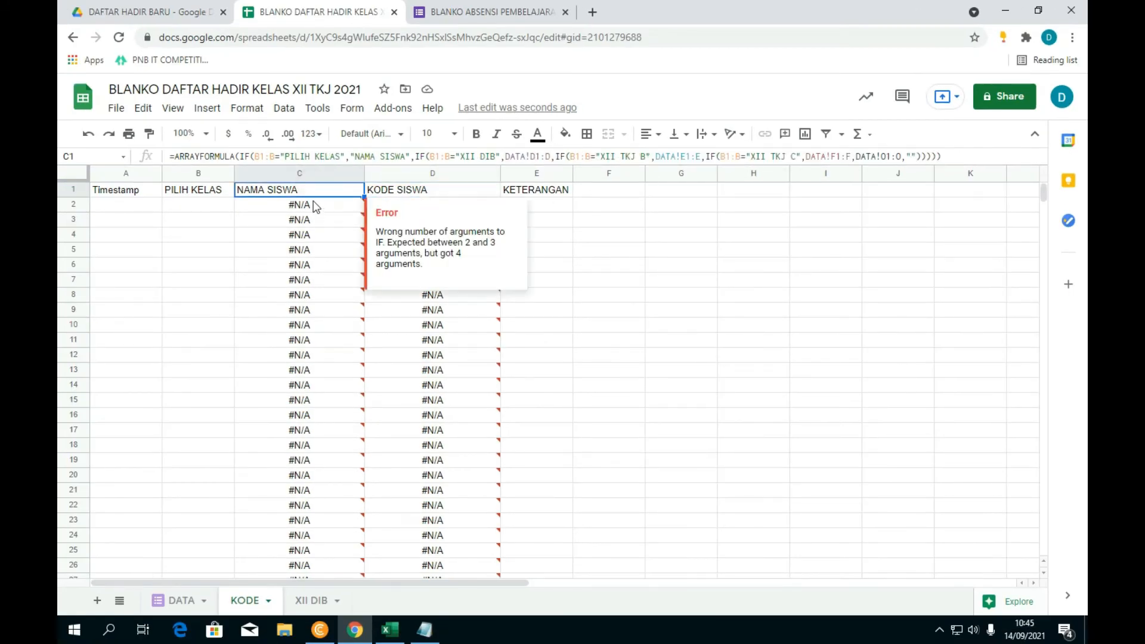
click(742, 235)
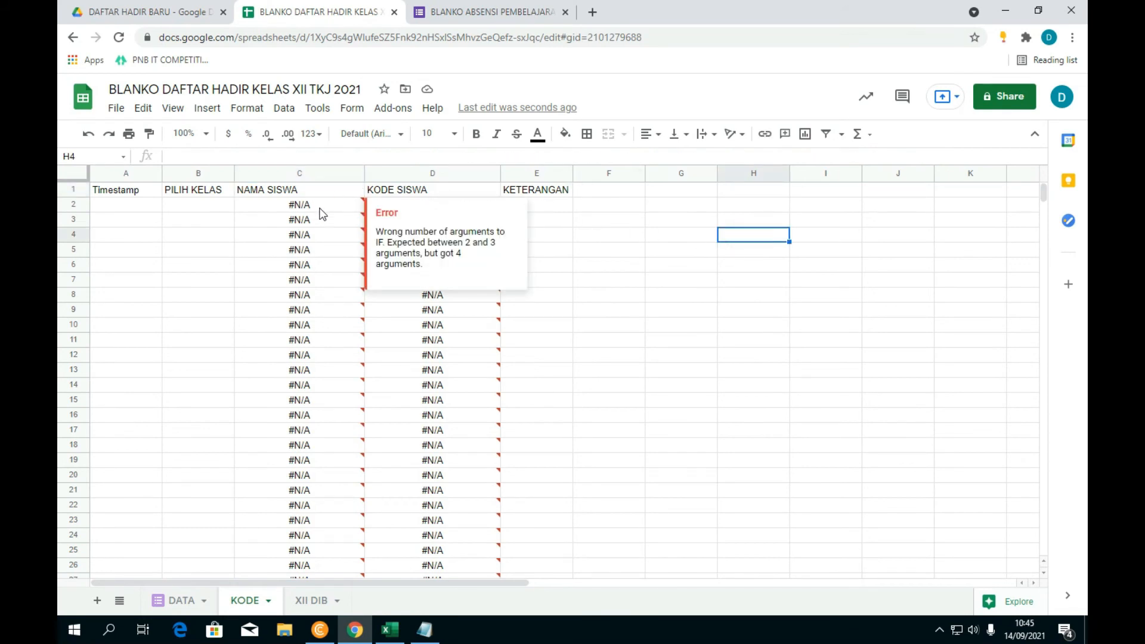
click(305, 192)
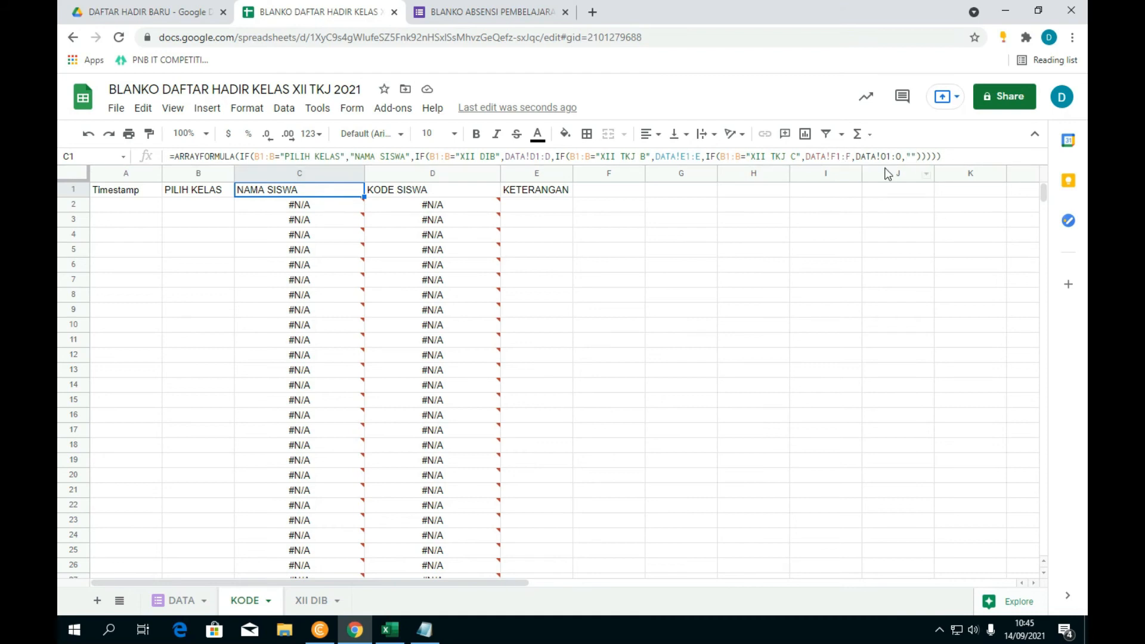
Step: Examine the XII DIB, XII TKJ B and XII TKJ C conditions in C1, plus the KODE SISWA and KETERANGAN formulas in D1 and E1
drag(416, 157, 556, 203)
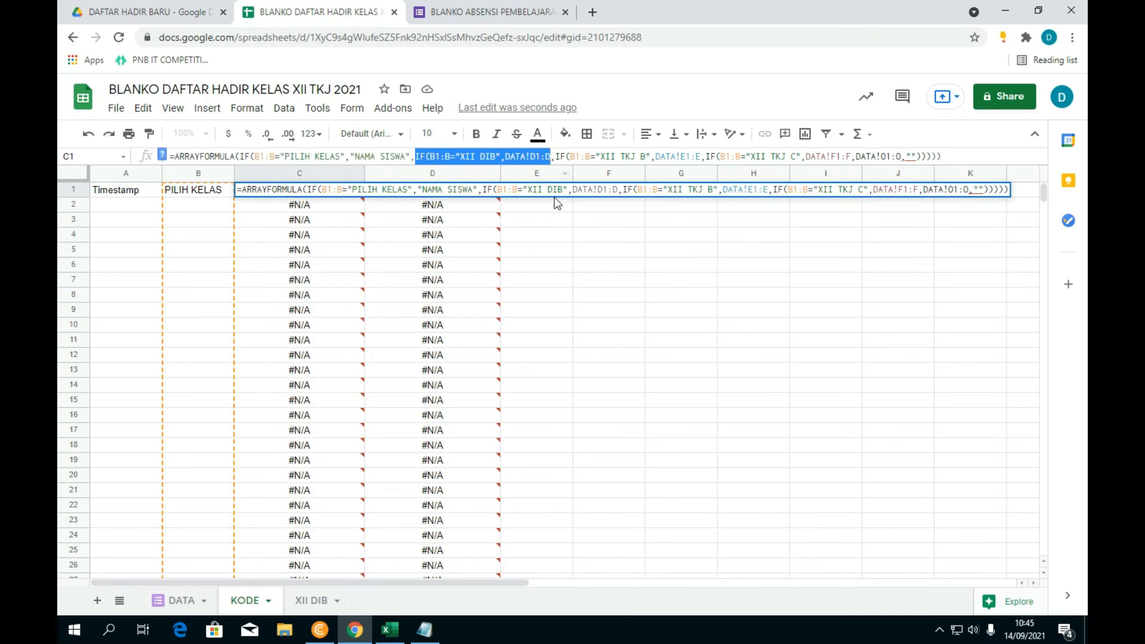
drag(556, 156, 701, 157)
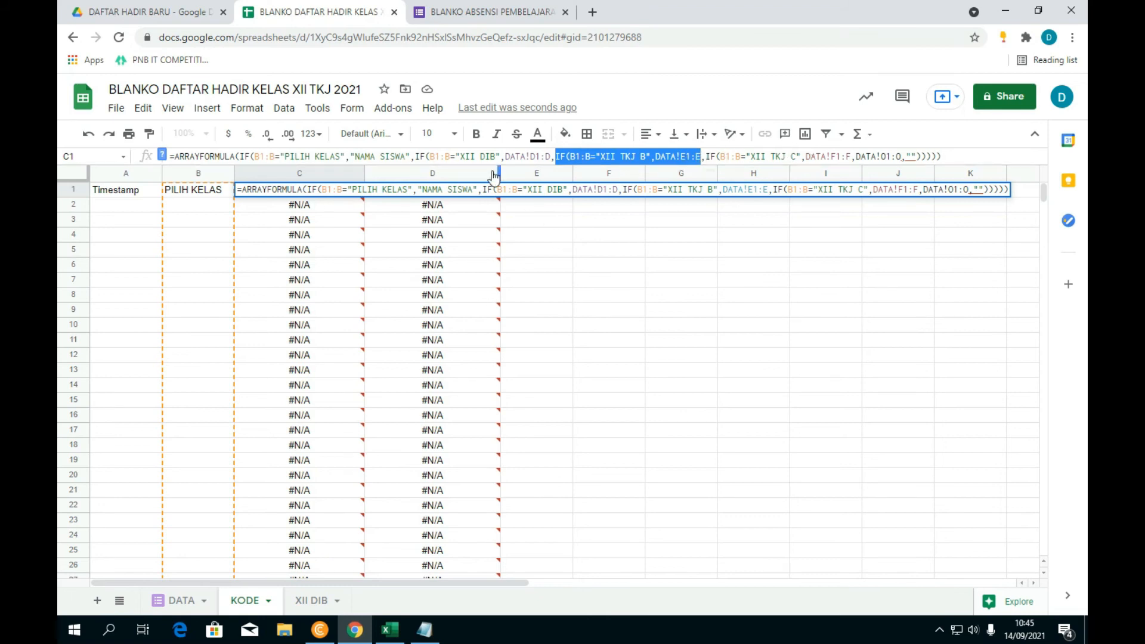
click(481, 157)
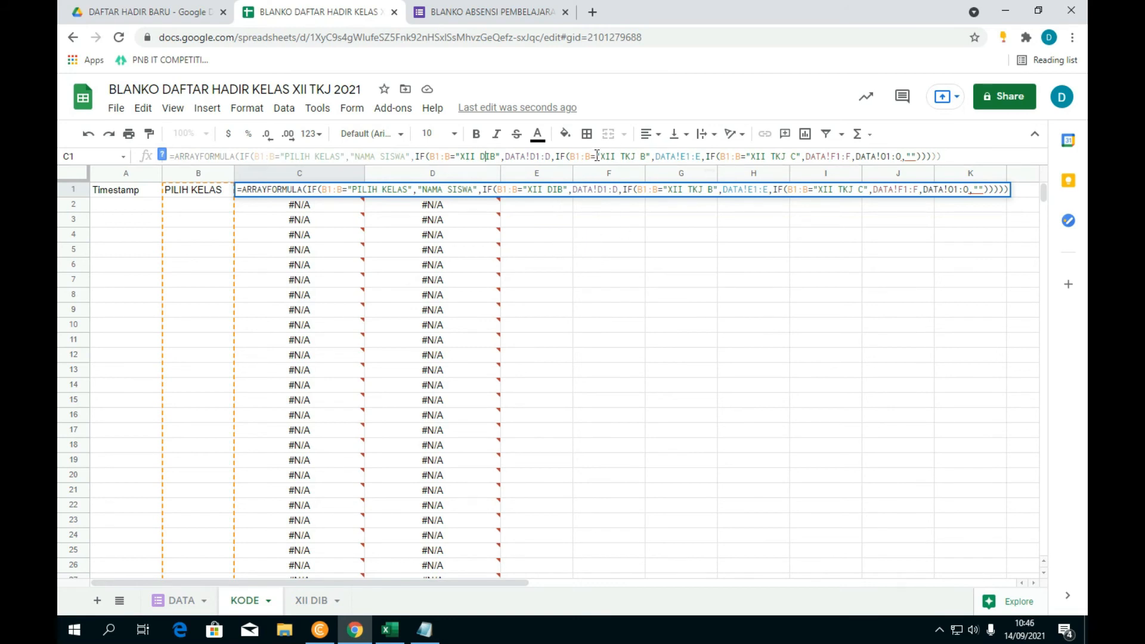
key(Return)
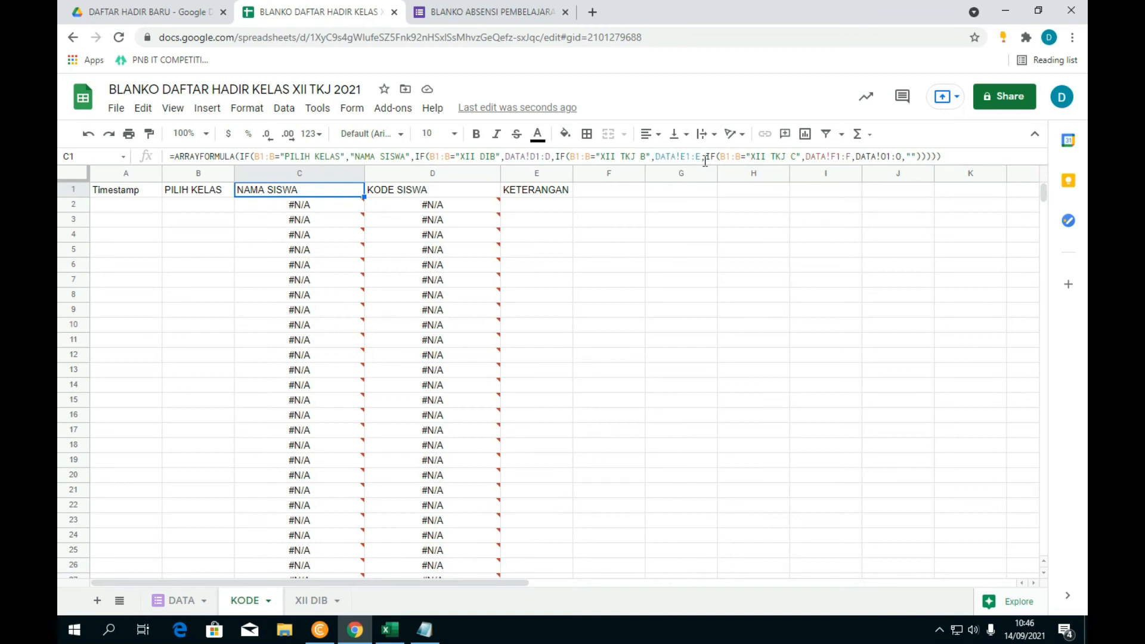
drag(708, 156, 850, 156)
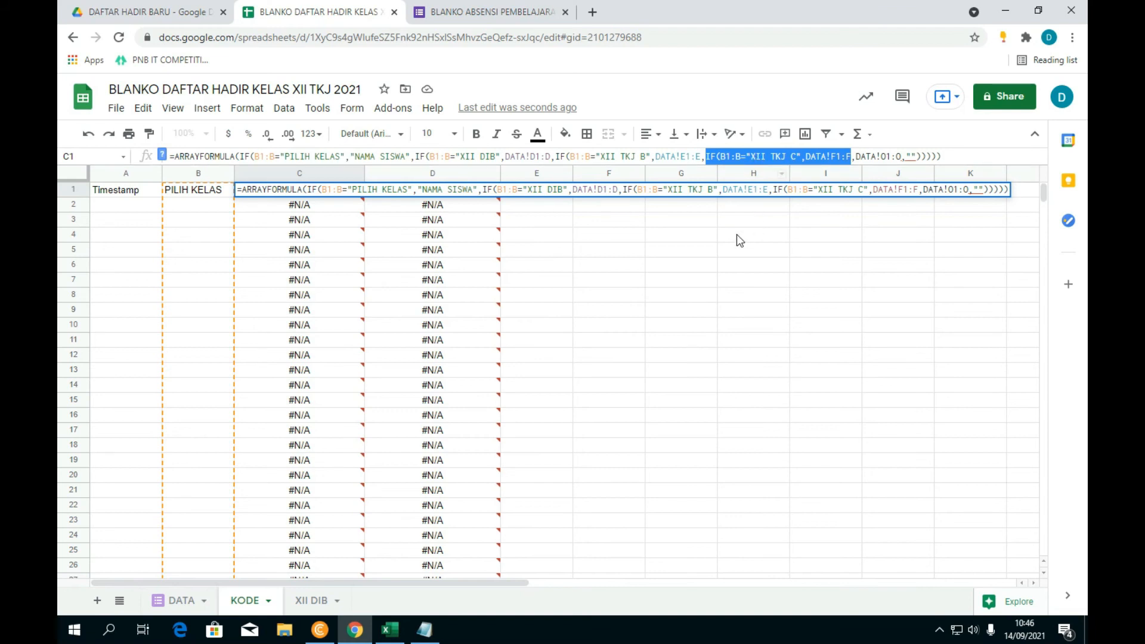
click(650, 246)
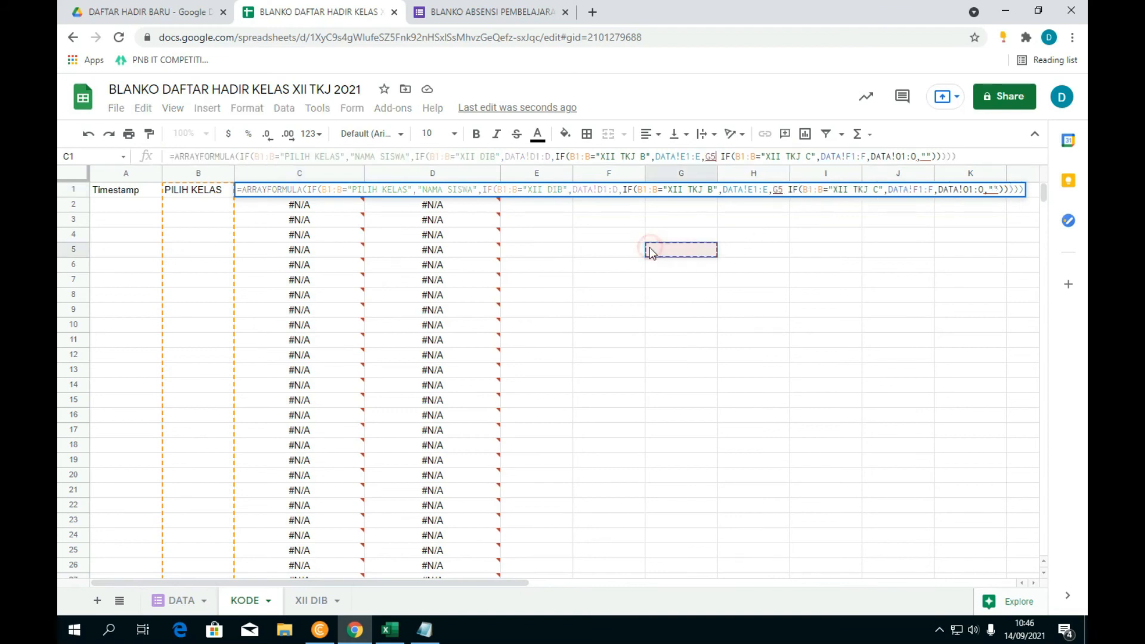
key(Escape)
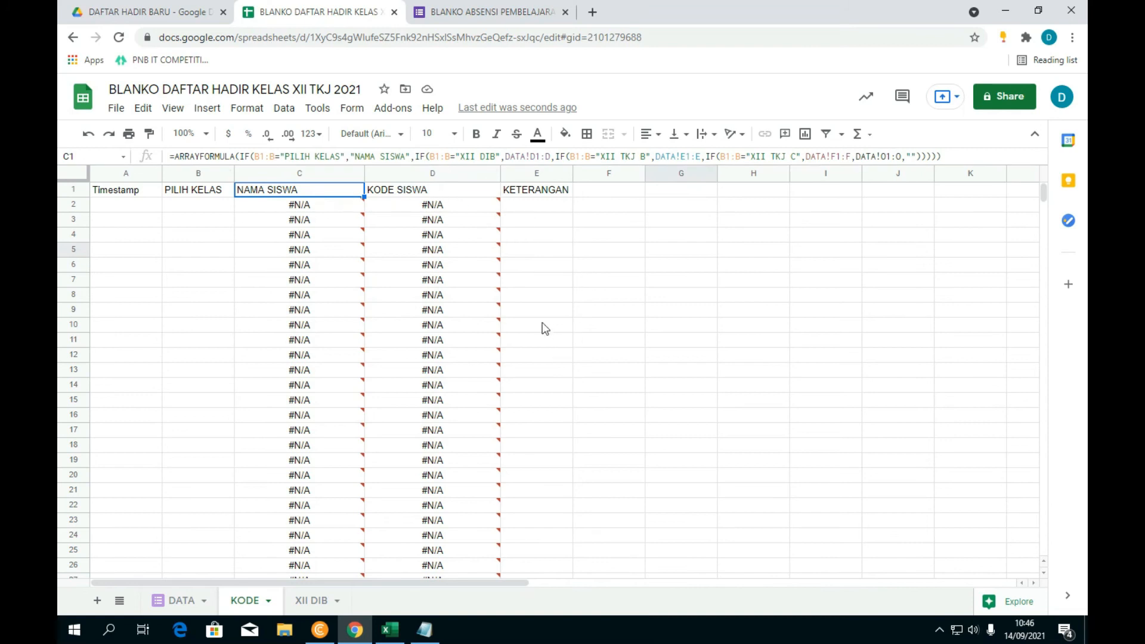
click(398, 192)
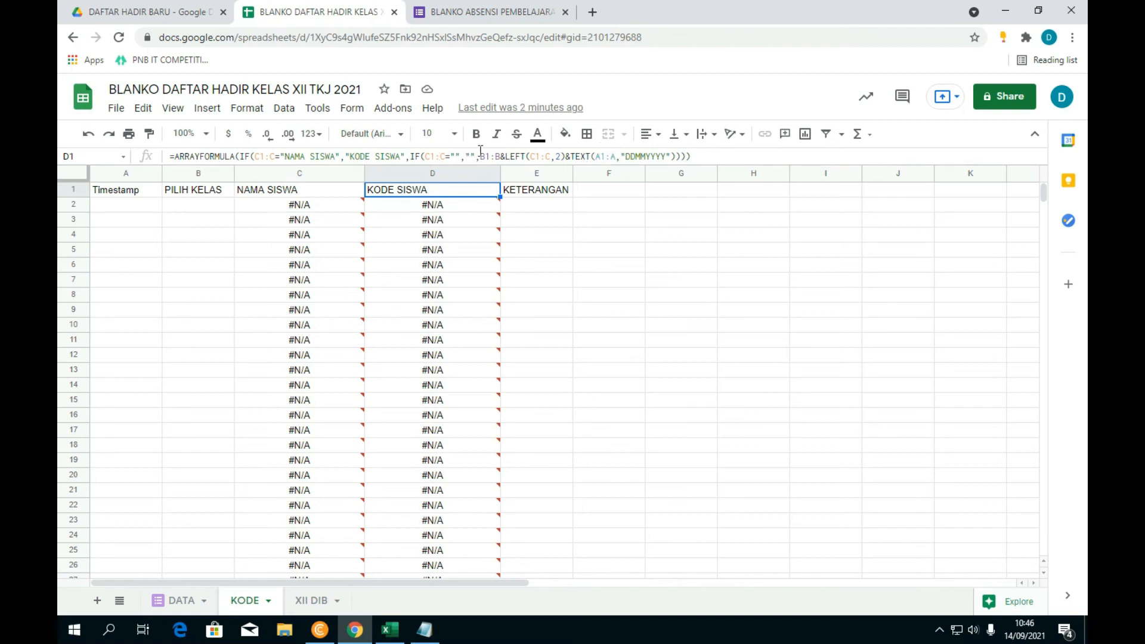
click(546, 191)
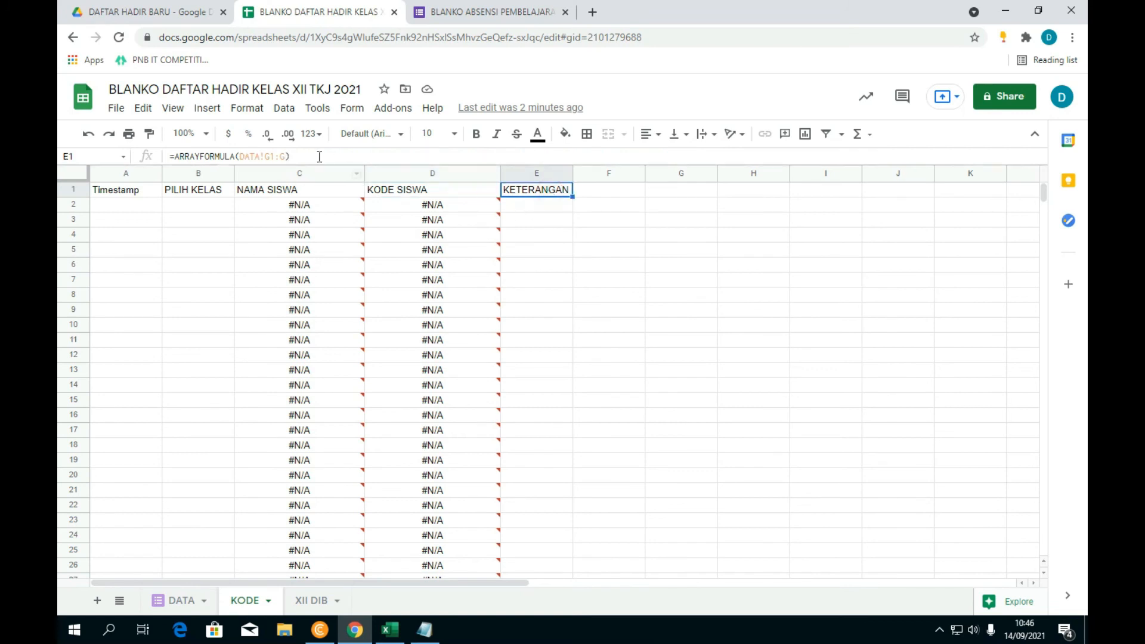
click(585, 261)
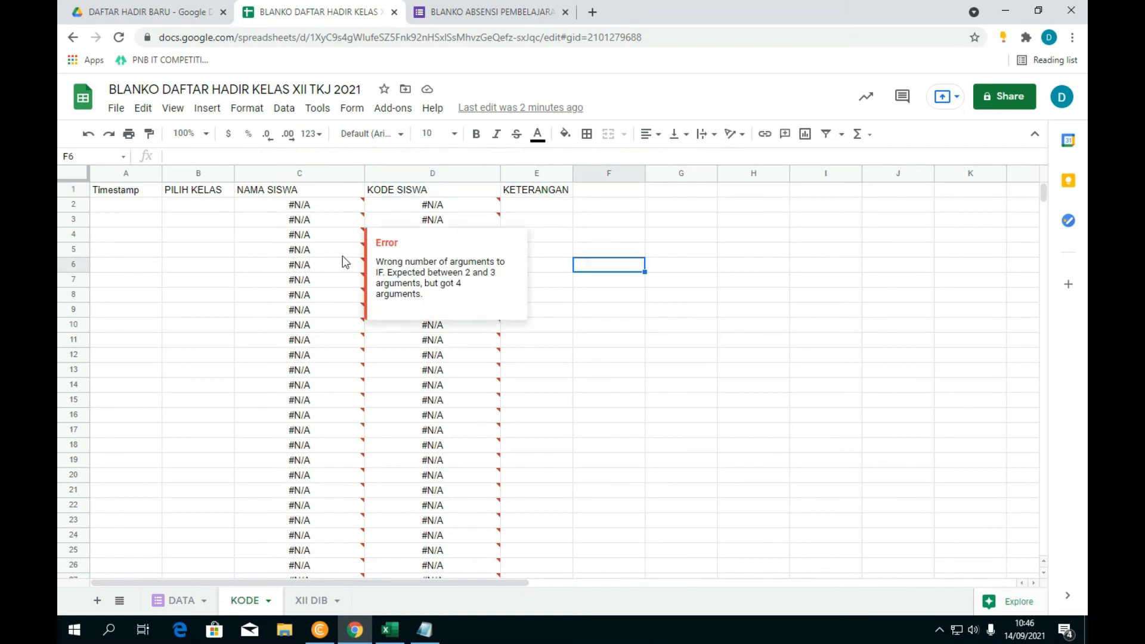
Step: Review the student list and attendance grid on the XII DIB sheet
click(190, 599)
click(309, 601)
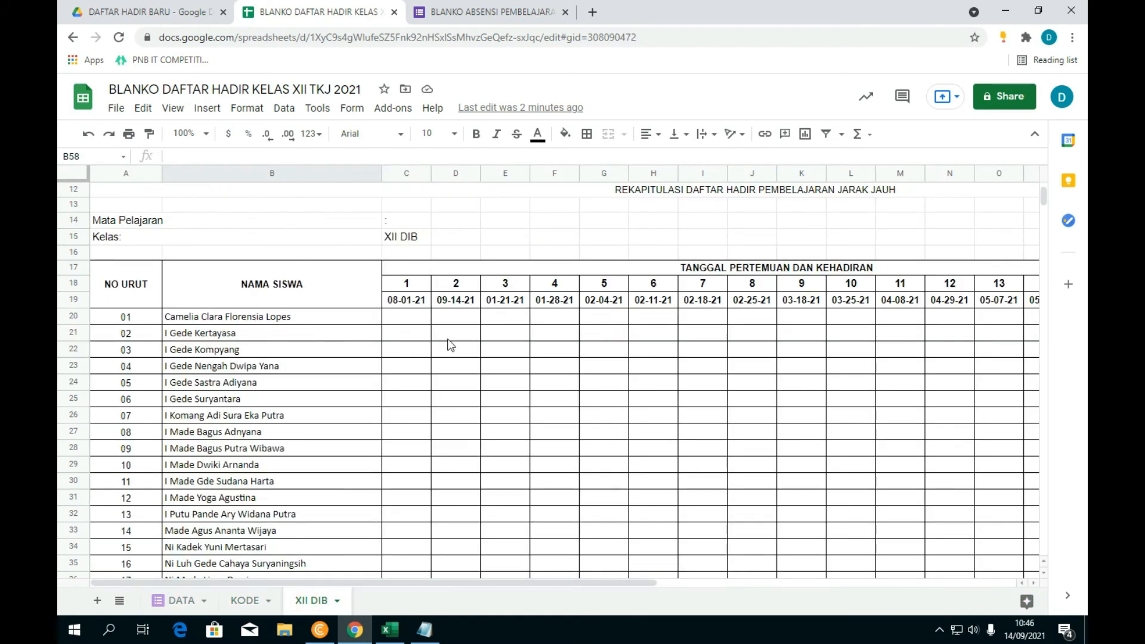
scroll(309, 351, down, 1)
scroll(385, 365, down, 3)
scroll(383, 371, up, 3)
scroll(652, 357, down, 2)
scroll(597, 361, up, 2)
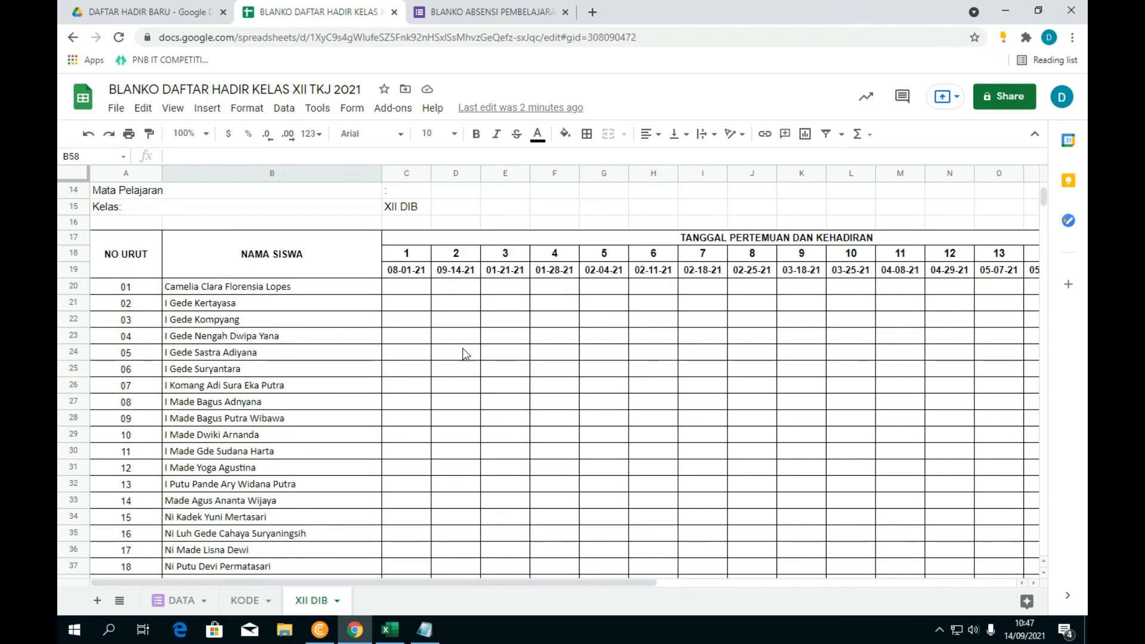
click(455, 336)
click(463, 401)
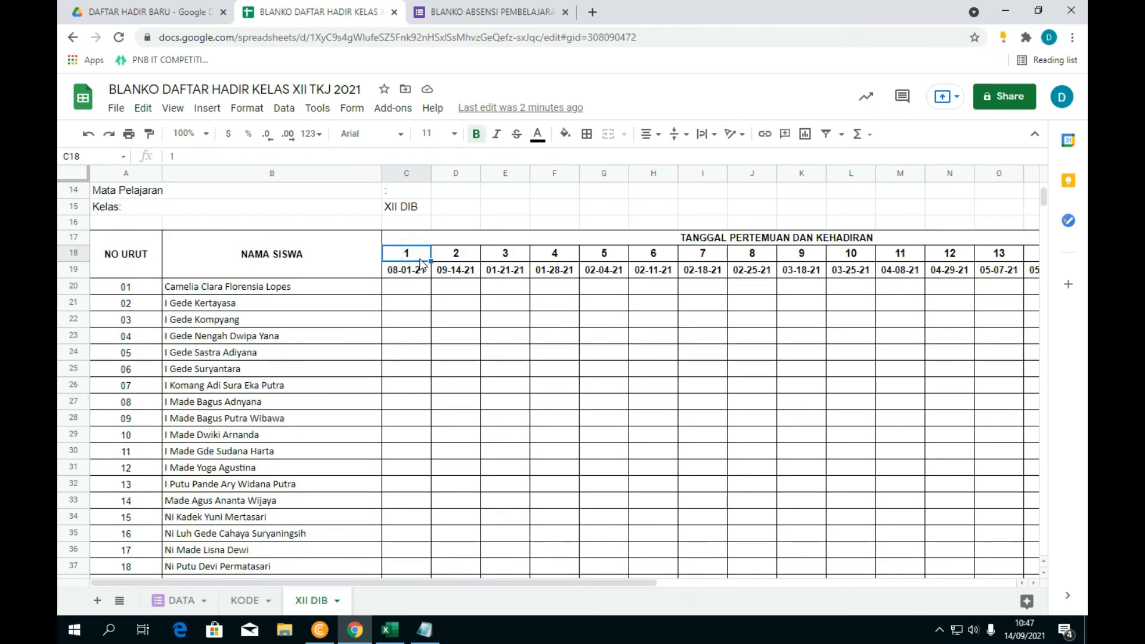
Step: Set the date of meeting 2 in cell D19 of the XII DIB sheet to 09-15-21
click(408, 271)
click(441, 274)
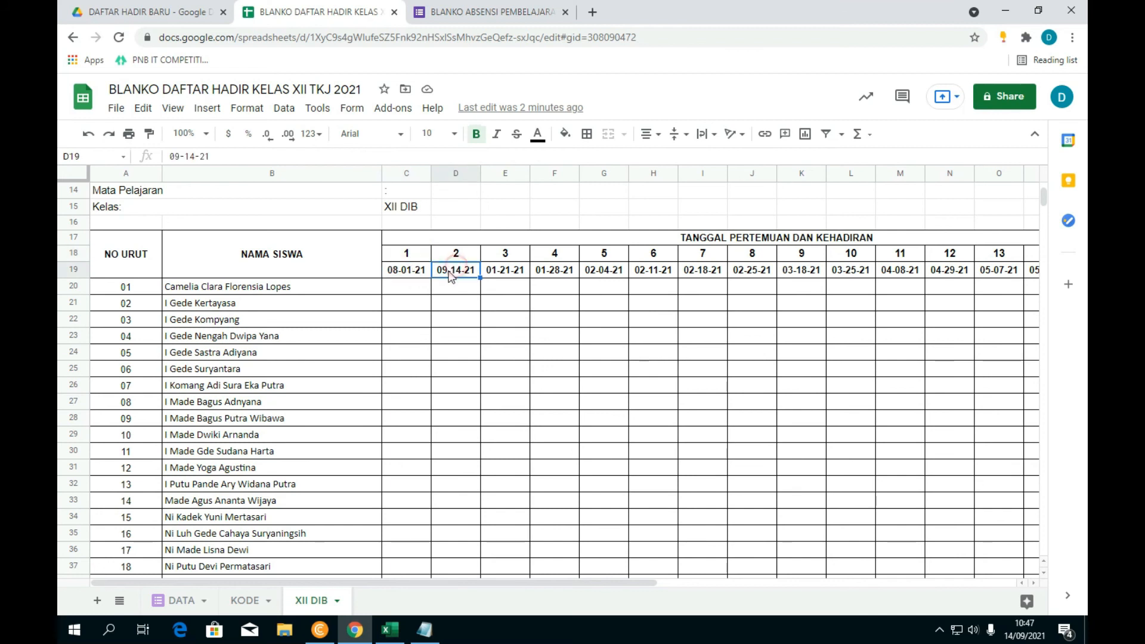
click(189, 157)
key(Delete)
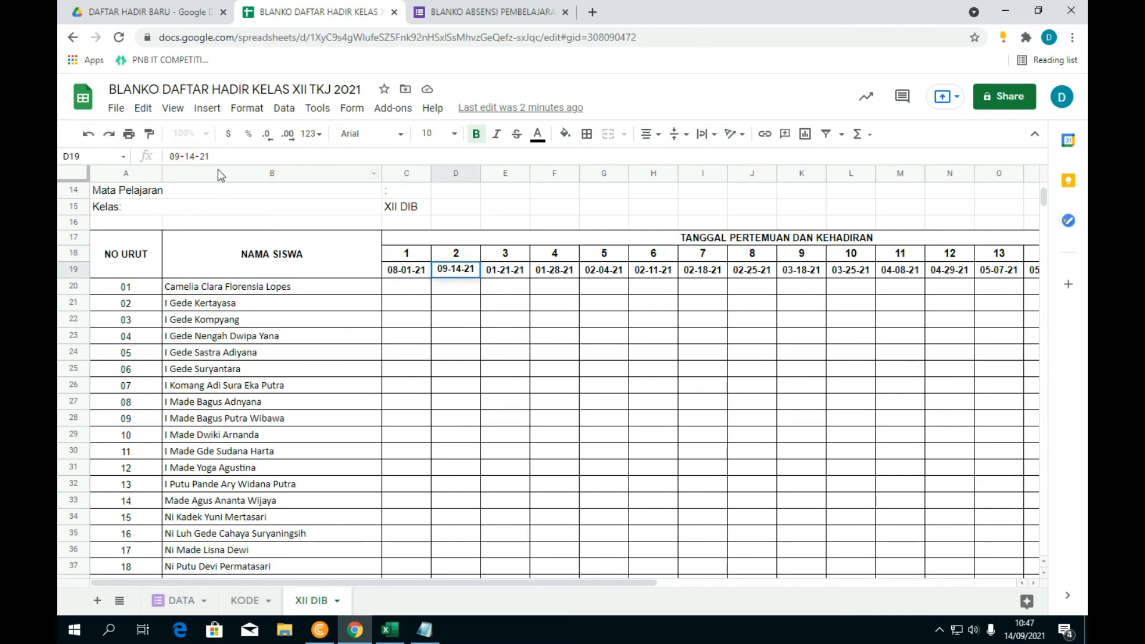
text(5)
Step: Set the date of meeting 1 in cell C19 to 09-14-21
click(402, 273)
click(177, 158)
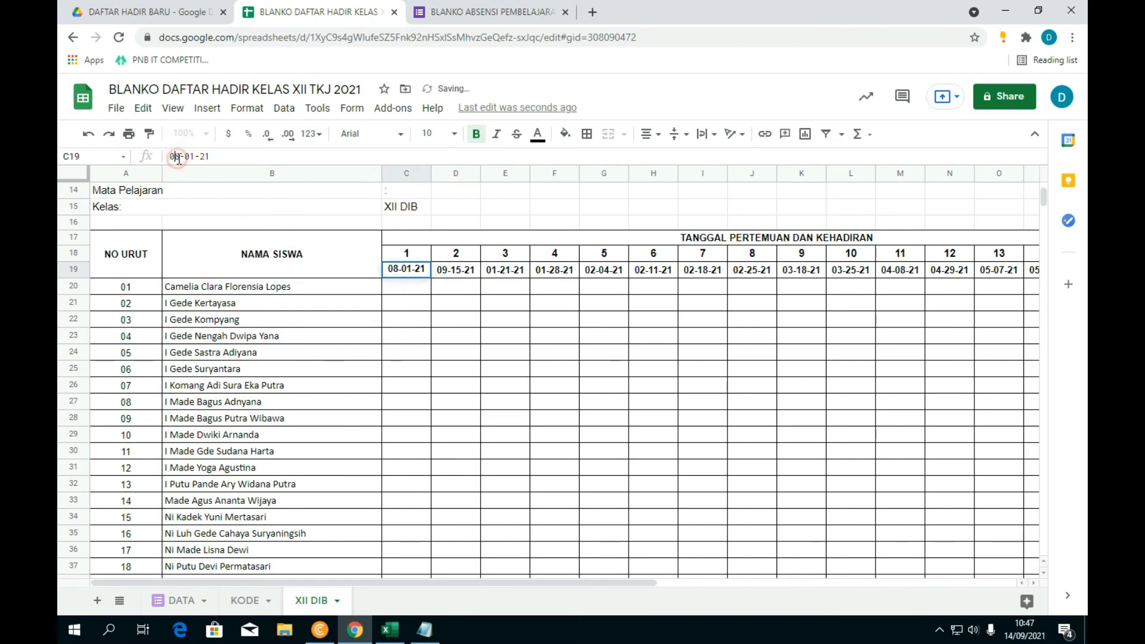
key(BackSpace)
text(9)
drag(195, 157, 190, 157)
text(14)
click(424, 335)
Step: Examine the meeting 1 date and the VLOOKUP formulas in the attendance cells below the meeting dates
click(405, 273)
drag(405, 318, 404, 440)
click(511, 440)
click(402, 383)
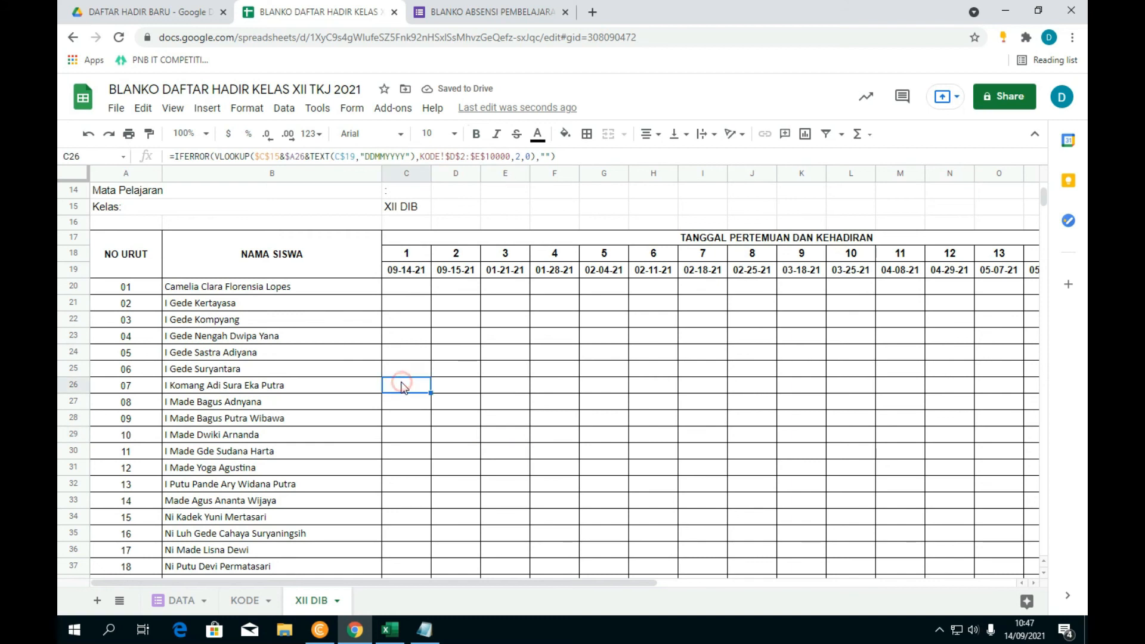
scroll(427, 362, down, 3)
scroll(428, 360, up, 4)
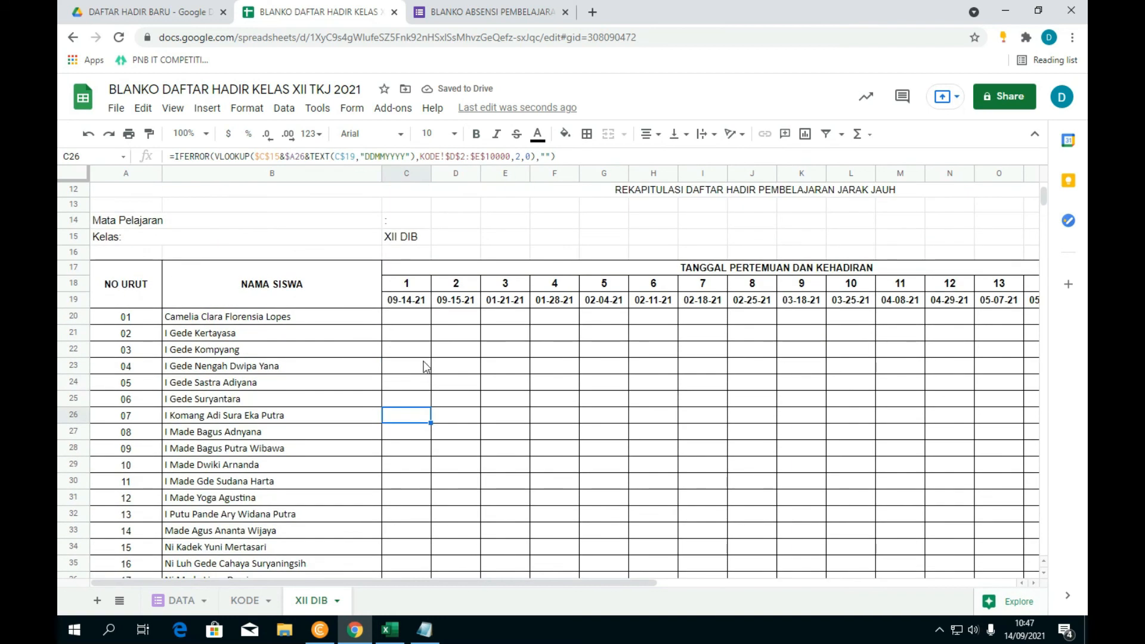
click(413, 304)
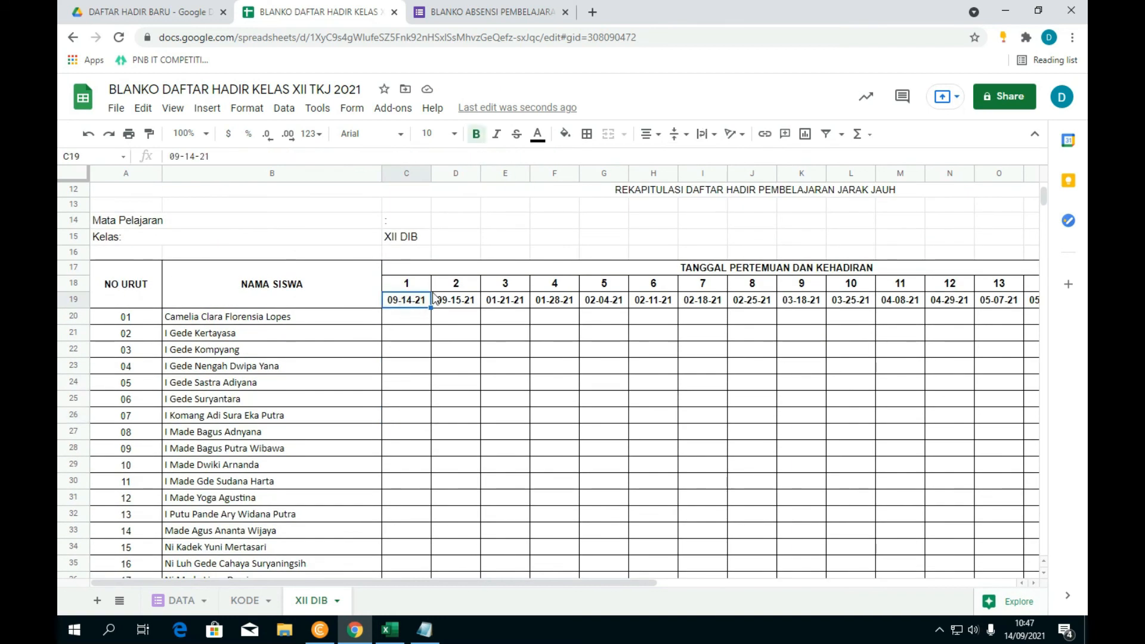
click(406, 317)
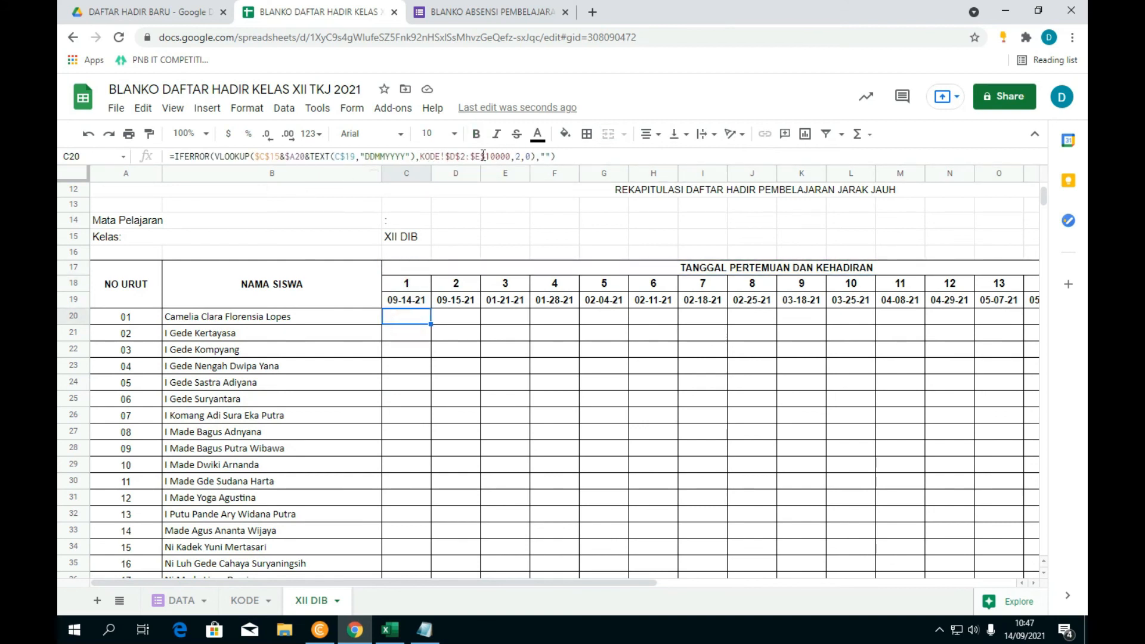
click(590, 403)
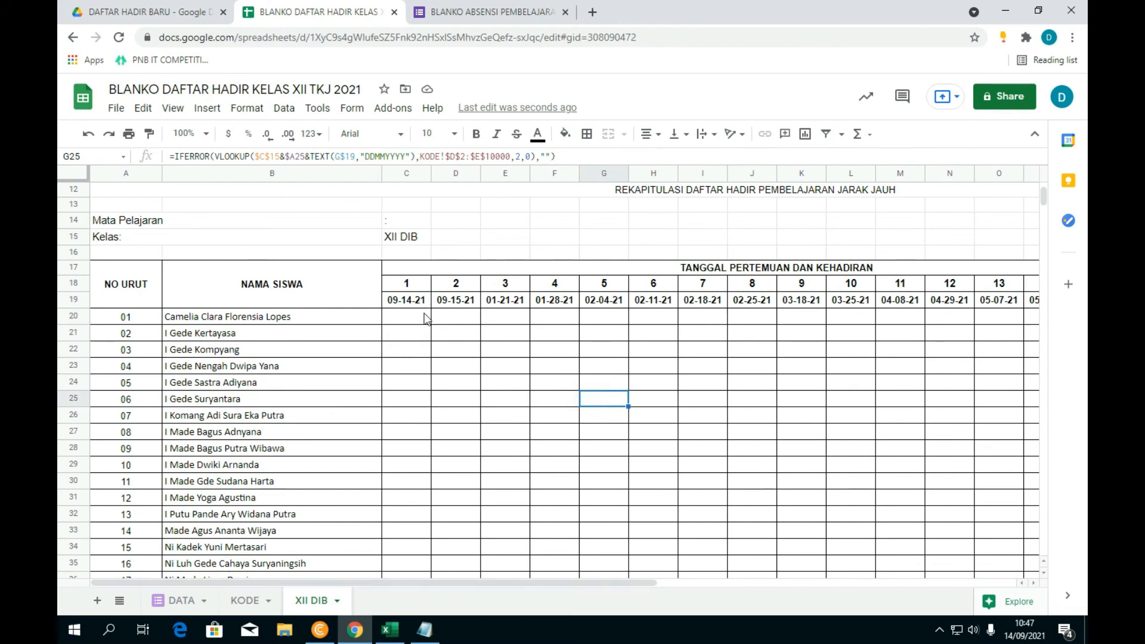
Step: Switch to the Google Forms attendance form, preview it, enter a trial token in the TOKEN field and check the PILIH KELAS options
click(477, 15)
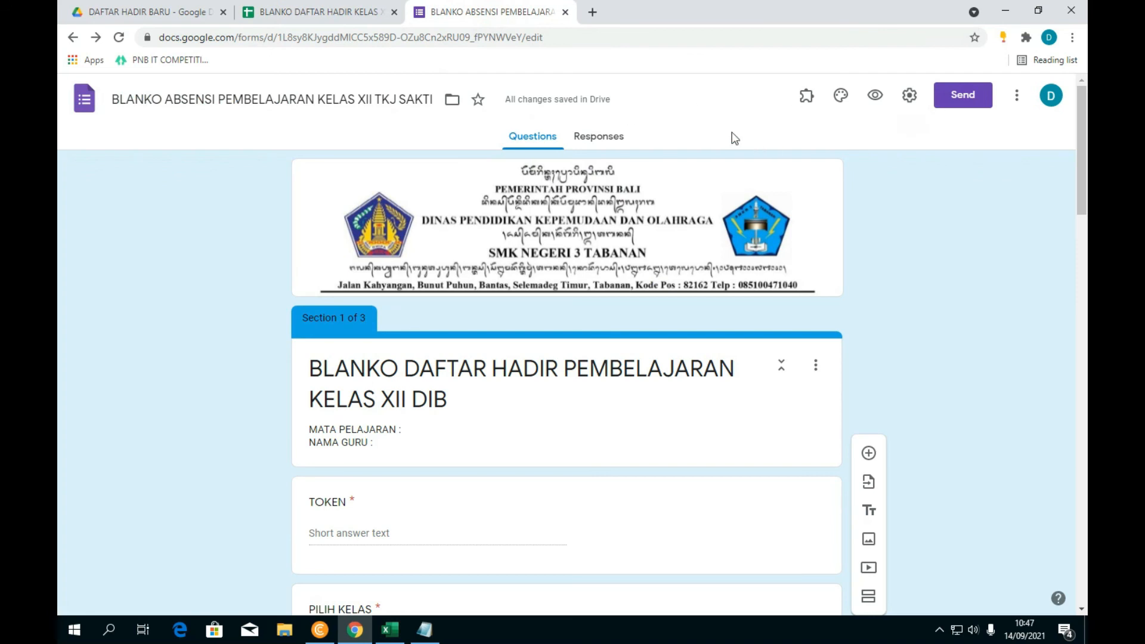
click(875, 97)
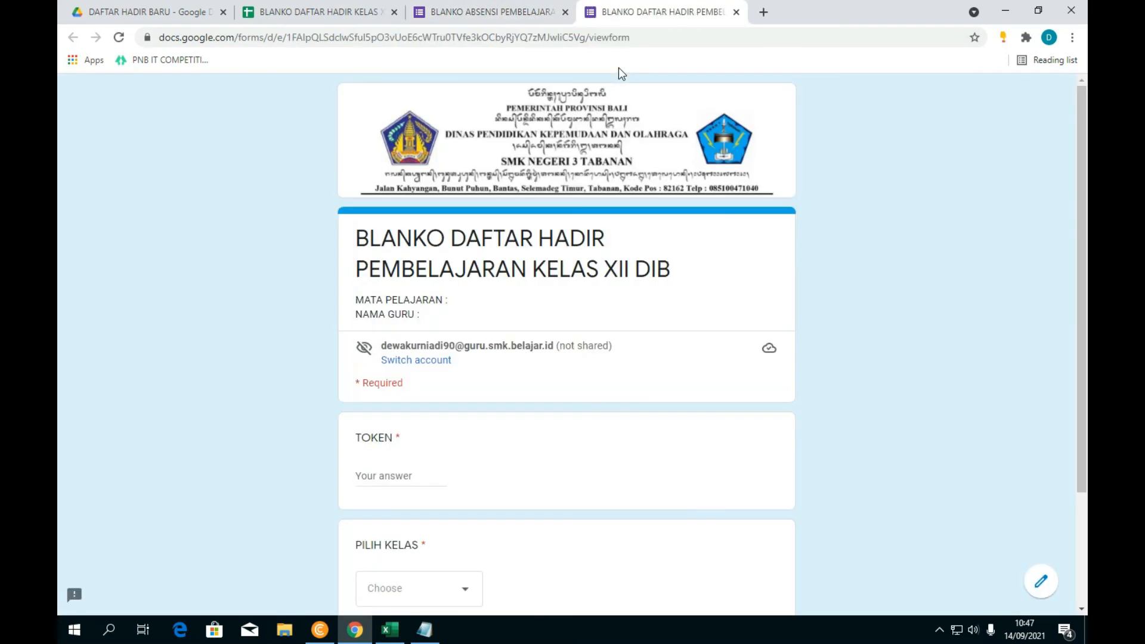
scroll(426, 427, down, 1)
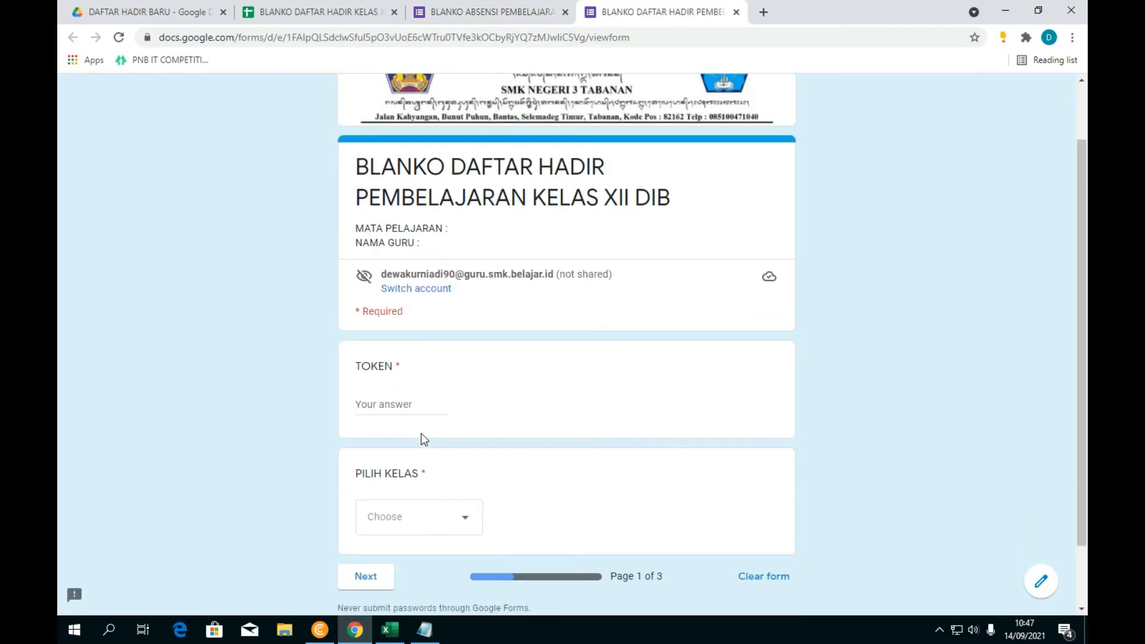
click(399, 405)
text(1234)
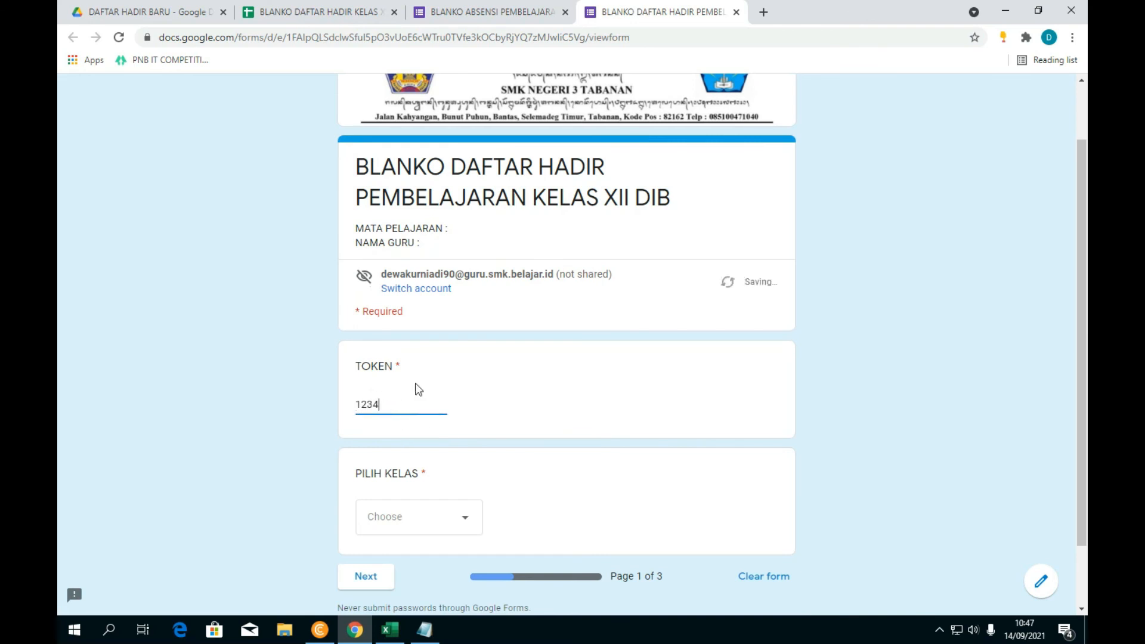
click(397, 525)
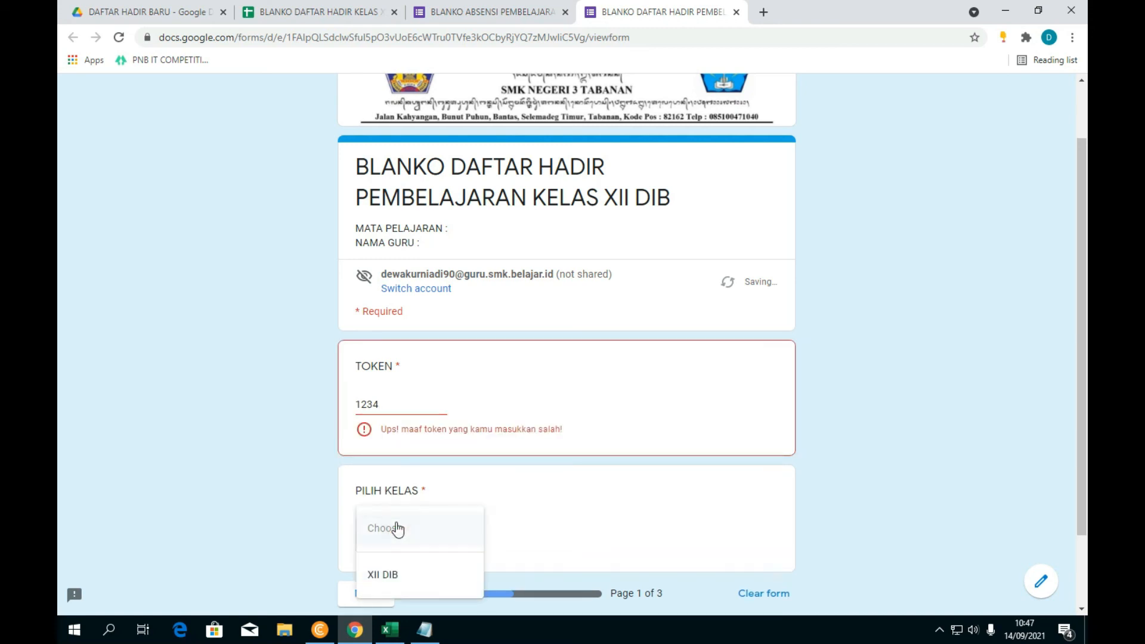
click(881, 426)
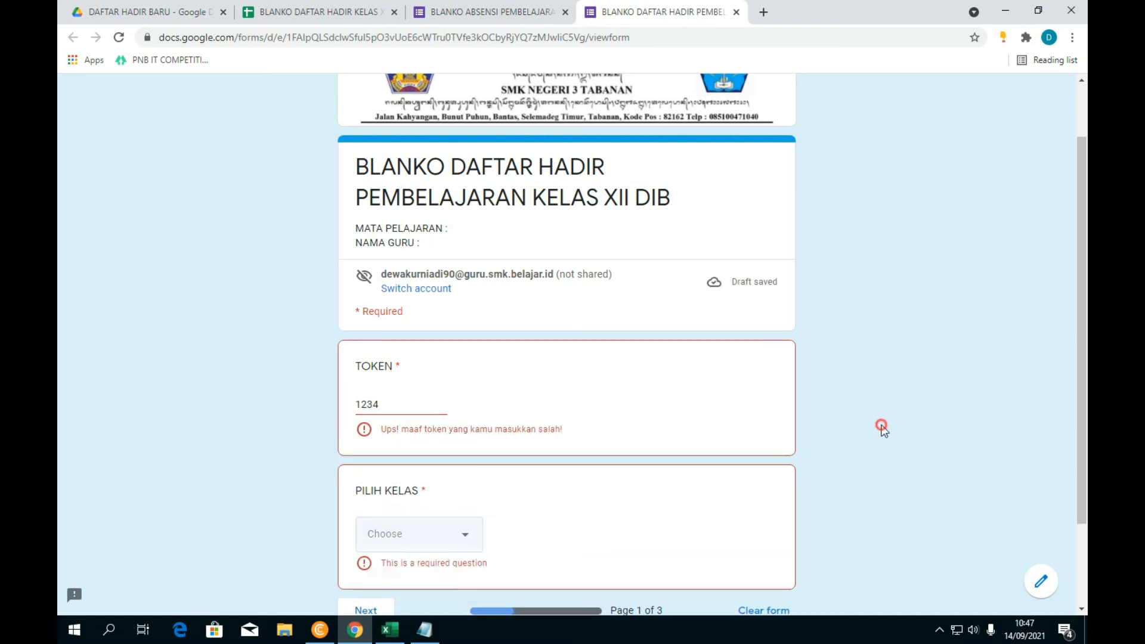
Step: Replace the trial entry in the TOKEN field with the valid token, choose class XII DIB and continue to the student page
double_click(403, 406)
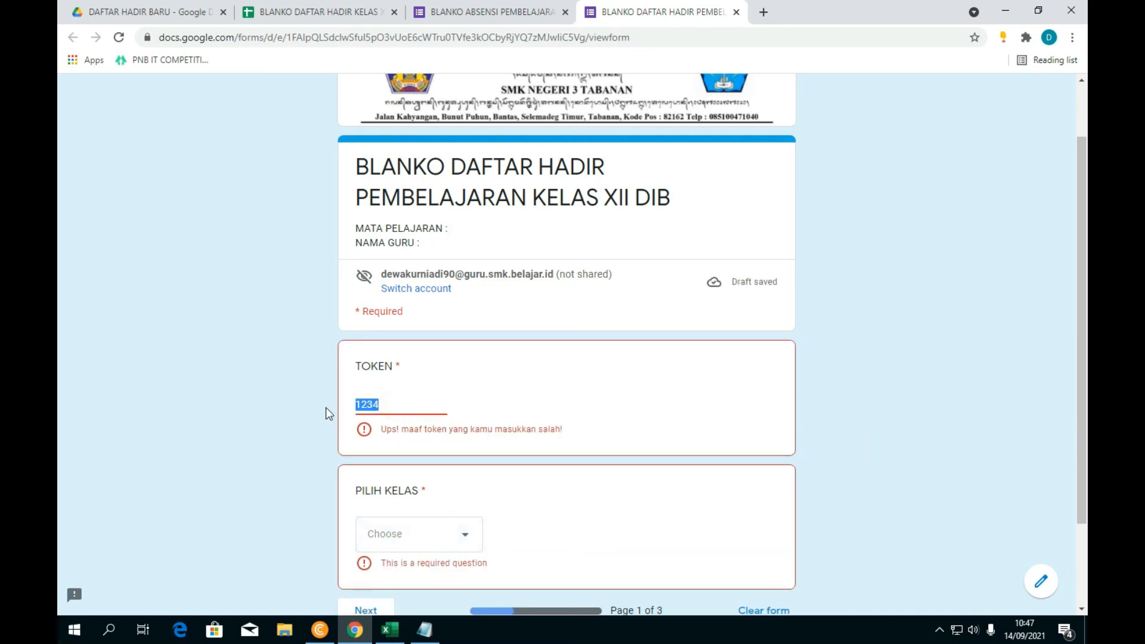
text(8888)
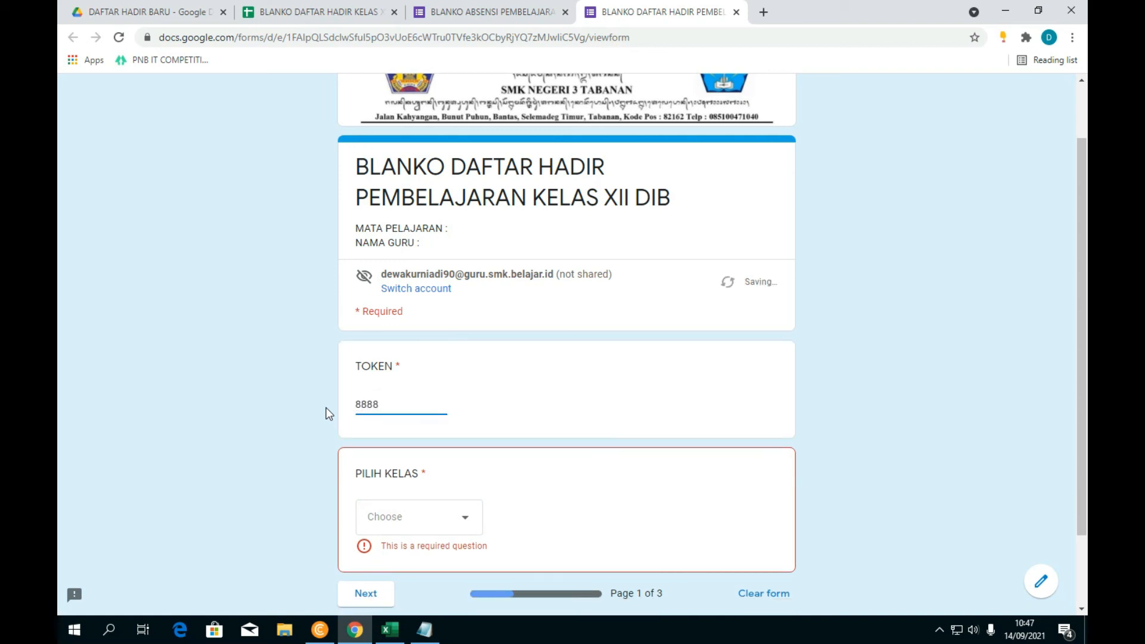
click(967, 441)
click(433, 513)
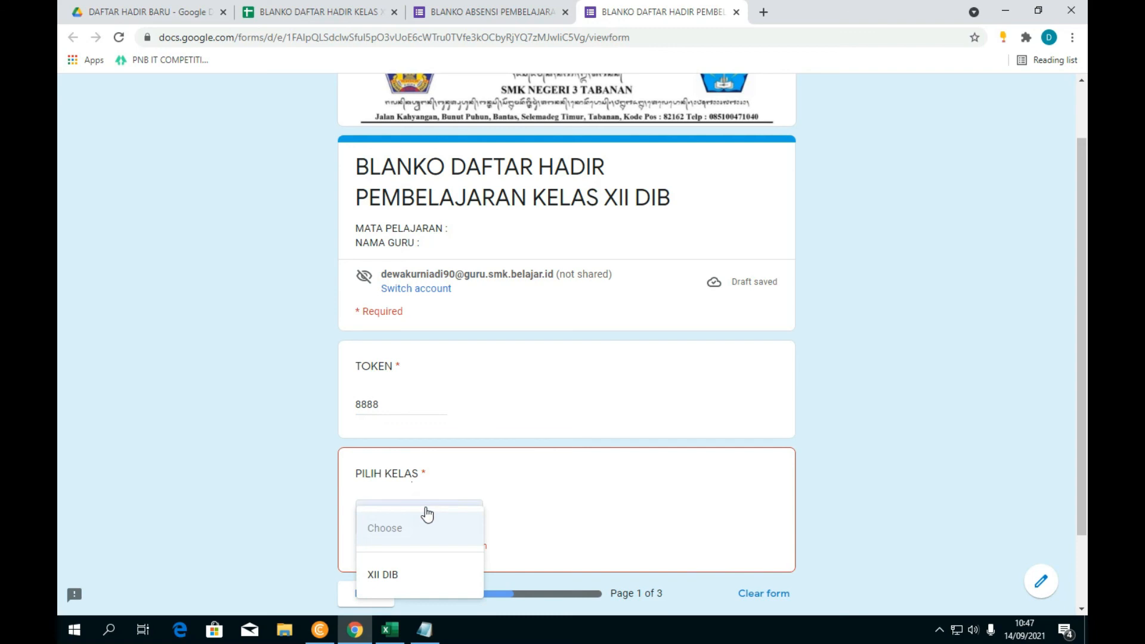
click(401, 578)
scroll(526, 496, down, 2)
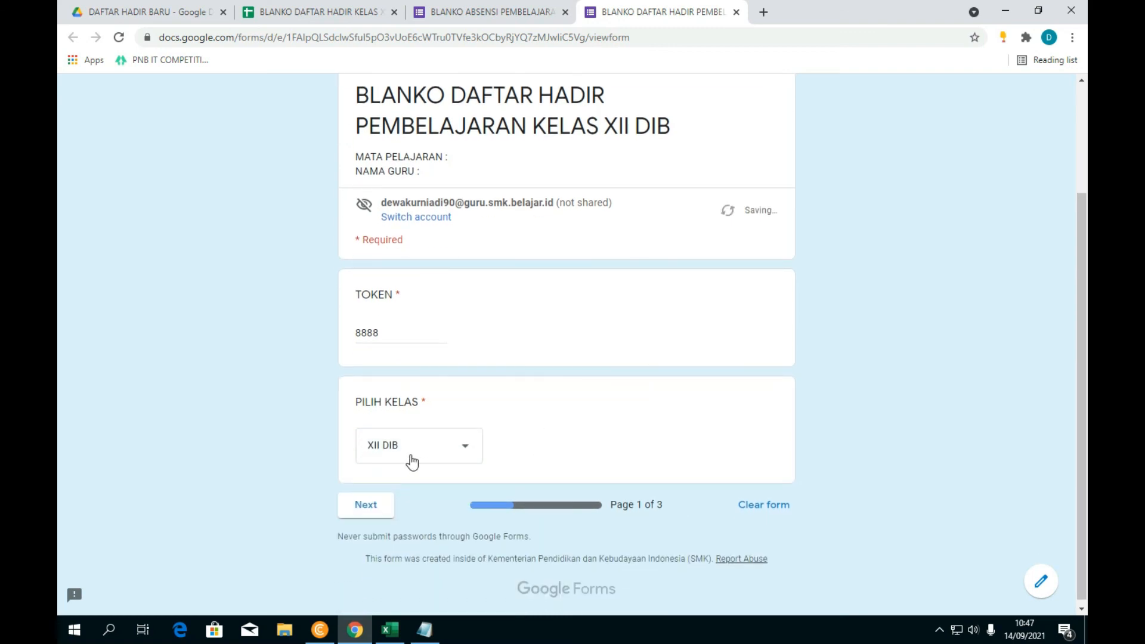
click(379, 507)
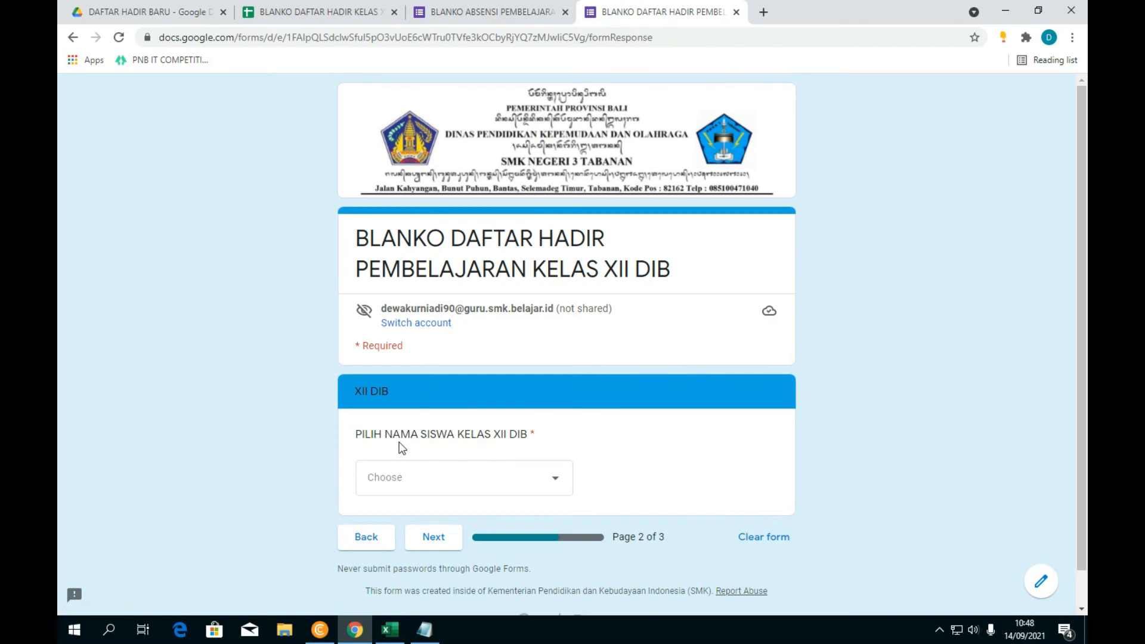
Step: Choose the third student in the PILIH NAMA SISWA KELAS XII DIB list and continue to the KETERANGAN page
click(515, 482)
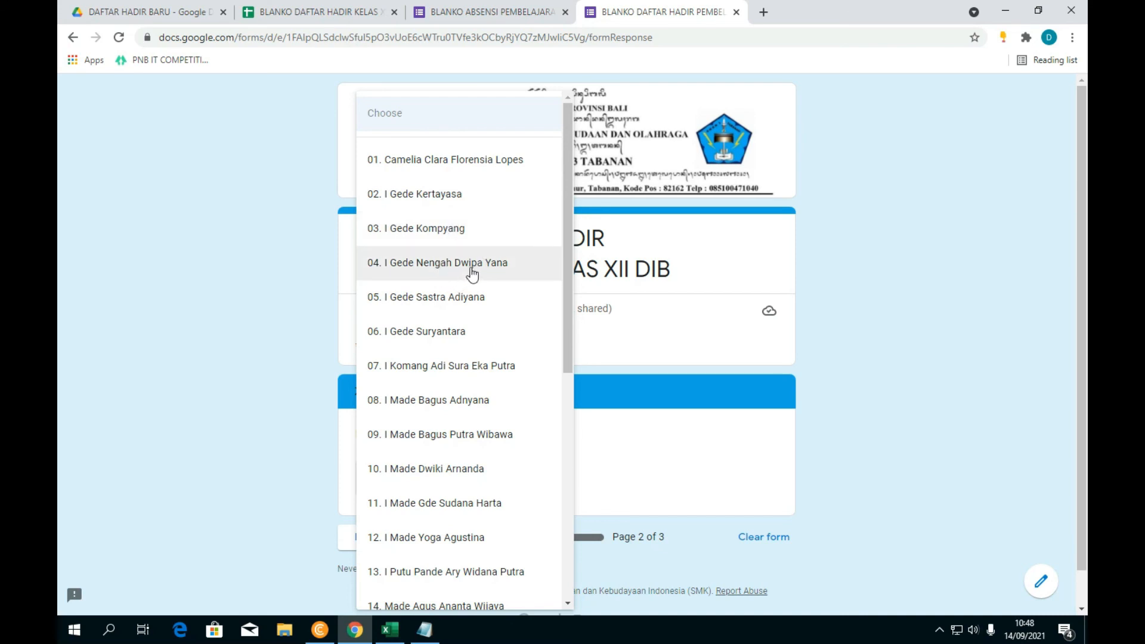
click(457, 232)
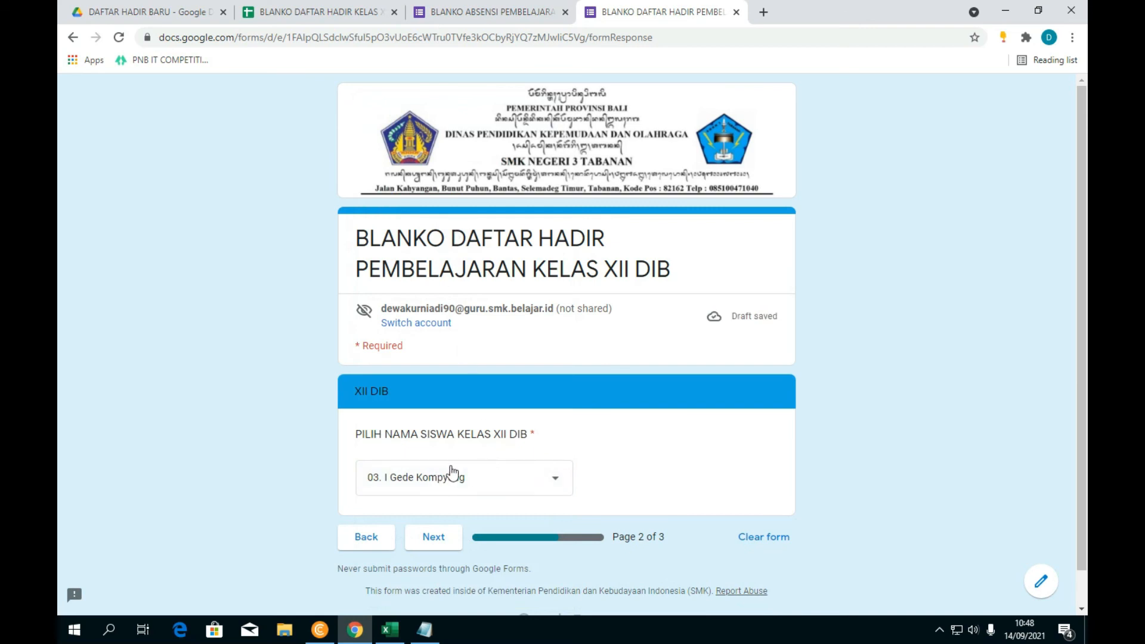
click(434, 538)
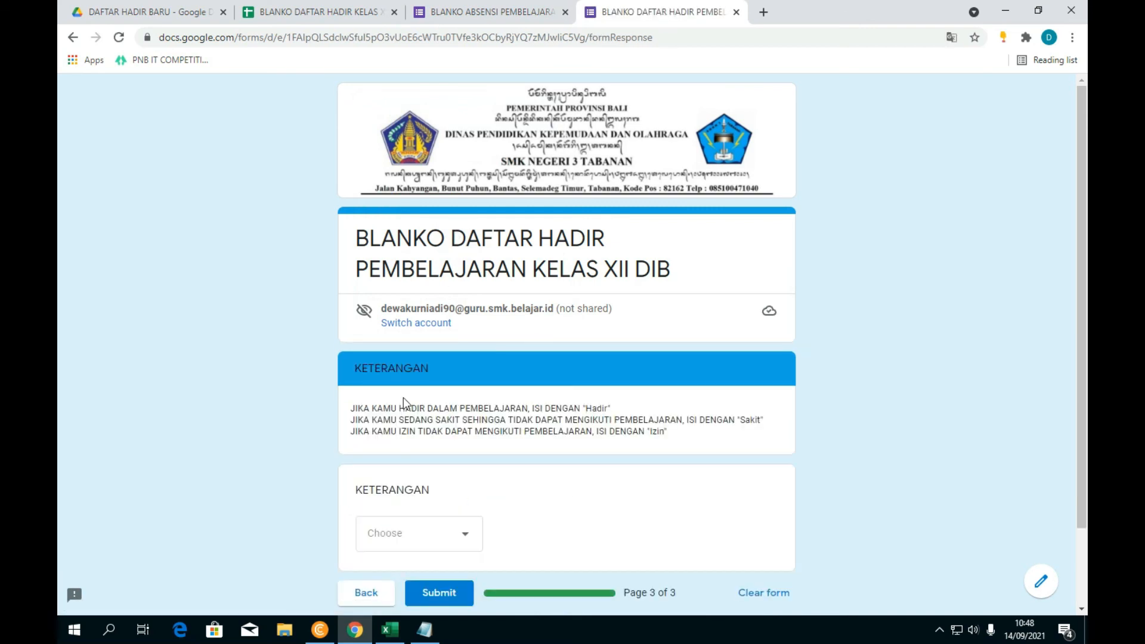
Step: Set KETERANGAN to Hadir and submit the form response
click(418, 528)
click(440, 514)
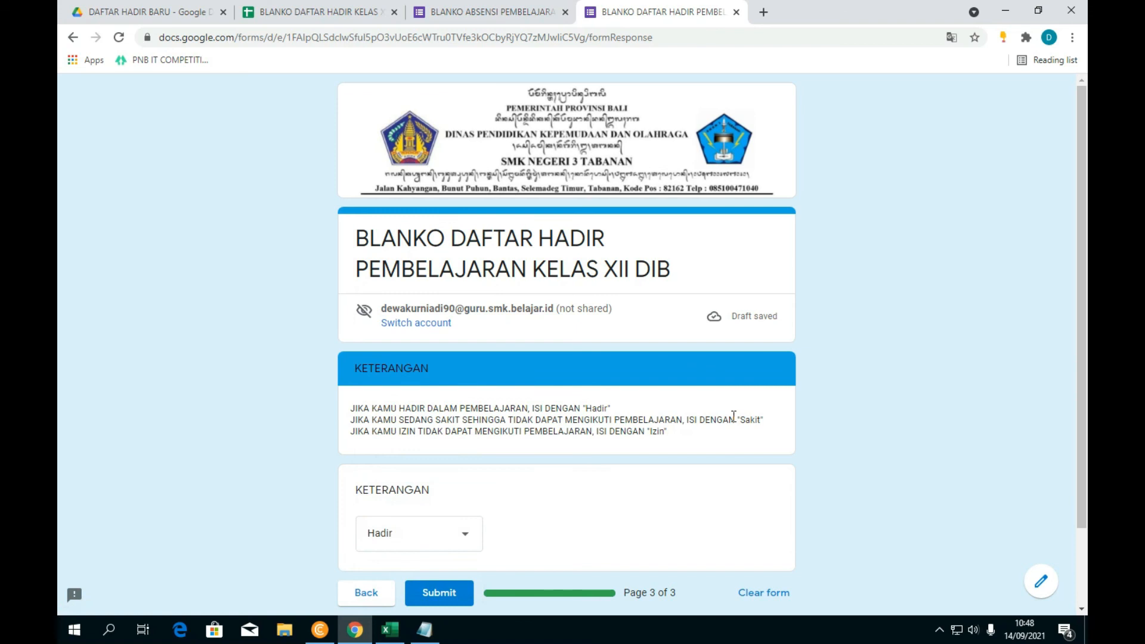
scroll(488, 508, down, 1)
scroll(472, 519, down, 1)
click(442, 524)
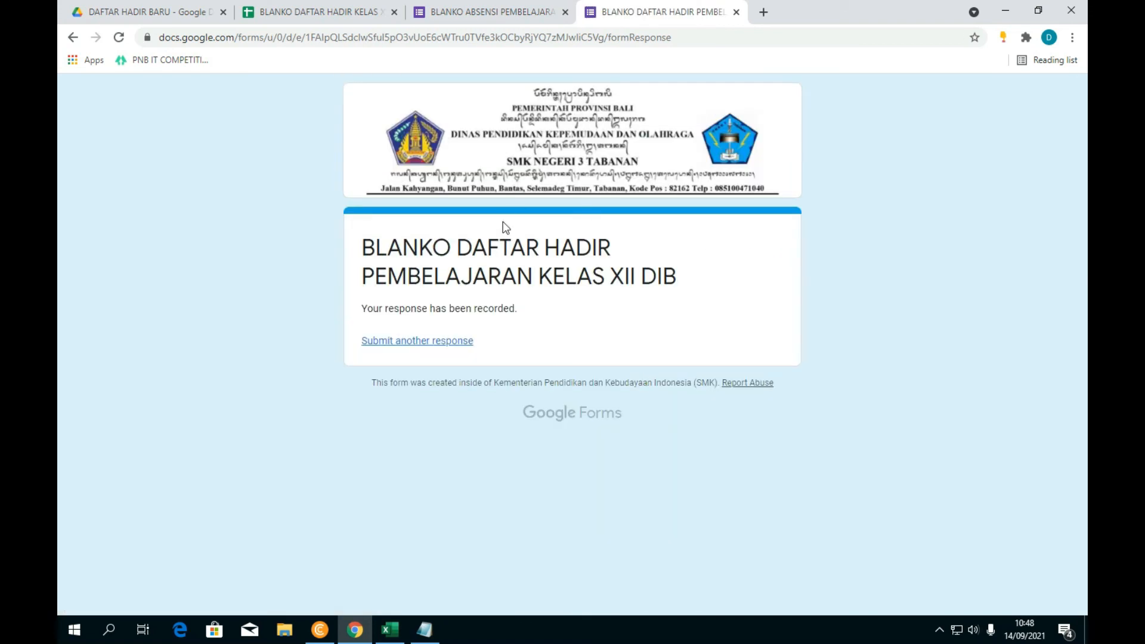
Step: Close the submitted form, view the form's responses and check the meeting 1 attendance and summary rows in the XII DIB sheet
click(736, 12)
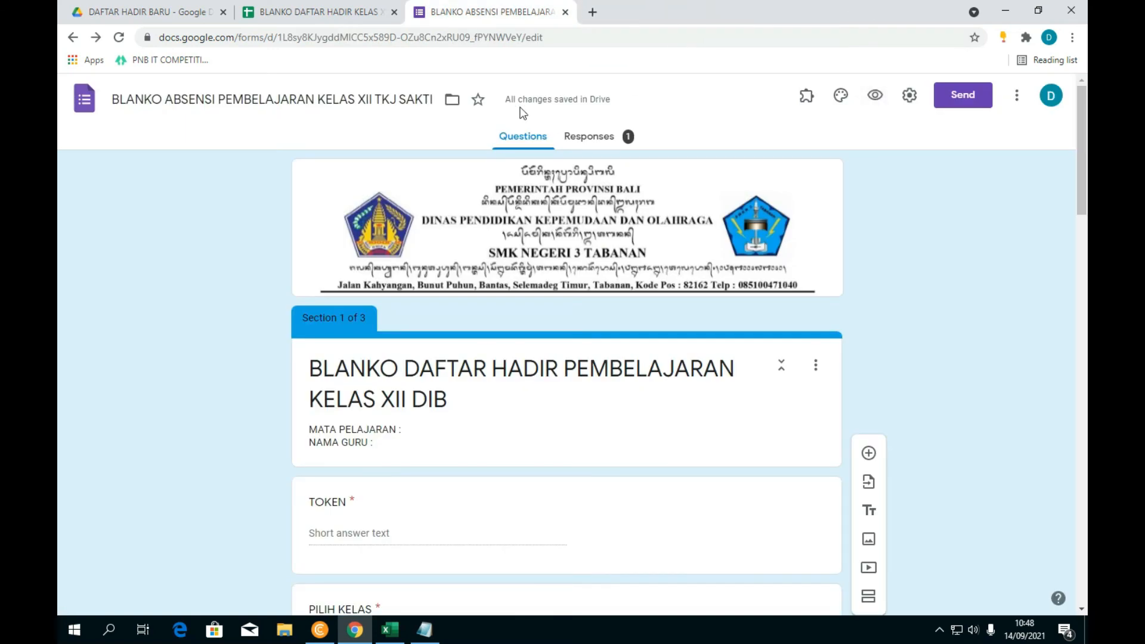
click(591, 138)
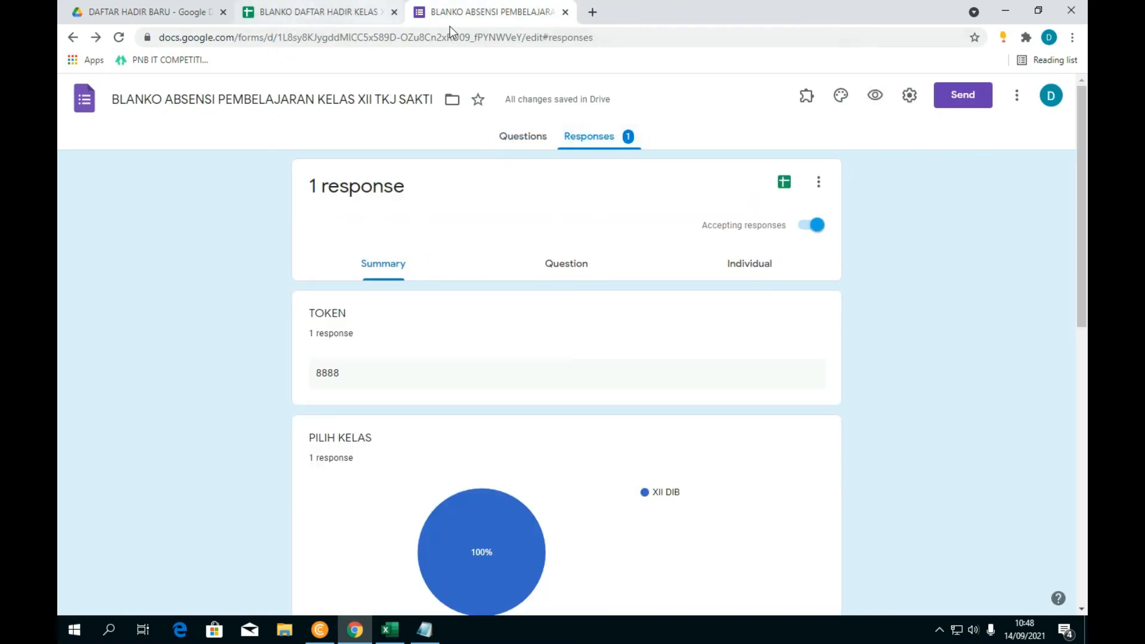
click(303, 15)
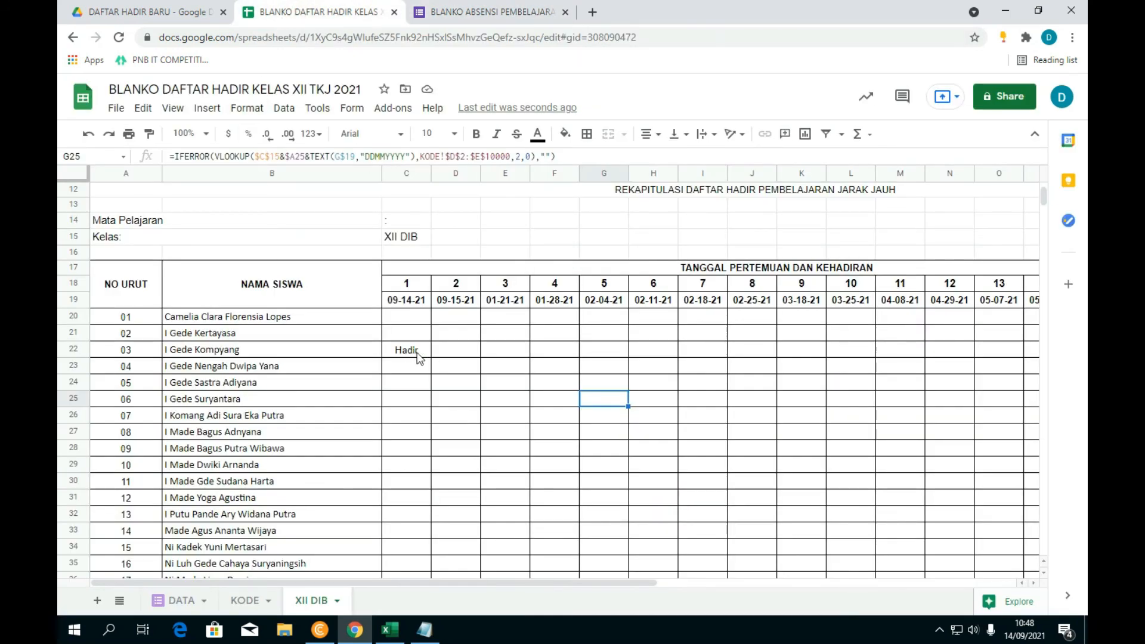
scroll(421, 385, down, 8)
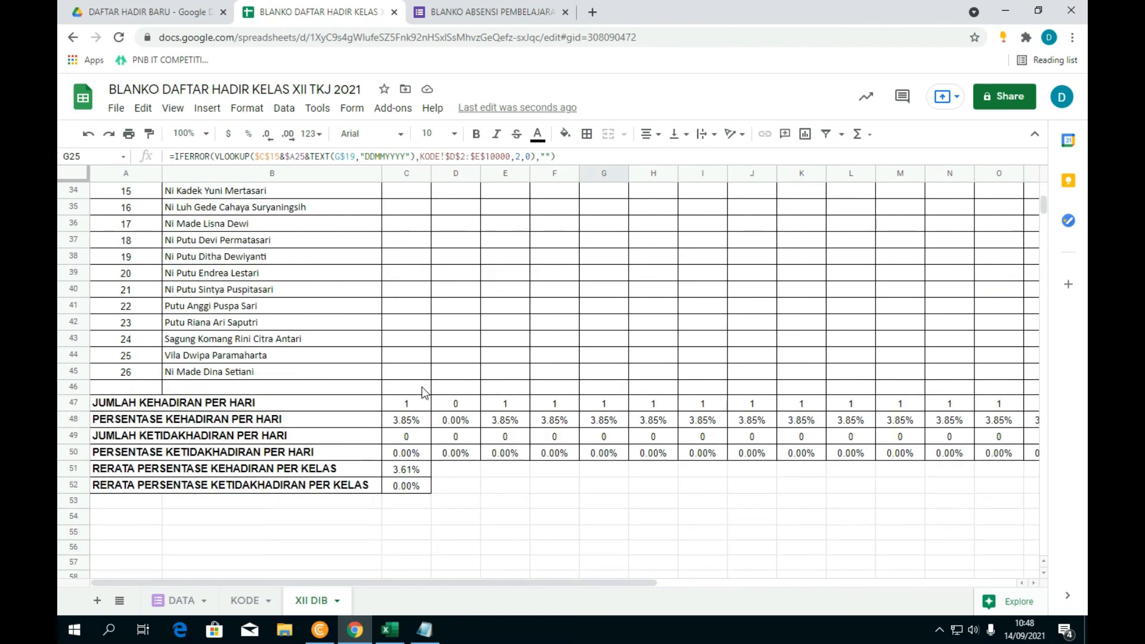
scroll(423, 389, up, 5)
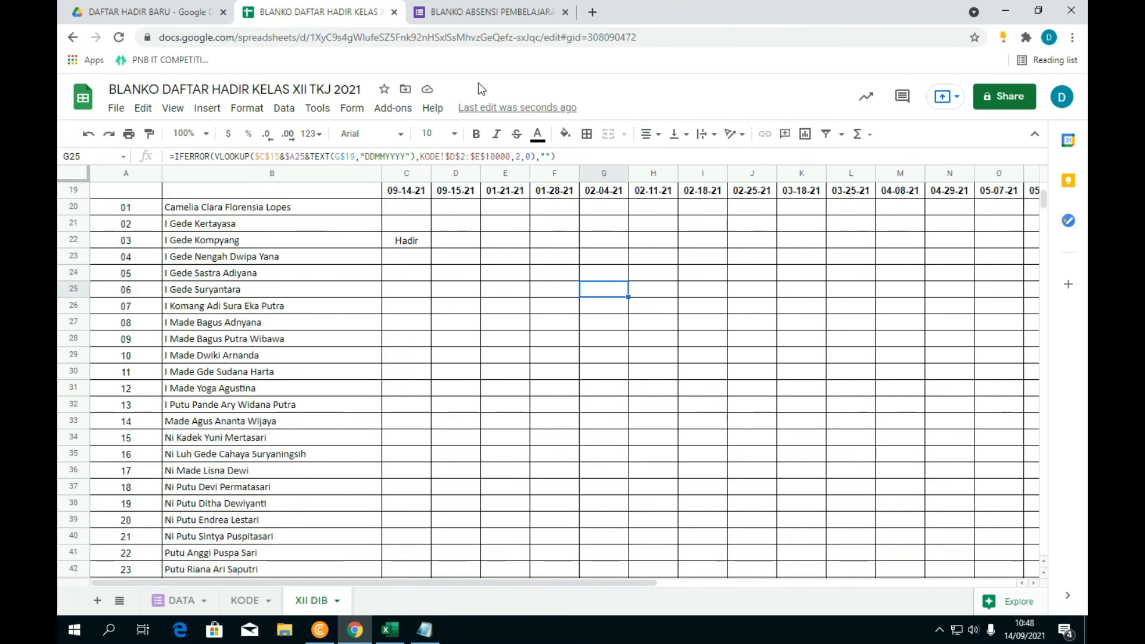
Step: Preview the attendance form again, fill in the TOKEN field, choose class XII DIB and continue to the student page
click(481, 17)
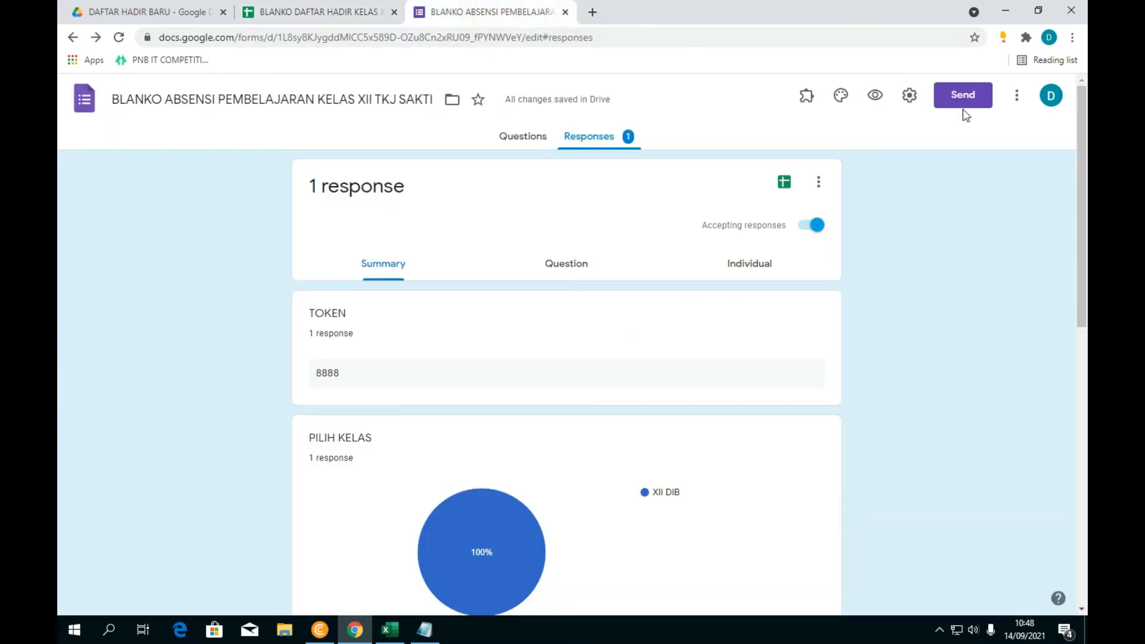
click(875, 95)
scroll(455, 279, down, 3)
click(419, 333)
text(8)
click(425, 455)
click(385, 487)
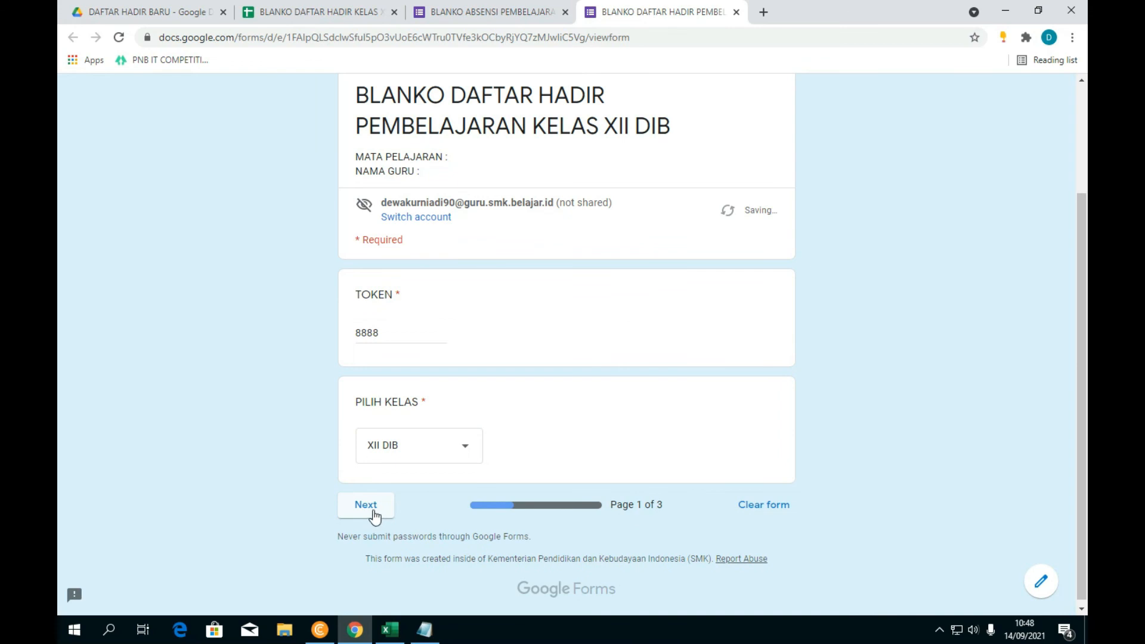
click(375, 510)
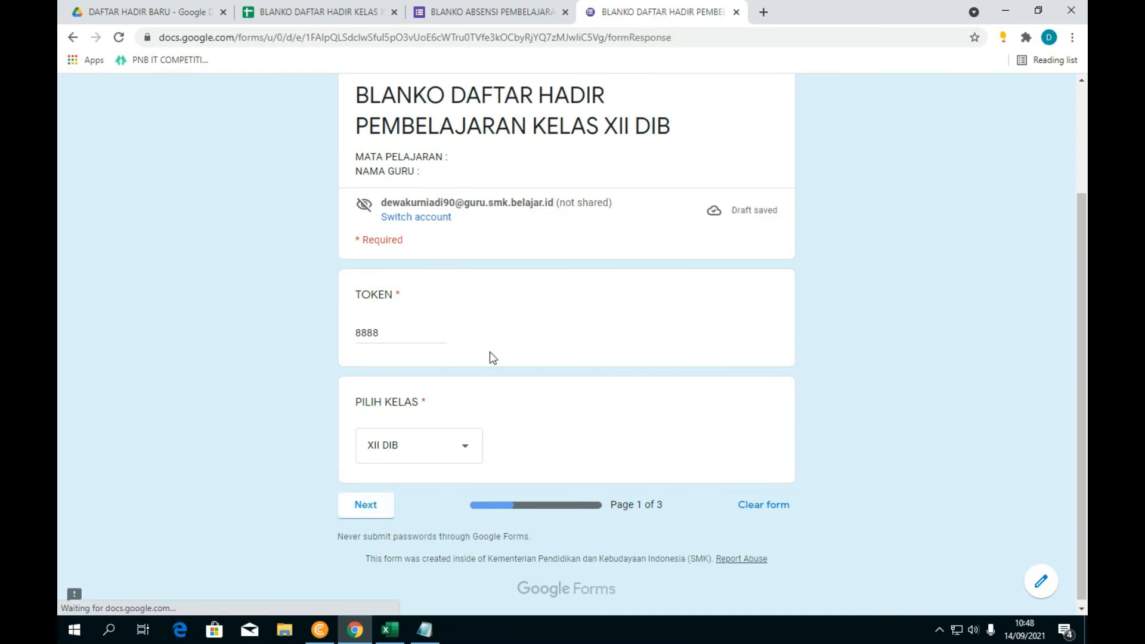
Step: Choose the sixth student in the class list and continue to the KETERANGAN page
click(448, 480)
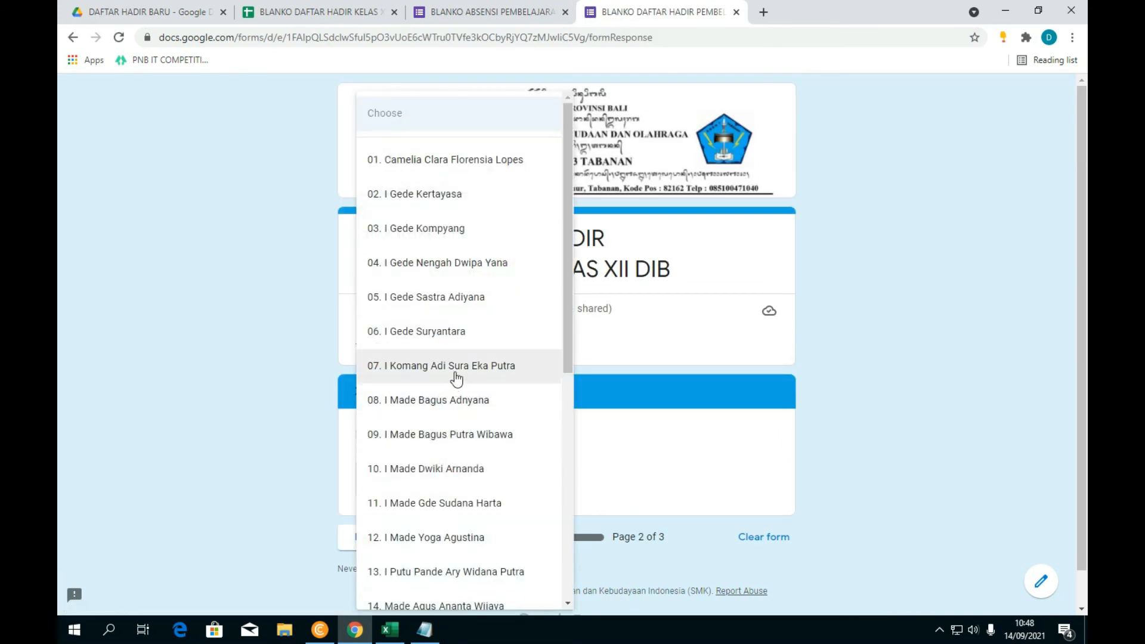
click(466, 335)
click(432, 540)
Step: Set KETERANGAN to Izin and submit the second test response
scroll(429, 491, down, 1)
click(435, 474)
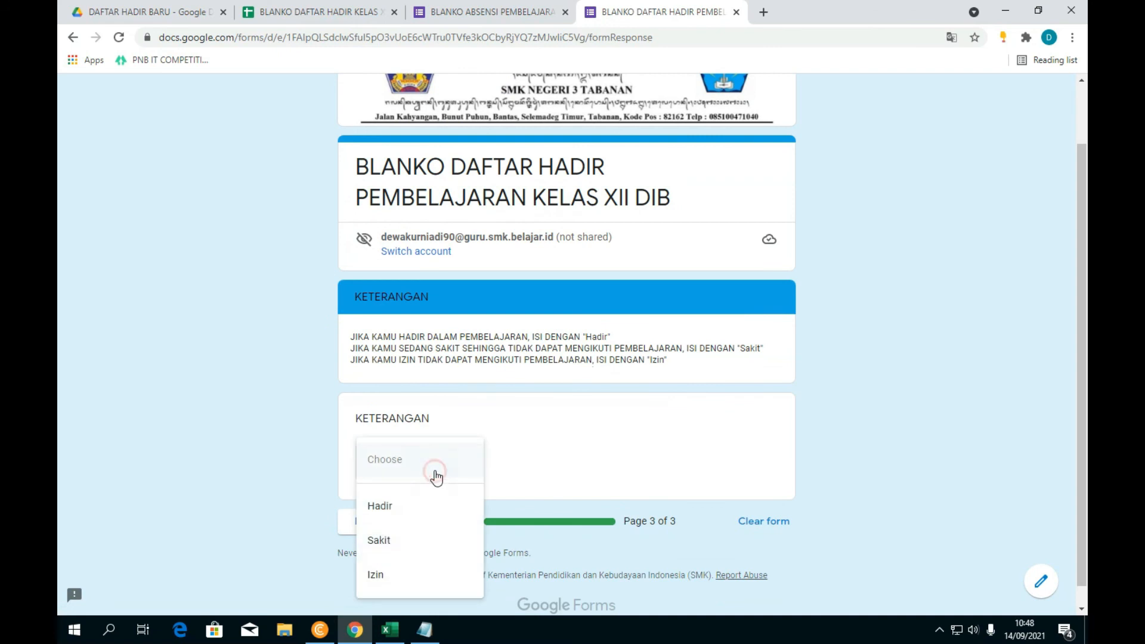
click(391, 541)
click(417, 463)
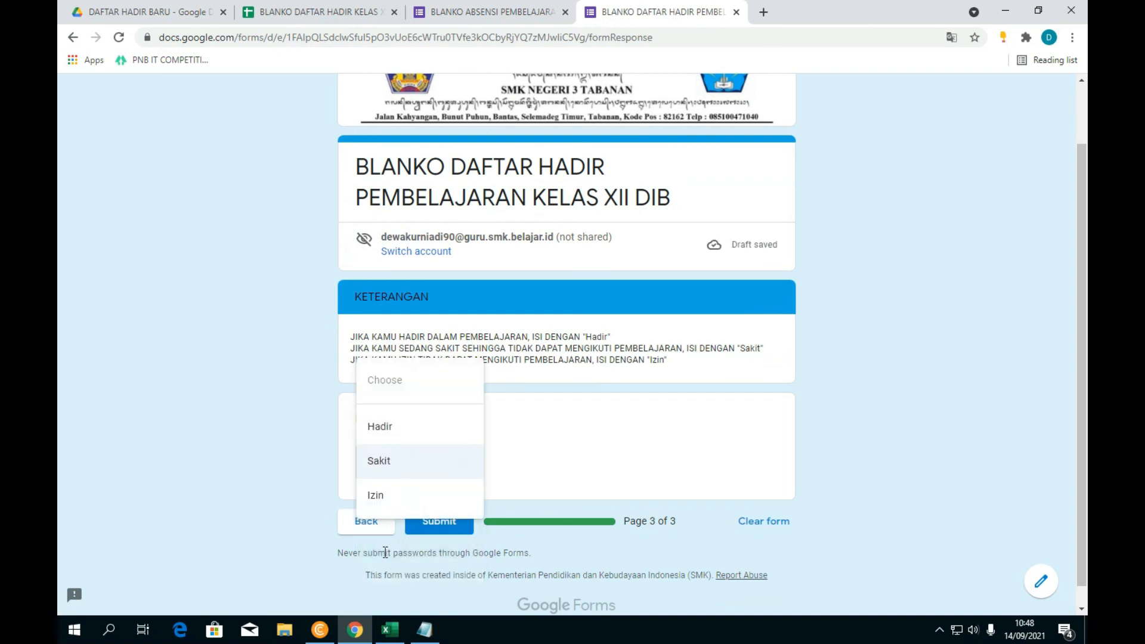
click(382, 497)
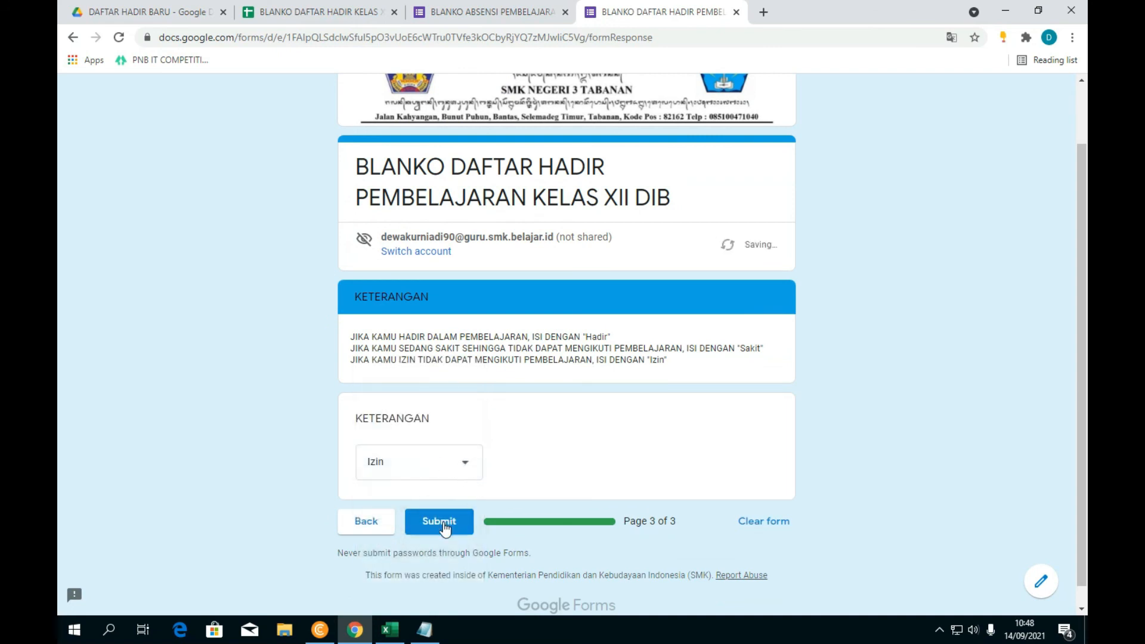
click(440, 471)
click(585, 439)
click(452, 522)
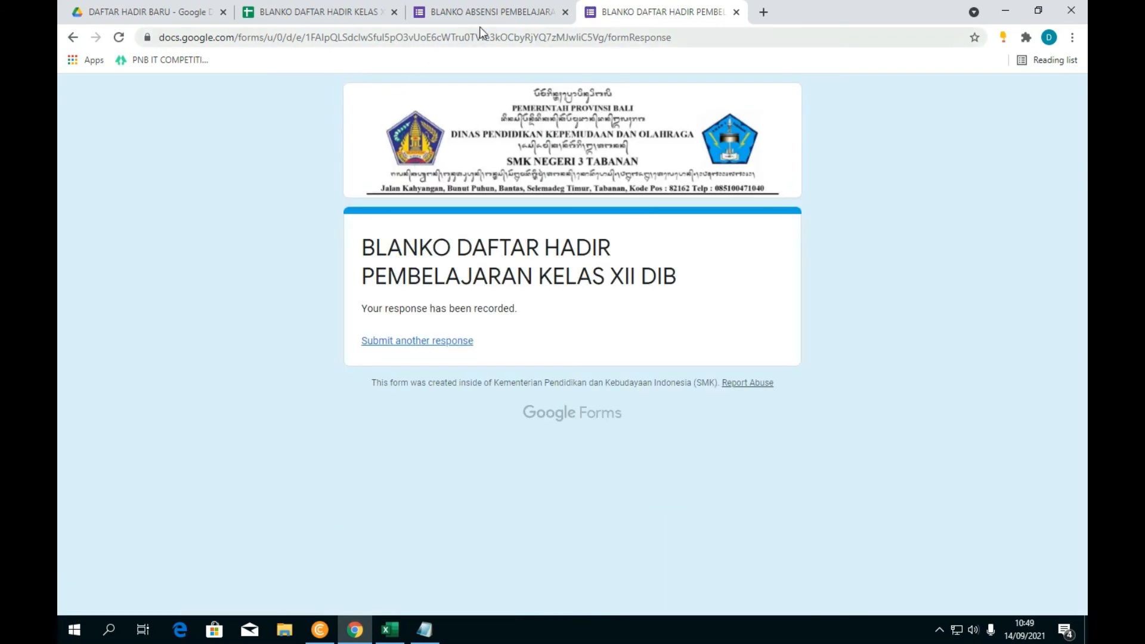
Step: Close the submitted form and check the sixth student's attendance and the daily summary rows in the XII DIB sheet
click(736, 12)
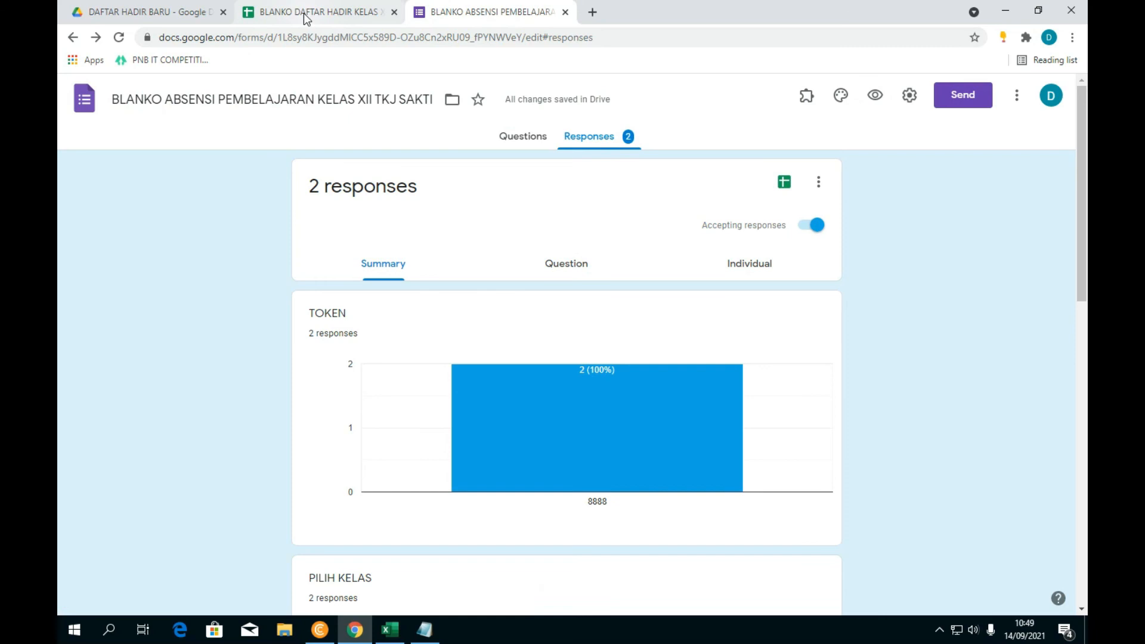
click(300, 16)
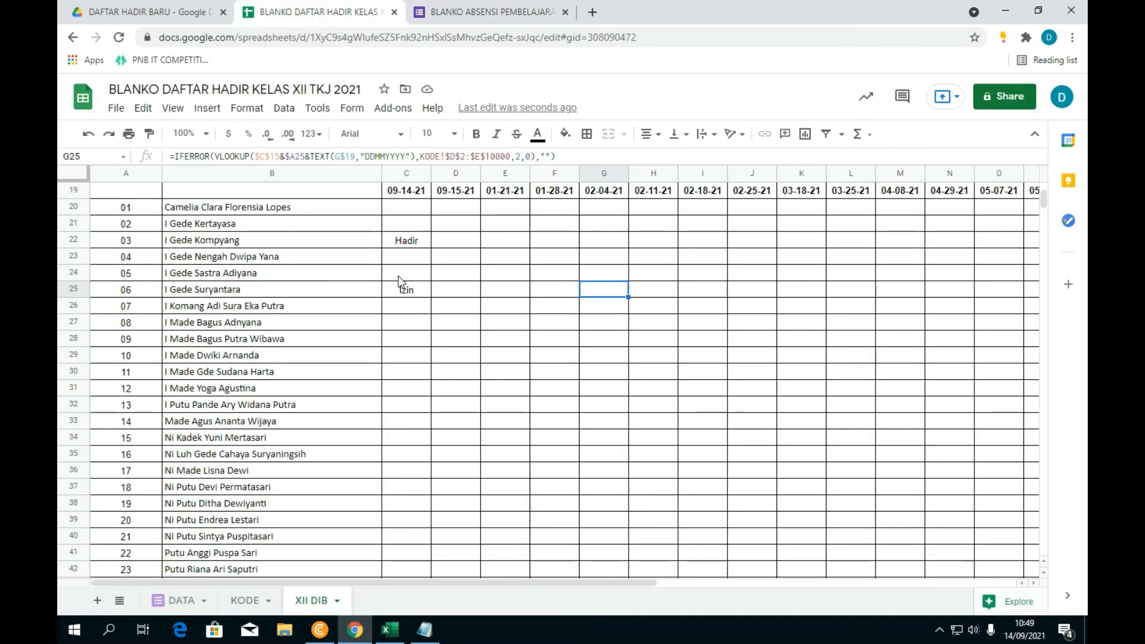
scroll(400, 296, up, 1)
scroll(412, 334, down, 5)
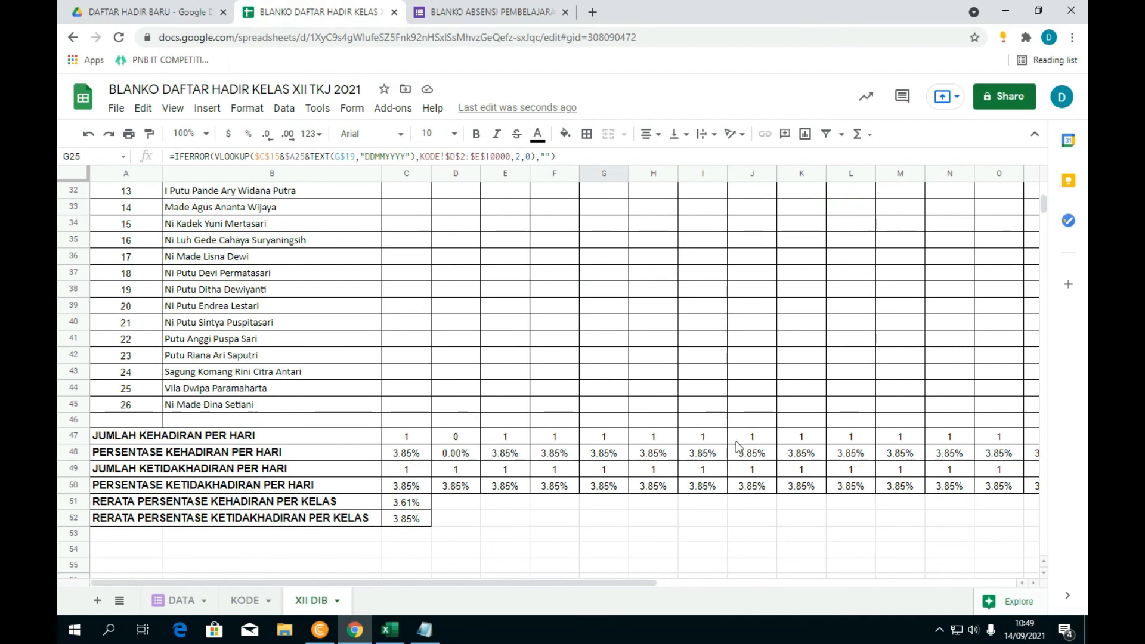
Step: Compare the COUNTIF formulas in the JUMLAH KEHADIRAN PER HARI row for meetings 2 to 5
click(543, 440)
click(611, 440)
click(519, 440)
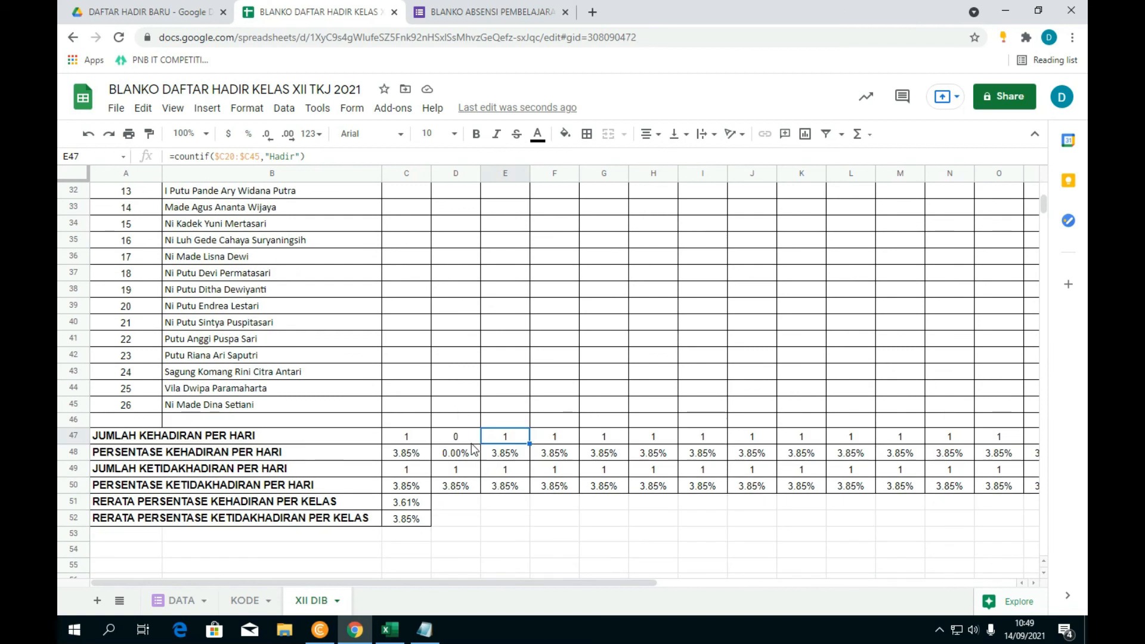
click(448, 436)
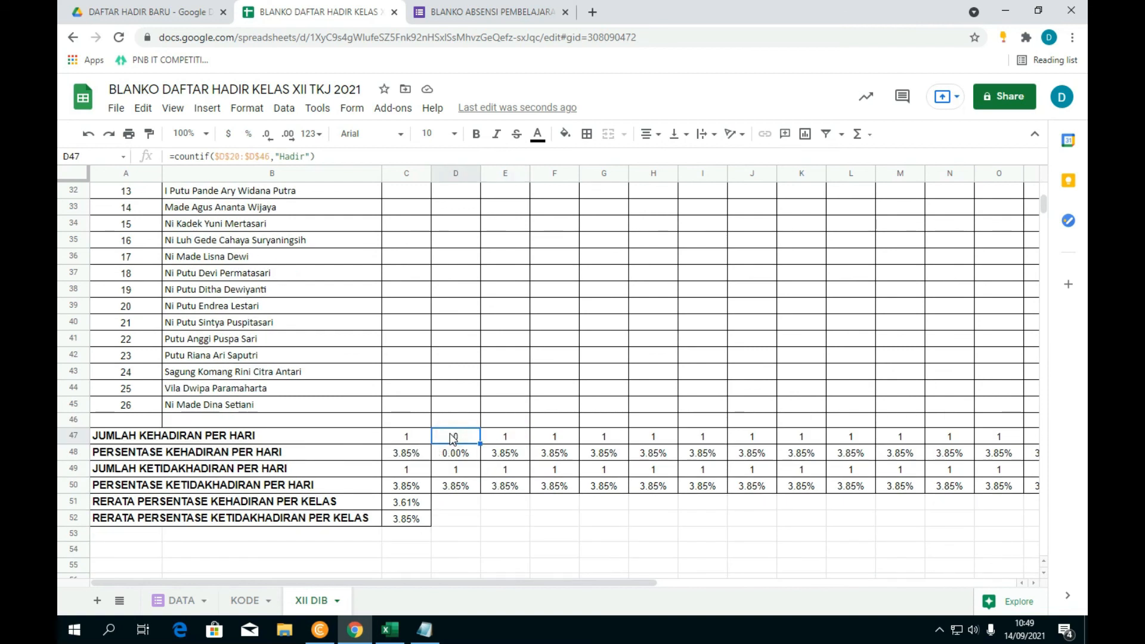
click(515, 437)
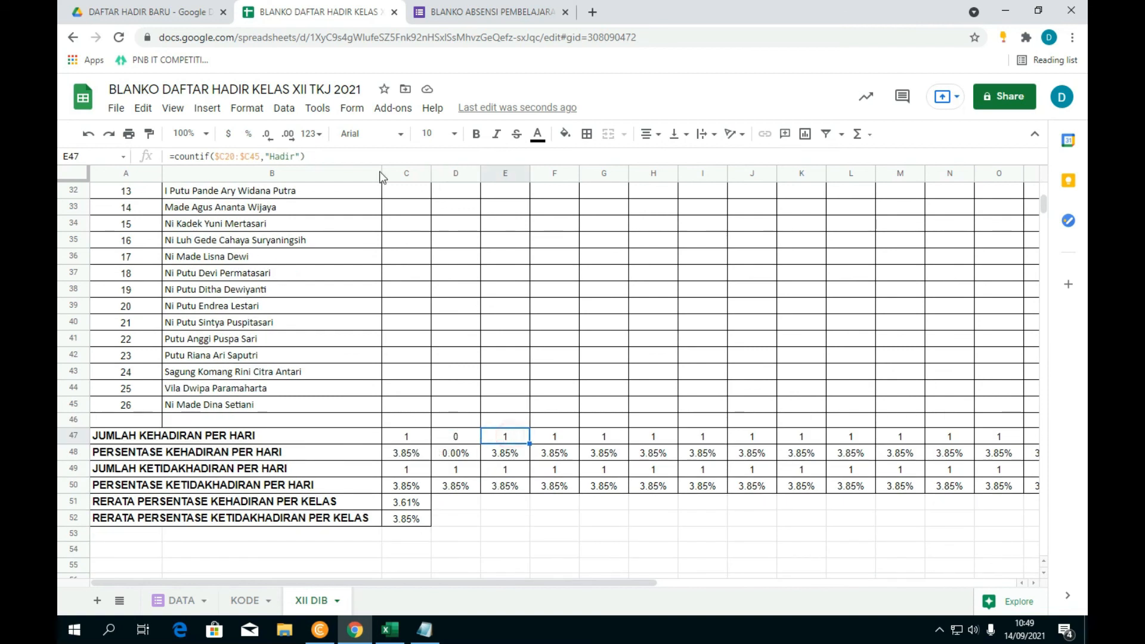
click(248, 154)
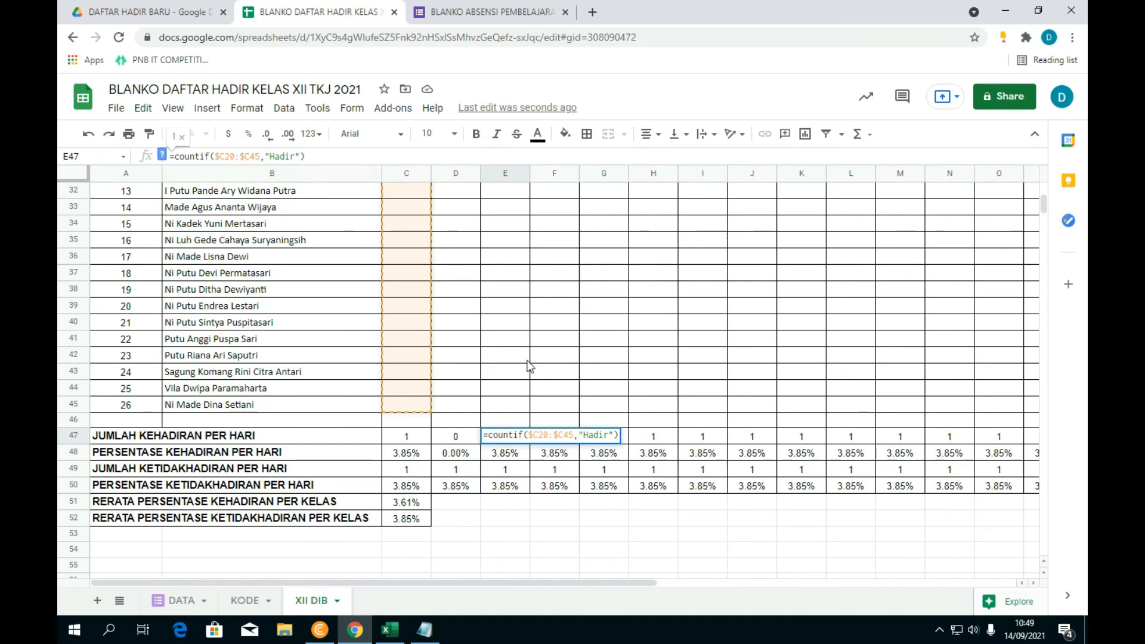
click(538, 503)
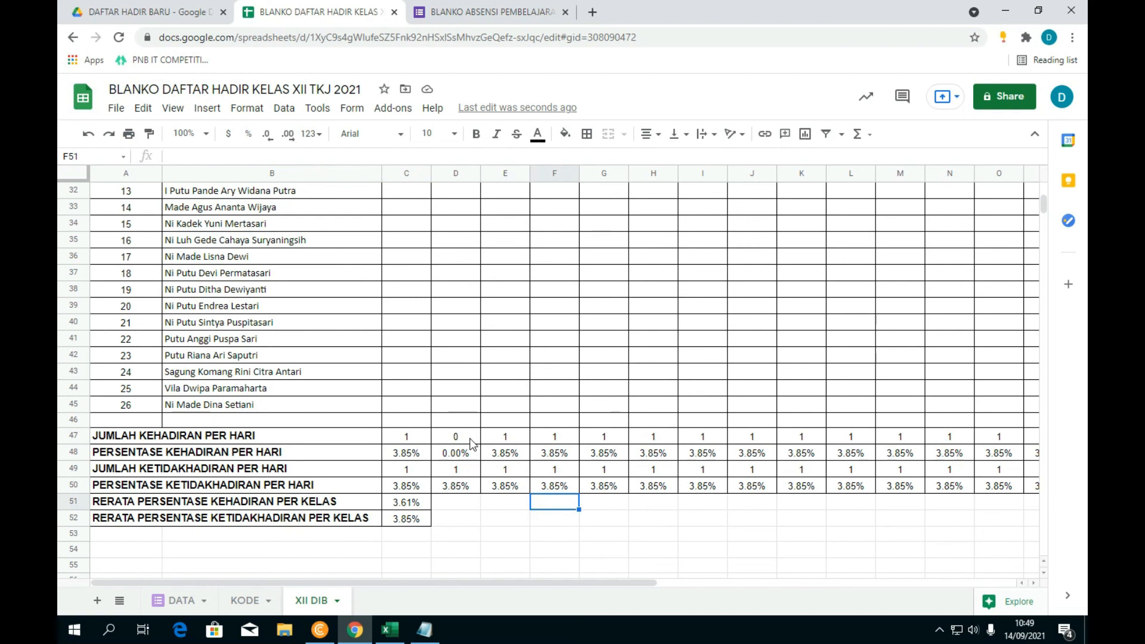
Step: Change the formula in C47 to =countif(C20:C45,"Hadir") with relative references and fill it across to R47
click(417, 439)
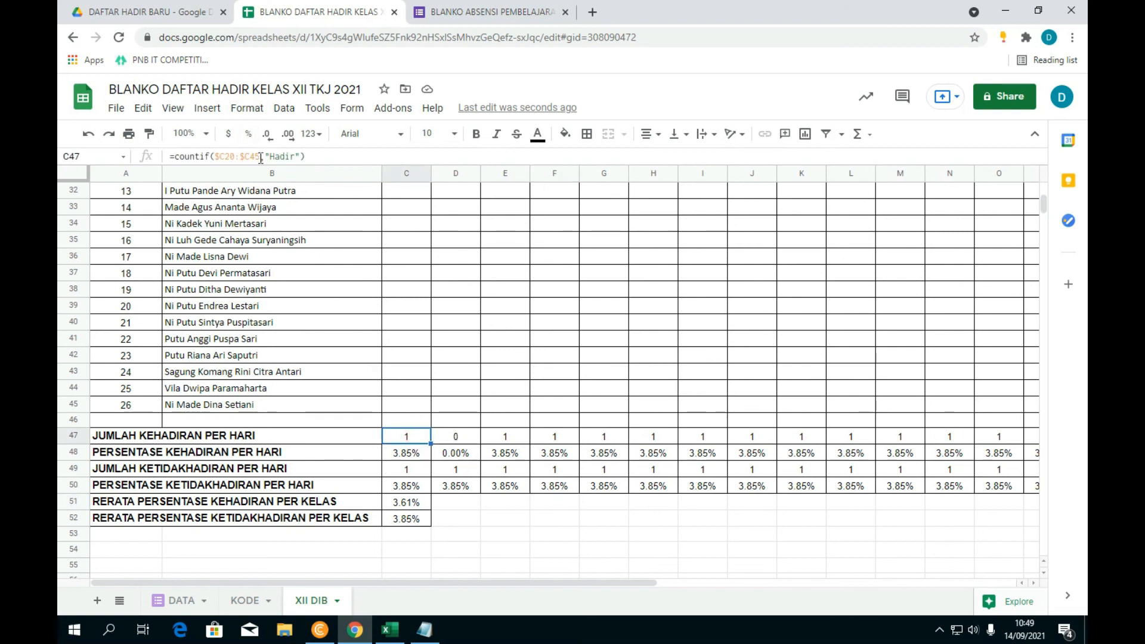
drag(261, 156, 232, 156)
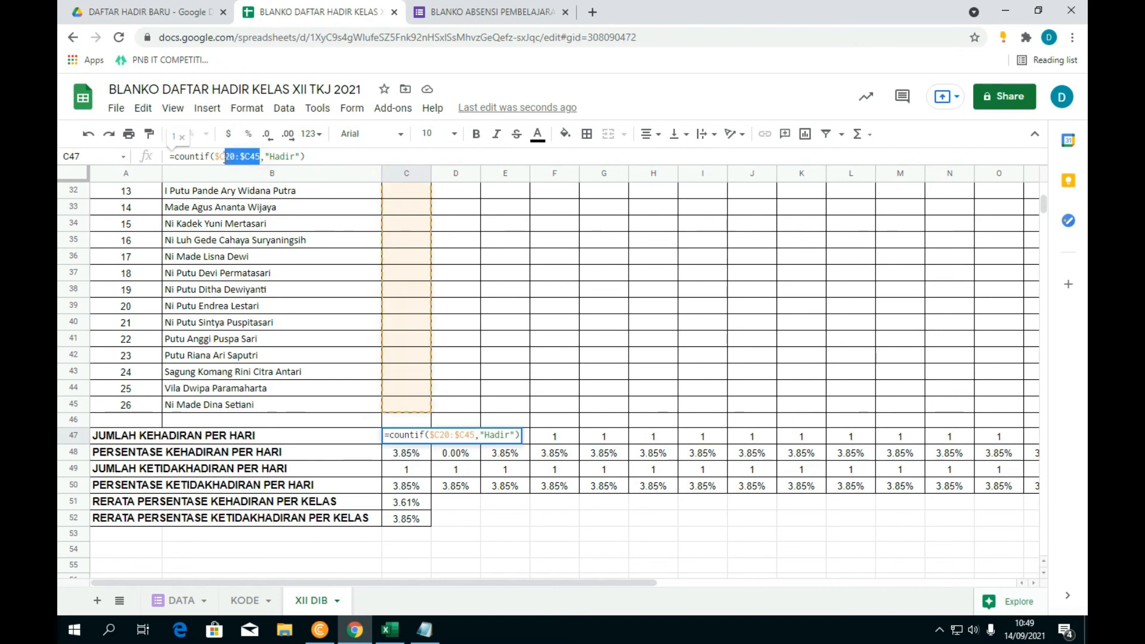
click(239, 156)
key(F4)
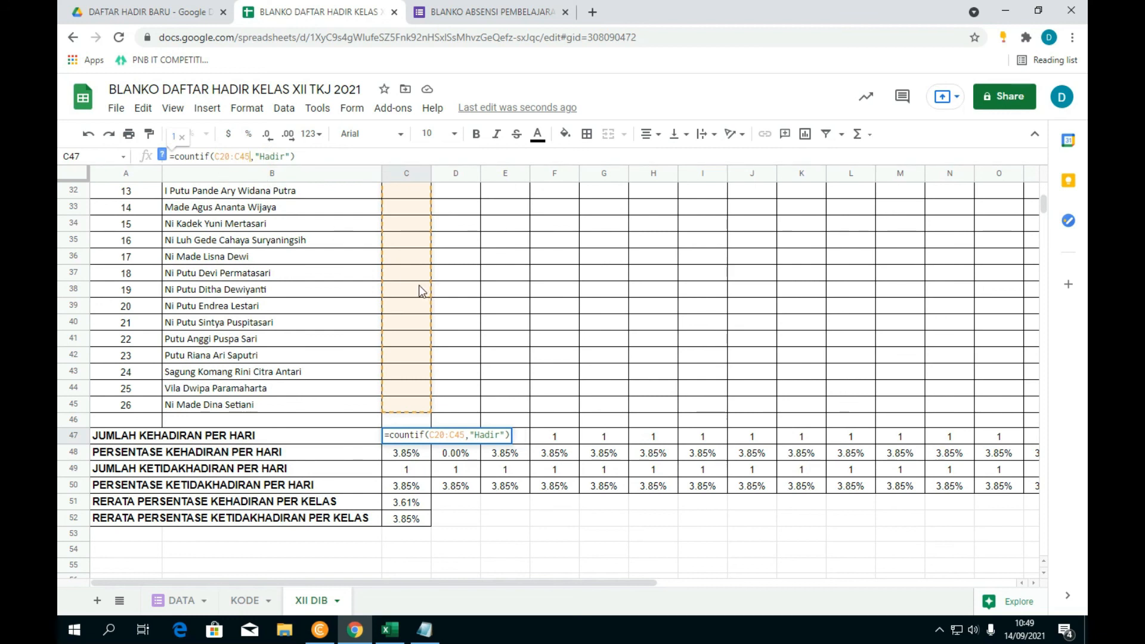
key(Return)
click(417, 438)
drag(431, 445, 866, 447)
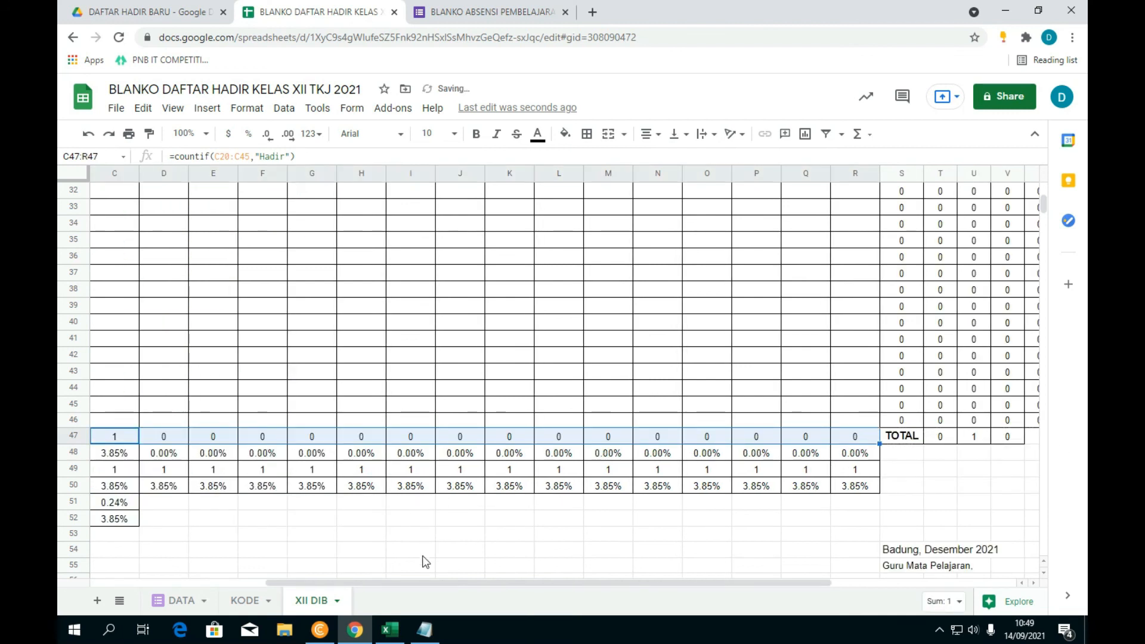
Step: Change all three COUNTIF ranges in C49's absence formula to the relative reference C20:C45, for the "Sakit", "Izin" and " " criteria
drag(409, 583, 360, 583)
click(334, 470)
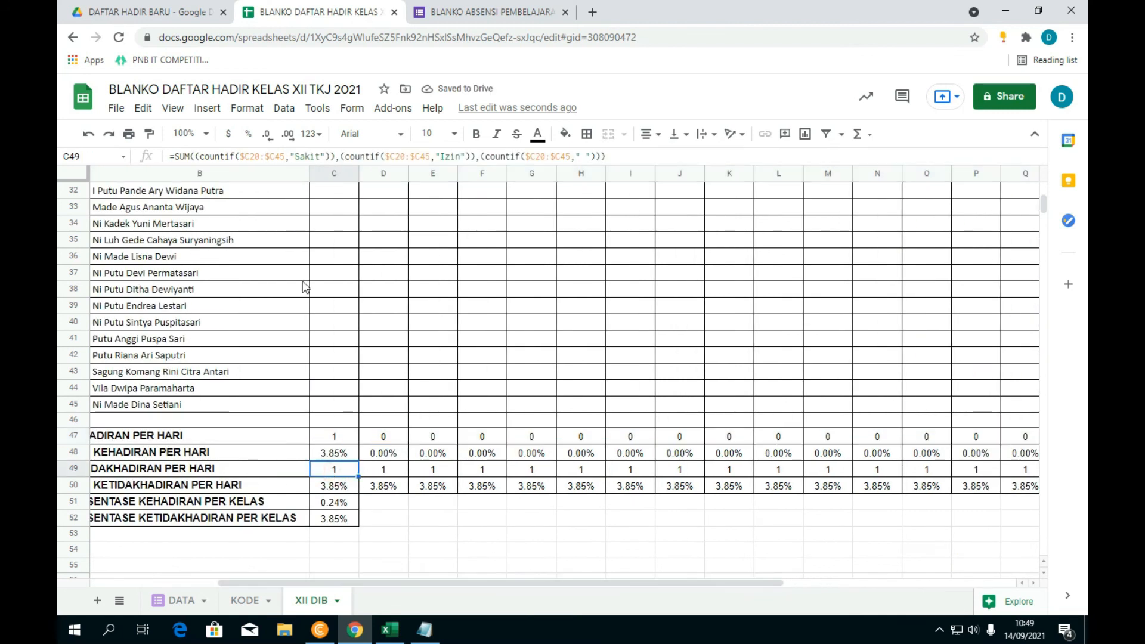
click(266, 156)
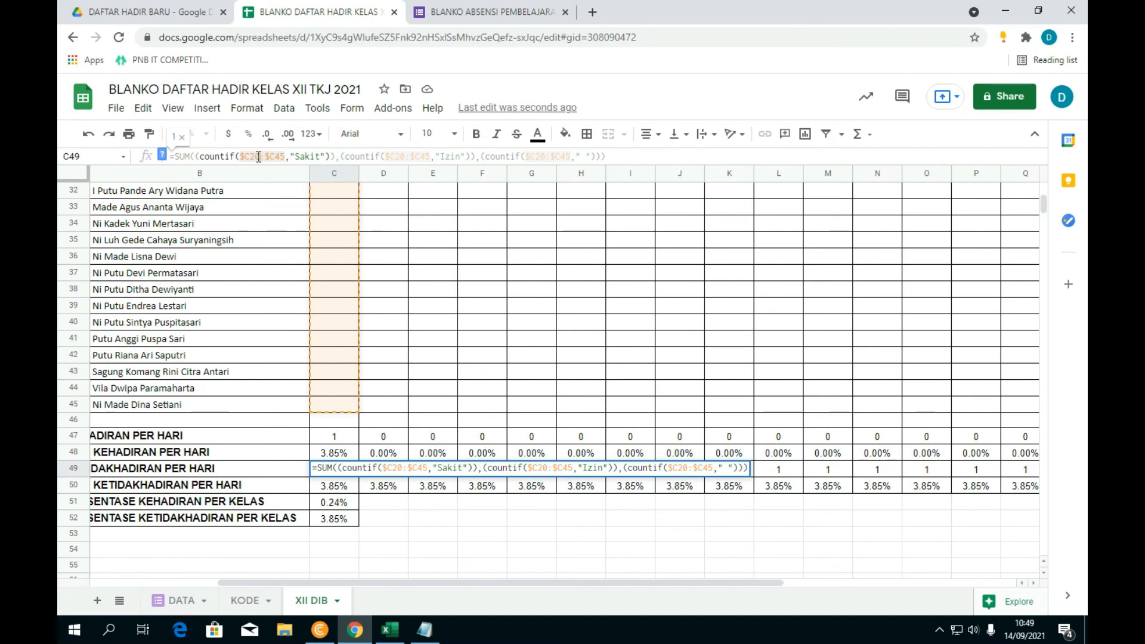
key(ctrl+1)
click(289, 189)
drag(267, 139, 241, 144)
mouse_move(425, 232)
mouse_down()
mouse_move(525, 248)
mouse_move(418, 201)
mouse_up()
mouse_move(793, 232)
mouse_down()
mouse_move(725, 256)
mouse_move(776, 236)
mouse_up()
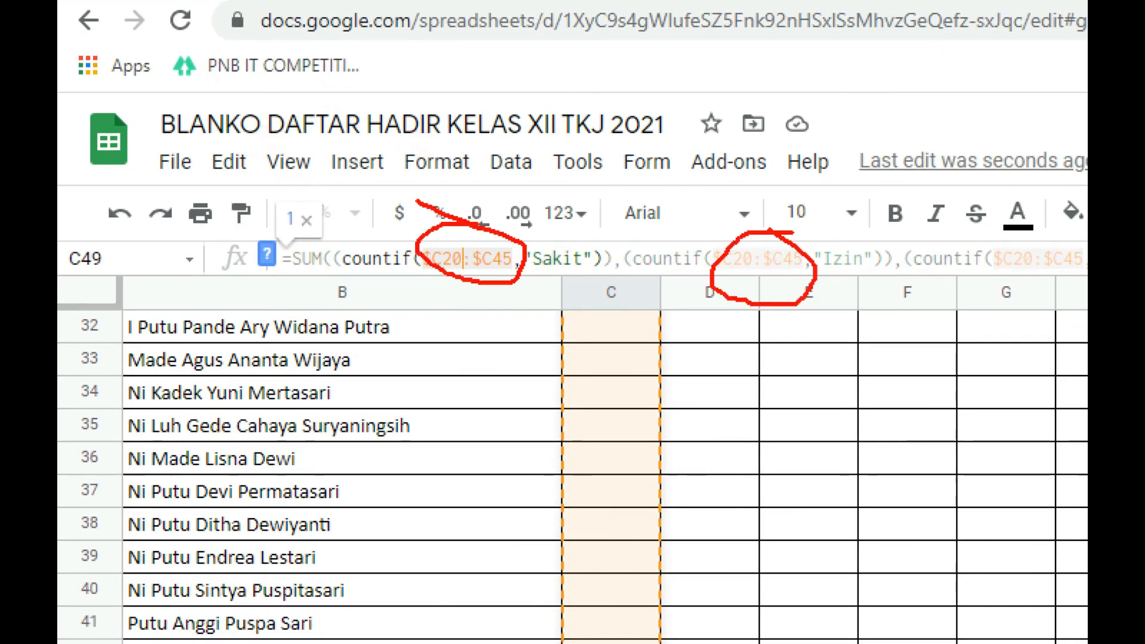
key(Escape)
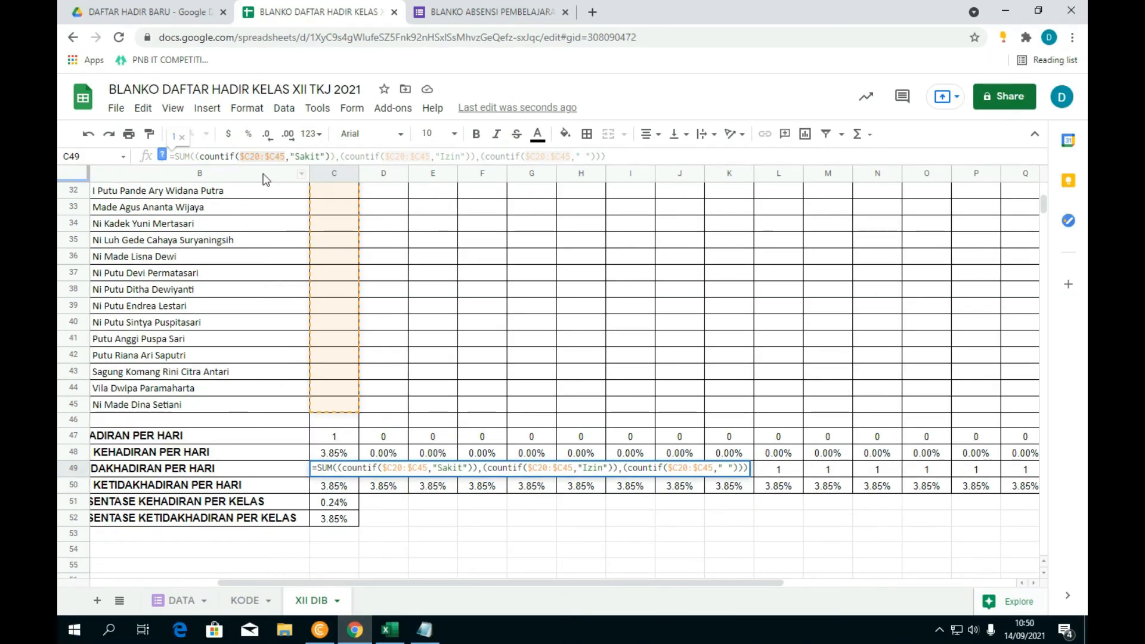
key(F4)
click(391, 157)
key(F4)
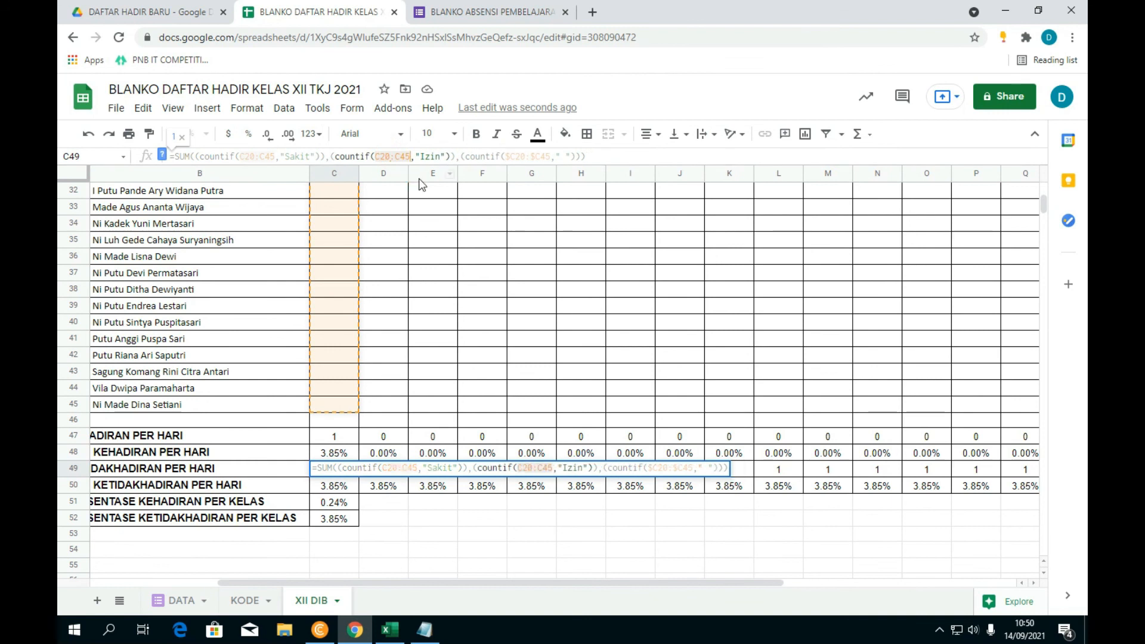
click(522, 160)
key(F4)
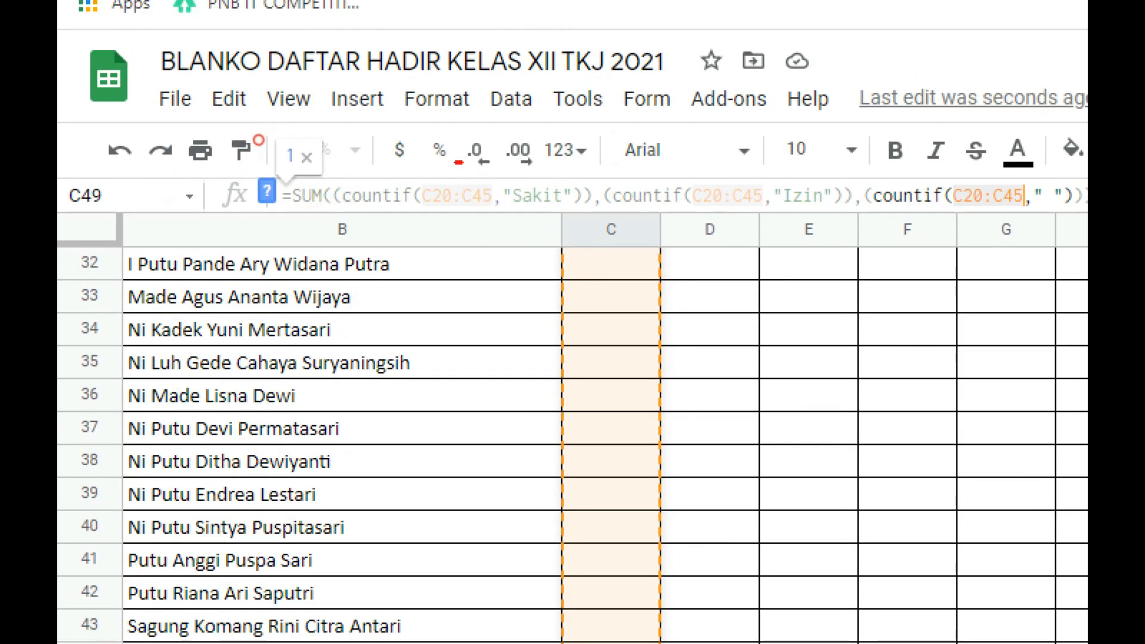
drag(462, 161, 482, 160)
mouse_move(714, 178)
mouse_down()
mouse_move(693, 183)
mouse_move(700, 124)
mouse_up()
mouse_move(987, 173)
mouse_down()
mouse_move(1014, 230)
mouse_move(984, 149)
mouse_up()
key(Escape)
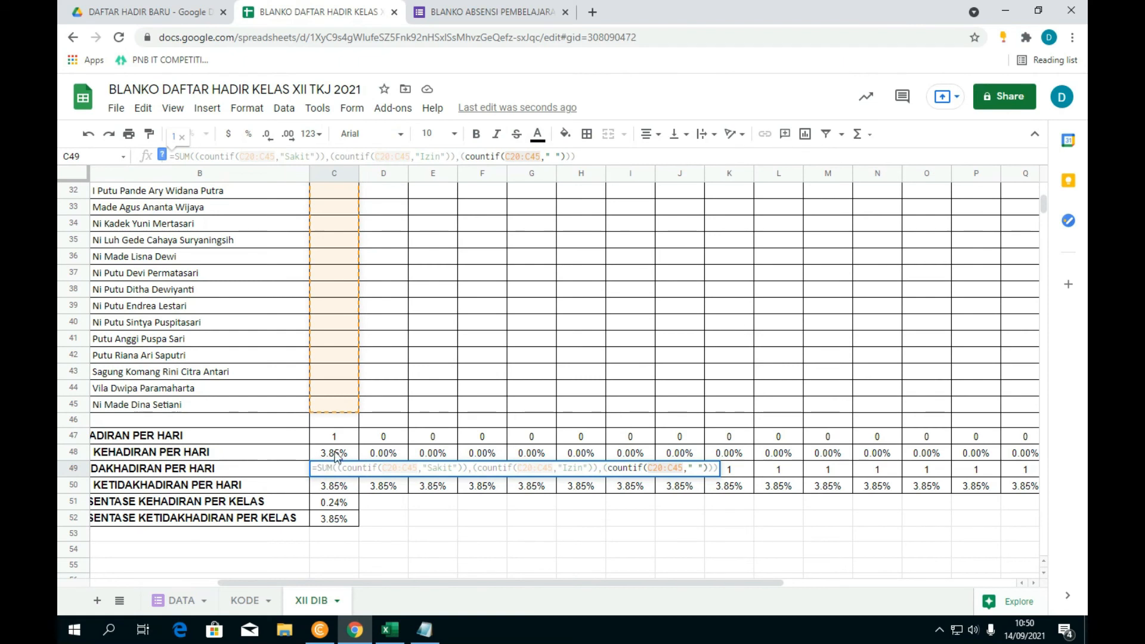
key(Return)
Step: Fill the absence-count formula from C49 across to R49
click(340, 467)
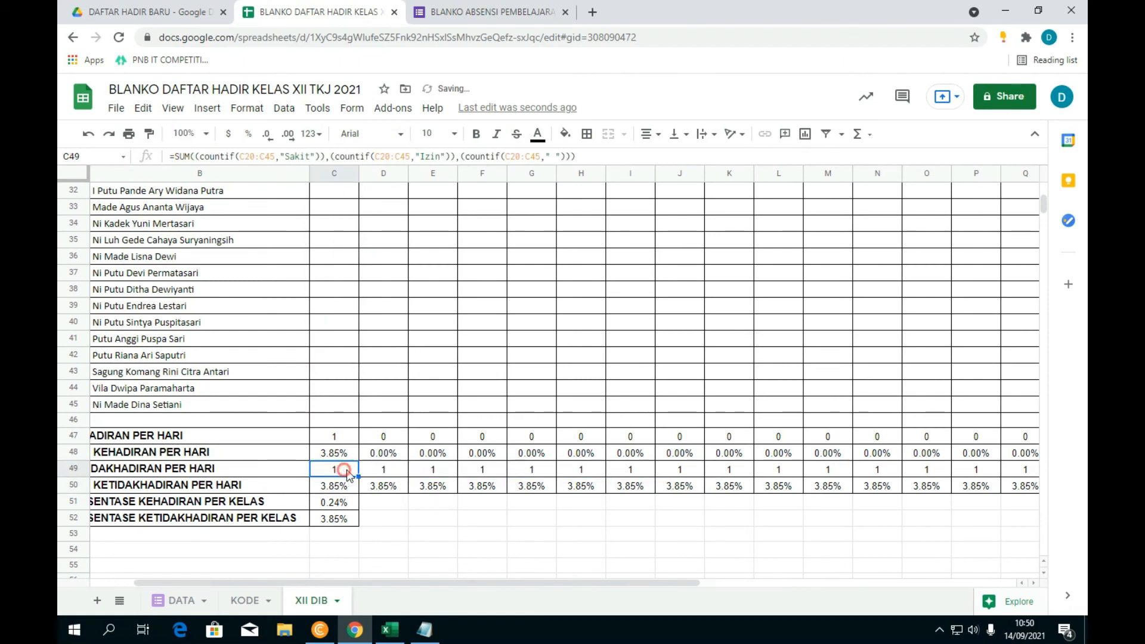
drag(359, 477, 769, 477)
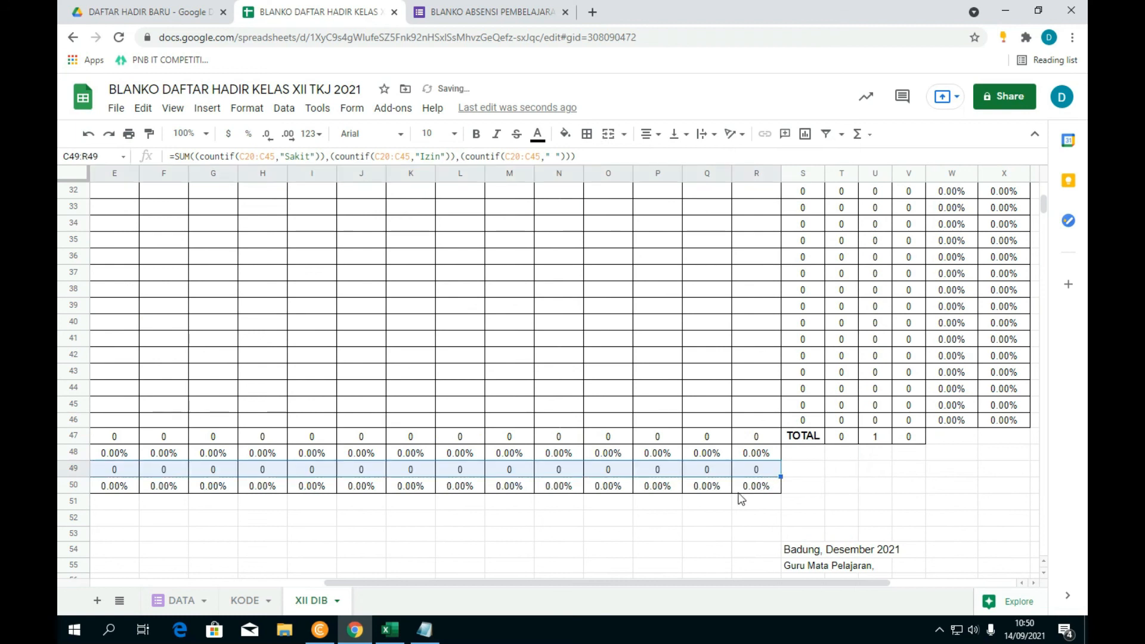
drag(624, 586, 485, 595)
click(434, 505)
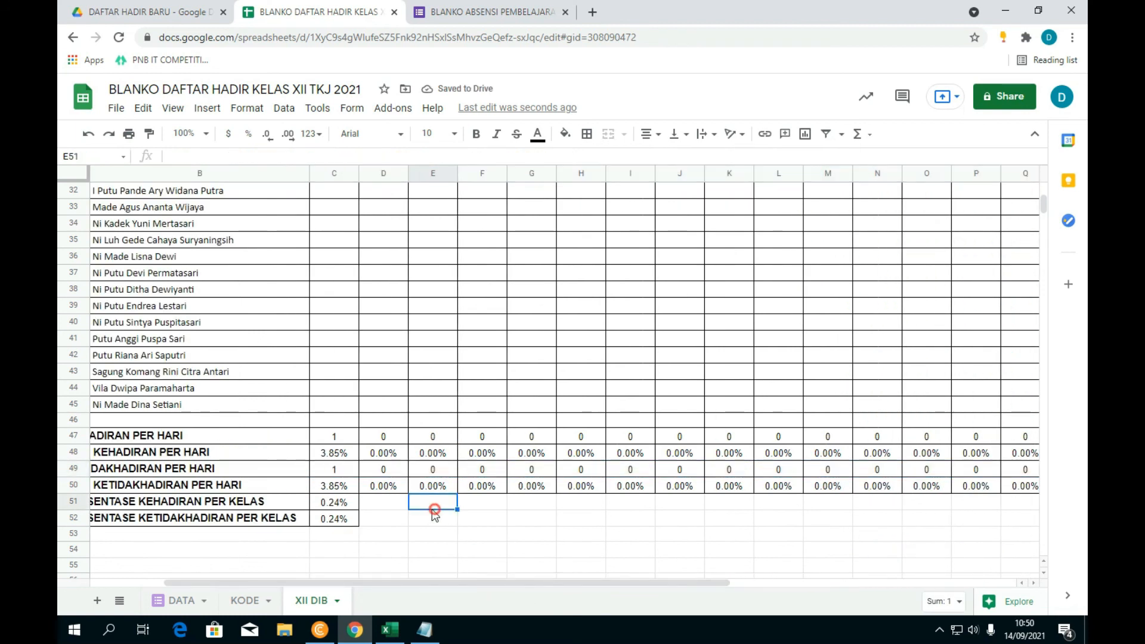
Step: Check the meeting 1 daily summary cells C50 and C47 against the students' attendance entries in that meeting's column
scroll(360, 477, up, 1)
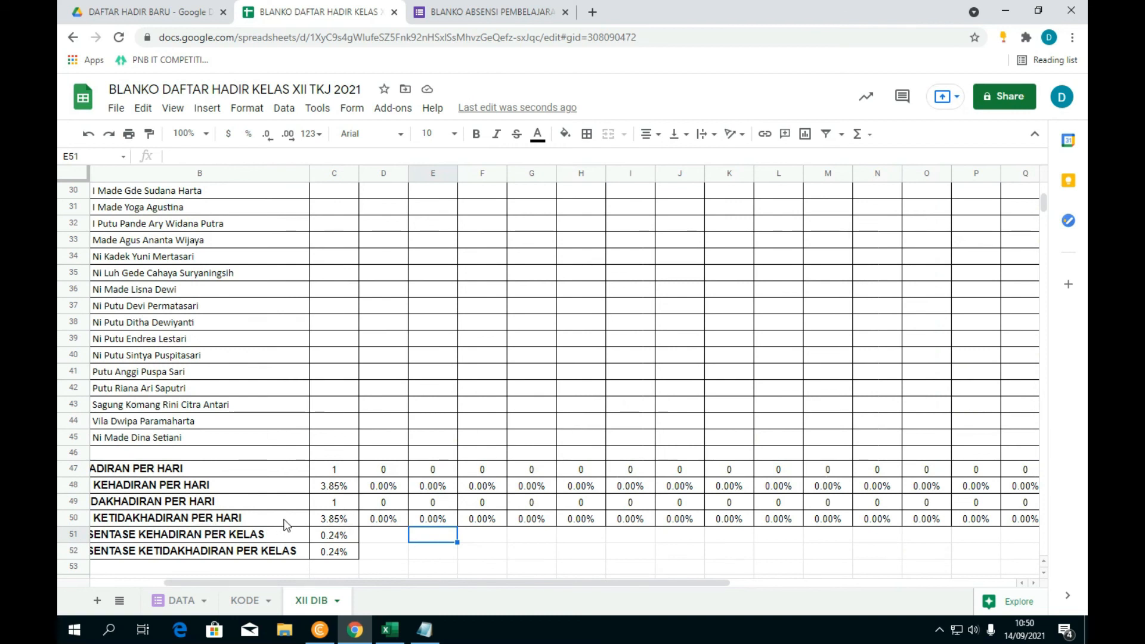
click(334, 517)
click(337, 469)
scroll(356, 321, up, 3)
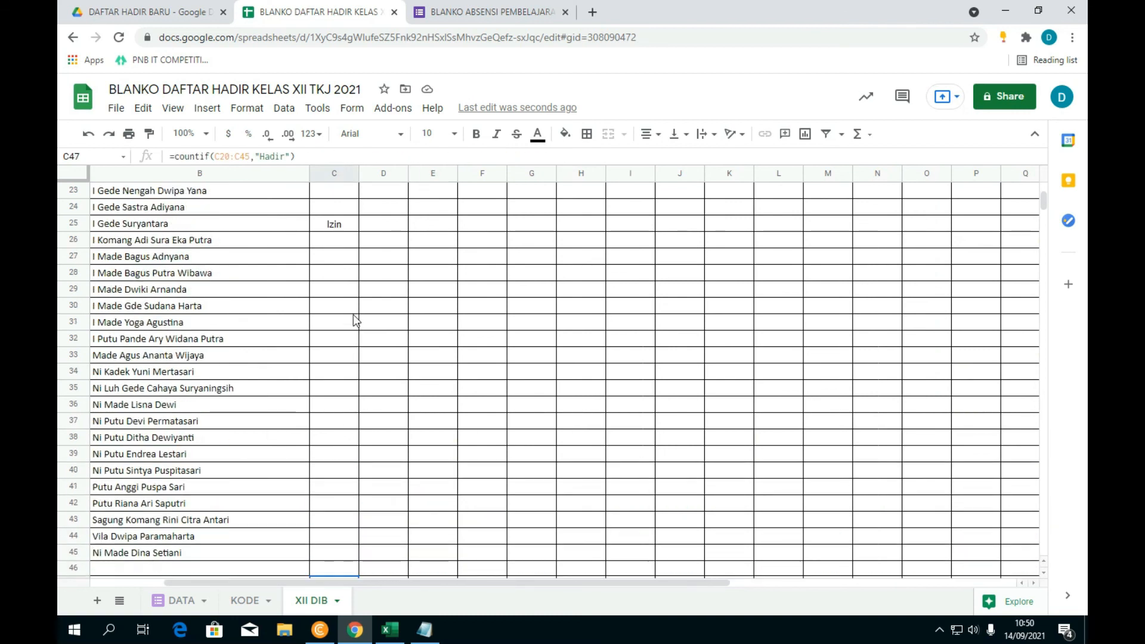
scroll(356, 320, up, 3)
click(404, 389)
click(454, 350)
Step: Examine the per-student JUMLAH KEHADIRAN column, the S, I and A absence columns and the attendance percentages
drag(604, 576, 757, 581)
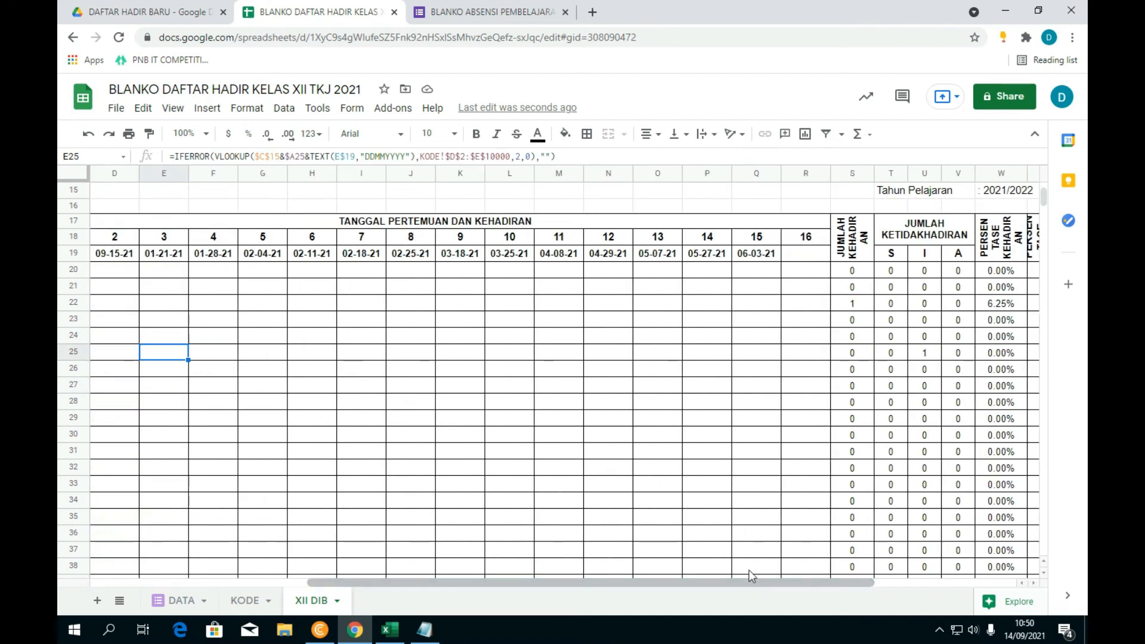
click(847, 174)
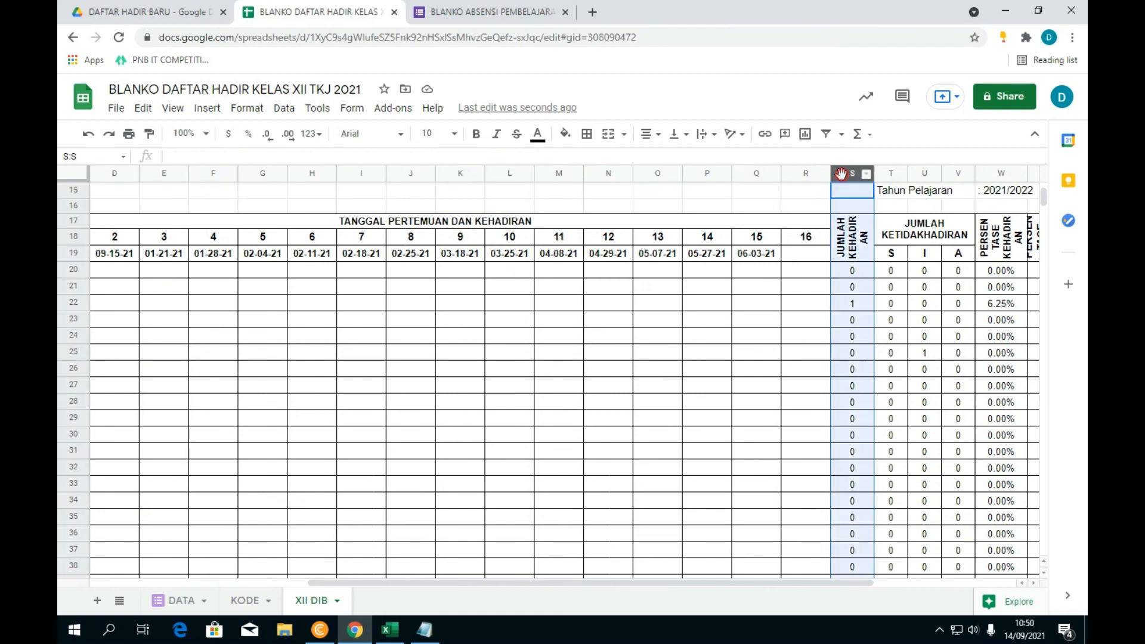
drag(800, 580, 902, 579)
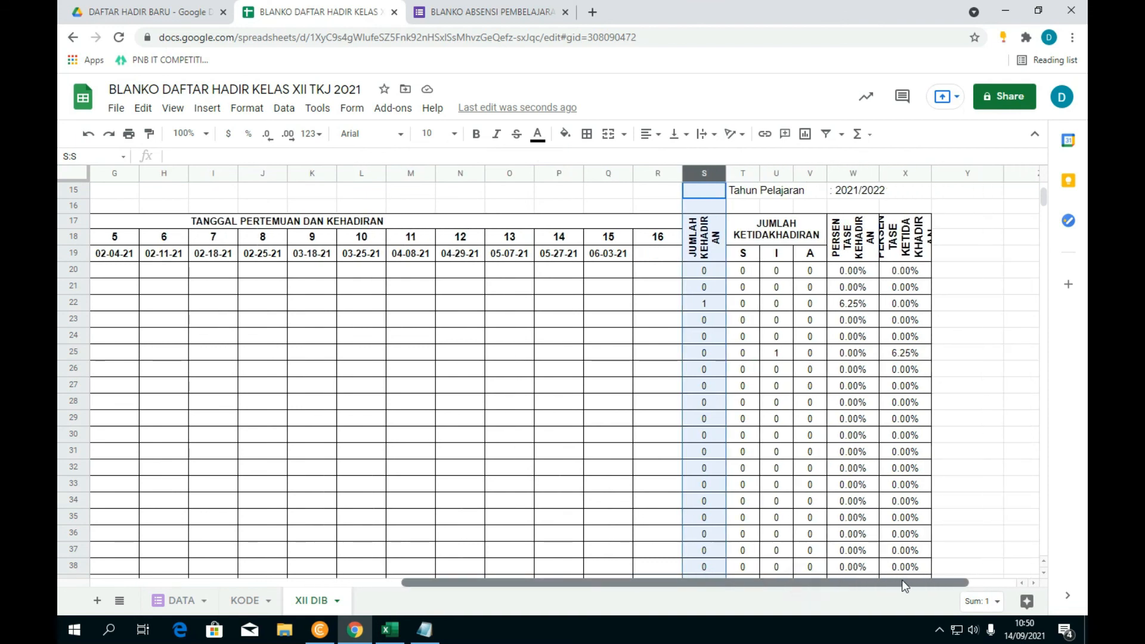
drag(708, 580, 430, 580)
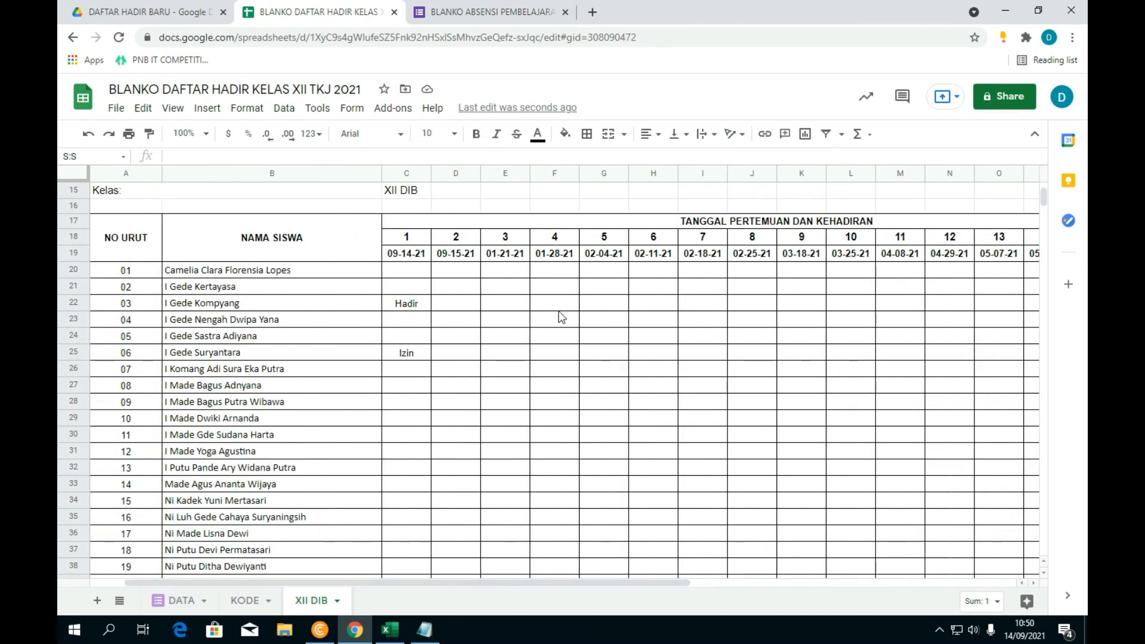
Step: Review the XII DIB recap layout, from the school letterhead to the meeting dates and student attendance grid
scroll(561, 313, up, 3)
scroll(587, 307, up, 3)
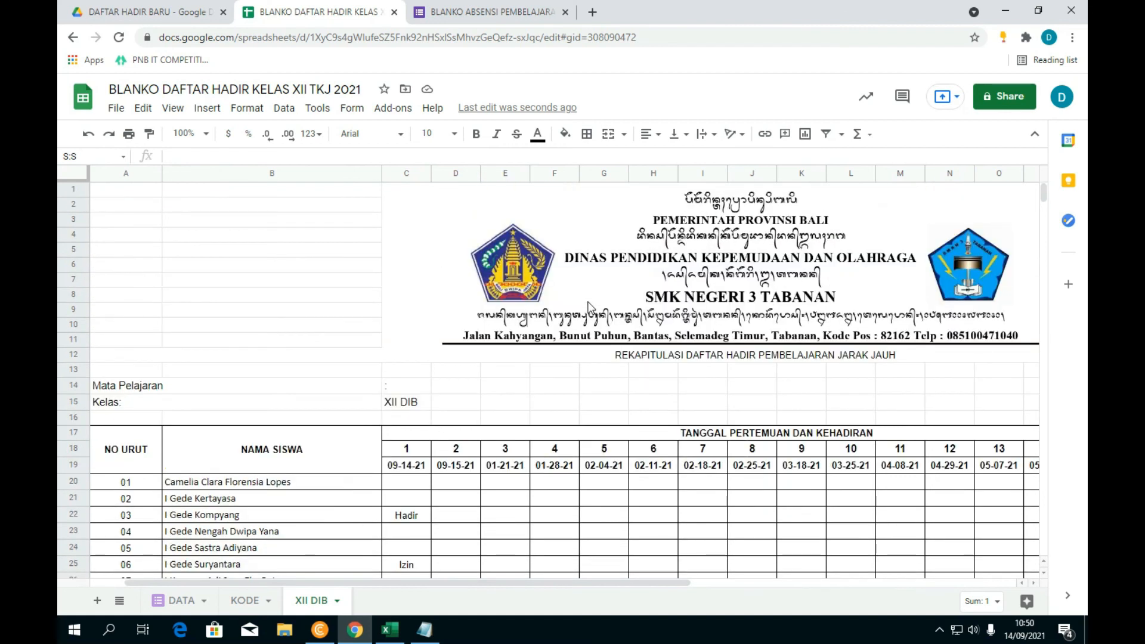
drag(499, 583, 576, 582)
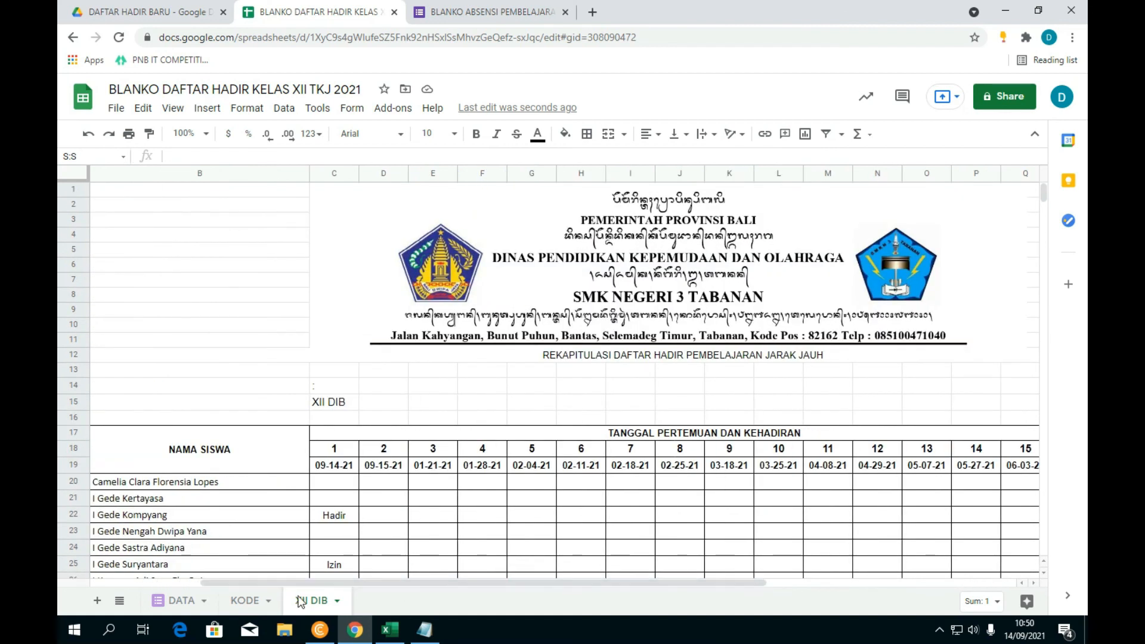
scroll(576, 361, down, 2)
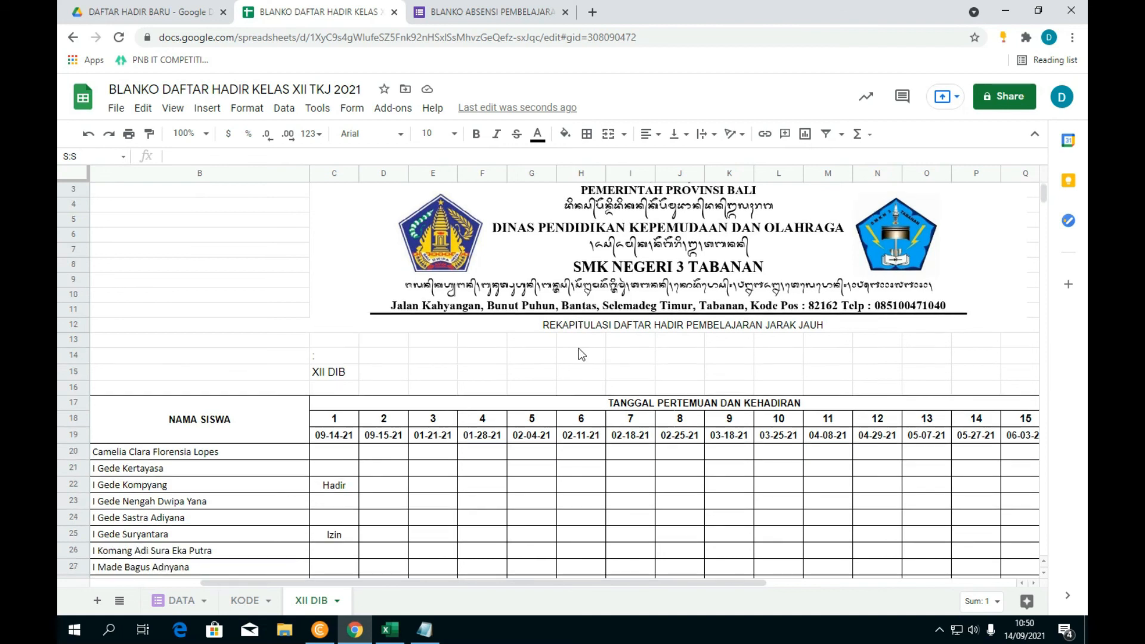
scroll(1039, 197, up, 2)
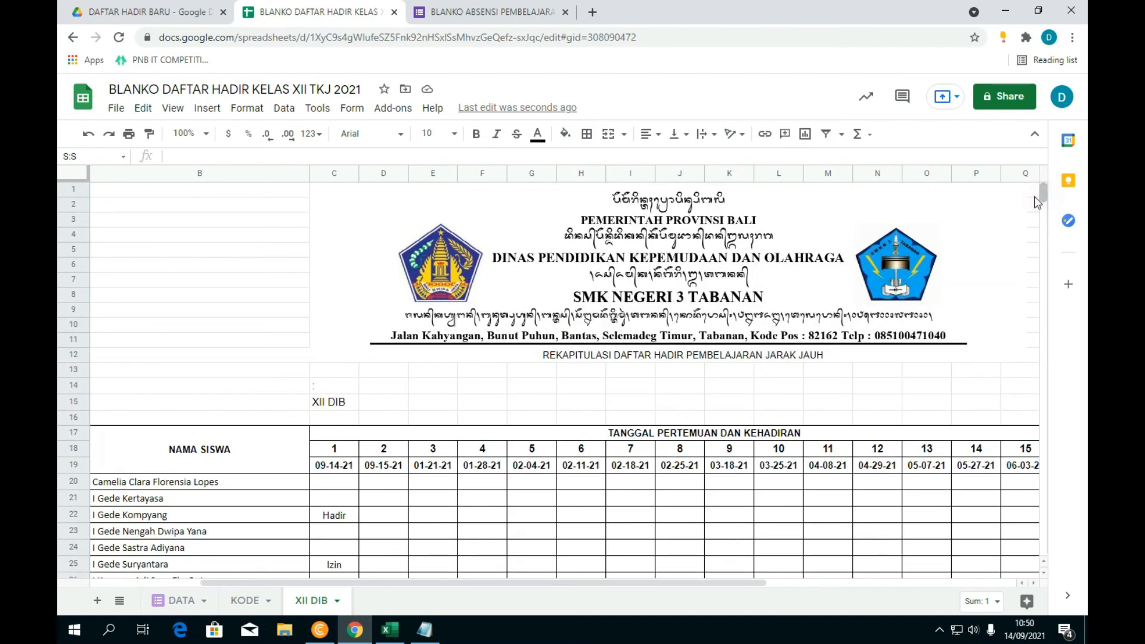
scroll(525, 321, down, 2)
scroll(524, 321, down, 2)
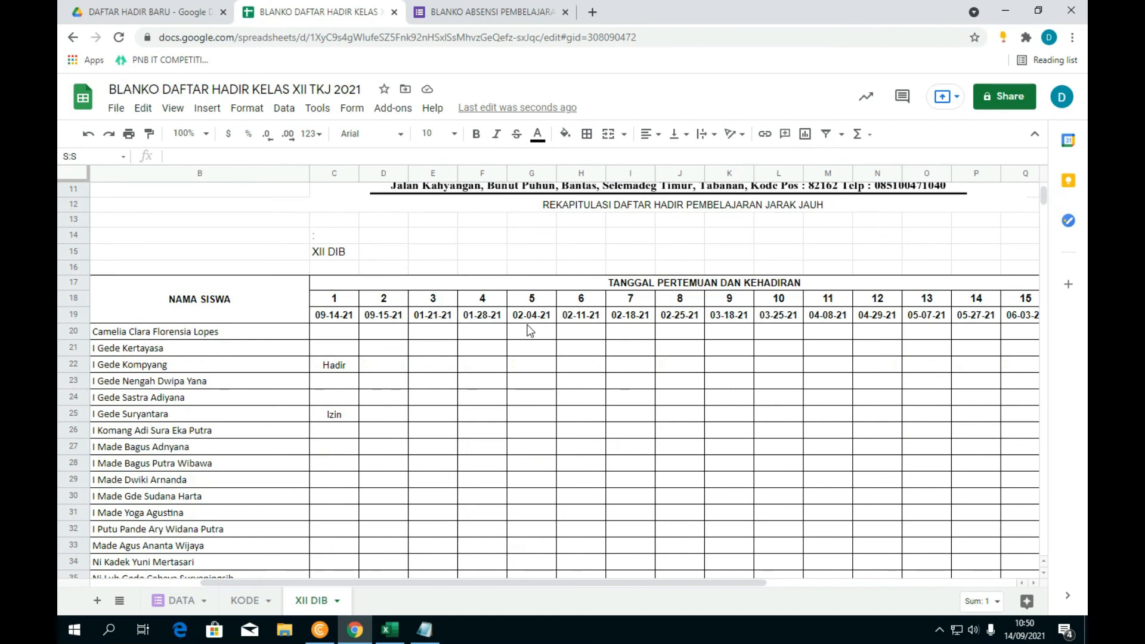
drag(525, 583, 458, 592)
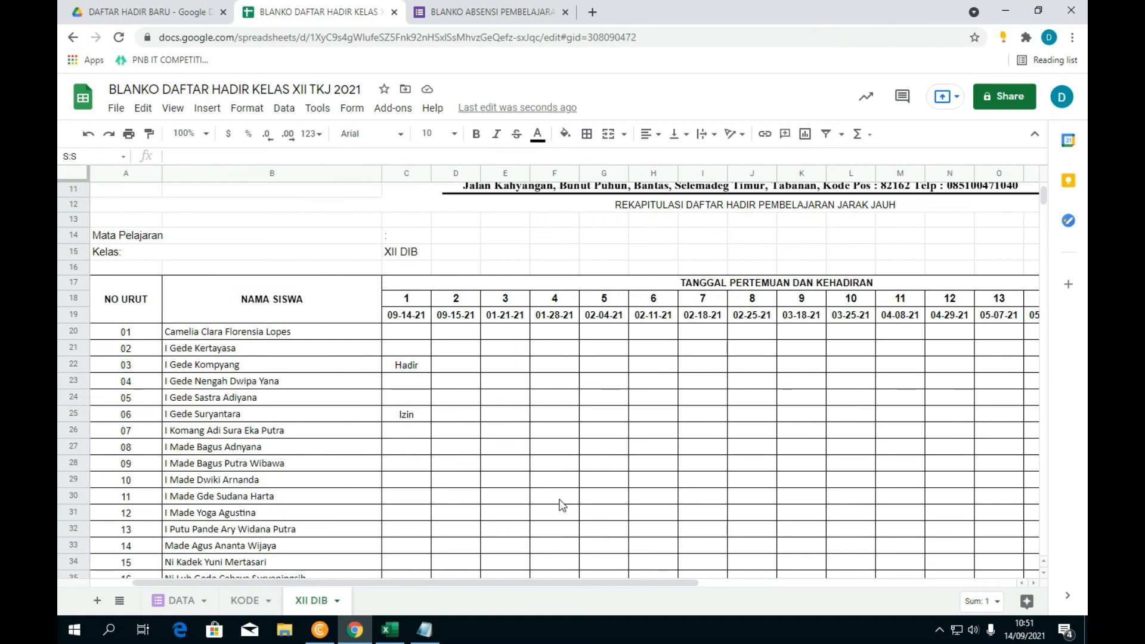